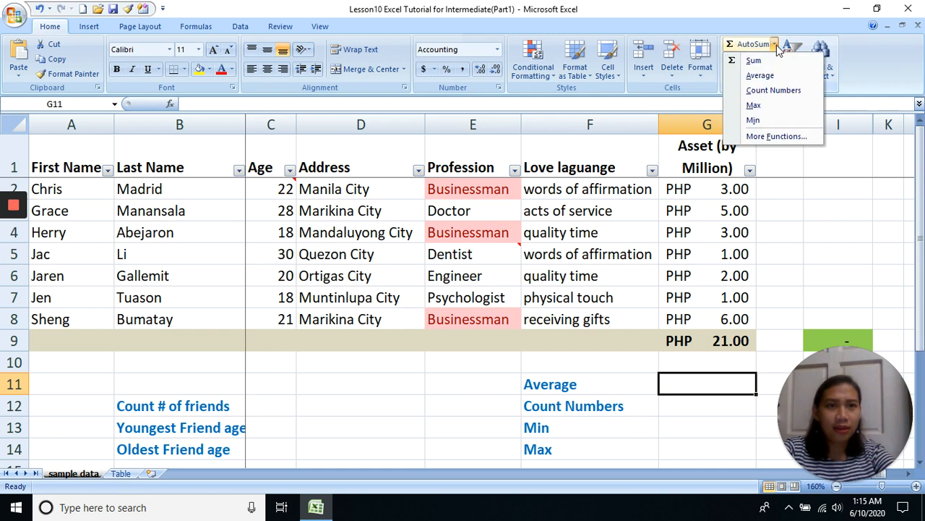
# Calculate the average of the asset values G2:G8 in cell G11 beside the Average label.
pyautogui.click(756, 76)
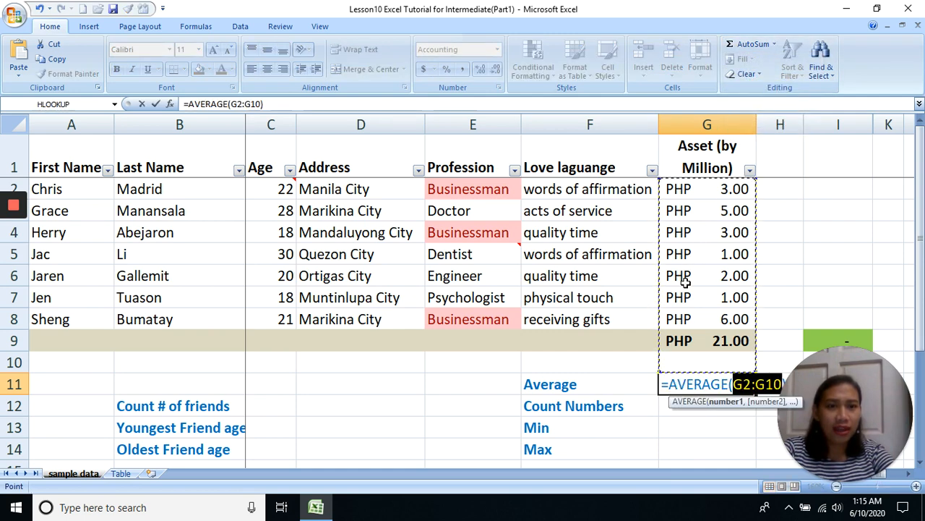
pyautogui.moveTo(708, 197); pyautogui.dragTo(722, 319)
pyautogui.press('Return')
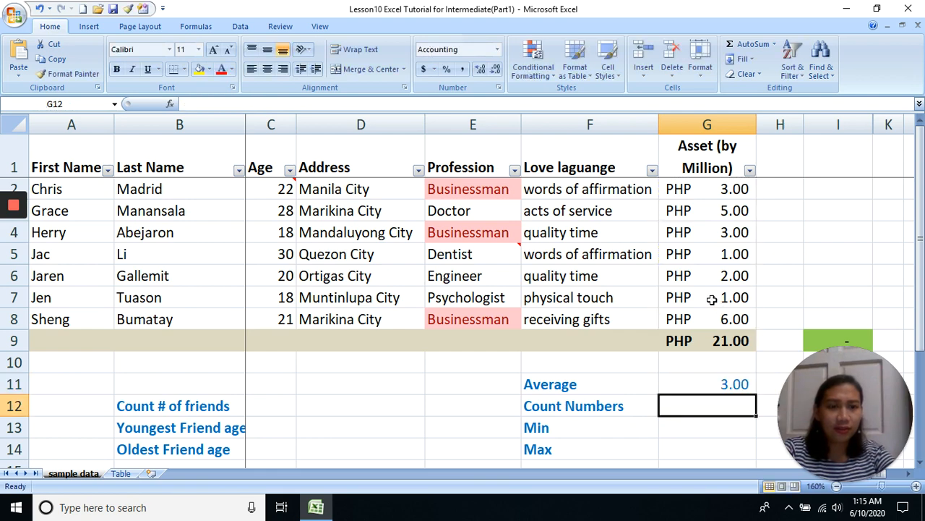
# Count the numbers in the asset range G2:G8 in cell G12 beside the Count Numbers label.
pyautogui.click(774, 45)
pyautogui.click(784, 91)
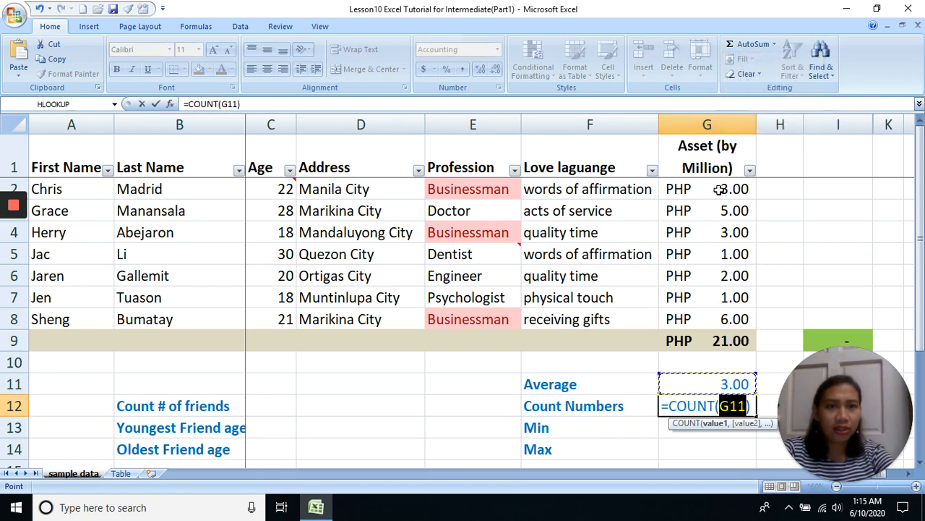
pyautogui.moveTo(712, 181); pyautogui.dragTo(730, 315)
pyautogui.press('Return')
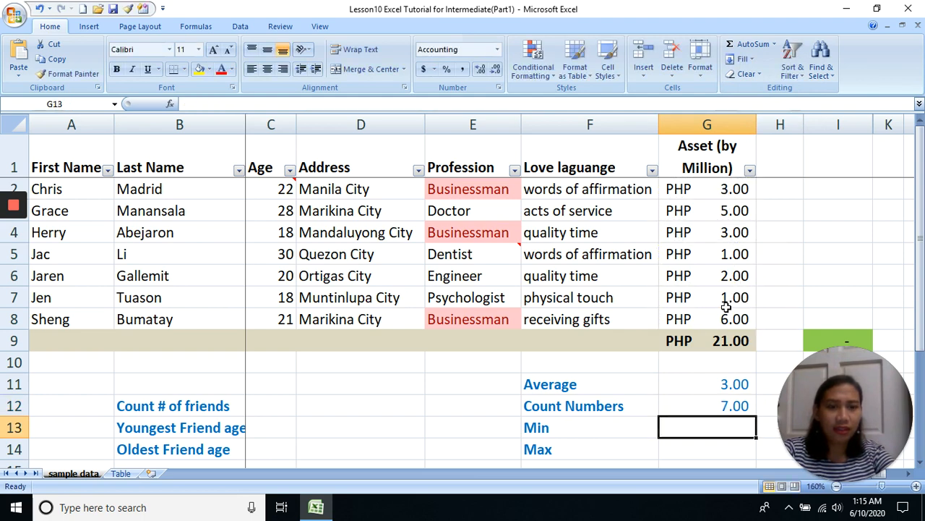
# Find the minimum of the asset values G2:G8 in cell G13 beside the Min label.
pyautogui.click(774, 44)
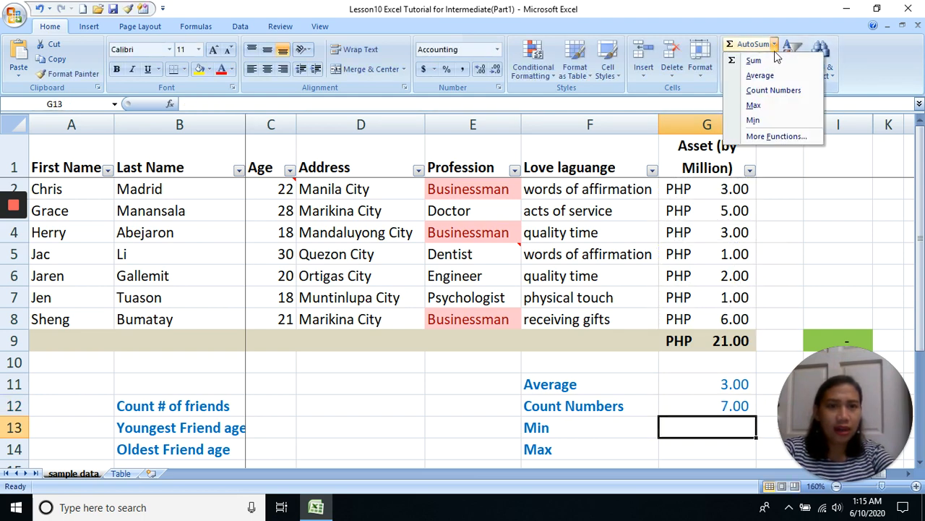
pyautogui.click(773, 122)
pyautogui.moveTo(712, 185); pyautogui.dragTo(714, 307)
pyautogui.press('Return')
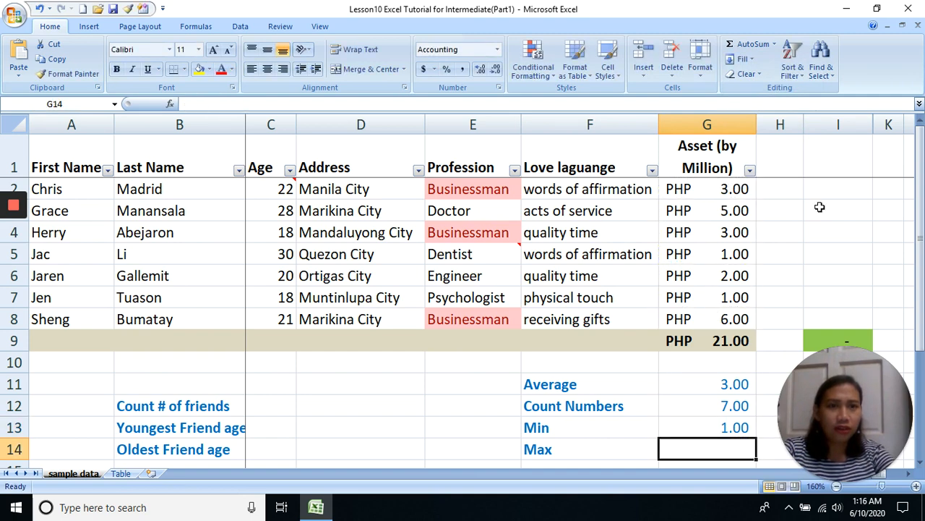
# Find the maximum of the asset values G2:G8 in cell G14 beside the Max label.
pyautogui.click(775, 45)
pyautogui.click(754, 104)
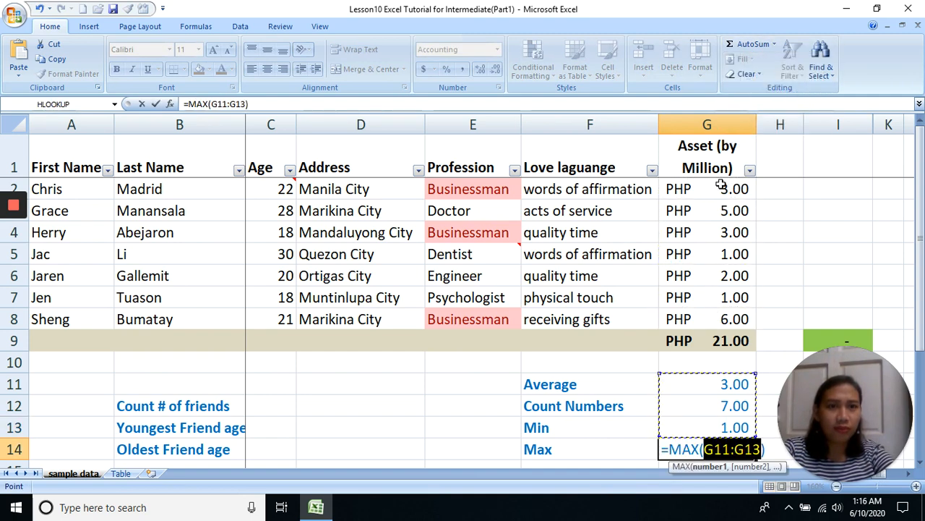
pyautogui.moveTo(719, 183); pyautogui.dragTo(714, 319)
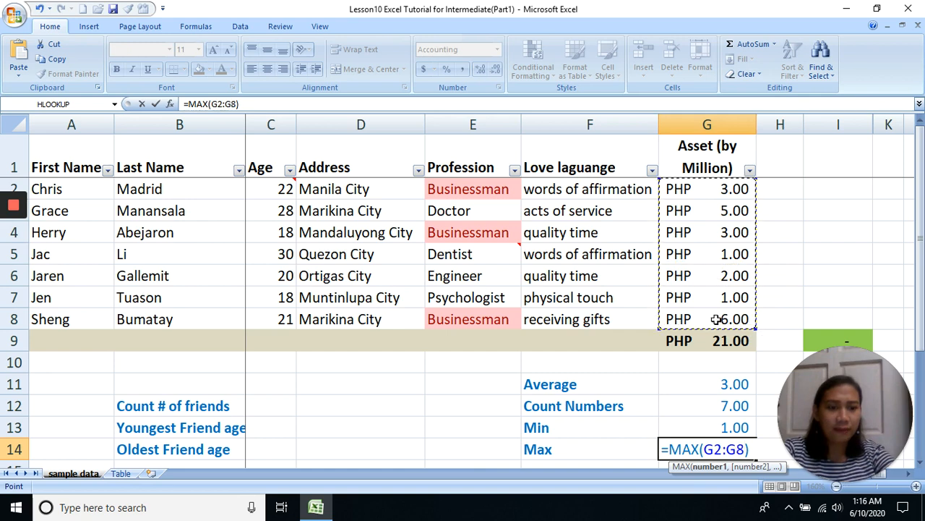
pyautogui.press('Return')
pyautogui.scroll(1, 673, 266)
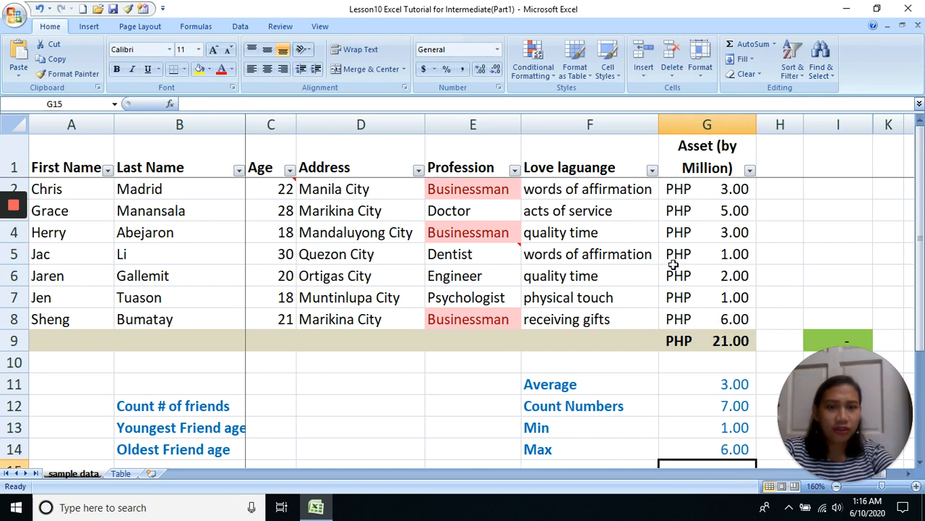
# Select the asset values G2:G8 and review their quick calculations and the status bar's customization options.
pyautogui.click(710, 378)
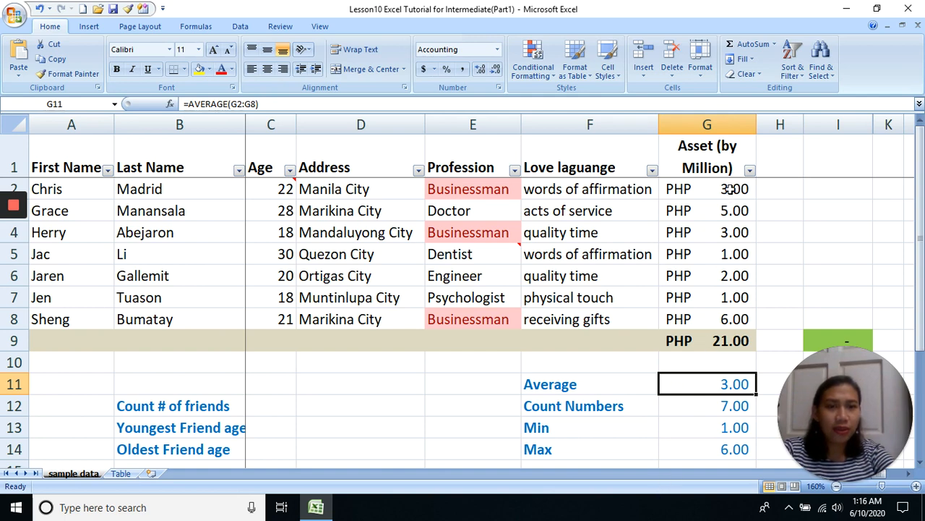
pyautogui.moveTo(727, 189); pyautogui.dragTo(715, 315)
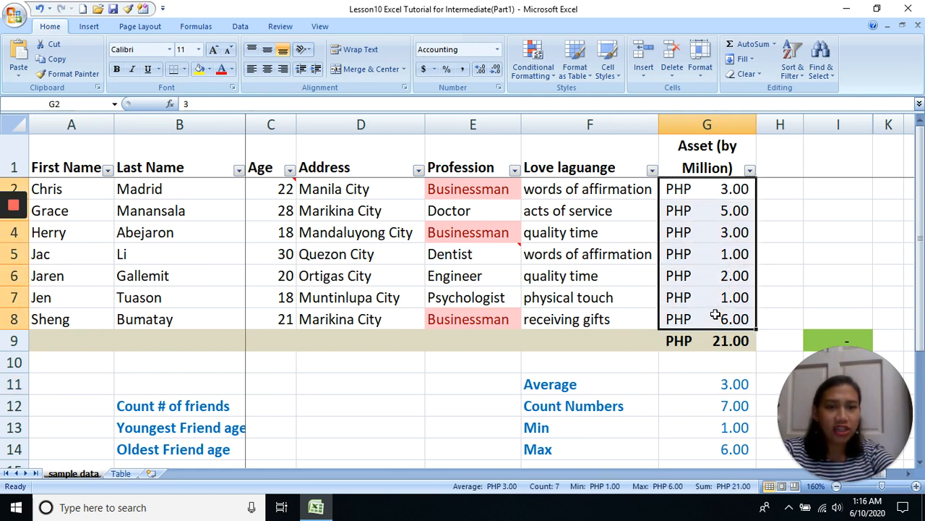
pyautogui.rightClick(394, 487)
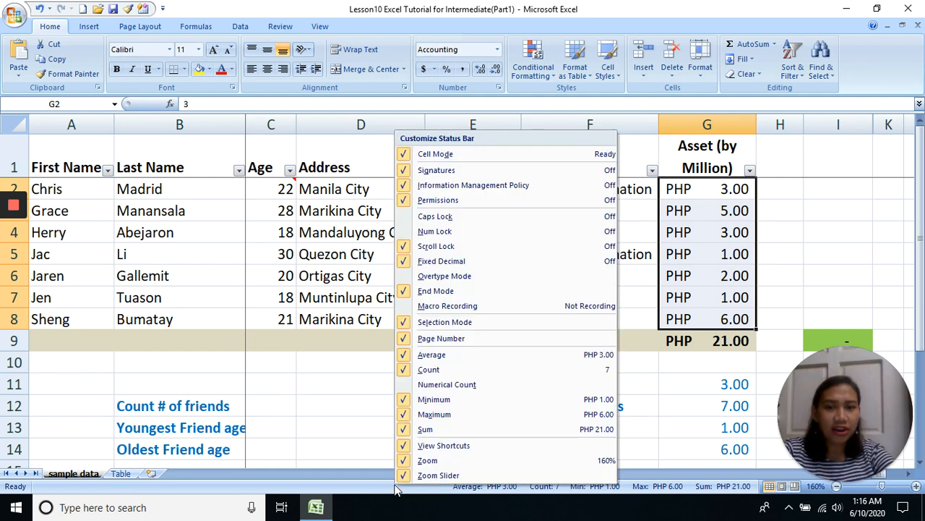
pyautogui.press('Escape')
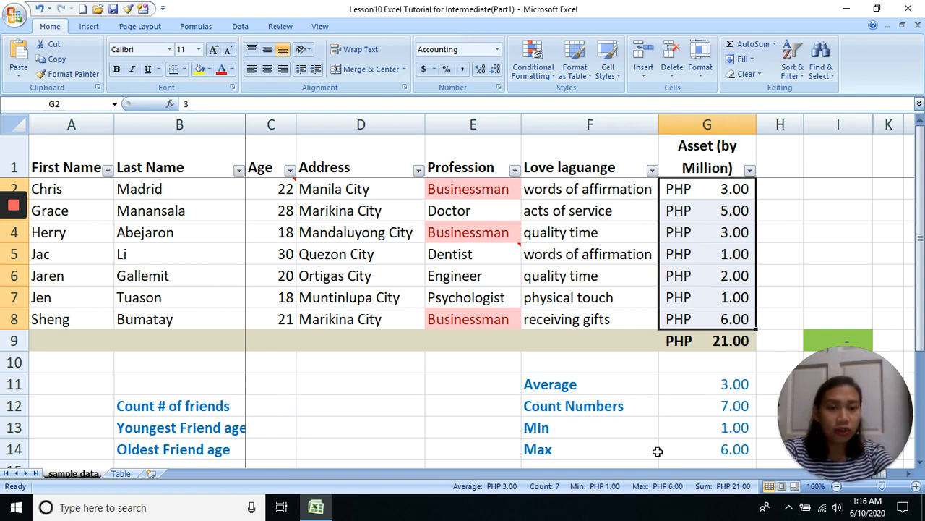
pyautogui.rightClick(390, 487)
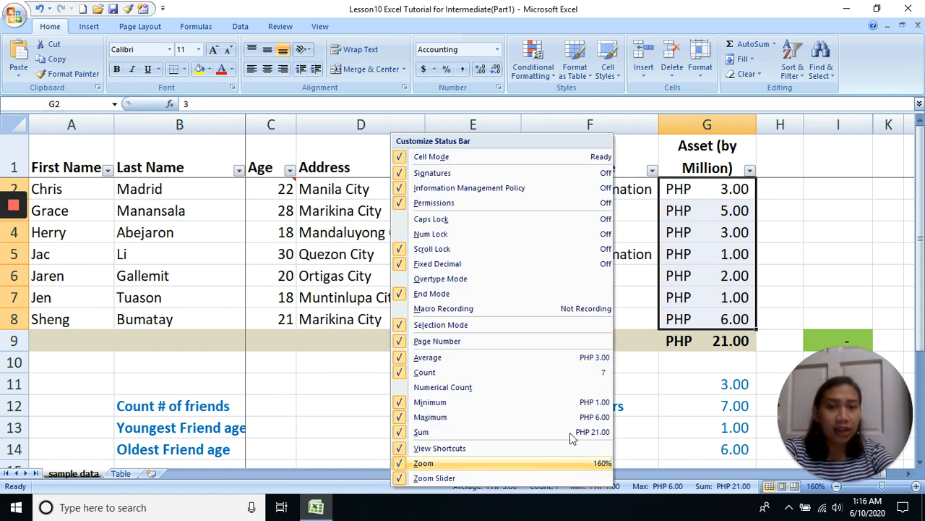
pyautogui.click(758, 409)
pyautogui.moveTo(616, 392); pyautogui.dragTo(721, 433)
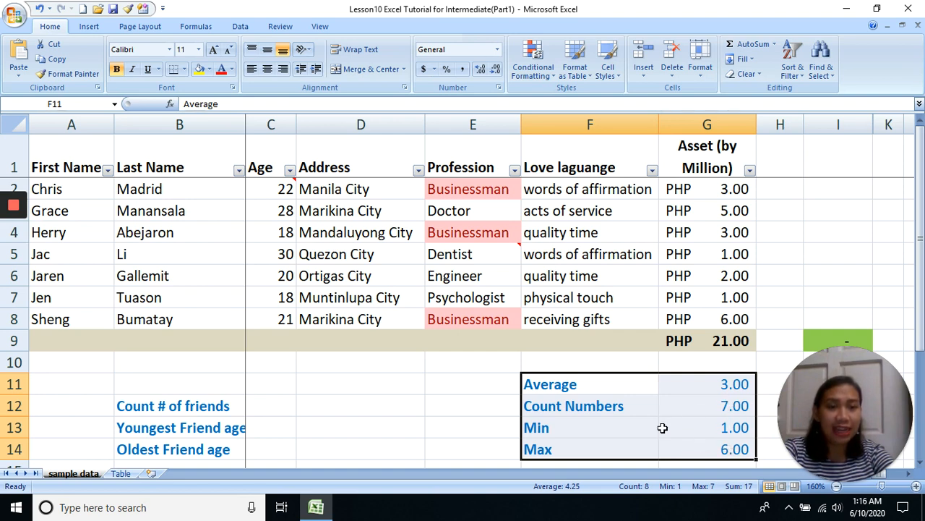
pyautogui.moveTo(583, 384); pyautogui.dragTo(722, 448)
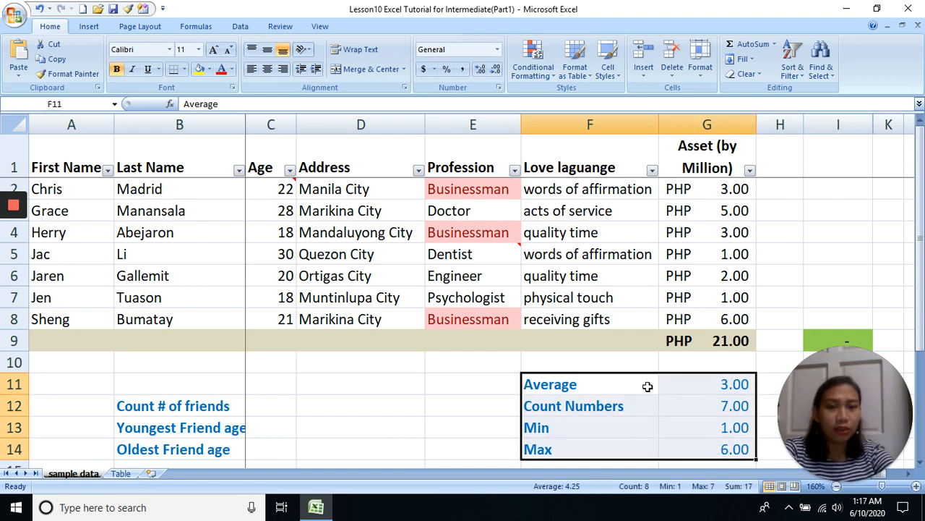
pyautogui.moveTo(647, 384); pyautogui.dragTo(636, 444)
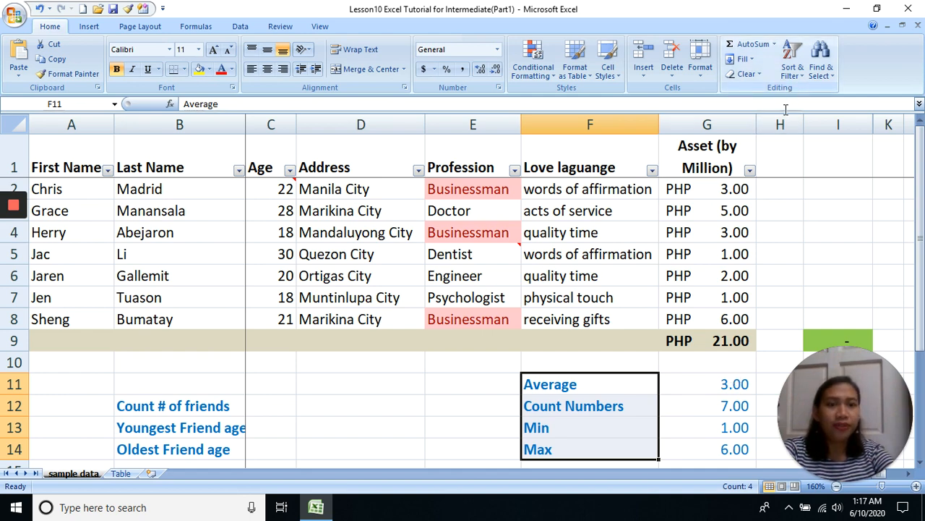
pyautogui.click(674, 394)
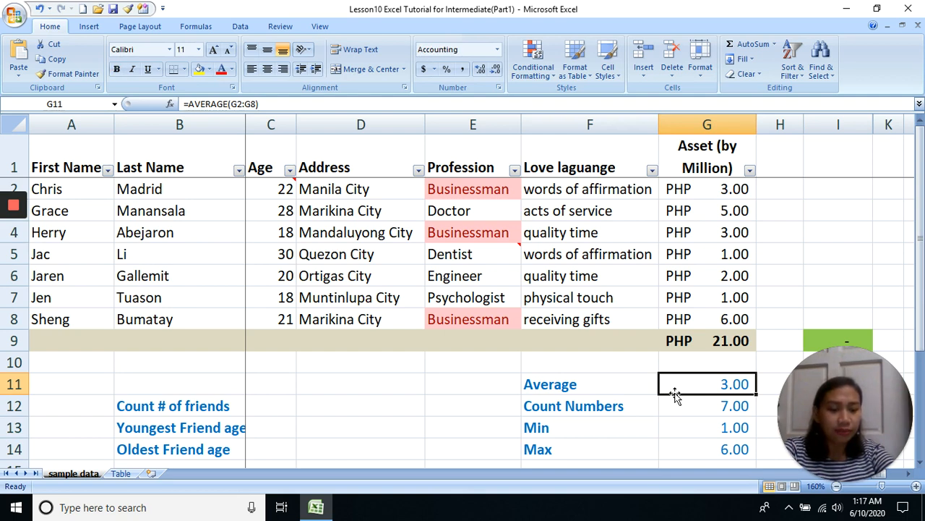
pyautogui.moveTo(11, 207)
pyautogui.click(7, 236)
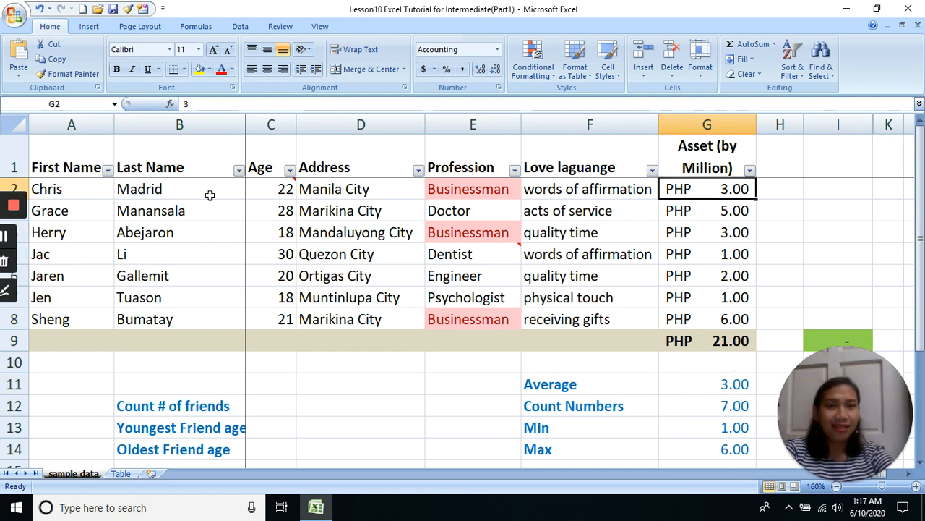
# View the additional functions offered by the Insert Function dialog for cell G2 without inserting one.
pyautogui.click(773, 45)
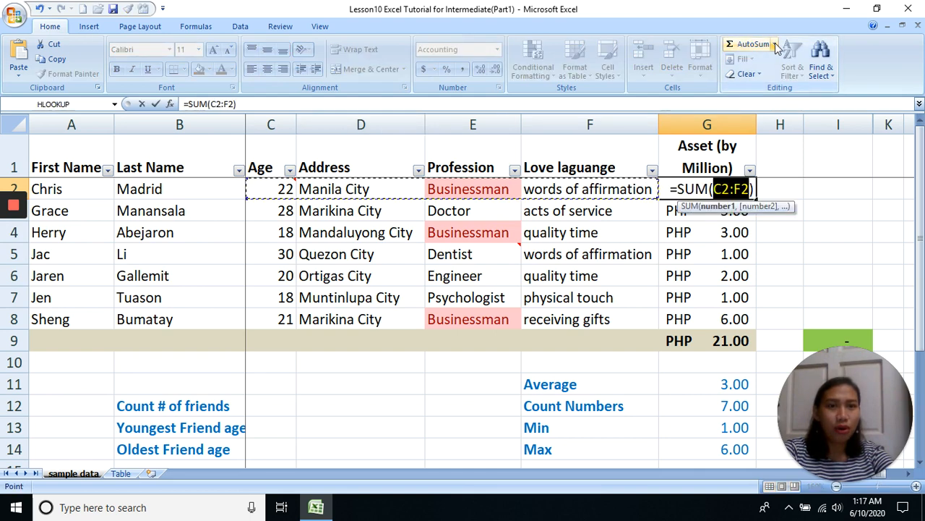
pyautogui.press('Escape')
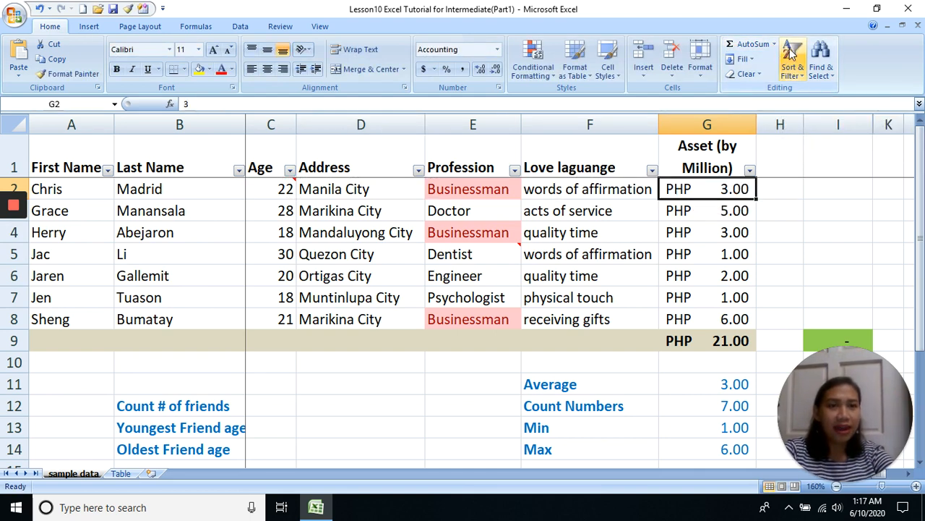
pyautogui.click(774, 45)
pyautogui.click(777, 136)
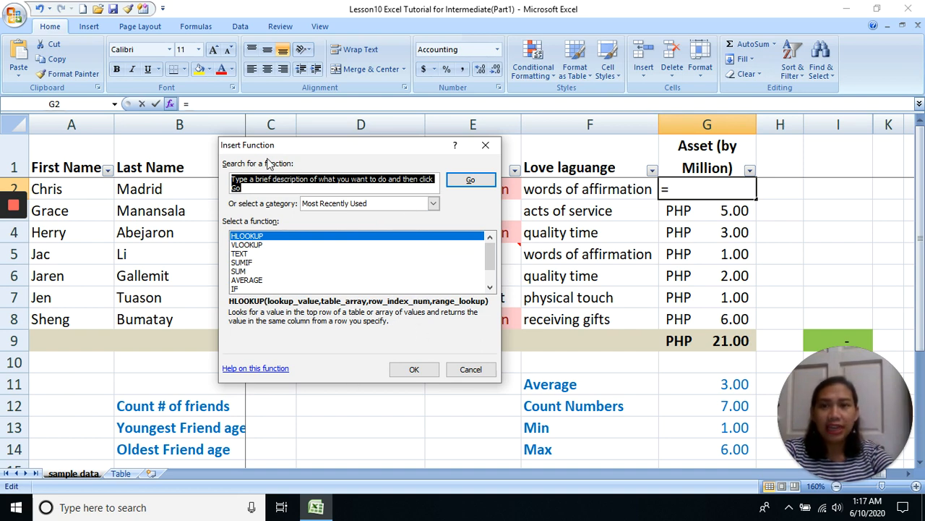
pyautogui.click(485, 144)
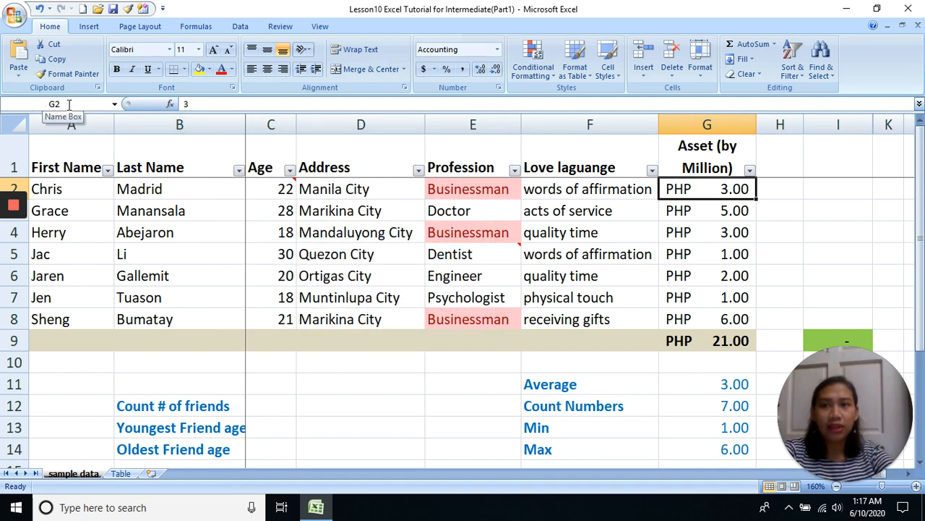
pyautogui.click(170, 104)
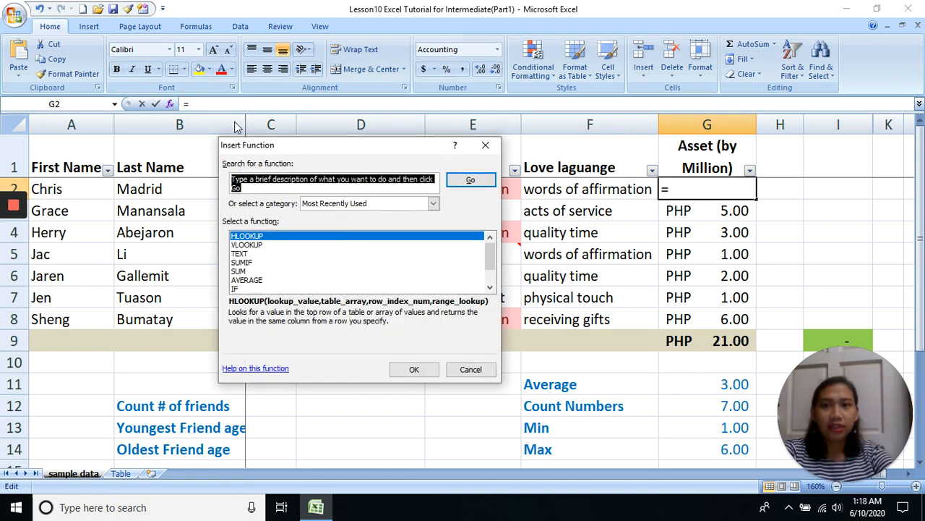
pyautogui.click(485, 145)
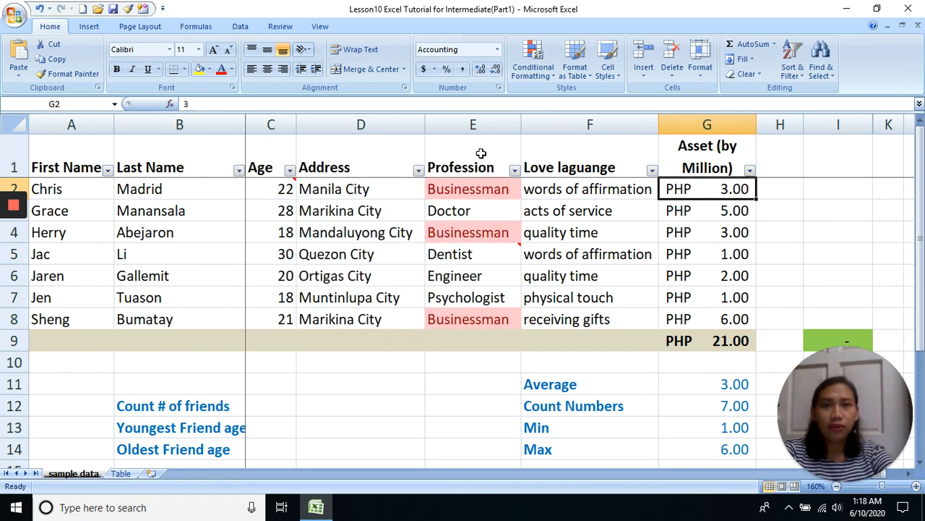
pyautogui.click(775, 45)
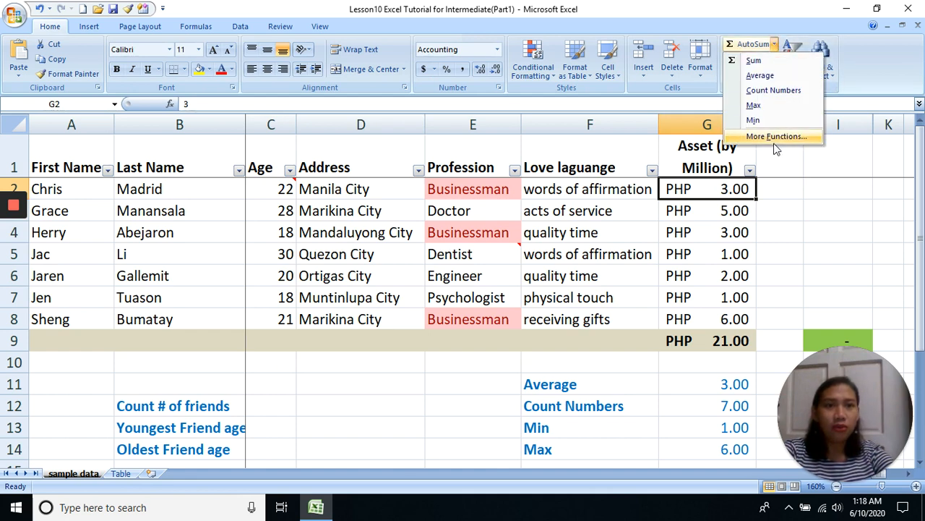
pyautogui.click(851, 71)
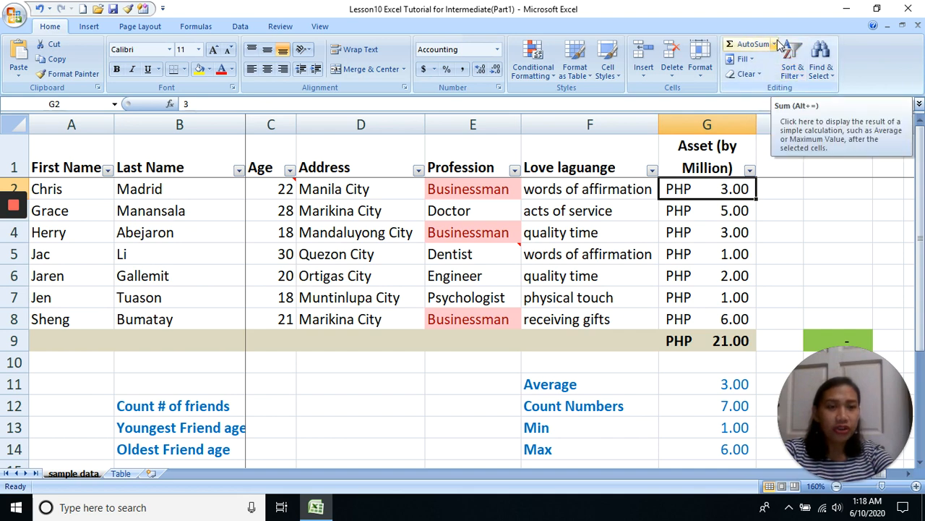
pyautogui.click(171, 105)
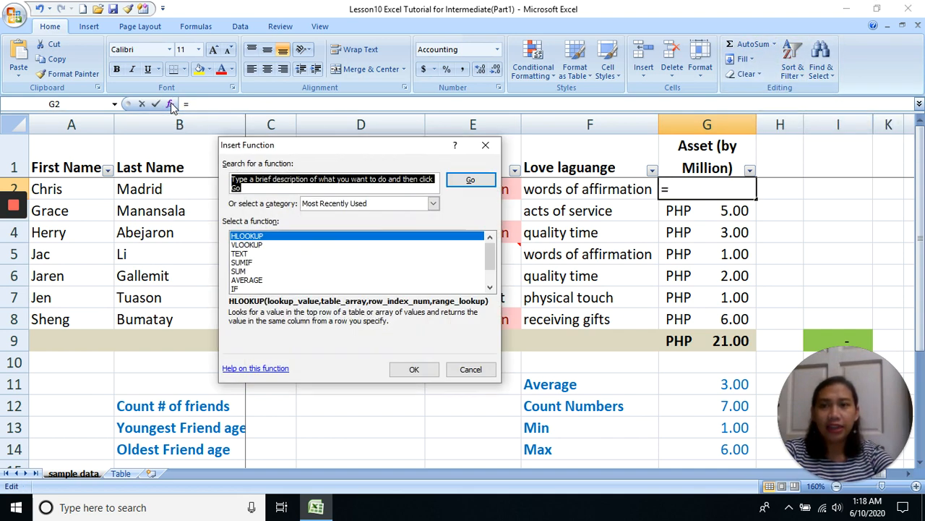
pyautogui.click(488, 148)
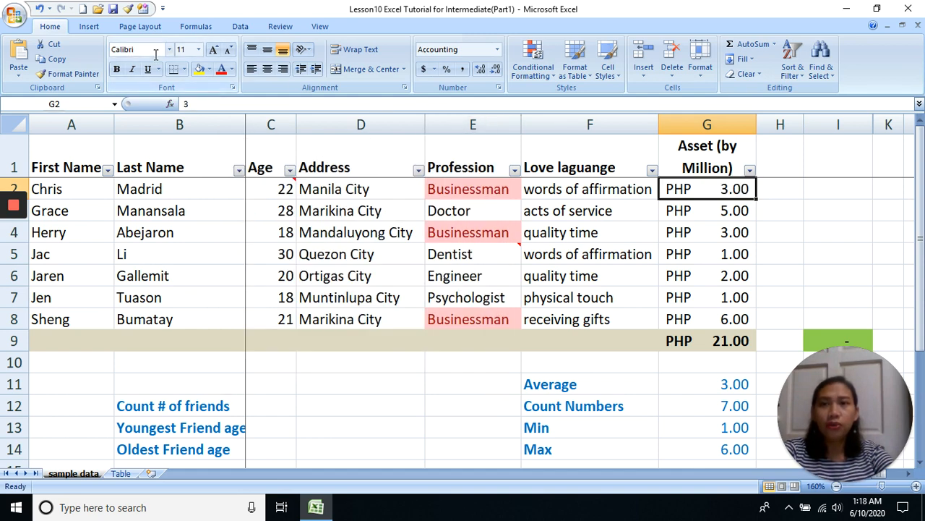
# Look over the Formulas function library and the Insert Function dialog for cell G6 without inserting a function.
pyautogui.moveTo(15, 239)
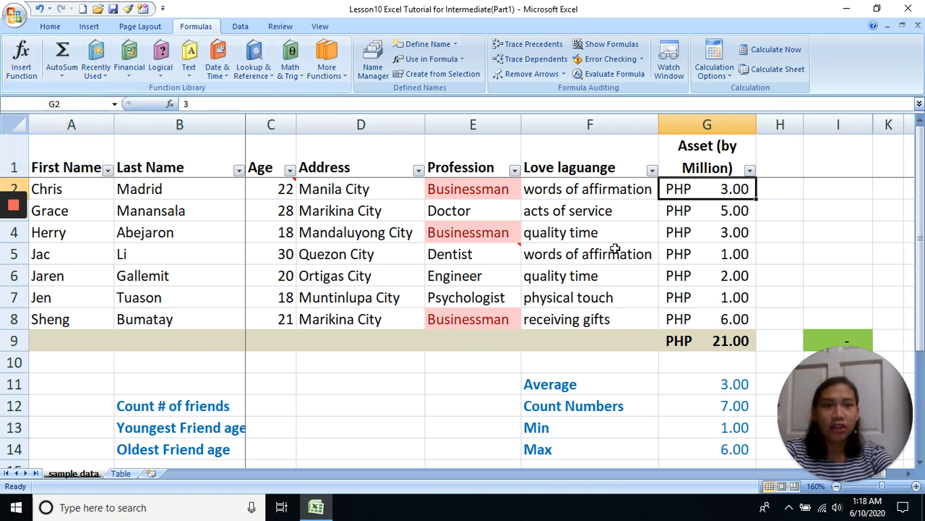
pyautogui.click(734, 278)
pyautogui.click(50, 27)
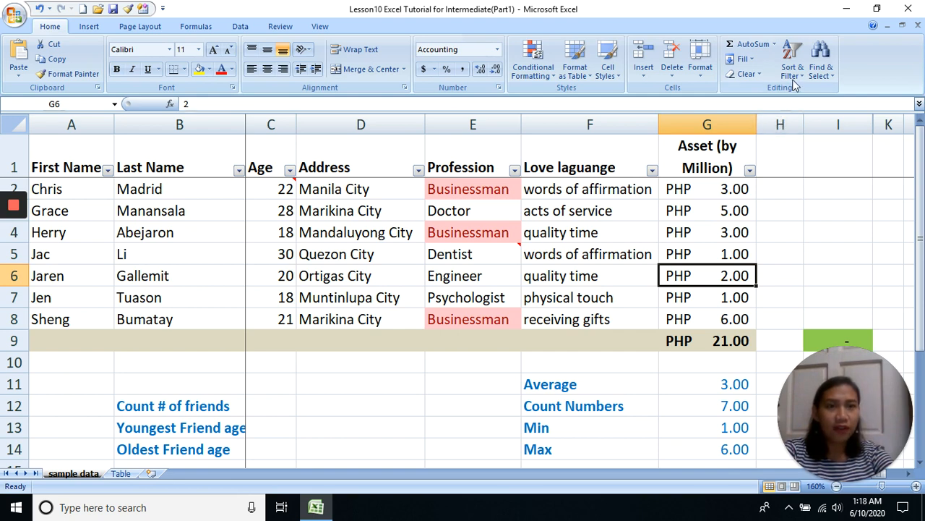
pyautogui.click(775, 45)
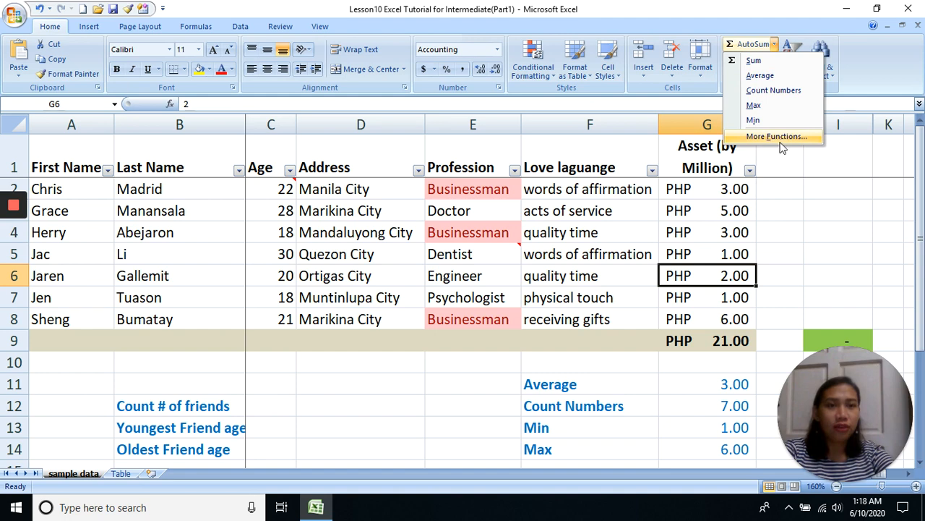
pyautogui.click(871, 72)
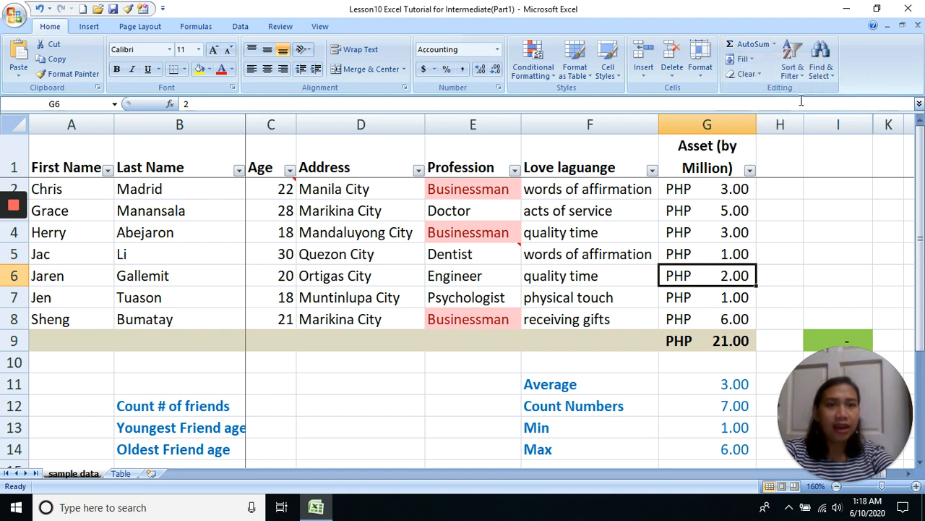
pyautogui.click(775, 44)
pyautogui.click(787, 137)
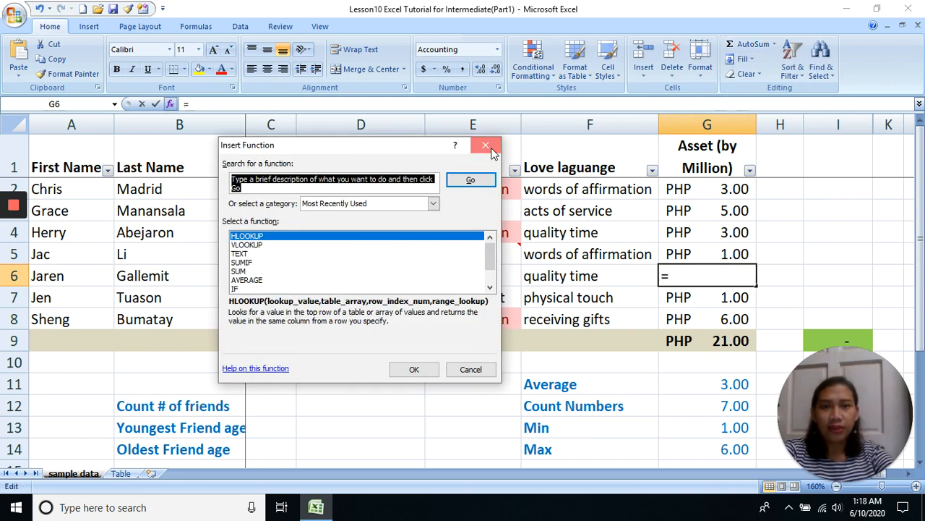
pyautogui.click(492, 149)
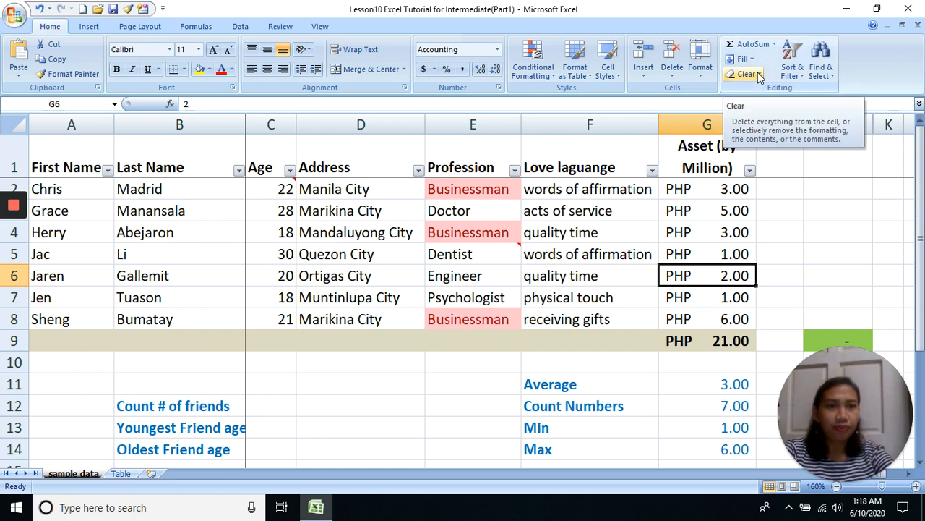
# Clear everything from cell F3 in the Love laguange column with Clear All.
pyautogui.click(788, 205)
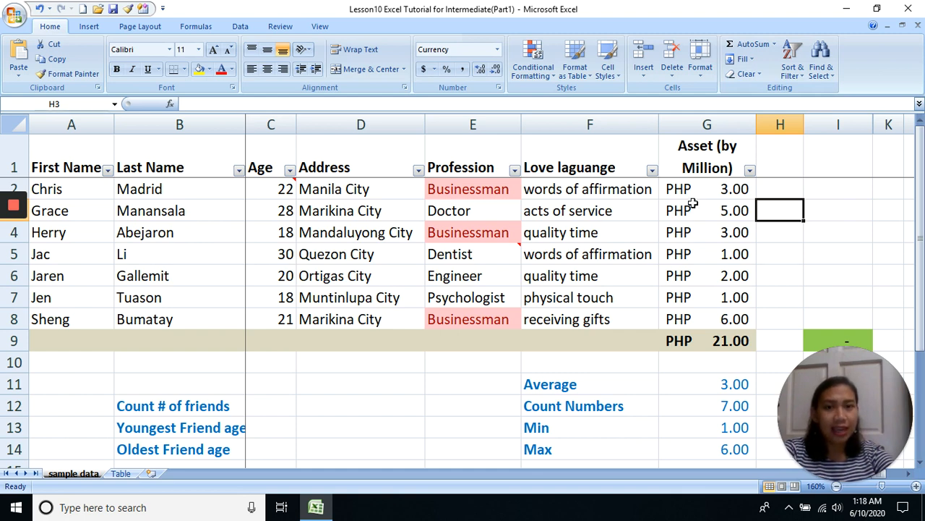
pyautogui.click(612, 212)
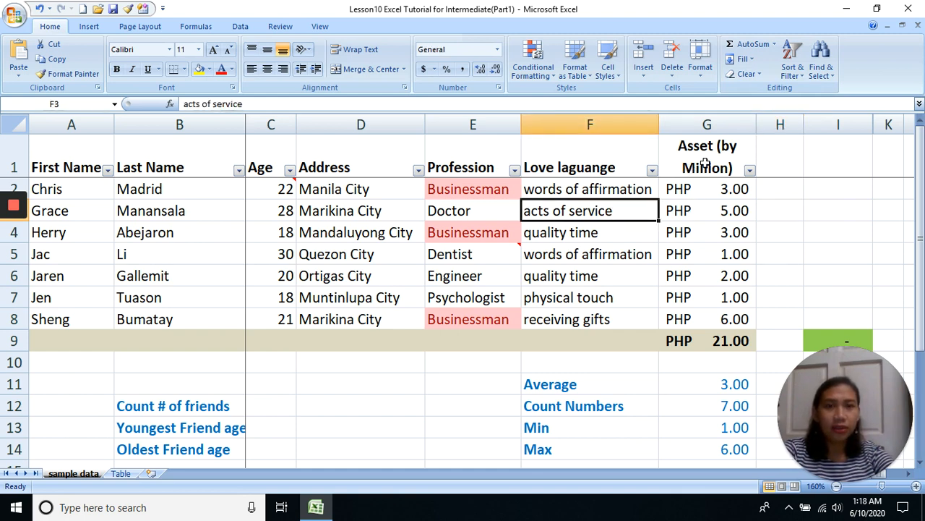
pyautogui.click(745, 75)
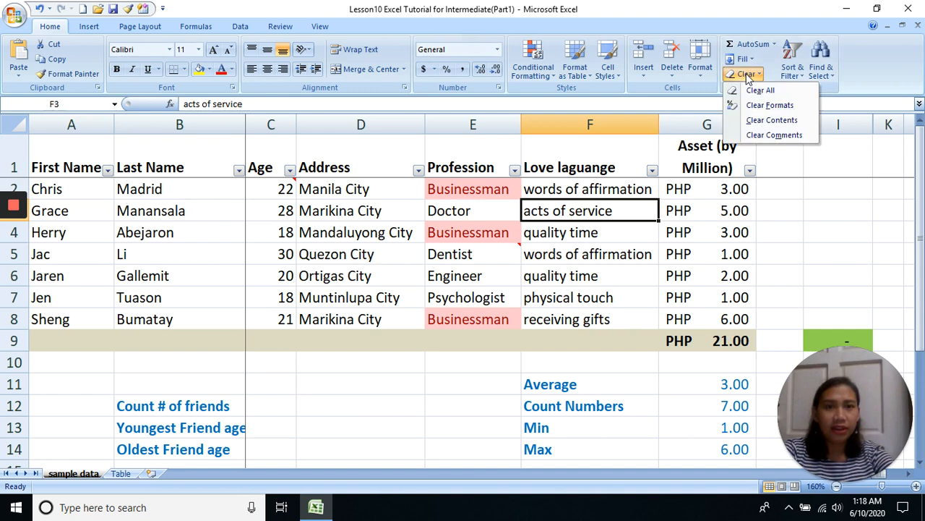
pyautogui.click(759, 90)
pyautogui.moveTo(576, 292); pyautogui.dragTo(584, 274)
pyautogui.click(608, 208)
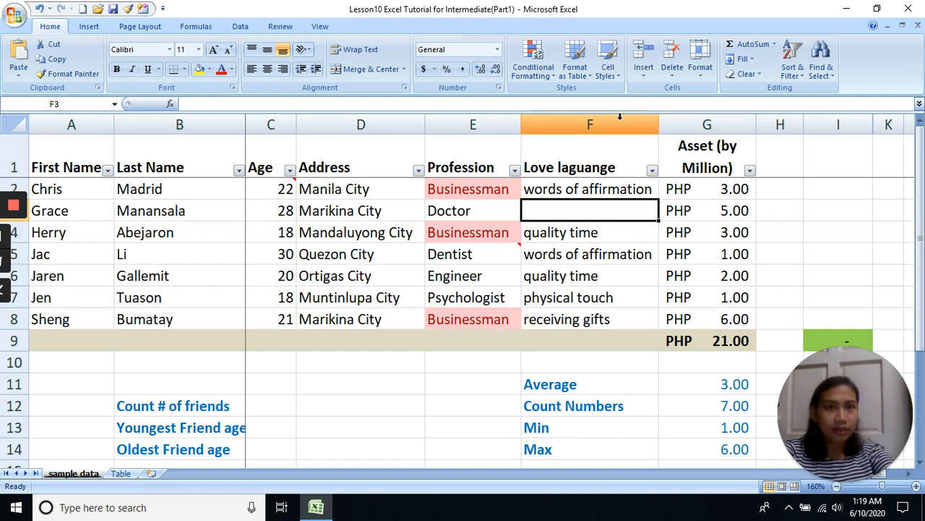
# Clear only the formats from the asset total in cell G9.
pyautogui.click(752, 74)
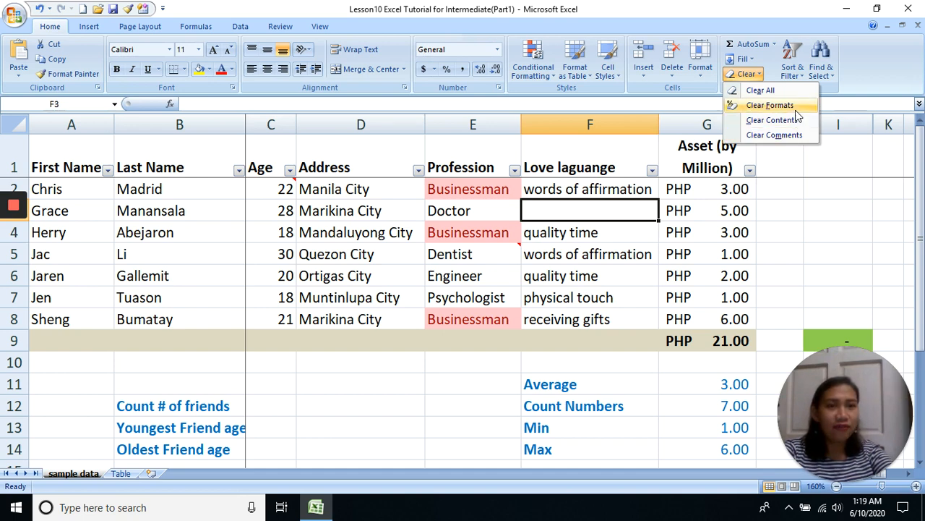
pyautogui.click(603, 296)
pyautogui.click(479, 336)
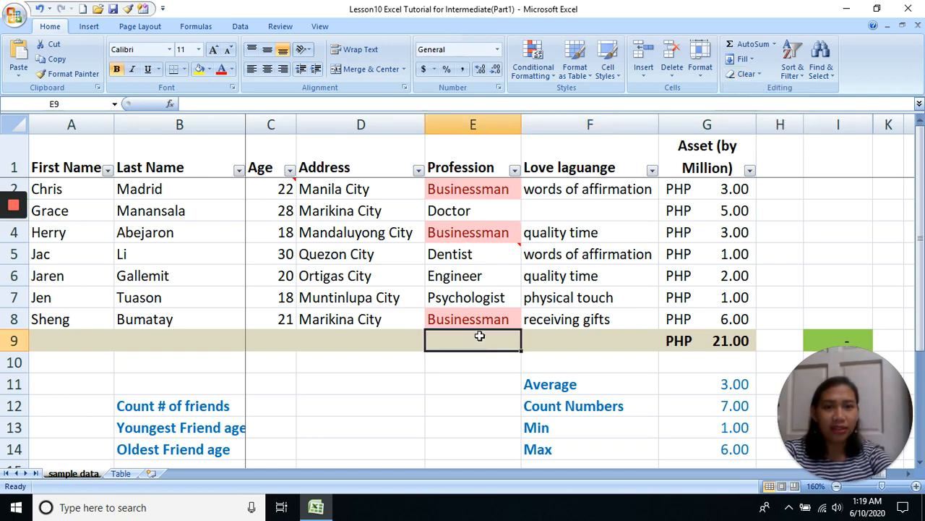
pyautogui.click(702, 320)
pyautogui.click(700, 344)
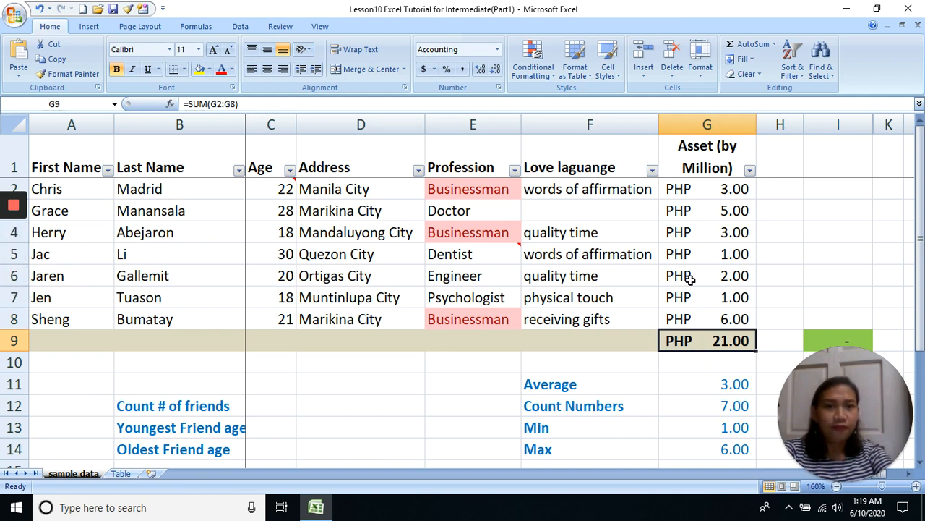
pyautogui.click(761, 77)
pyautogui.click(767, 106)
pyautogui.click(780, 232)
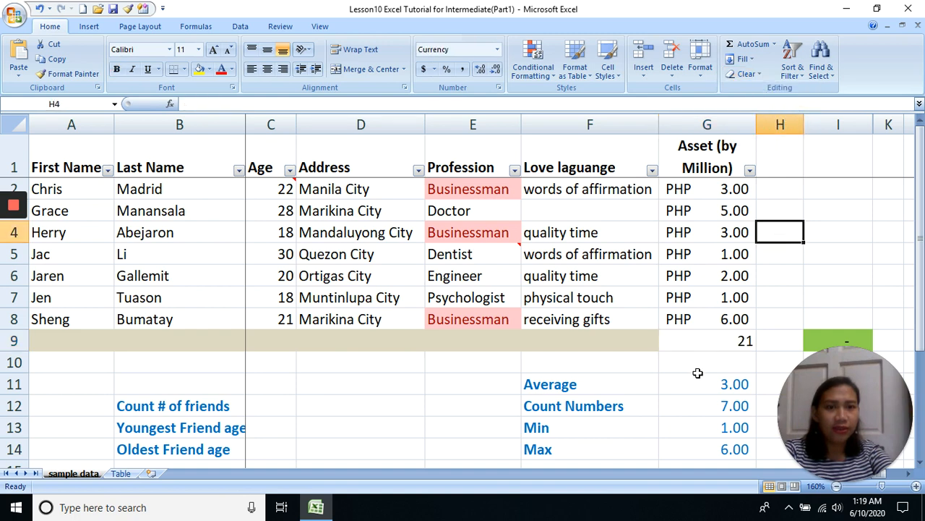
# Undo the format clearing on the asset total in cell G9.
pyautogui.click(727, 339)
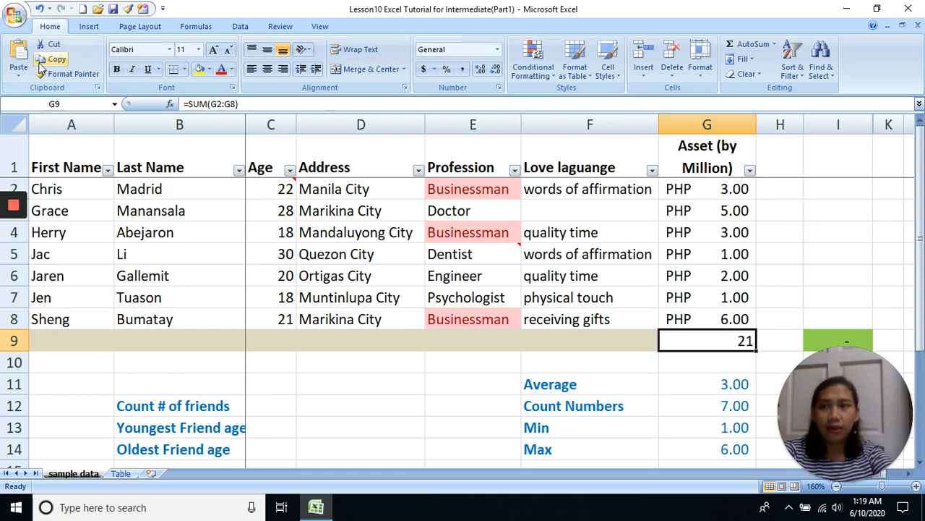
pyautogui.click(41, 10)
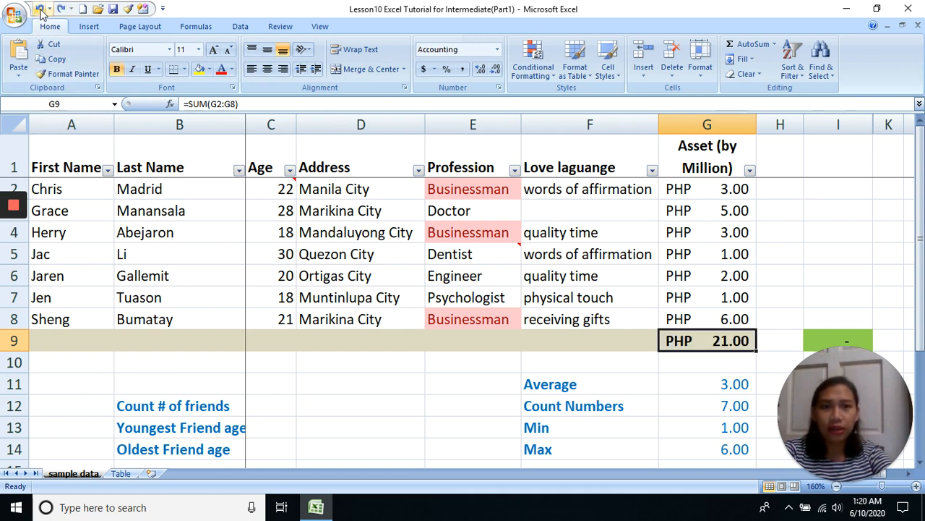
pyautogui.click(759, 74)
pyautogui.click(811, 264)
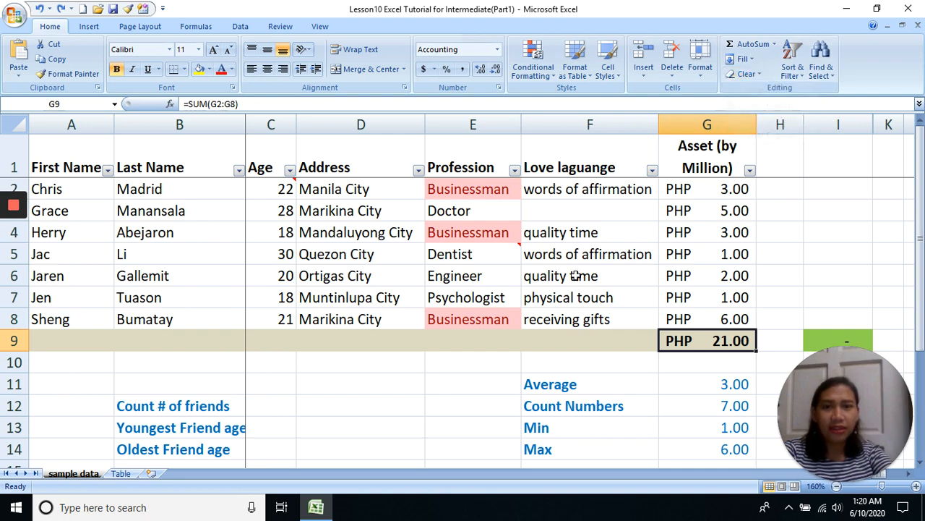
# Display the comment on the Dentist cell E5 and remove it with Clear Comments.
pyautogui.click(448, 253)
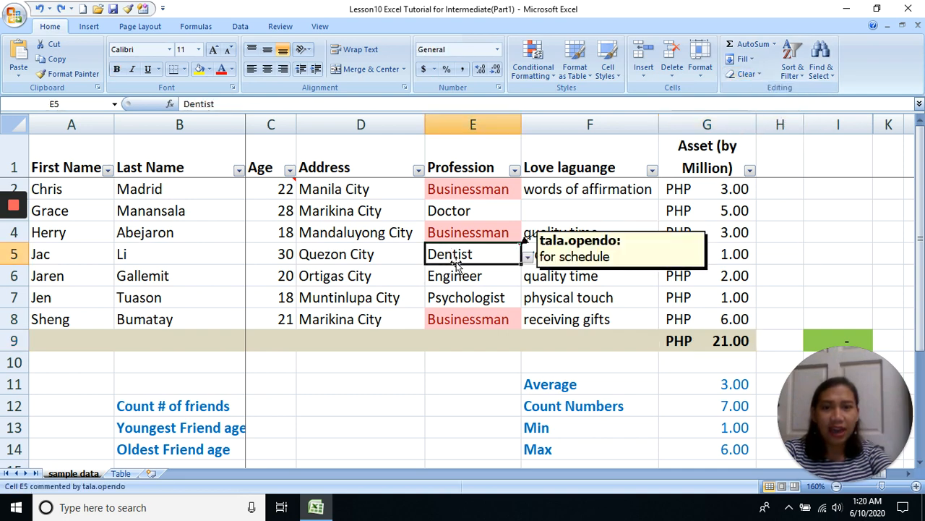
pyautogui.rightClick(505, 251)
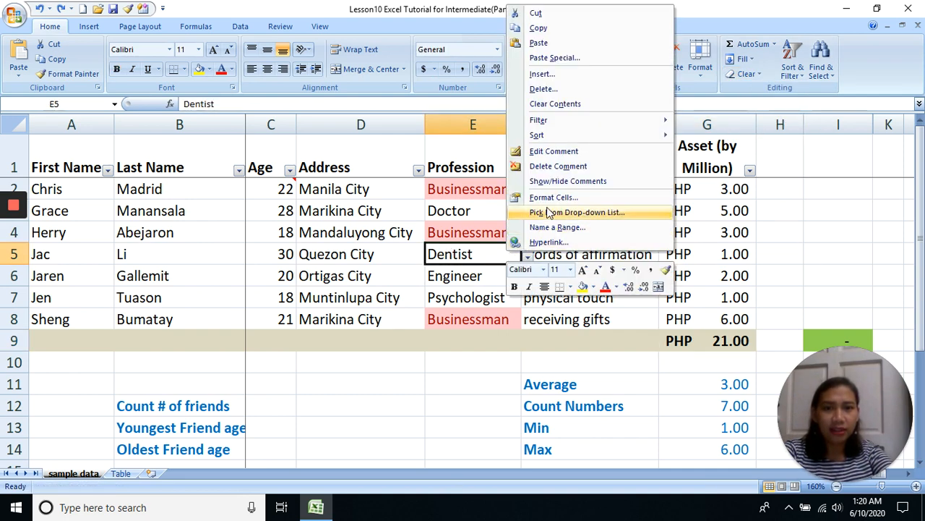
pyautogui.click(578, 185)
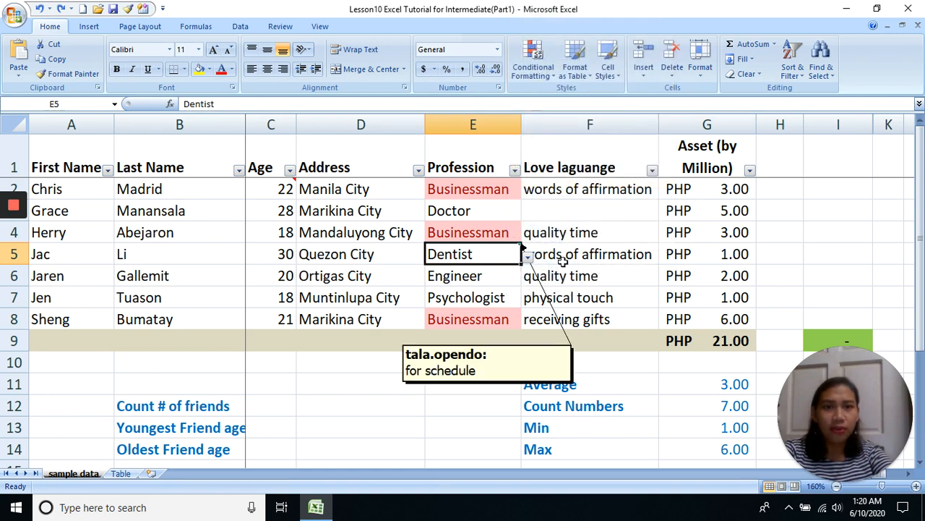
pyautogui.click(745, 73)
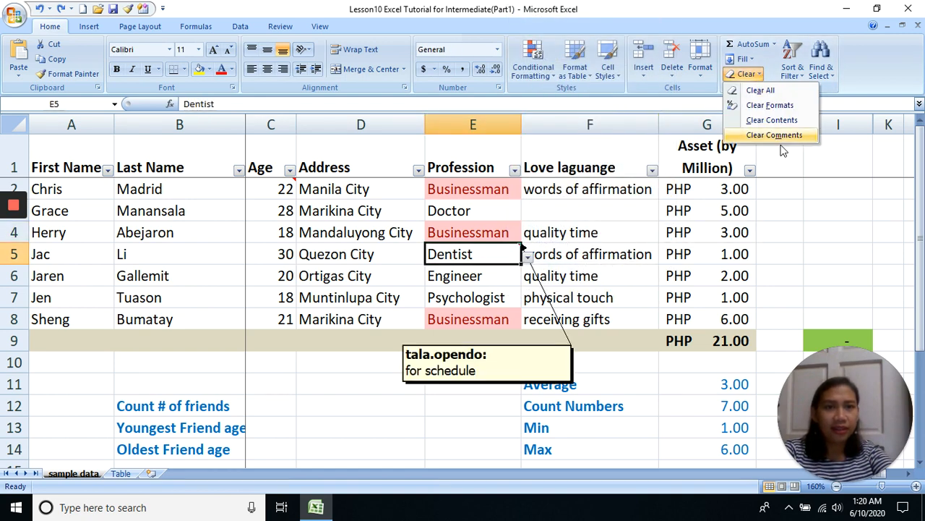
pyautogui.click(781, 136)
pyautogui.click(673, 272)
pyautogui.click(480, 258)
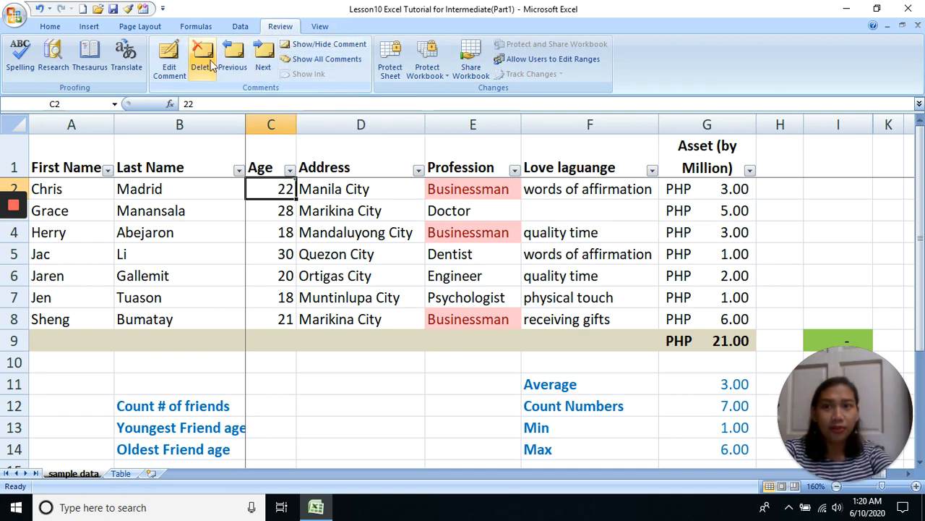
pyautogui.click(329, 235)
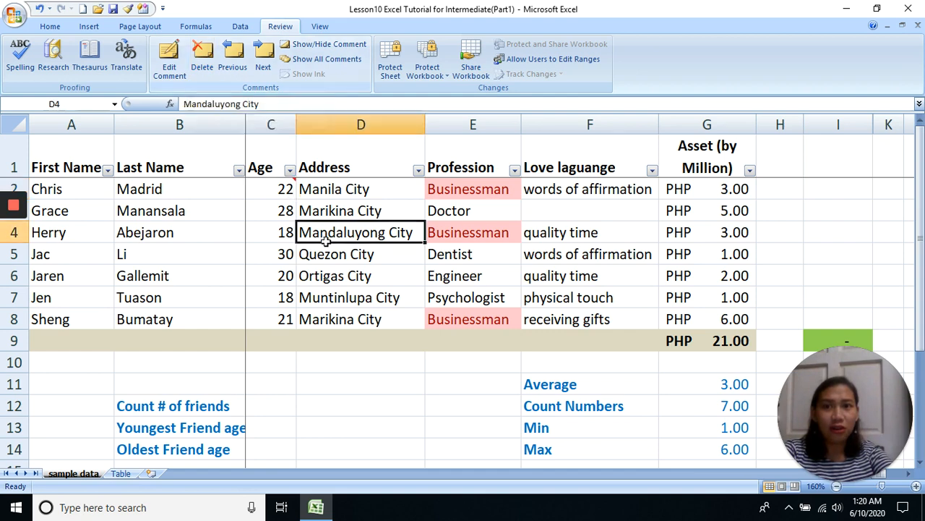
pyautogui.click(51, 27)
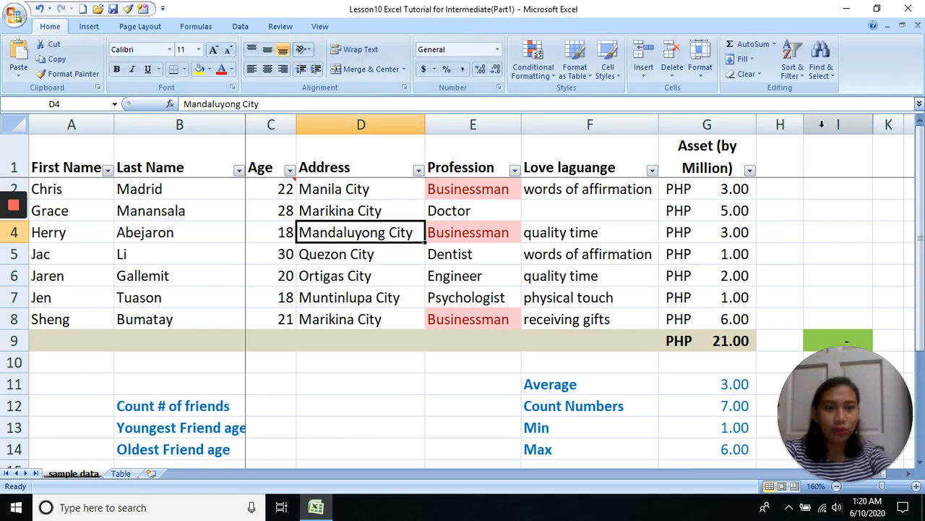
pyautogui.moveTo(19, 260)
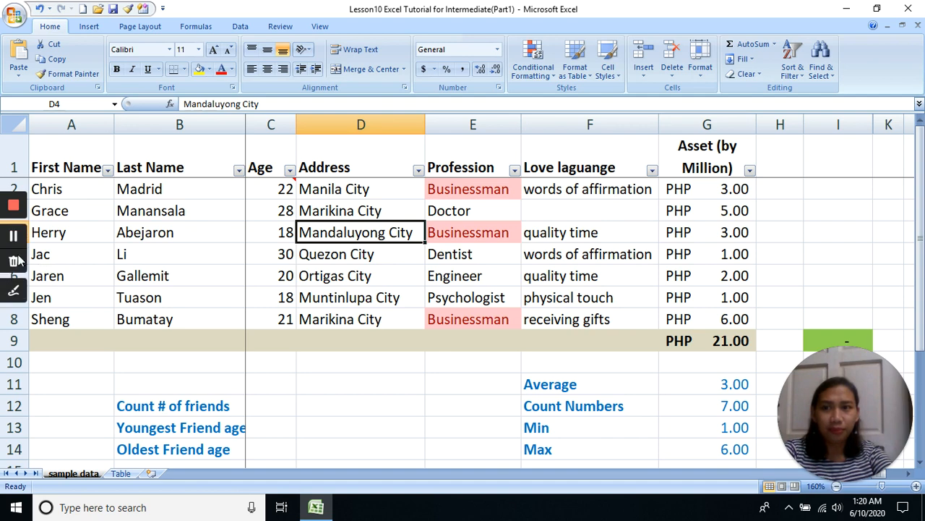
pyautogui.click(16, 237)
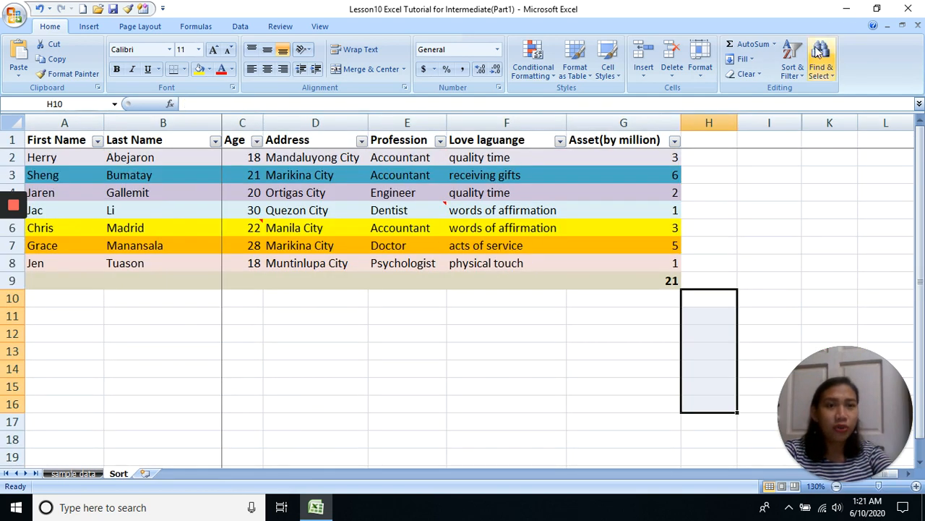
# Copy the last names in B2:B8 on the Sort sheet and paste them as plain values starting at H10.
pyautogui.click(799, 58)
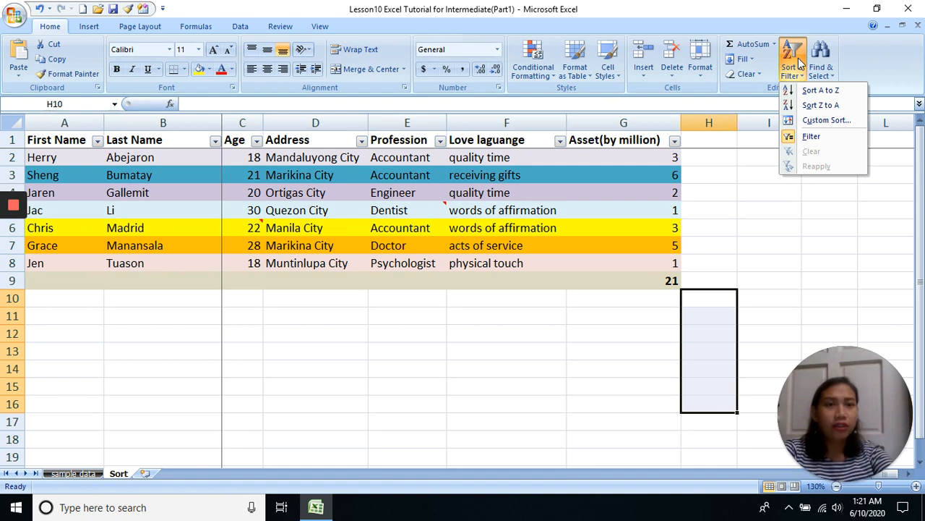
pyautogui.click(736, 227)
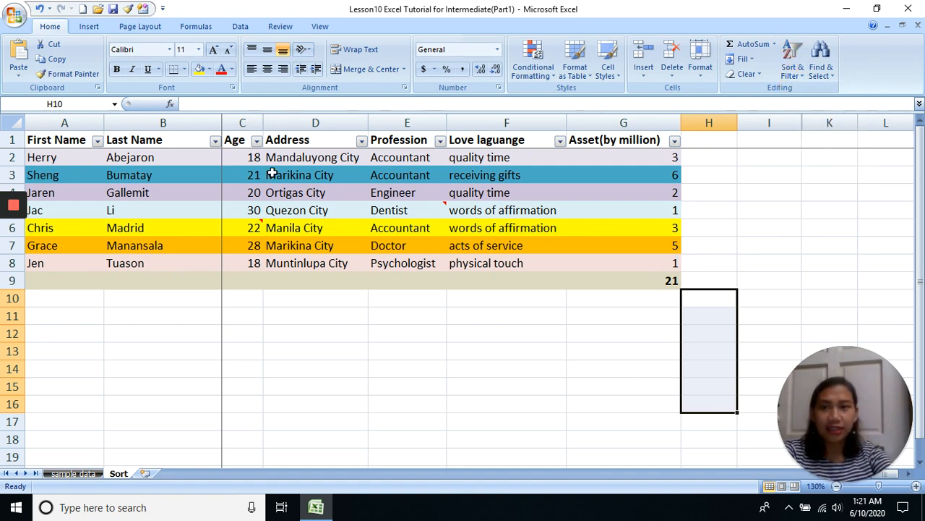
pyautogui.moveTo(155, 153); pyautogui.dragTo(156, 256)
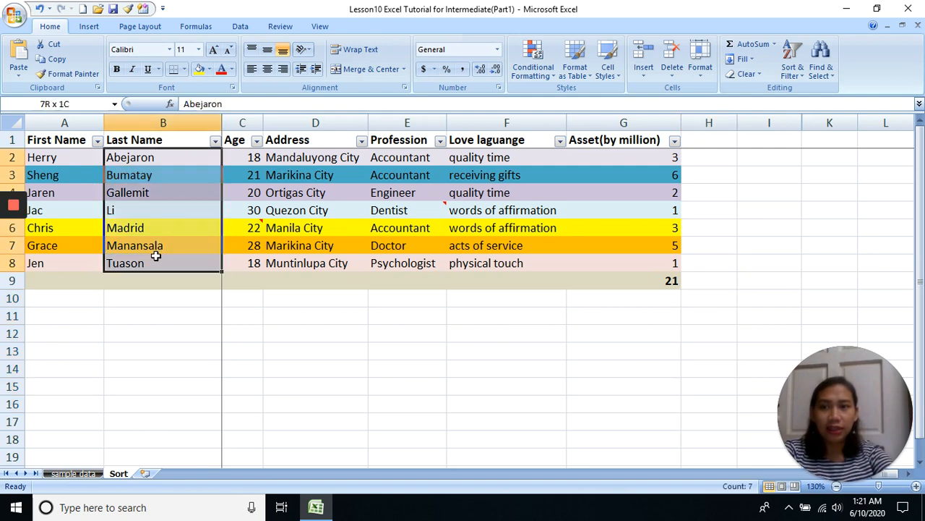
pyautogui.rightClick(155, 256)
pyautogui.click(181, 280)
pyautogui.rightClick(729, 297)
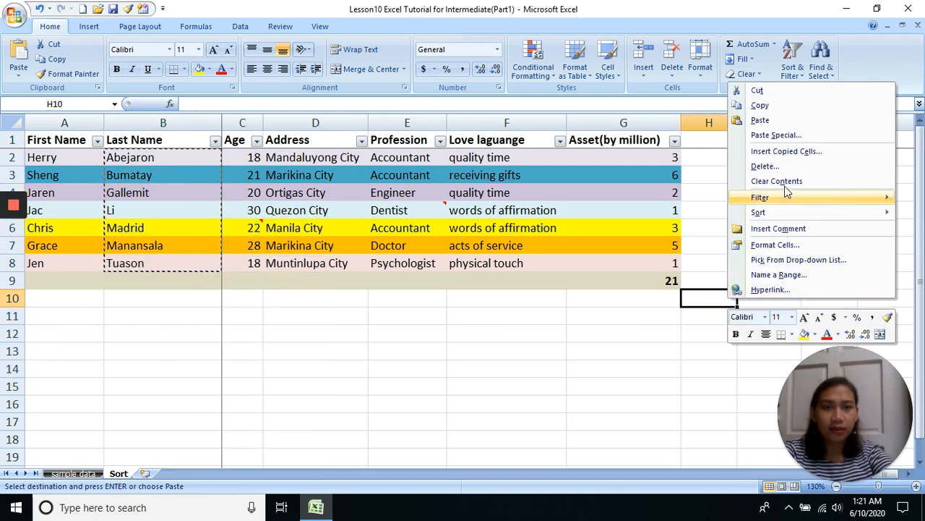
pyautogui.click(776, 134)
pyautogui.click(696, 77)
pyautogui.click(827, 222)
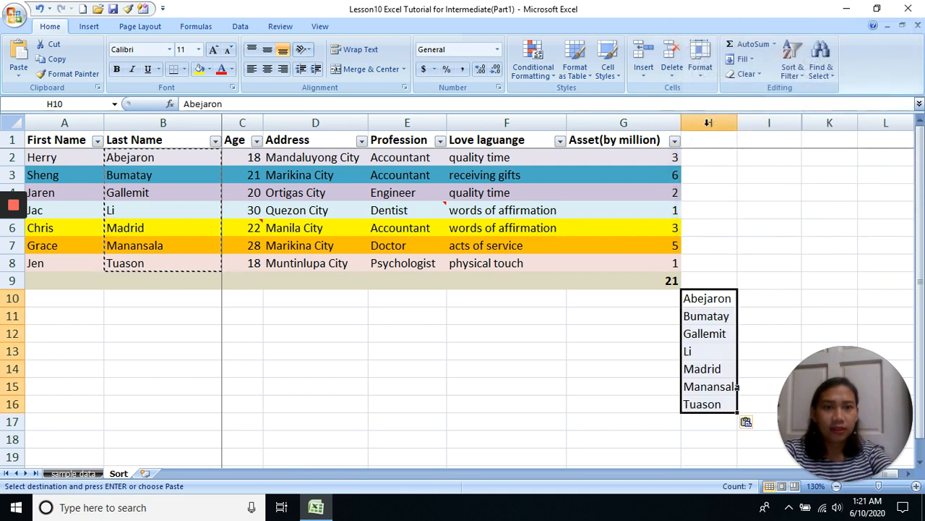
# Sort the pasted last names in H10:H16 from A to Z, continuing with the current selection only.
pyautogui.click(792, 64)
pyautogui.click(824, 90)
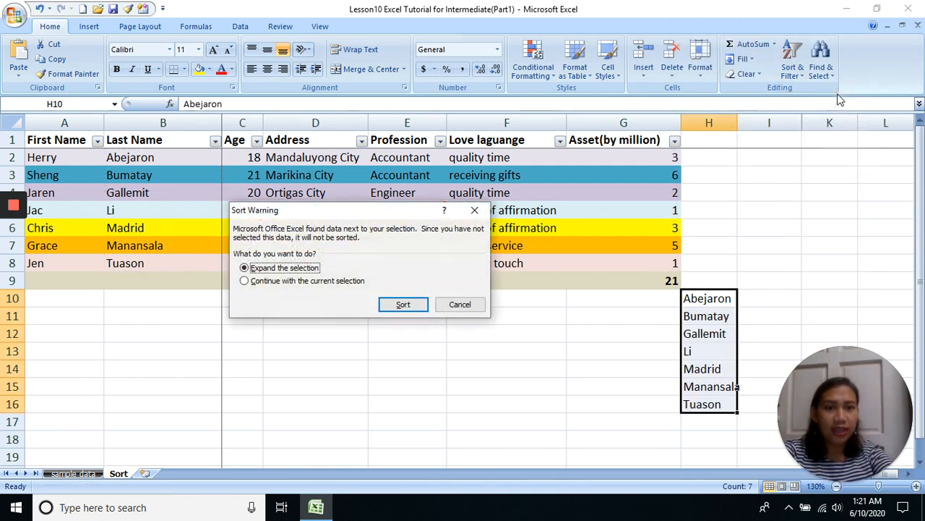
pyautogui.click(293, 283)
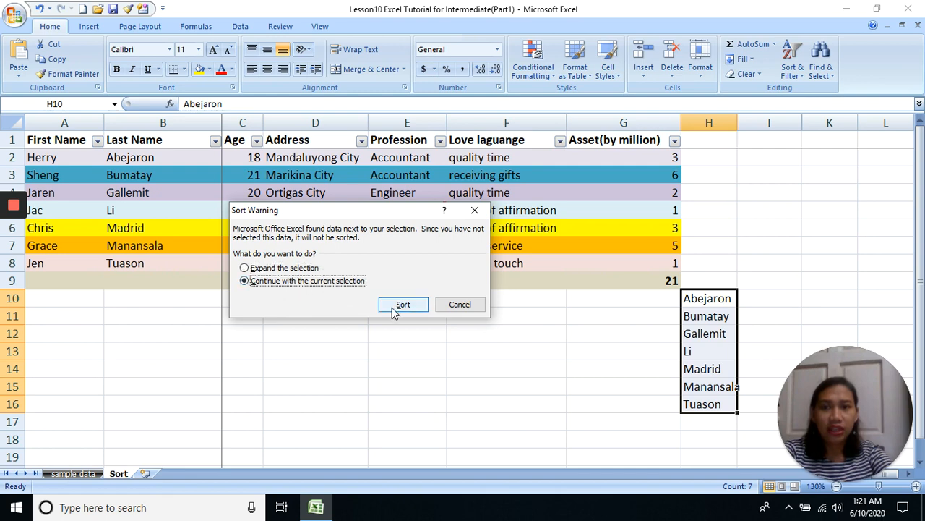
pyautogui.click(395, 306)
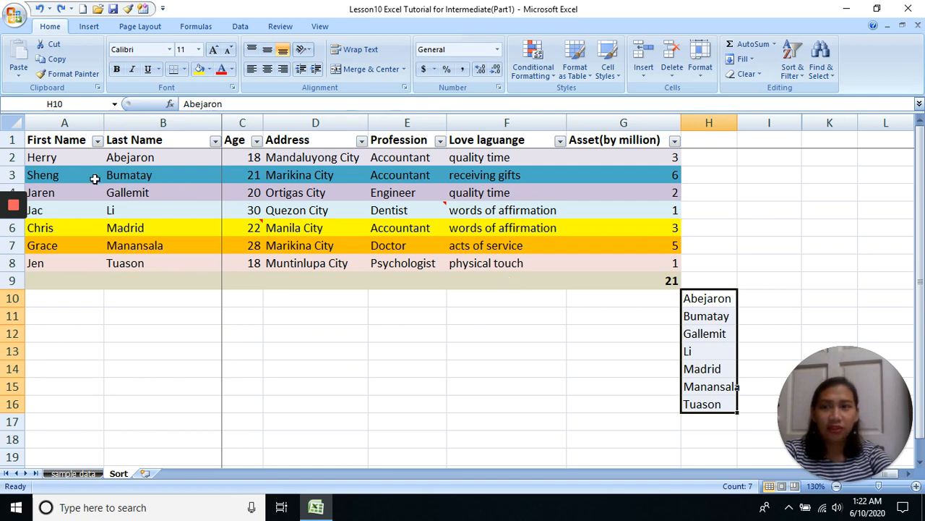
# Copy the first names in A2:A8 and paste them as plain values over the list starting at H10.
pyautogui.moveTo(80, 159); pyautogui.dragTo(69, 258)
pyautogui.rightClick(68, 257)
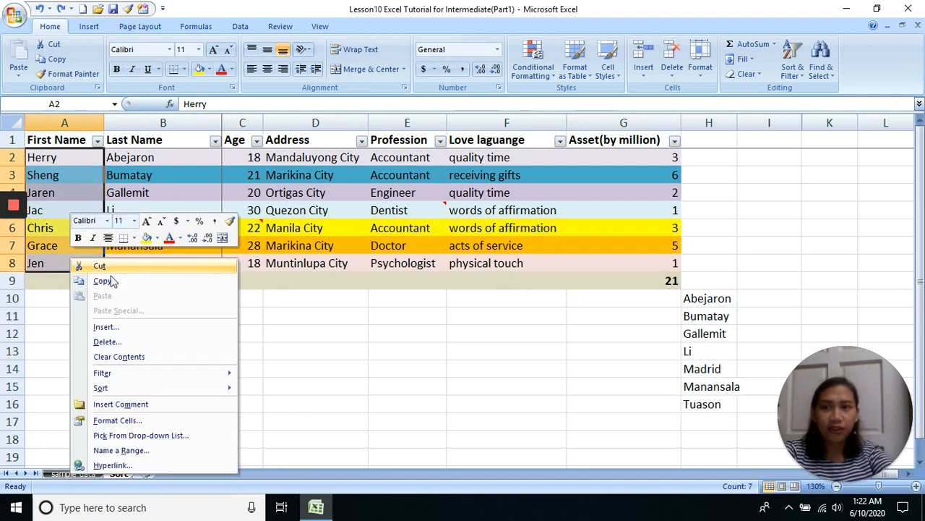
pyautogui.click(101, 280)
pyautogui.rightClick(722, 299)
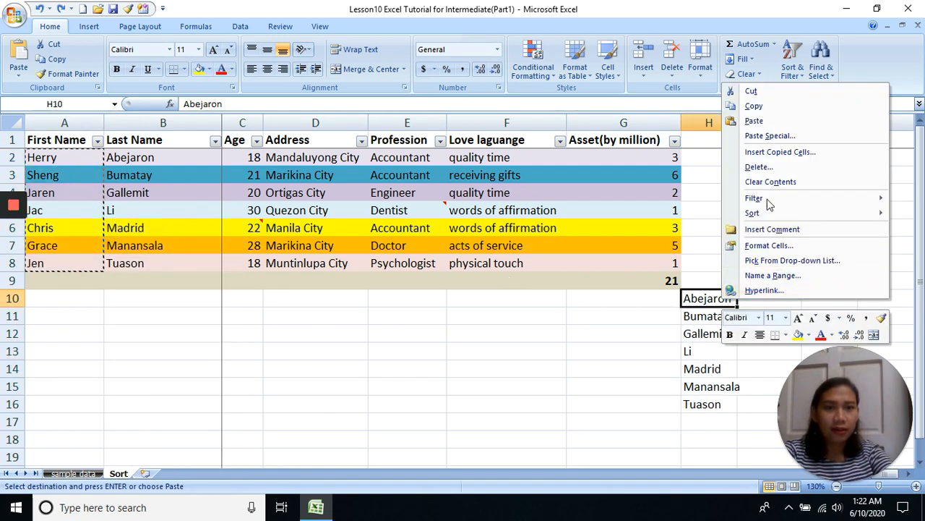
pyautogui.click(799, 136)
pyautogui.click(691, 78)
pyautogui.click(830, 218)
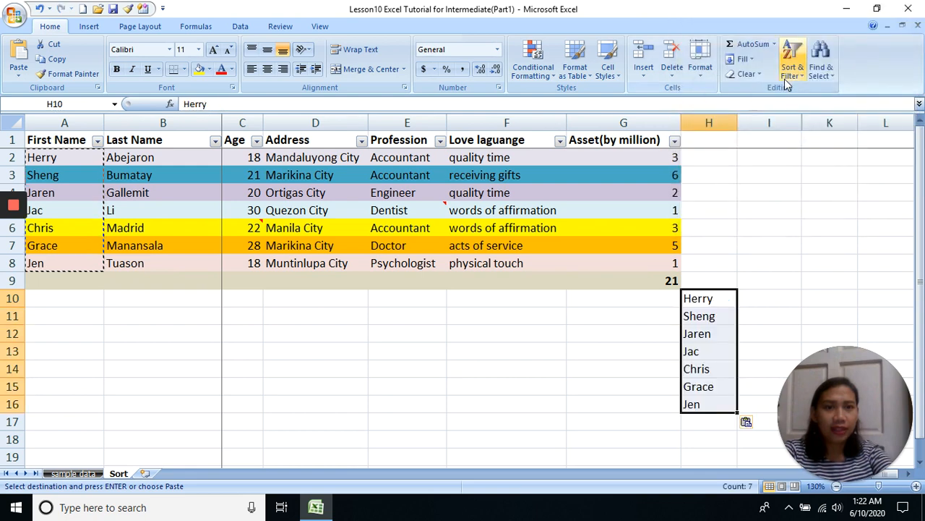
# Sort the first names in H10:H16 from A to Z, continuing with the current selection only, and review the order.
pyautogui.click(791, 69)
pyautogui.click(808, 89)
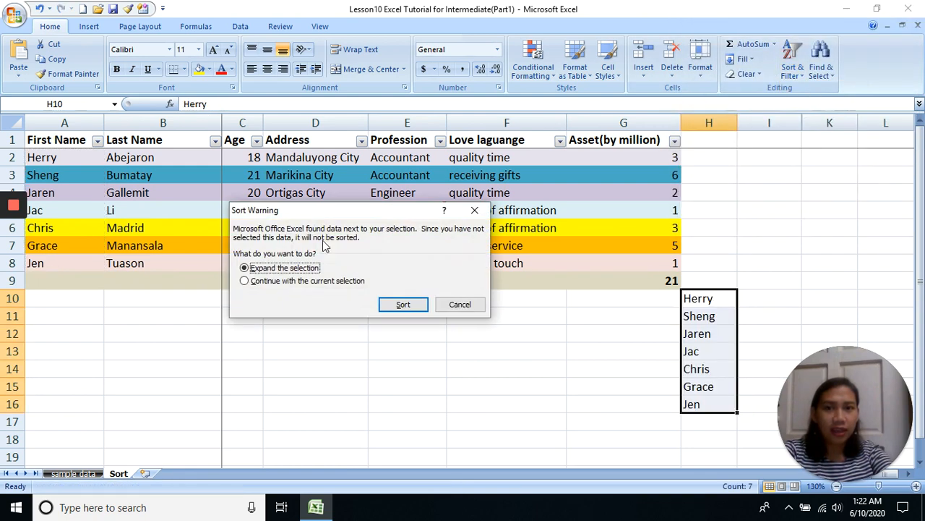
pyautogui.click(254, 281)
pyautogui.click(401, 304)
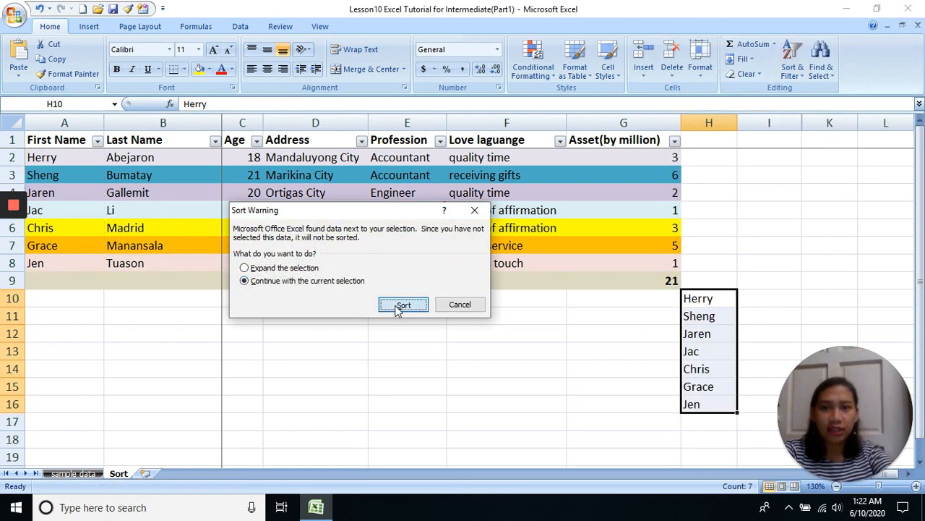
pyautogui.click(697, 333)
pyautogui.click(707, 297)
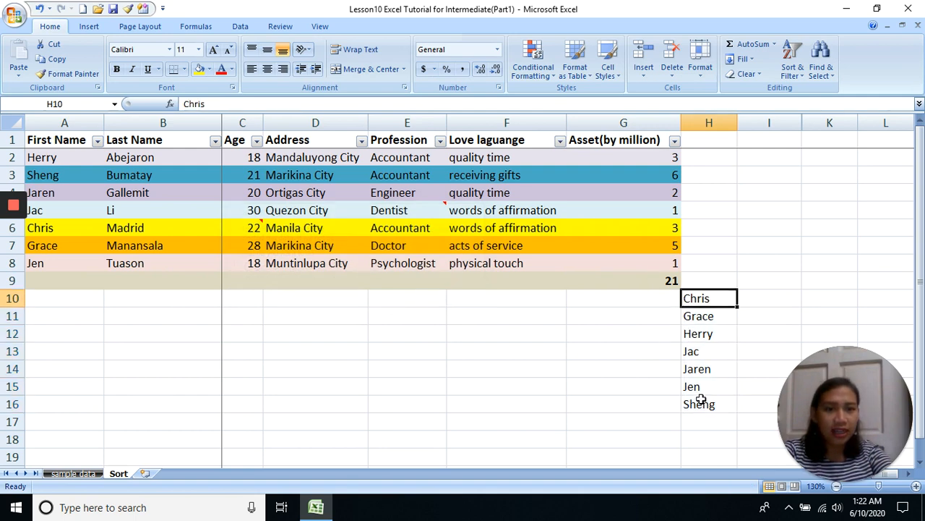
pyautogui.moveTo(701, 398); pyautogui.dragTo(699, 298)
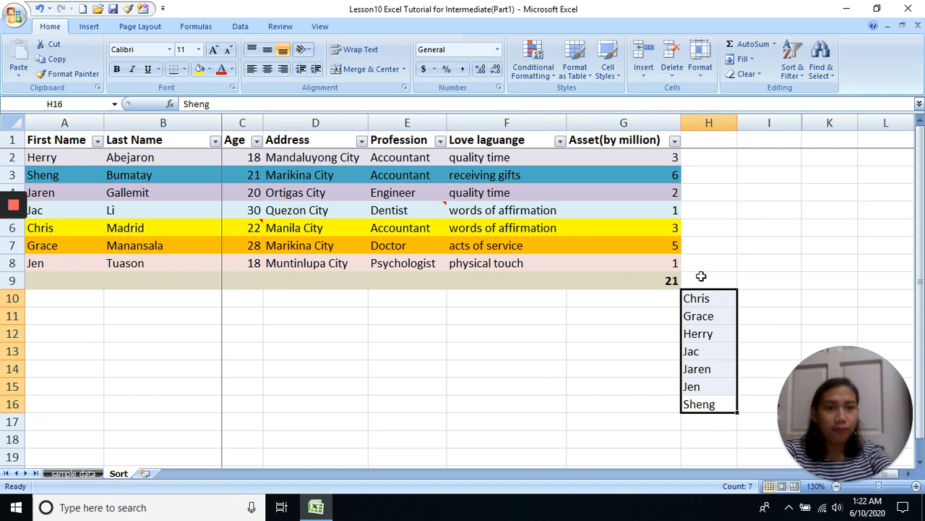
# Sort the first names in H10:H16 from Z to A, continuing with the current selection only, and review the order.
pyautogui.click(793, 69)
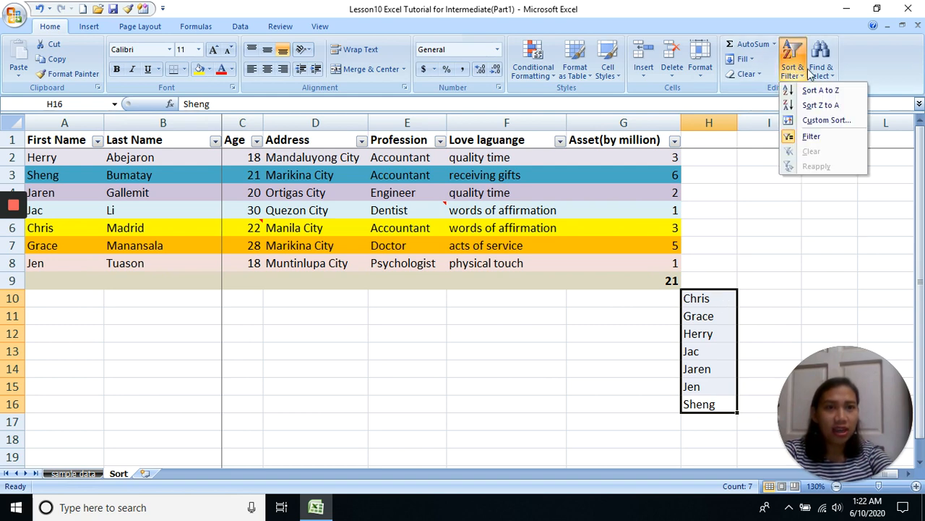
pyautogui.click(821, 106)
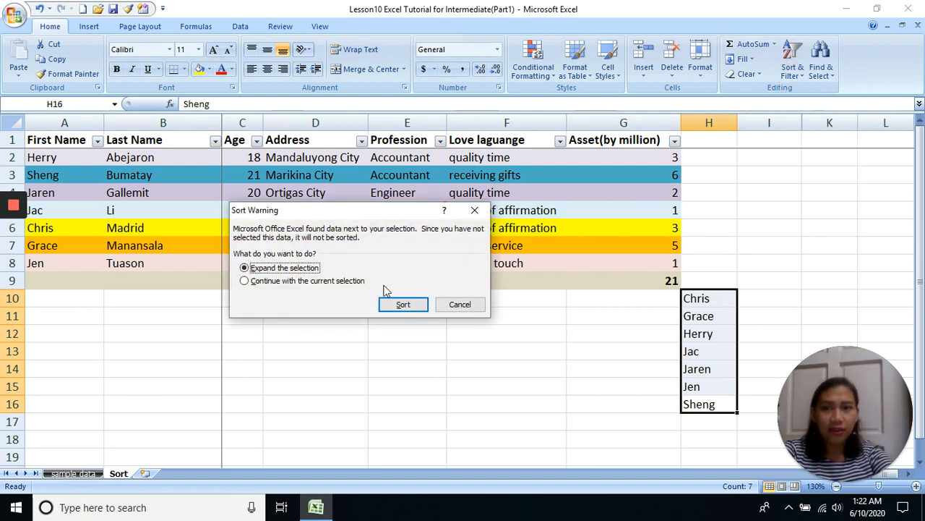
pyautogui.click(332, 281)
pyautogui.click(403, 304)
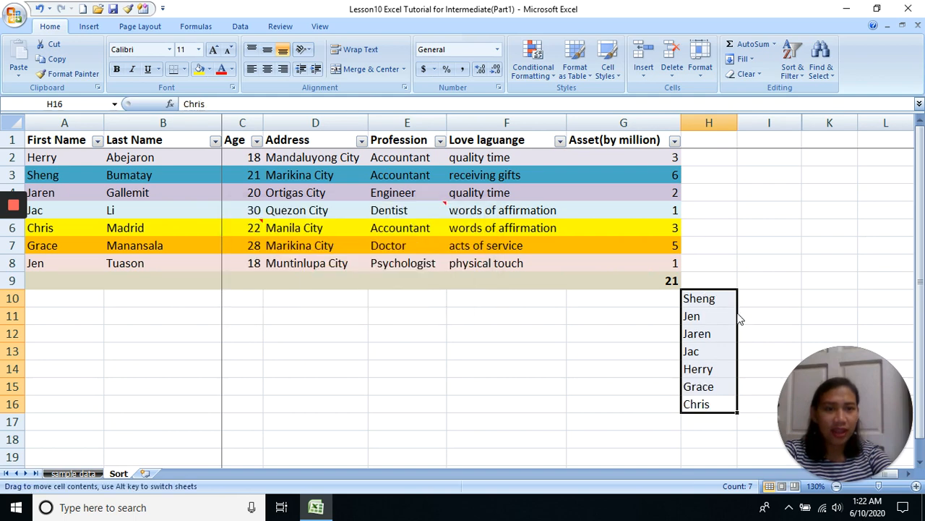
pyautogui.click(702, 386)
pyautogui.click(702, 404)
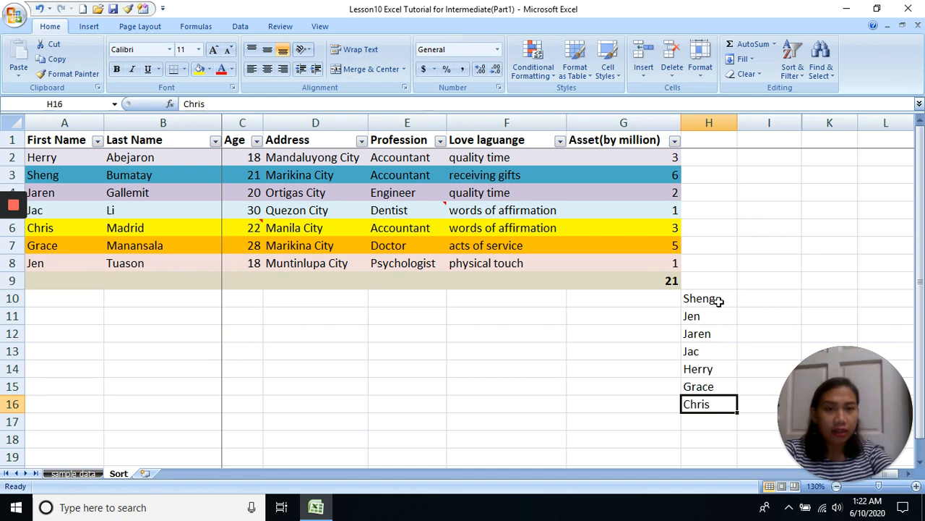
pyautogui.moveTo(719, 301); pyautogui.dragTo(699, 403)
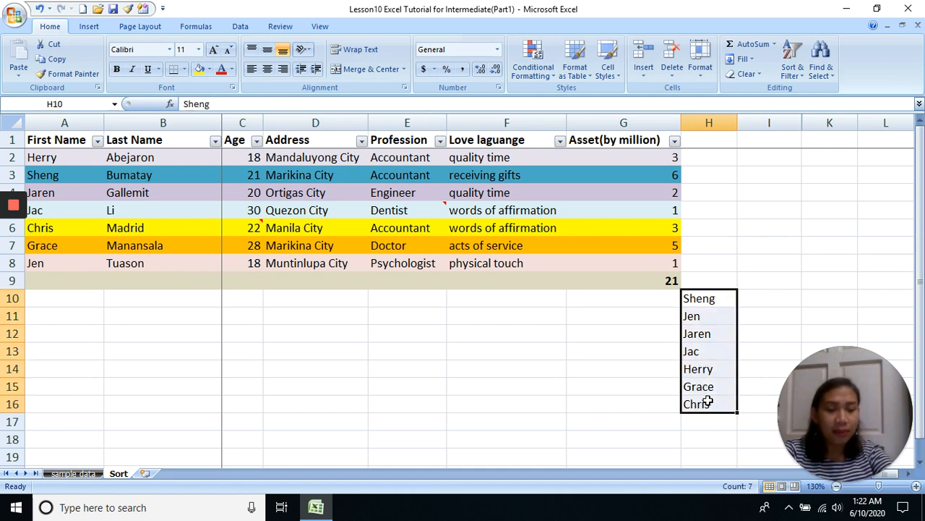
pyautogui.click(712, 300)
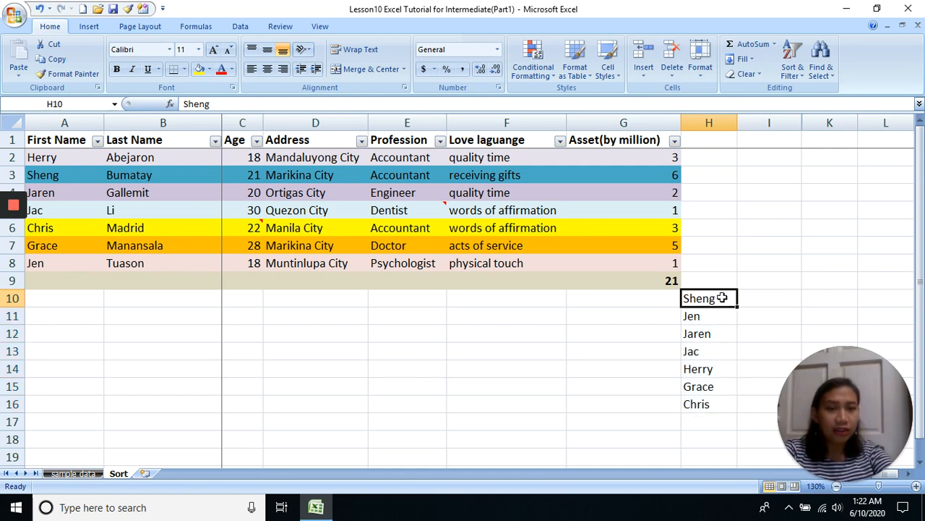
pyautogui.moveTo(723, 293); pyautogui.dragTo(713, 405)
pyautogui.click(707, 296)
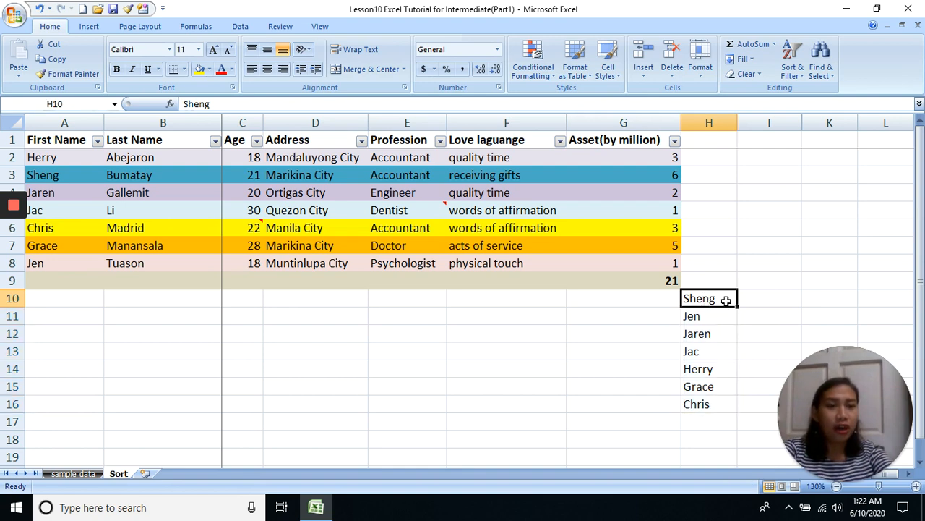
pyautogui.moveTo(715, 298); pyautogui.dragTo(713, 403)
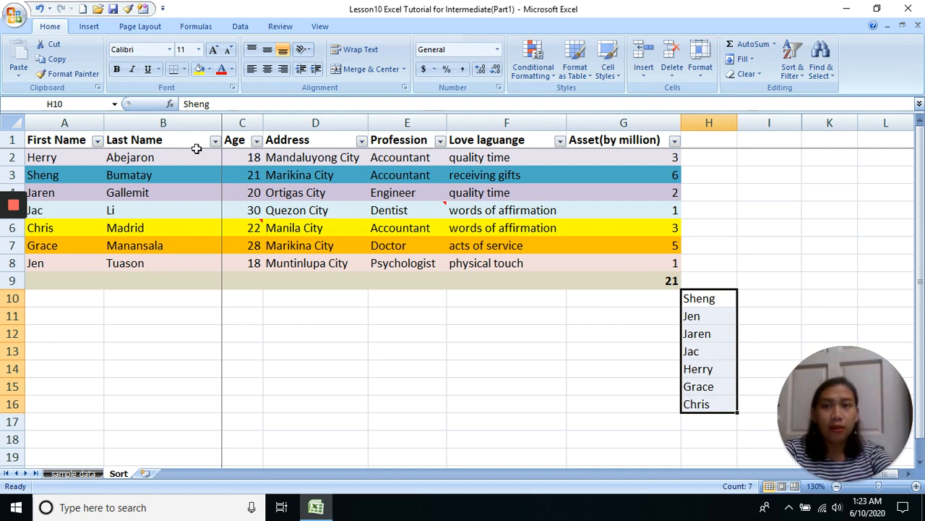
# Look over the table's columns beside the separate name list in H10:H16 and view the available sort options.
pyautogui.moveTo(196, 120); pyautogui.dragTo(540, 119)
pyautogui.click(543, 192)
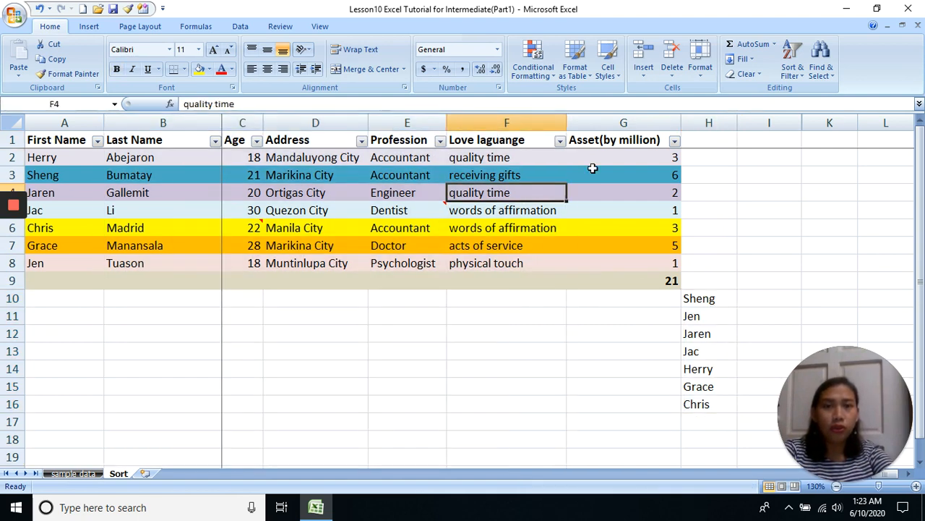
pyautogui.click(592, 168)
pyautogui.click(638, 265)
pyautogui.moveTo(709, 304); pyautogui.dragTo(716, 403)
pyautogui.click(792, 58)
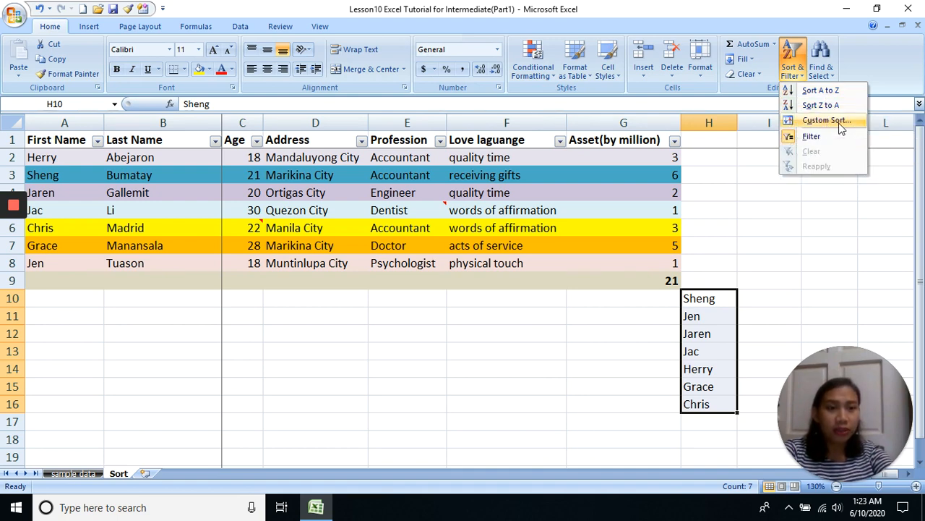
pyautogui.click(454, 255)
pyautogui.click(321, 194)
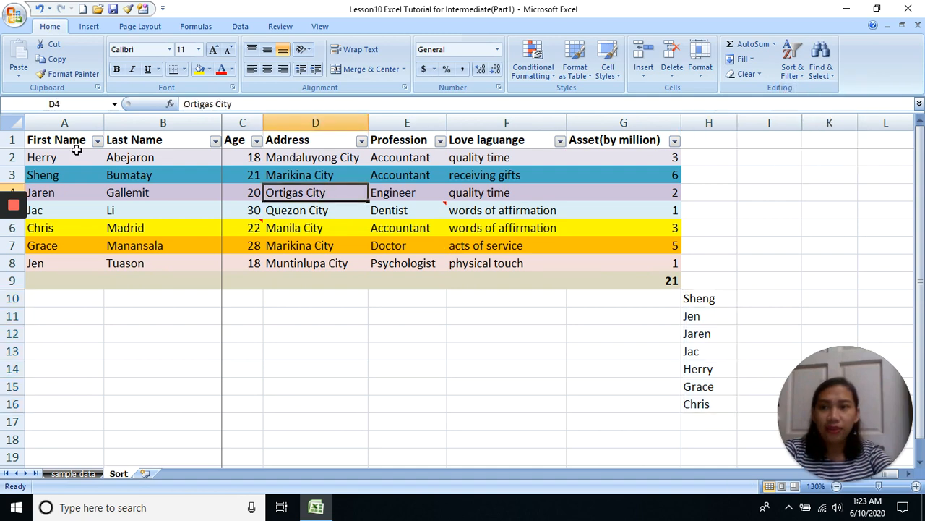
# Try to sort only the first names in A2:A8 from A to Z, continuing with the current selection.
pyautogui.moveTo(76, 149); pyautogui.dragTo(62, 263)
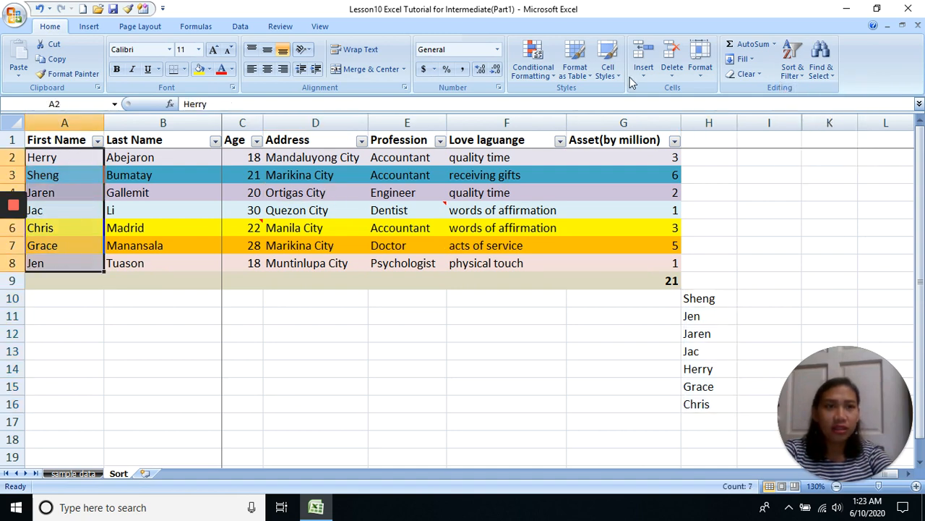
pyautogui.click(793, 58)
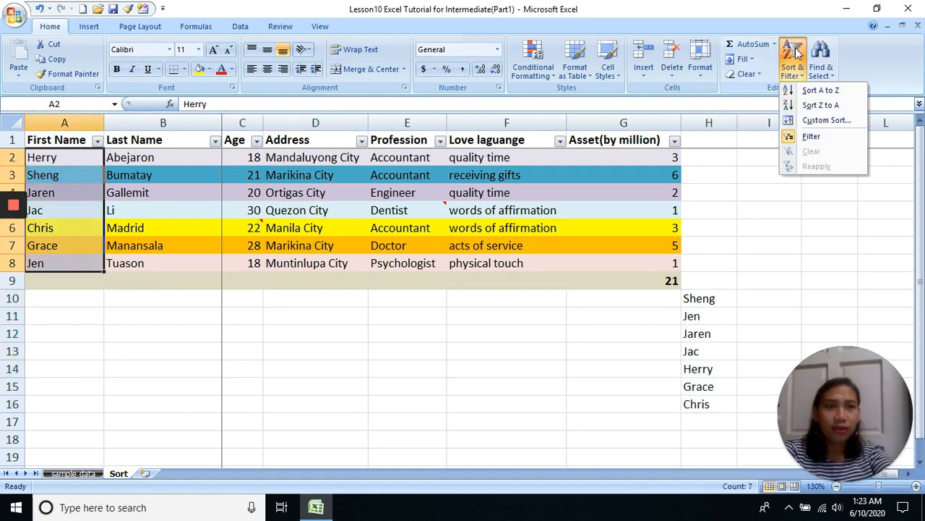
pyautogui.click(833, 92)
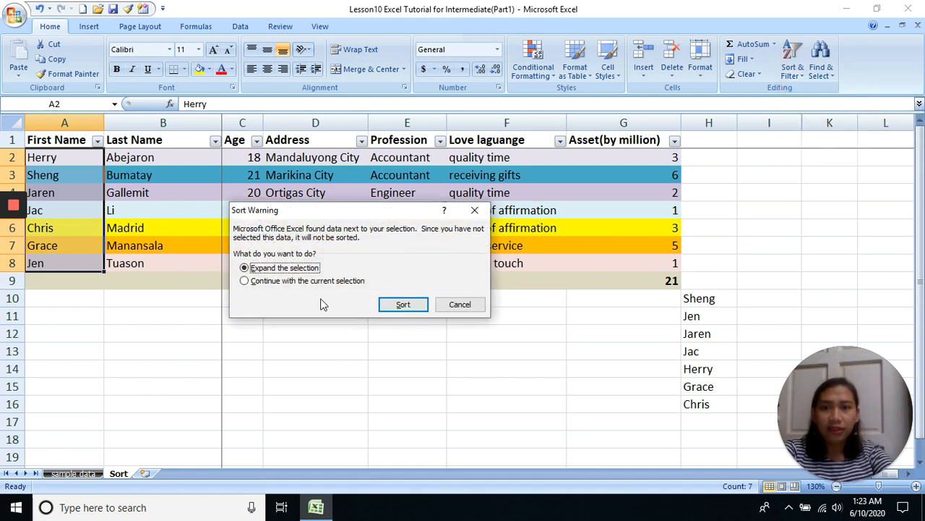
pyautogui.click(244, 281)
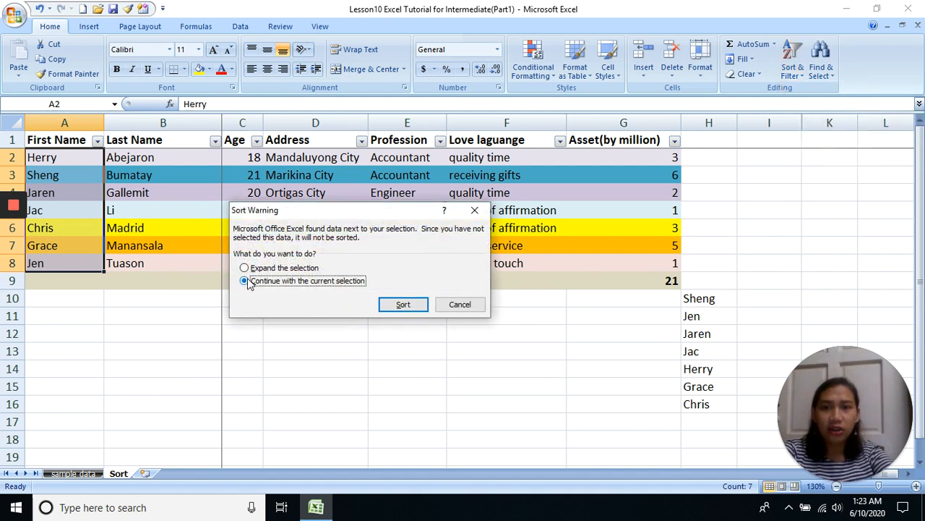
pyautogui.click(405, 304)
pyautogui.click(136, 212)
# Check the first names against the rest of each table row, and undo the sort of the First Name column.
pyautogui.moveTo(82, 151); pyautogui.dragTo(64, 265)
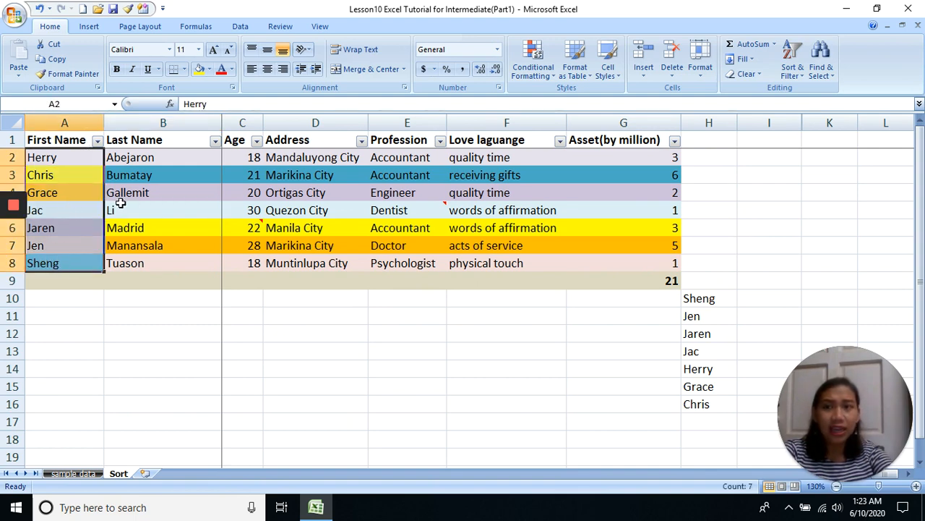
pyautogui.click(164, 163)
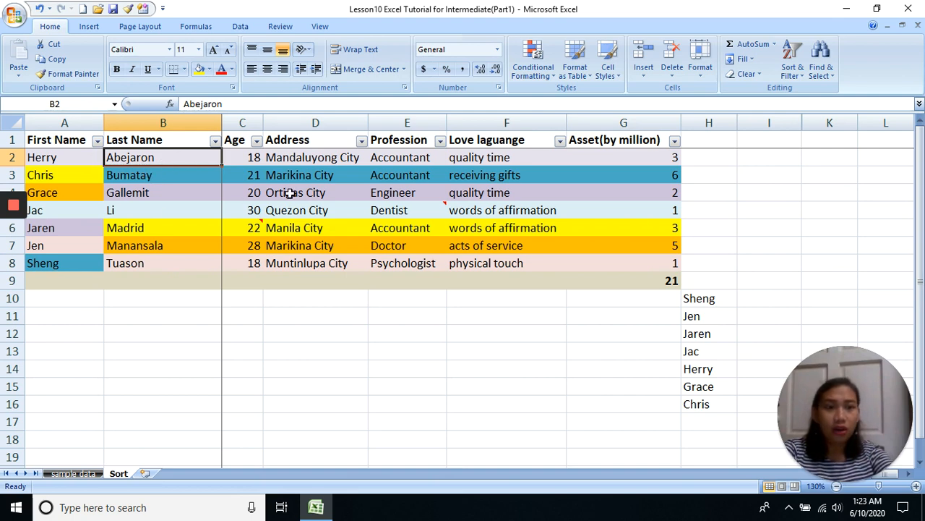
pyautogui.click(181, 189)
pyautogui.click(214, 154)
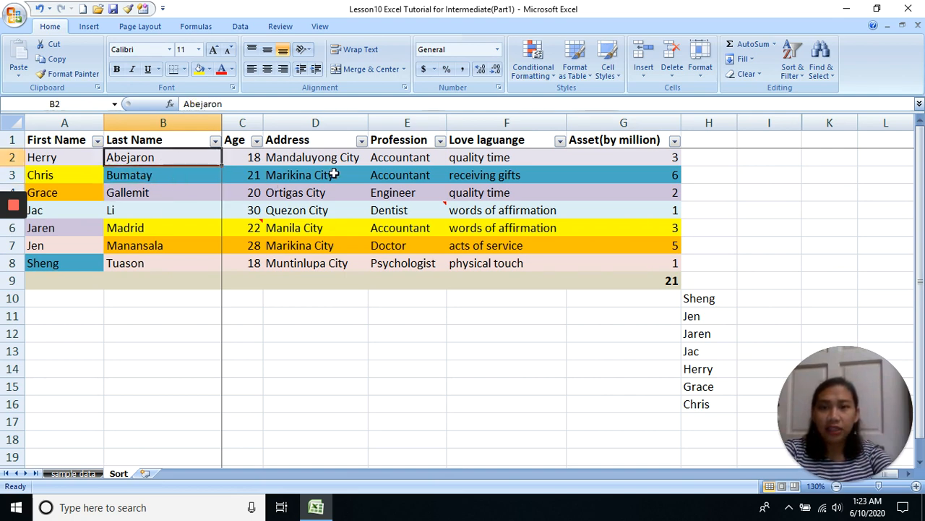
pyautogui.click(155, 209)
pyautogui.click(55, 154)
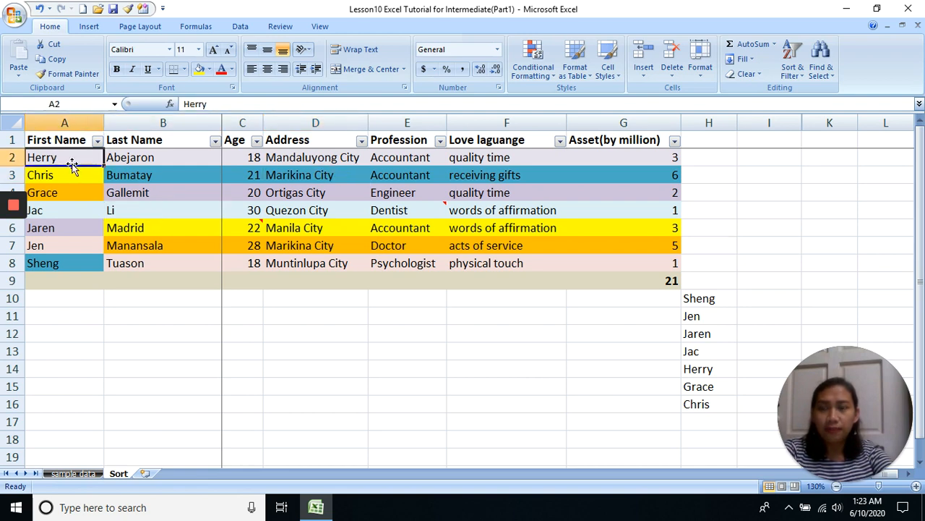
pyautogui.click(66, 175)
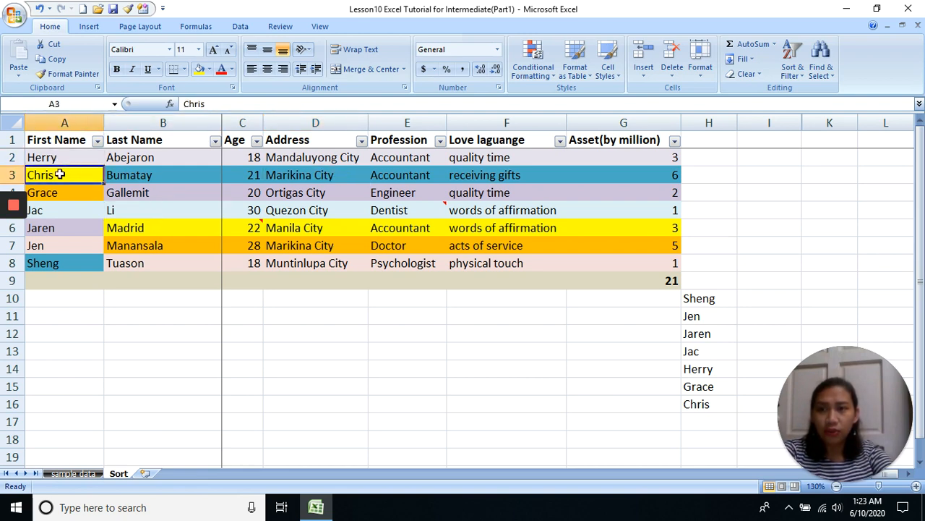
pyautogui.moveTo(73, 228); pyautogui.dragTo(711, 232)
pyautogui.click(78, 173)
pyautogui.click(155, 225)
pyautogui.click(82, 195)
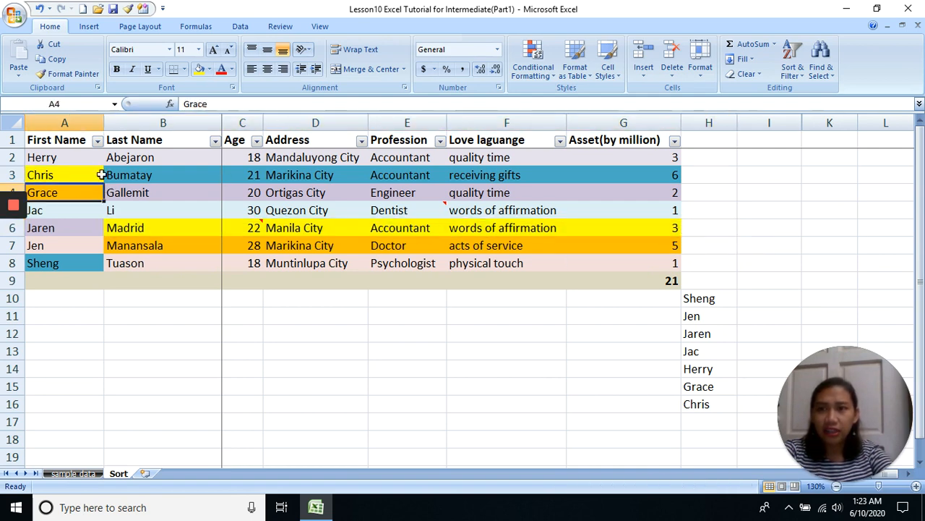
pyautogui.moveTo(127, 244); pyautogui.dragTo(695, 243)
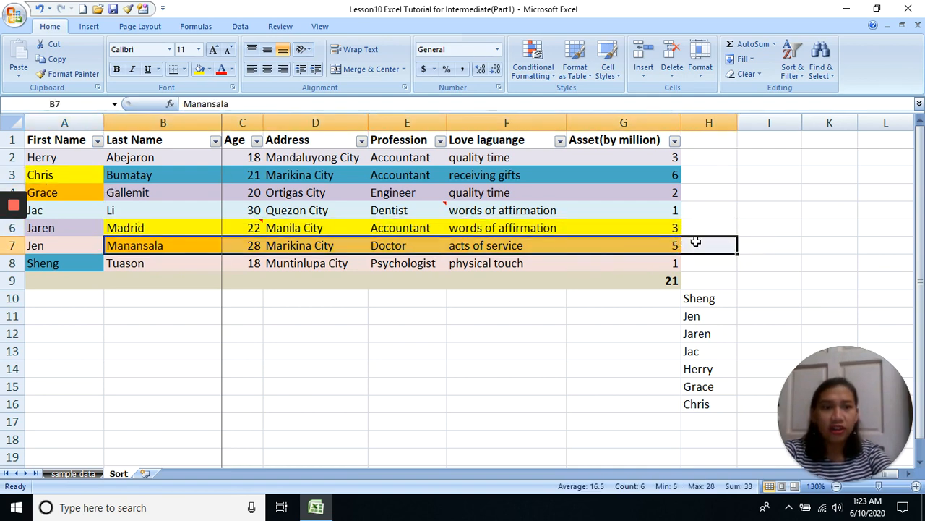
pyautogui.click(696, 242)
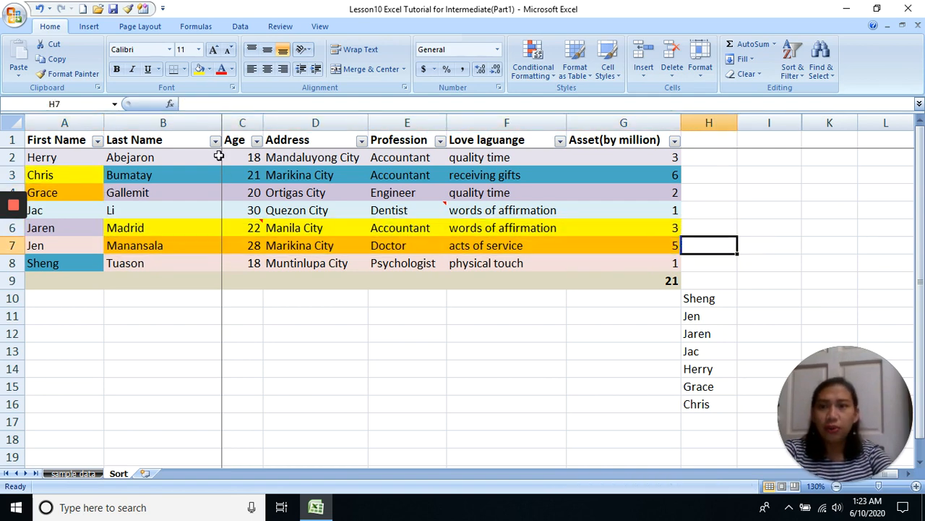
pyautogui.click(41, 9)
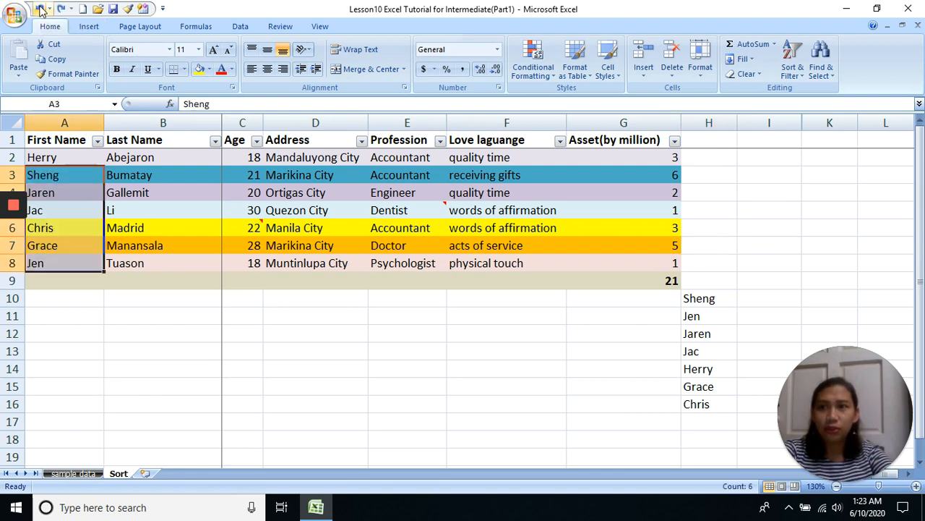
pyautogui.click(333, 193)
pyautogui.moveTo(75, 157); pyautogui.dragTo(616, 257)
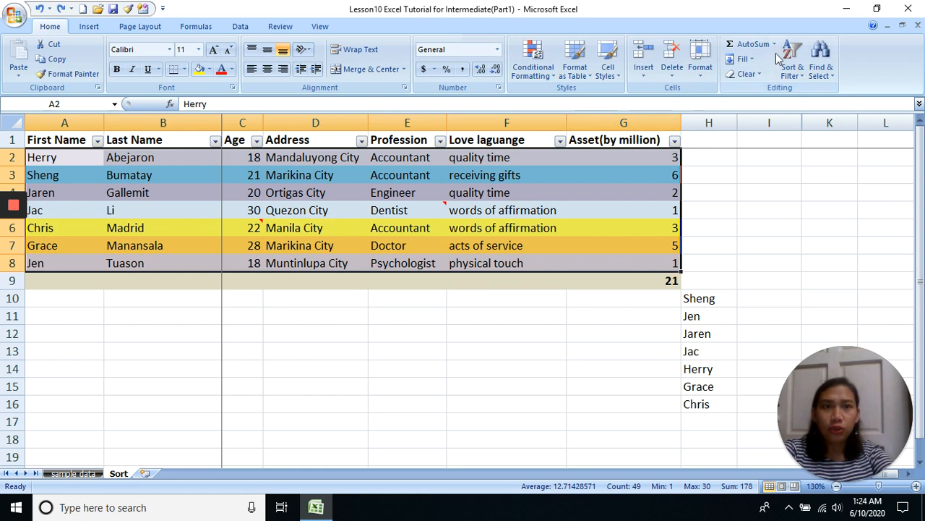
pyautogui.click(792, 68)
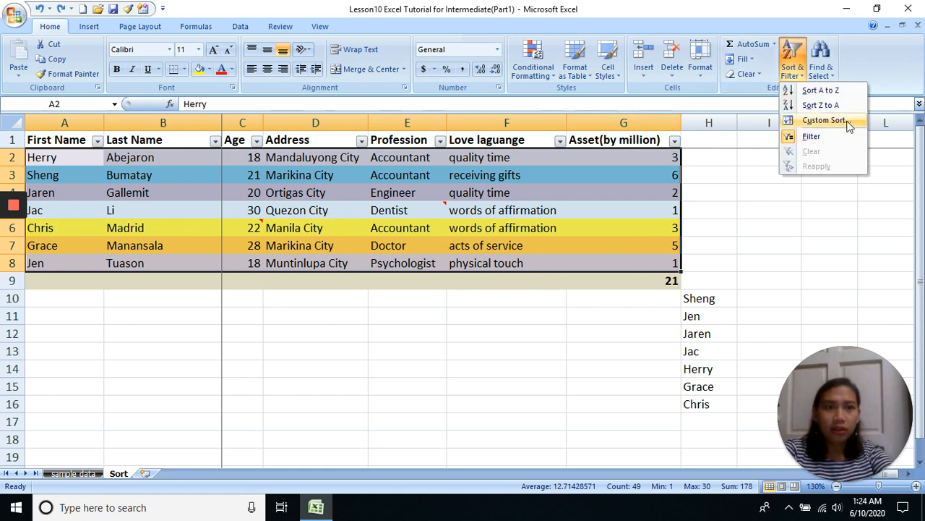
pyautogui.click(824, 120)
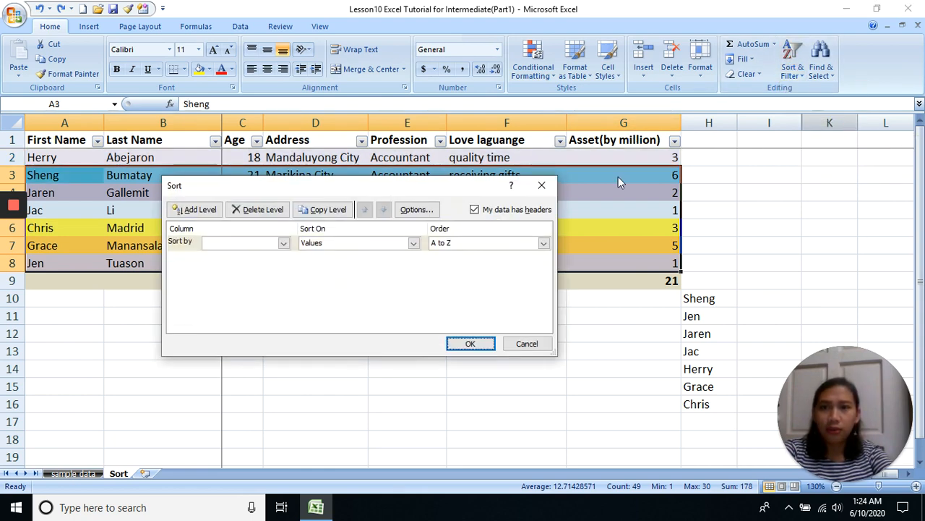
pyautogui.click(541, 185)
# Custom-sort the table A1:G8 with headers by Asset(by million) values from smallest to largest, and review the asset order.
pyautogui.moveTo(73, 140); pyautogui.dragTo(624, 257)
pyautogui.click(792, 59)
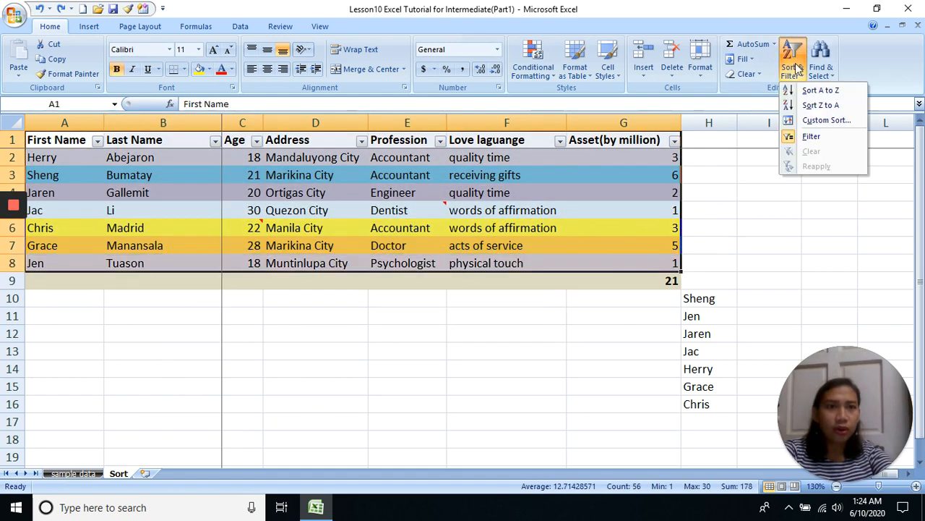
pyautogui.click(826, 121)
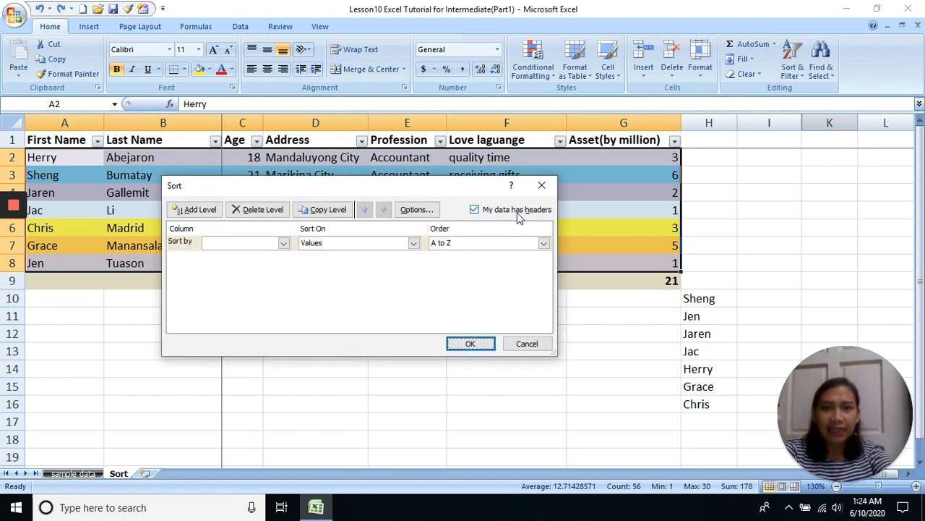
pyautogui.click(477, 214)
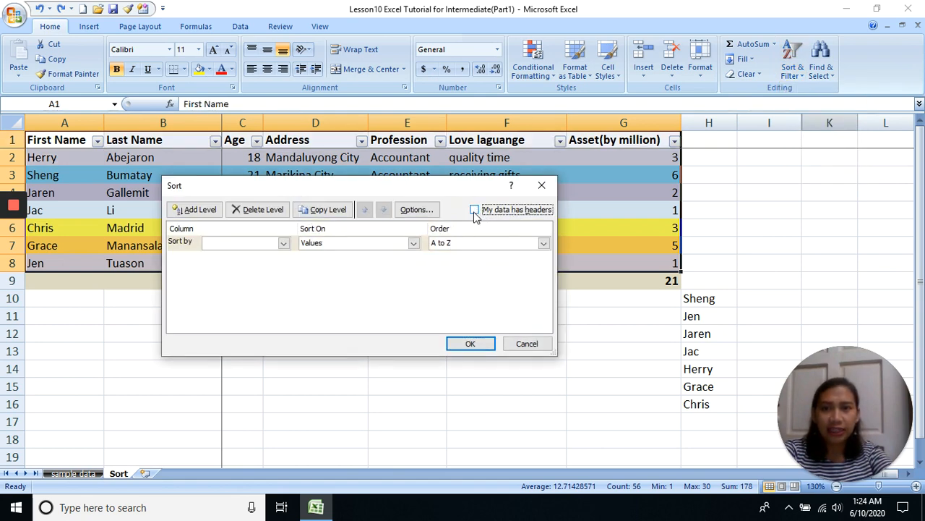
pyautogui.click(477, 214)
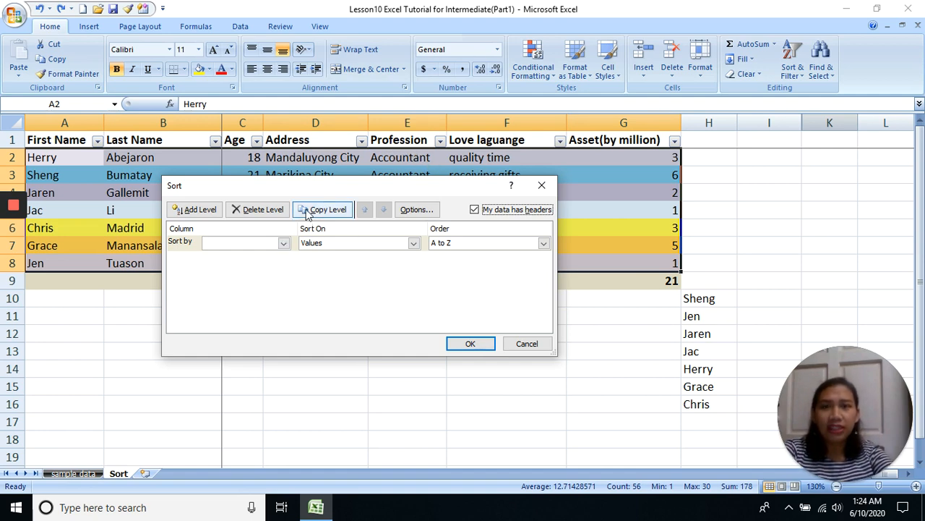
pyautogui.click(268, 249)
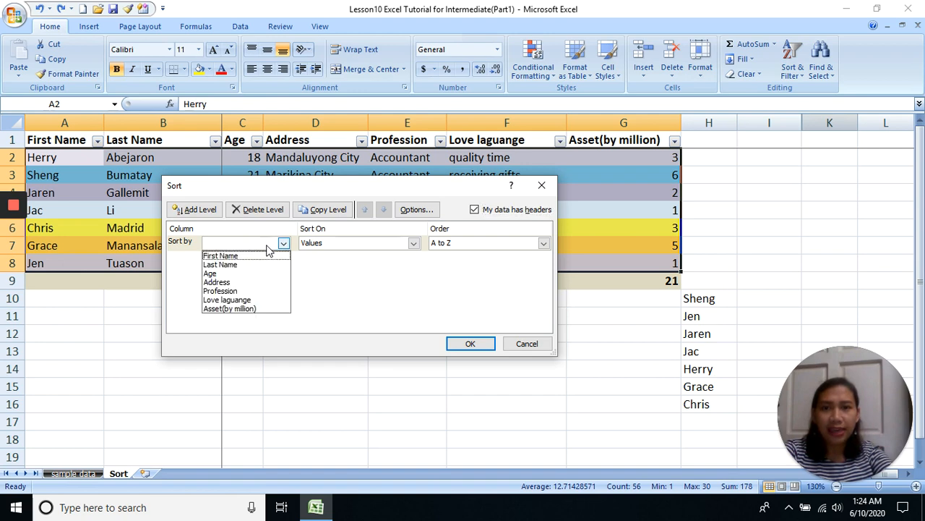
pyautogui.click(253, 309)
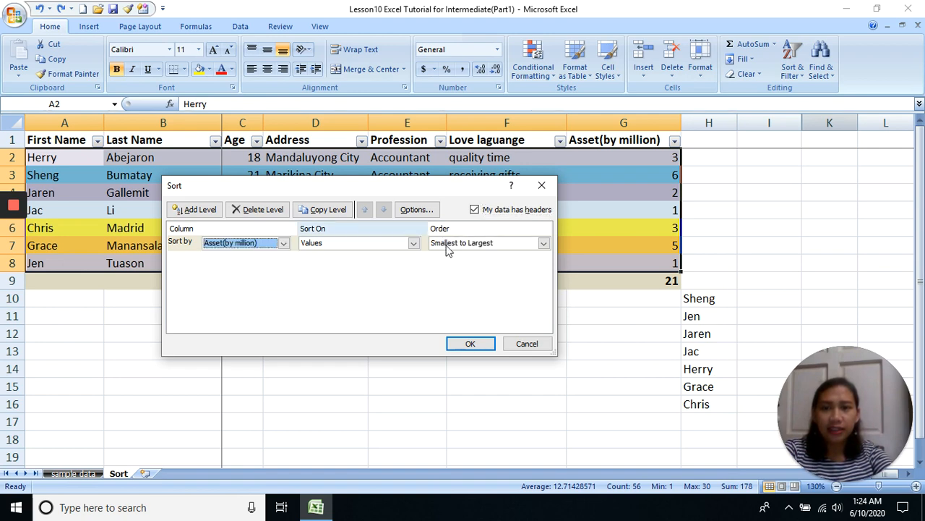
pyautogui.click(471, 344)
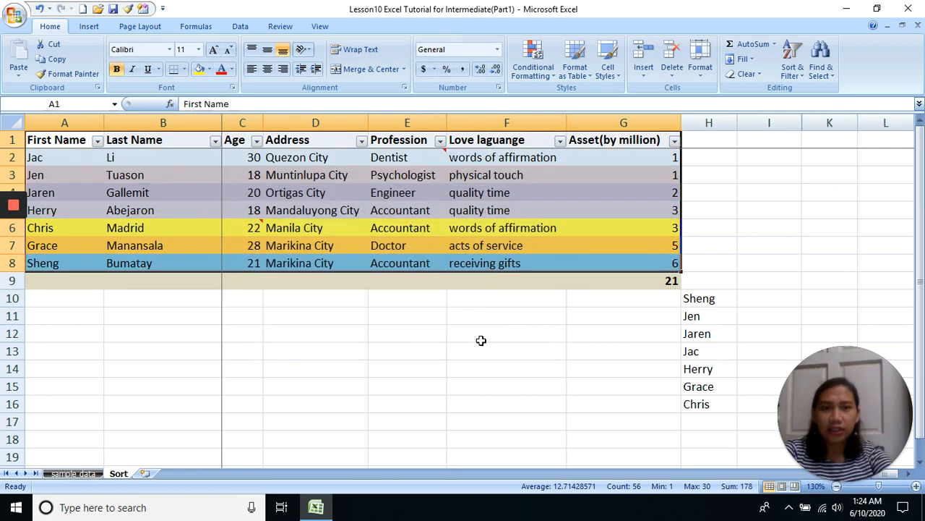
pyautogui.click(530, 245)
pyautogui.click(651, 196)
pyautogui.click(656, 263)
pyautogui.click(653, 192)
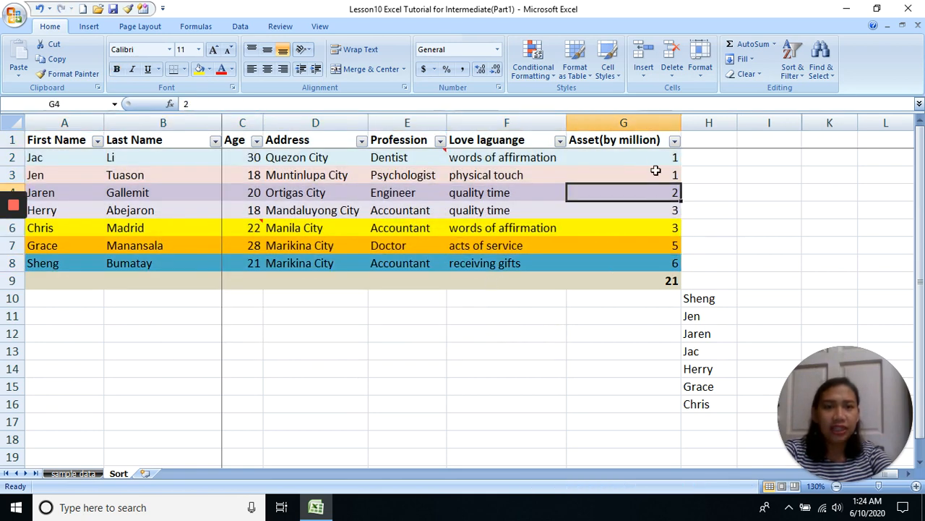
# Check the complete table rows against their Asset(by million) values, particularly the first two entries.
pyautogui.moveTo(653, 157); pyautogui.dragTo(40, 267)
pyautogui.click(496, 209)
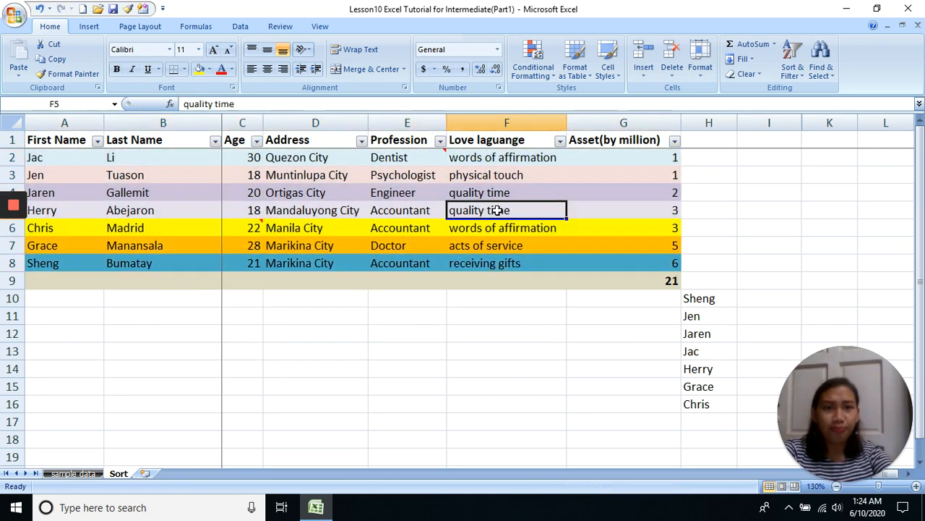
pyautogui.moveTo(33, 157); pyautogui.dragTo(636, 155)
pyautogui.click(75, 177)
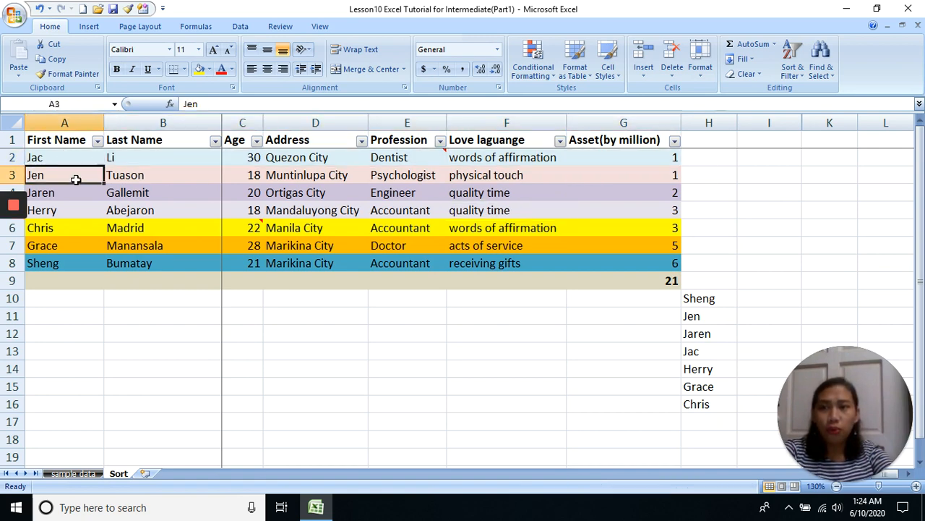
pyautogui.click(541, 174)
pyautogui.click(615, 159)
pyautogui.click(616, 174)
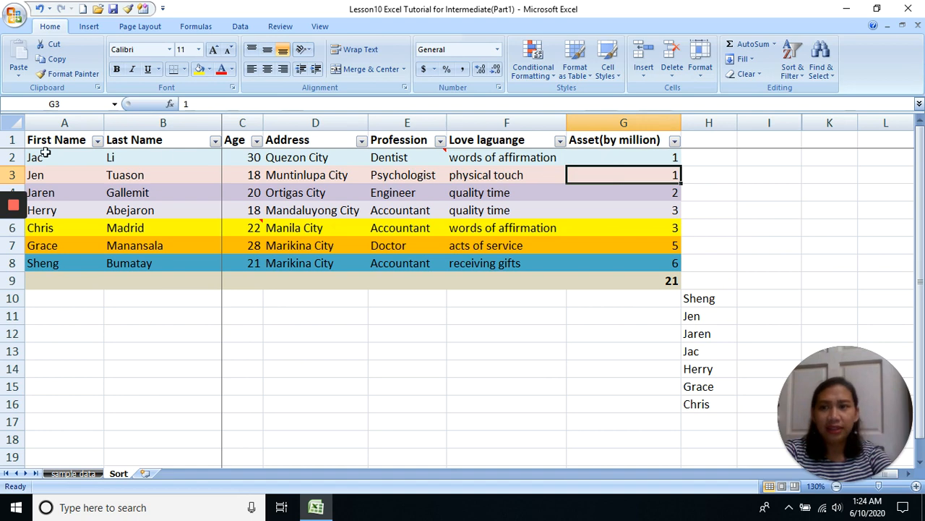
# Custom-sort the table rows A2:G8 by Age values from smallest to largest, with headers, and review the reordered rows.
pyautogui.moveTo(41, 154); pyautogui.dragTo(654, 262)
pyautogui.click(792, 61)
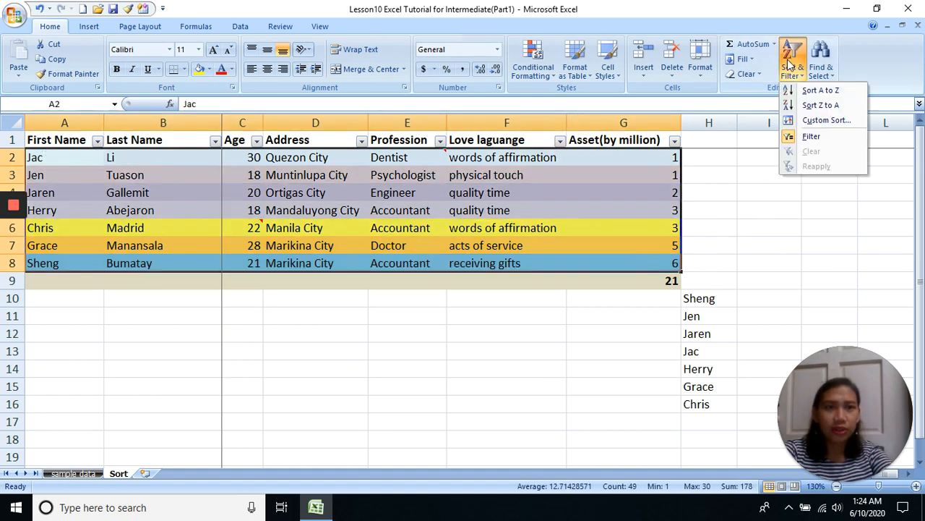
pyautogui.click(820, 121)
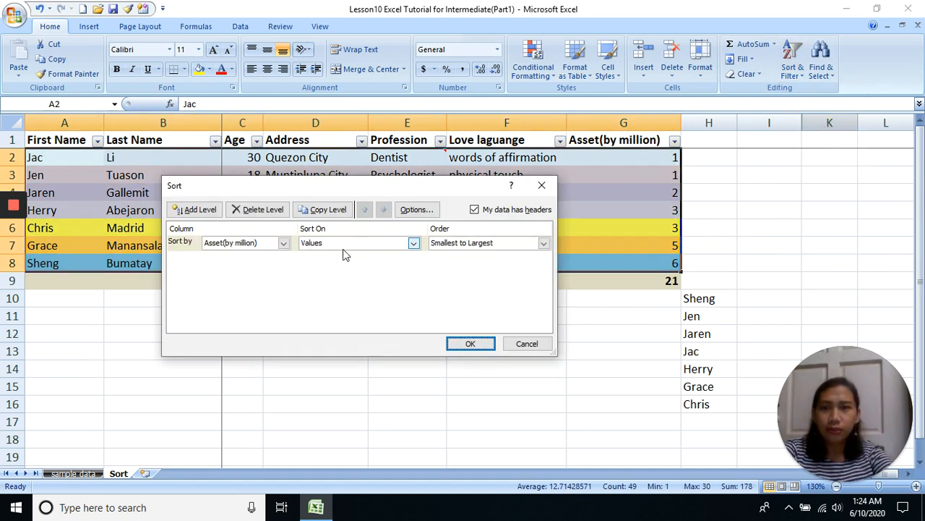
pyautogui.click(244, 245)
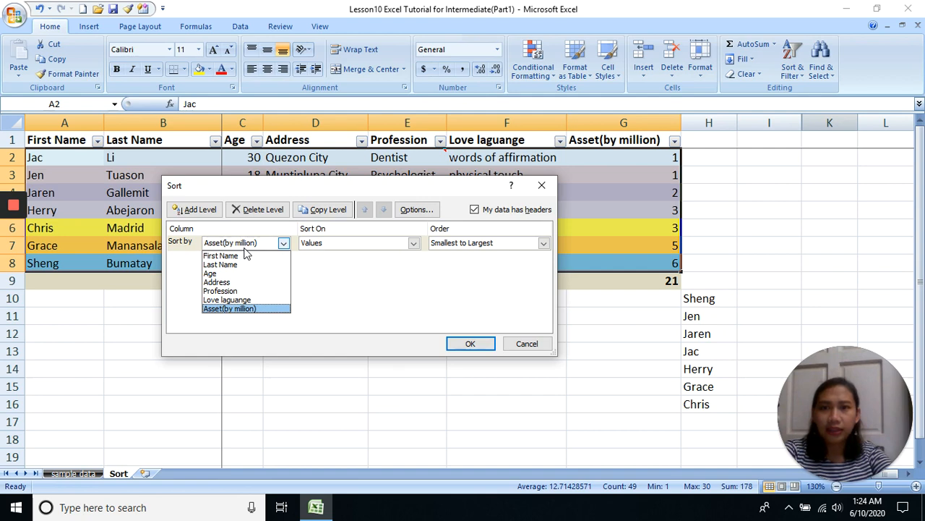
pyautogui.click(223, 274)
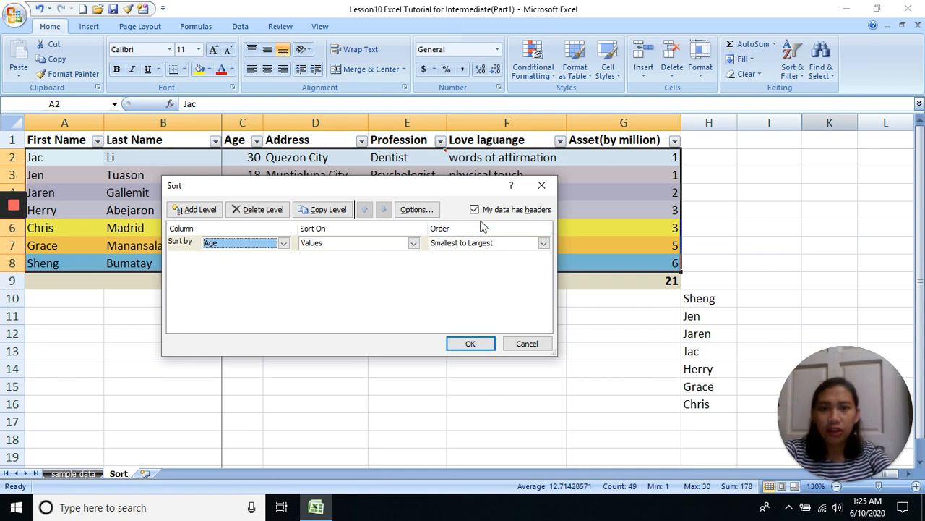
pyautogui.click(472, 344)
pyautogui.click(424, 209)
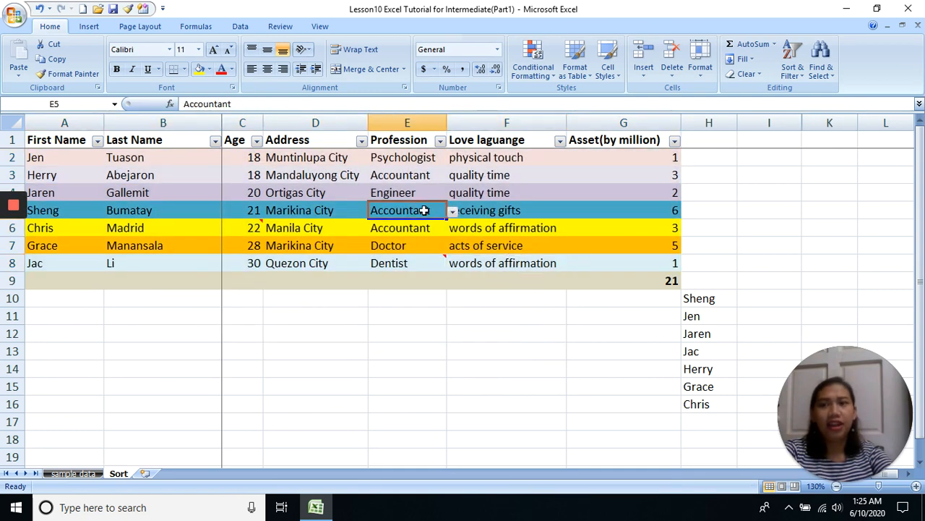
pyautogui.click(313, 245)
pyautogui.click(598, 192)
pyautogui.moveTo(253, 157); pyautogui.dragTo(635, 254)
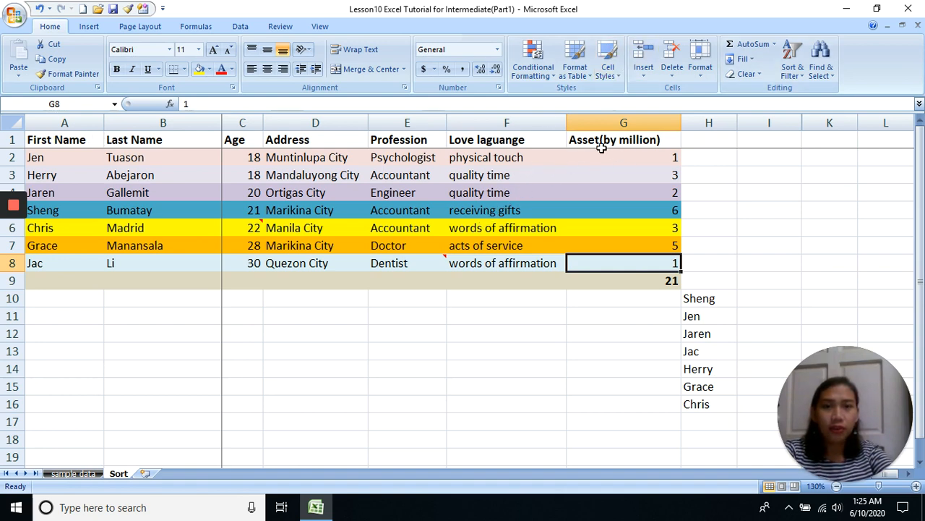
# Turn on filtering for the table's header row A1:G1.
pyautogui.click(638, 141)
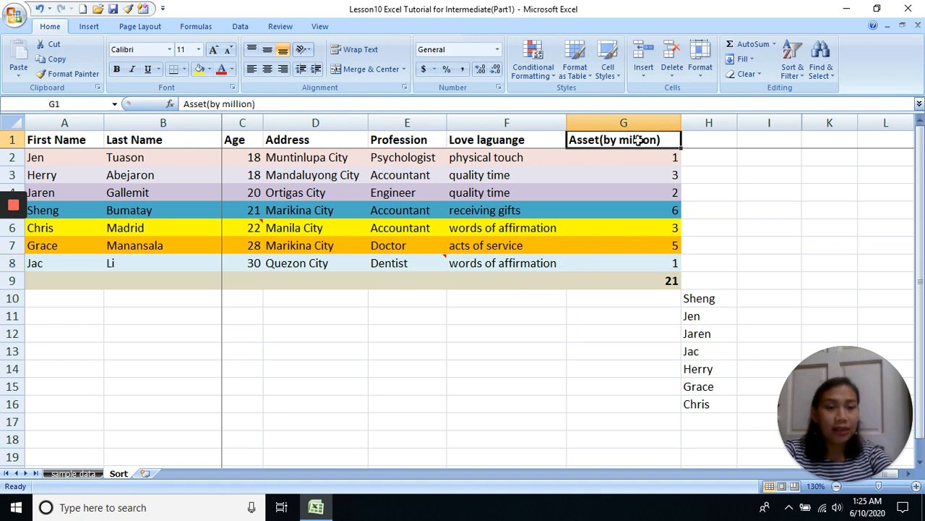
pyautogui.moveTo(638, 141); pyautogui.dragTo(70, 141)
pyautogui.moveTo(129, 203); pyautogui.dragTo(124, 193)
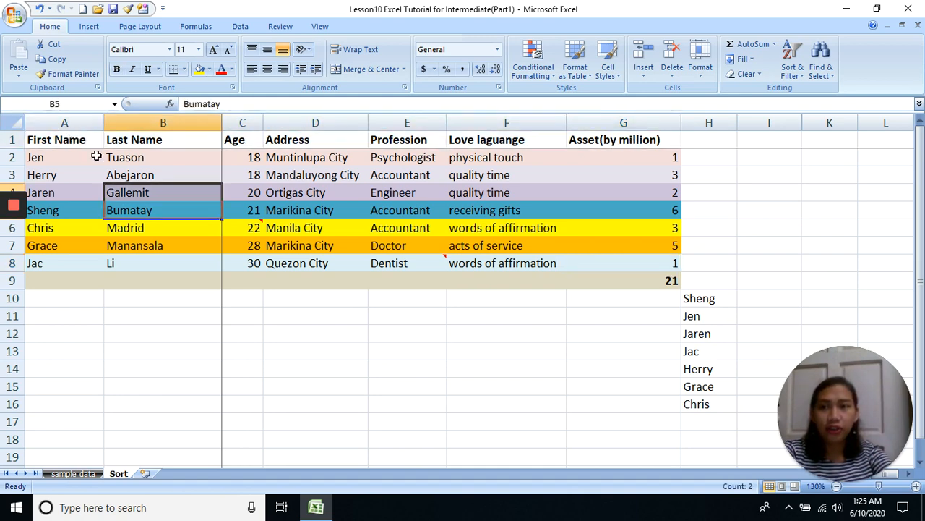
pyautogui.moveTo(64, 142); pyautogui.dragTo(620, 140)
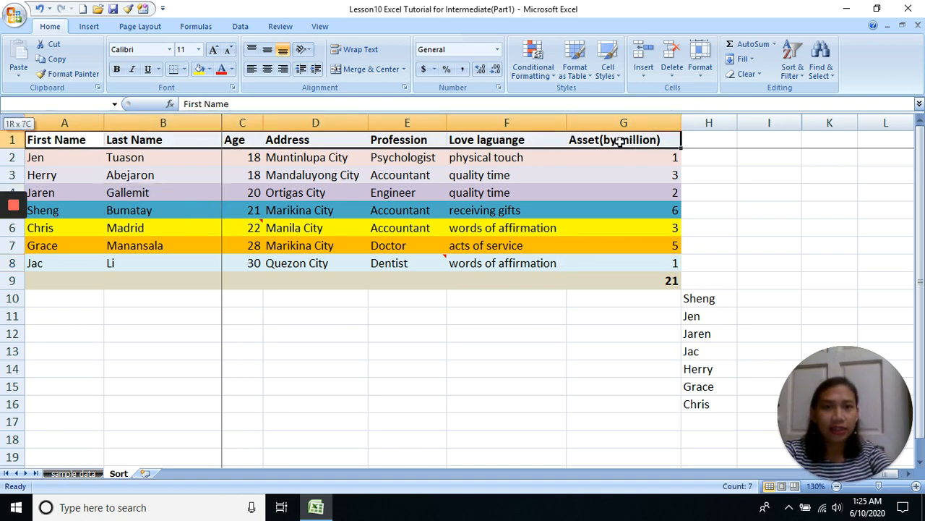
pyautogui.click(796, 56)
pyautogui.click(826, 135)
pyautogui.click(597, 175)
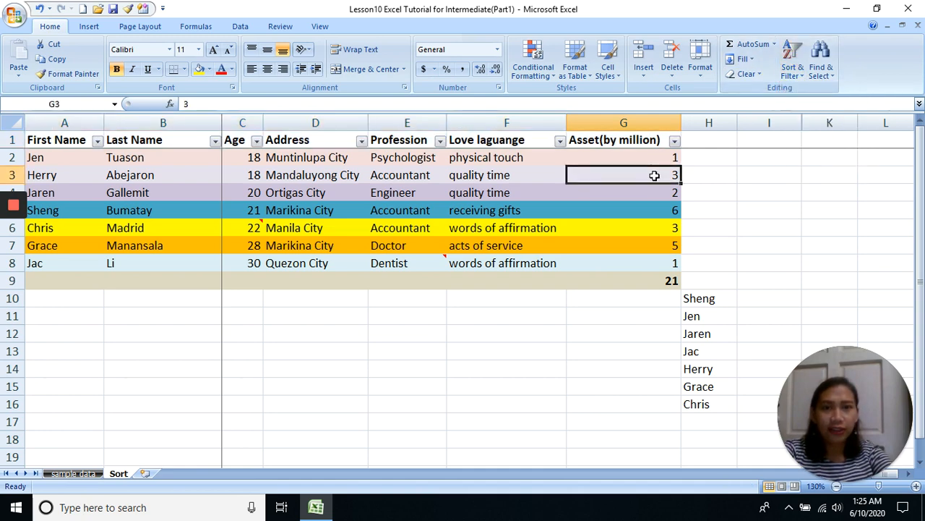
pyautogui.click(506, 175)
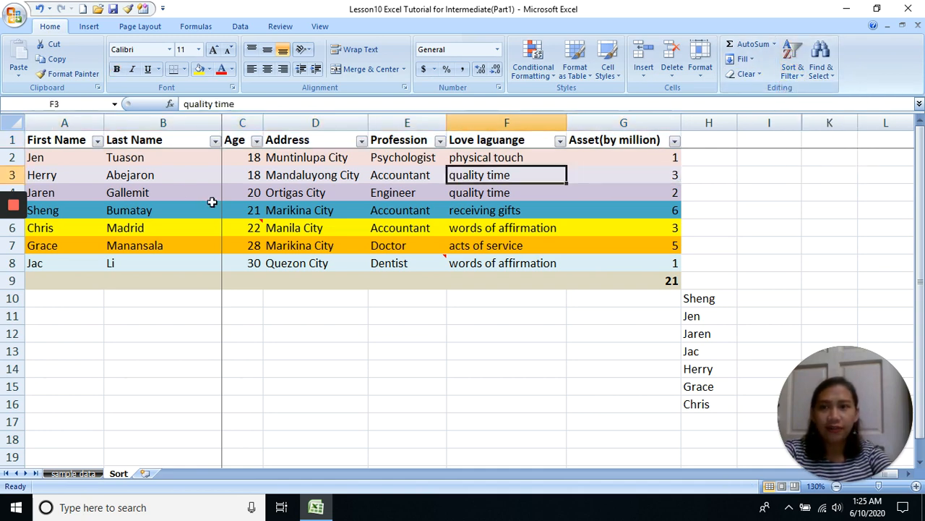
# View the Address filter choices, and filter the Profession column to show only Accountant.
pyautogui.click(361, 142)
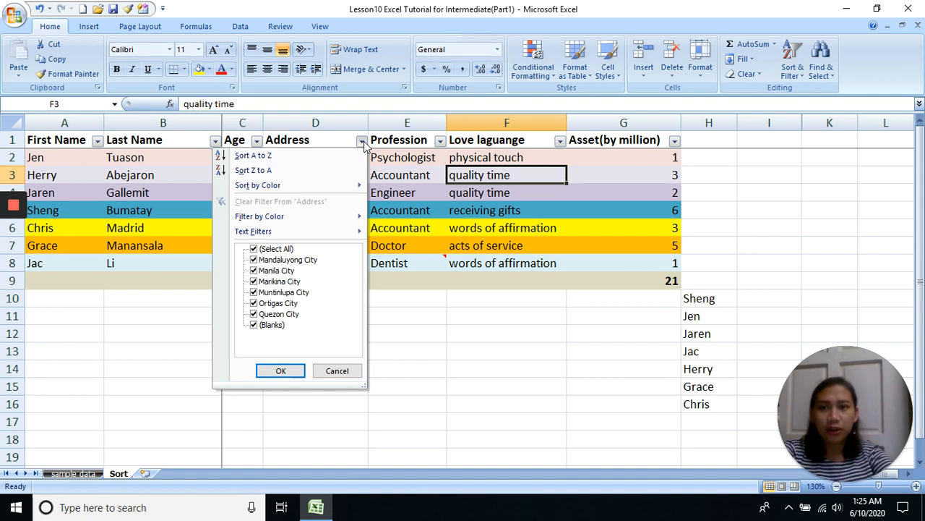
pyautogui.click(440, 140)
pyautogui.click(440, 140)
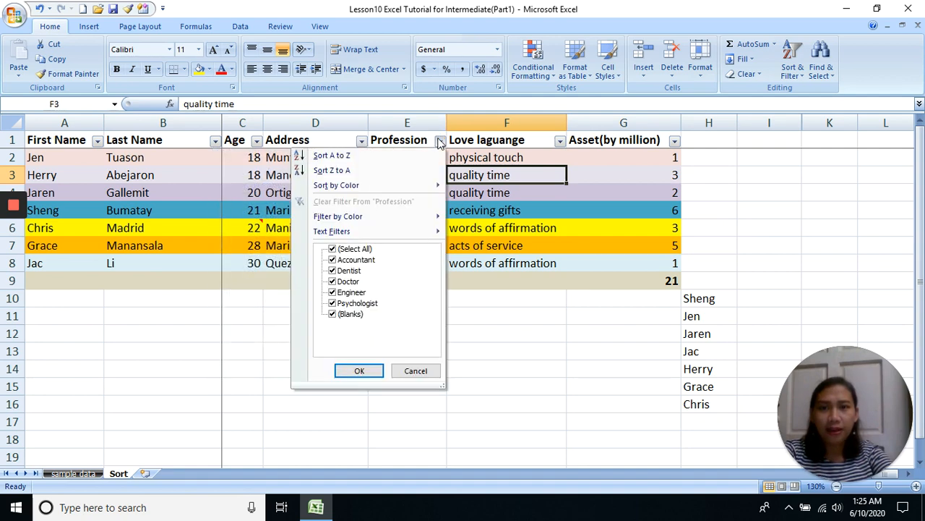
pyautogui.click(332, 248)
pyautogui.click(361, 260)
pyautogui.click(359, 370)
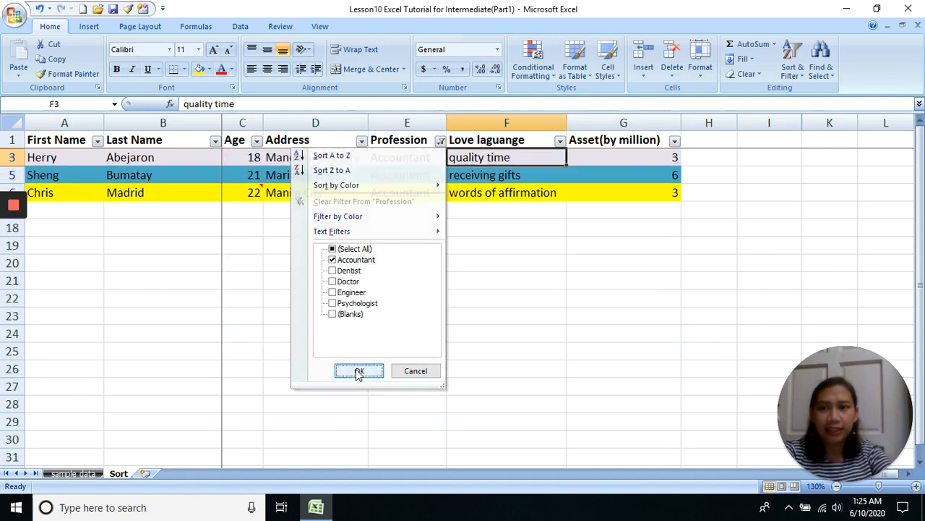
# Reselect all values in the Profession filter so every table row is shown.
pyautogui.click(409, 175)
pyautogui.click(440, 140)
pyautogui.click(335, 249)
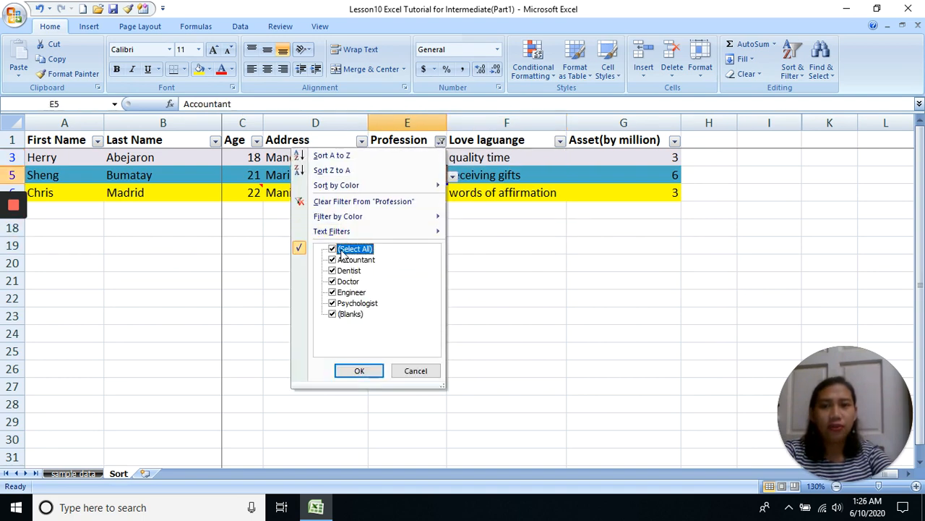
pyautogui.click(357, 372)
pyautogui.click(492, 245)
pyautogui.click(519, 191)
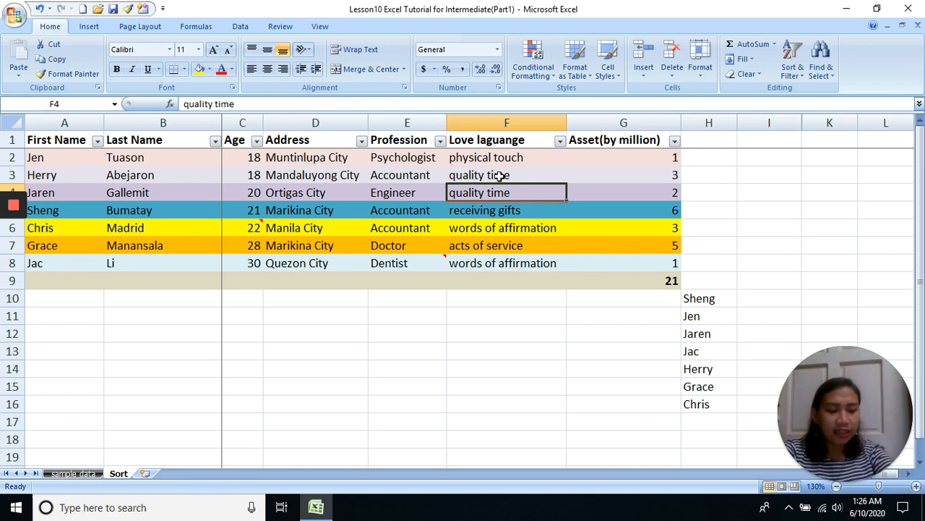
pyautogui.moveTo(17, 235)
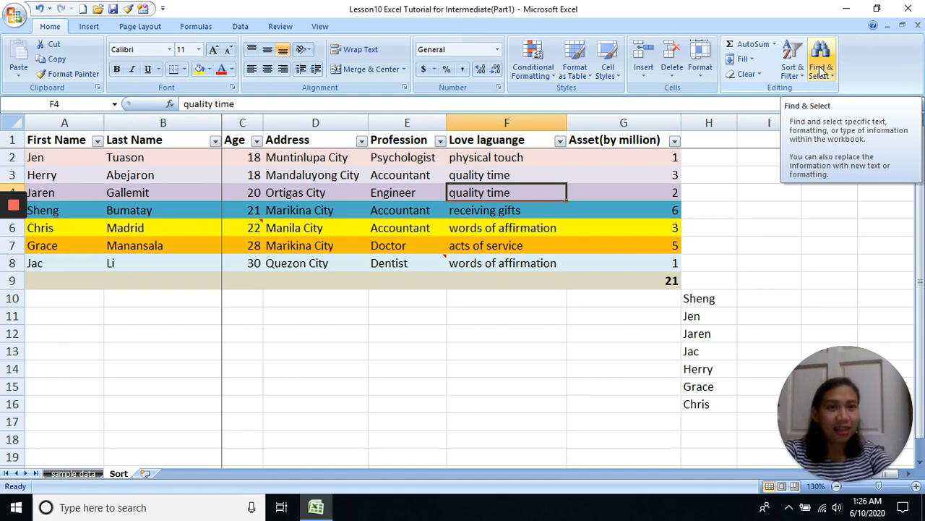
pyautogui.click(630, 189)
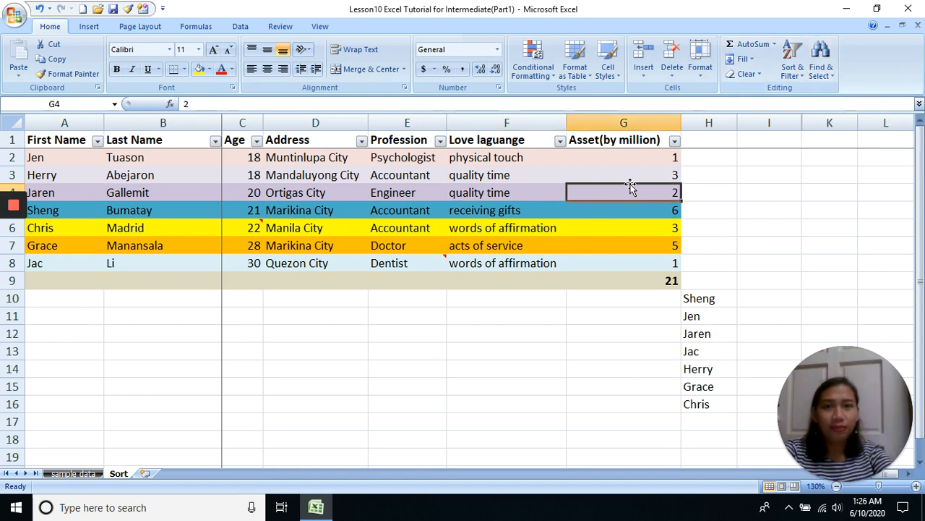
pyautogui.click(501, 175)
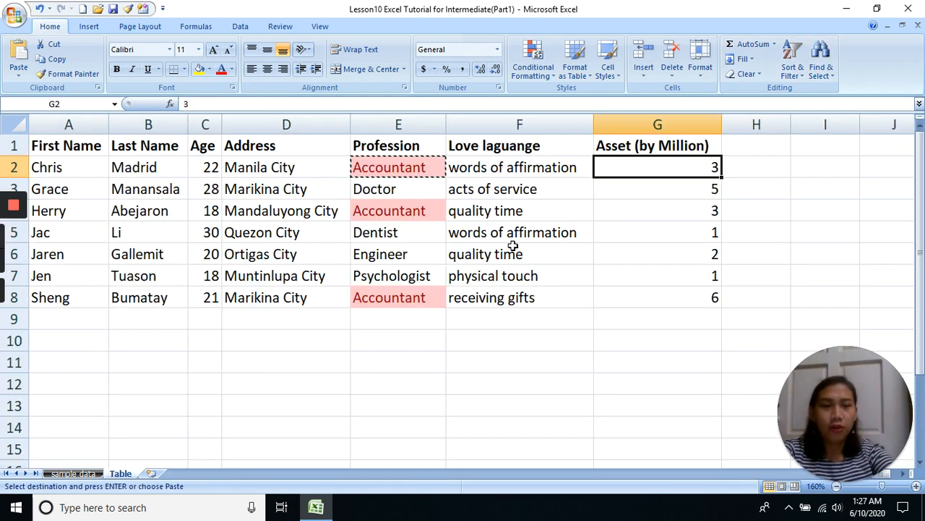
# Search the Table sheet for "accountant" and step through the matching cells.
pyautogui.click(822, 58)
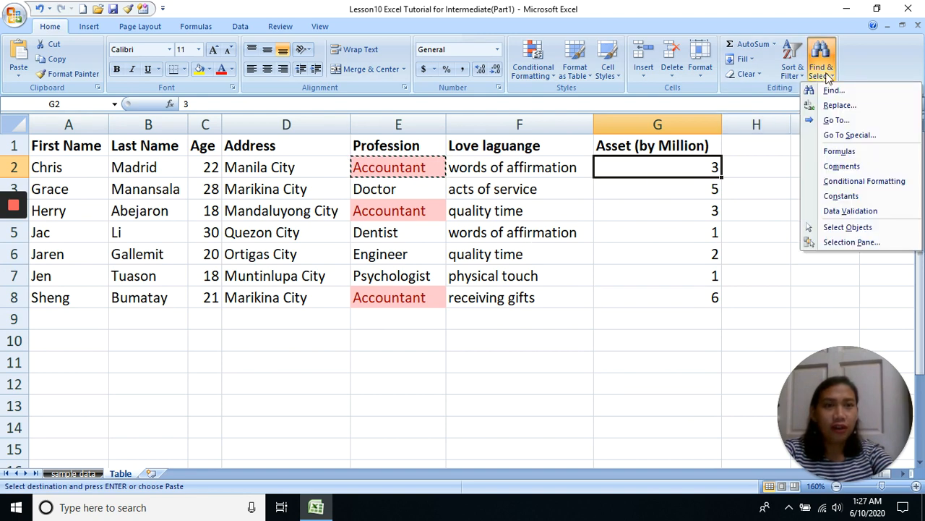
pyautogui.click(827, 89)
pyautogui.write('a')
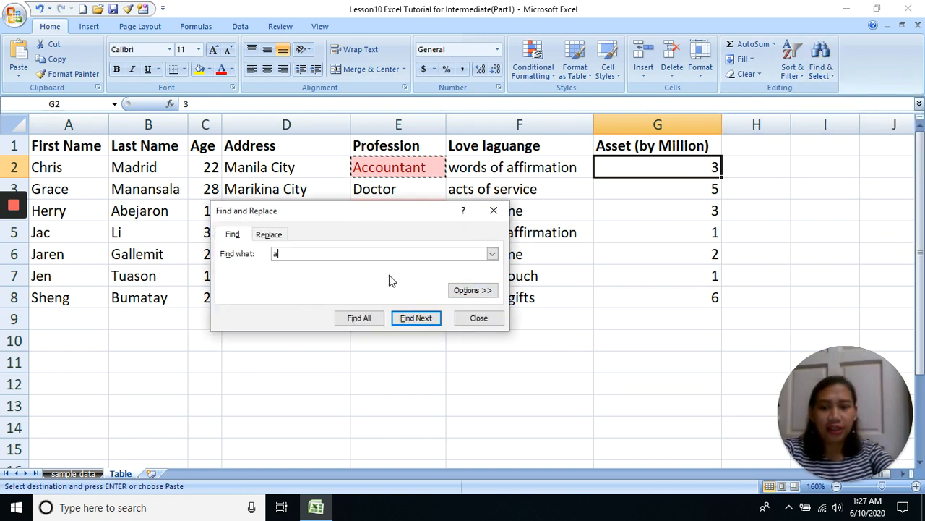
pyautogui.write('ccountan')
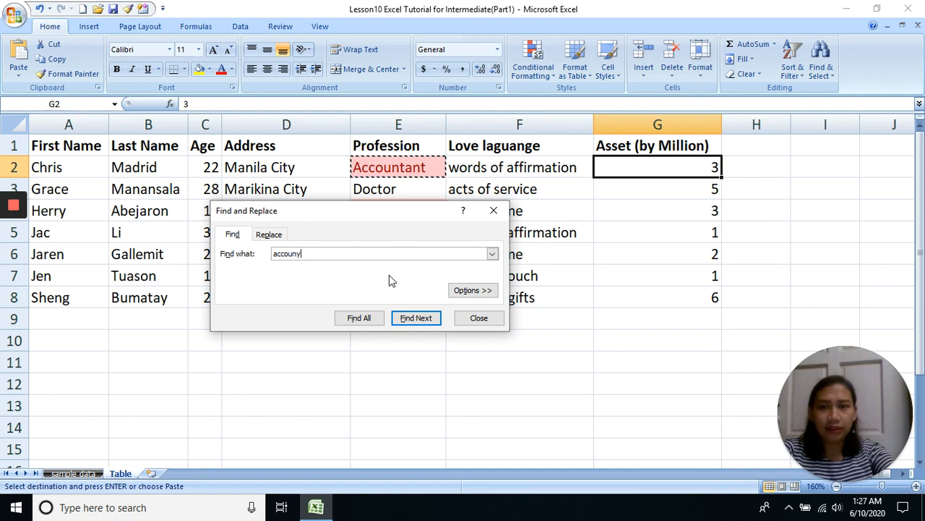
pyautogui.write('t')
pyautogui.press('Return')
pyautogui.press('Return')
pyautogui.press('Return')
pyautogui.press('Return')
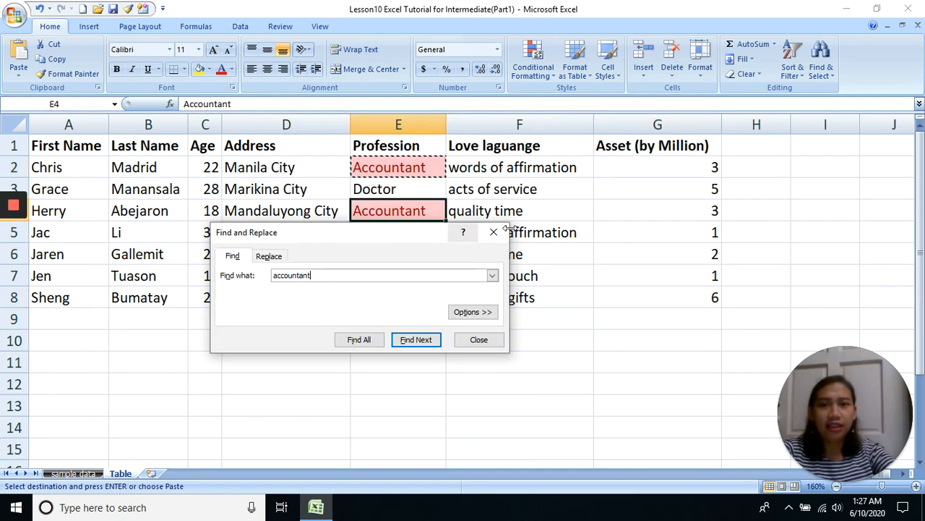
# Move the Find and Replace dialog off the Profession column and keep cycling through the "accountant" matches.
pyautogui.moveTo(374, 241); pyautogui.dragTo(671, 200)
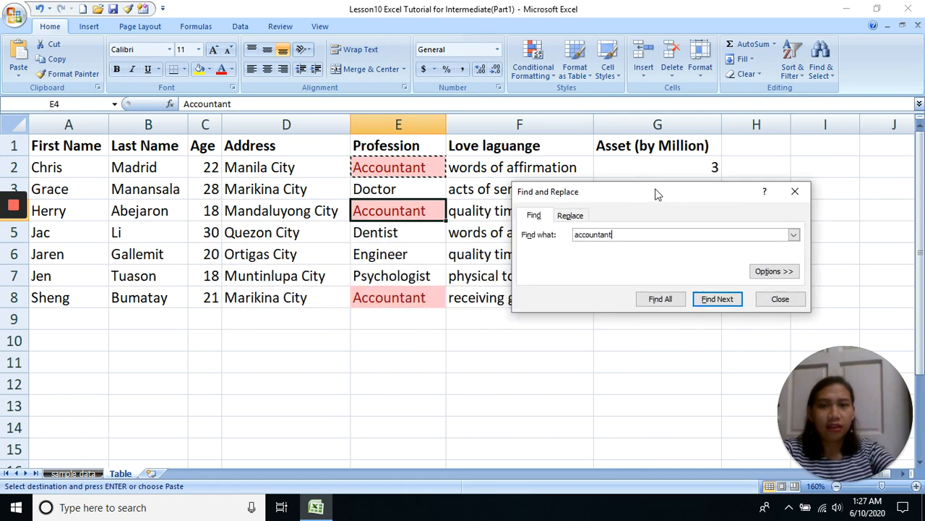
pyautogui.press('Return')
pyautogui.press('Return')
pyautogui.press('Return')
pyautogui.press('Return')
pyautogui.press('Return')
pyautogui.press('Return')
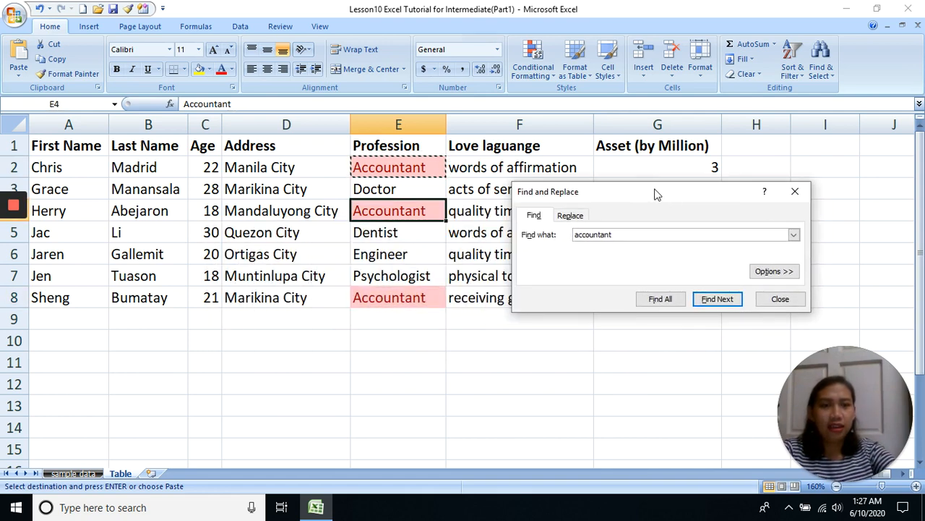
pyautogui.press('Return')
pyautogui.press('Return')
pyautogui.press('Return')
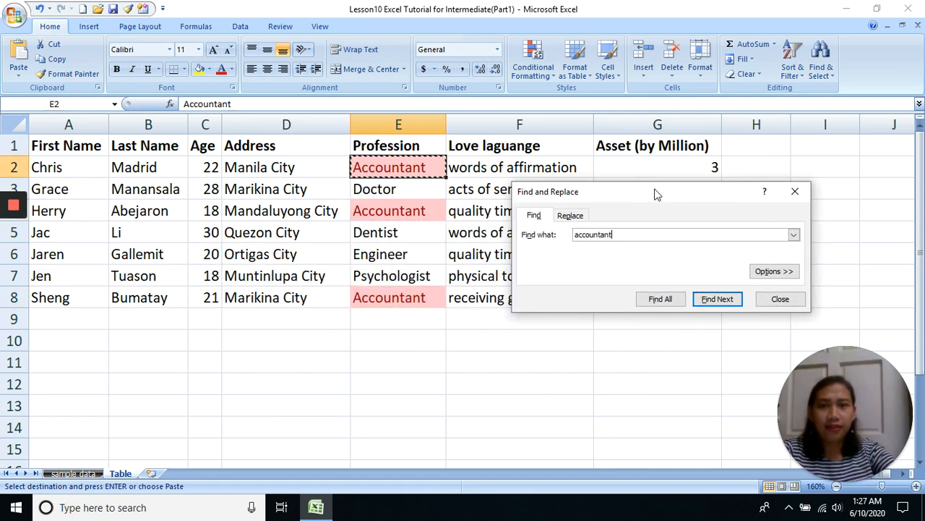
pyautogui.press('Return')
pyautogui.press('Return')
pyautogui.press('Return')
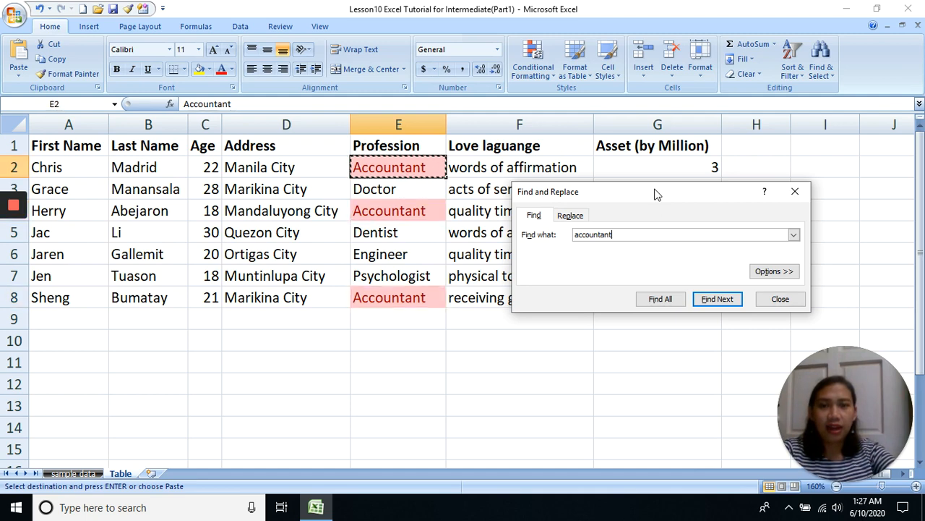
pyautogui.press('Return')
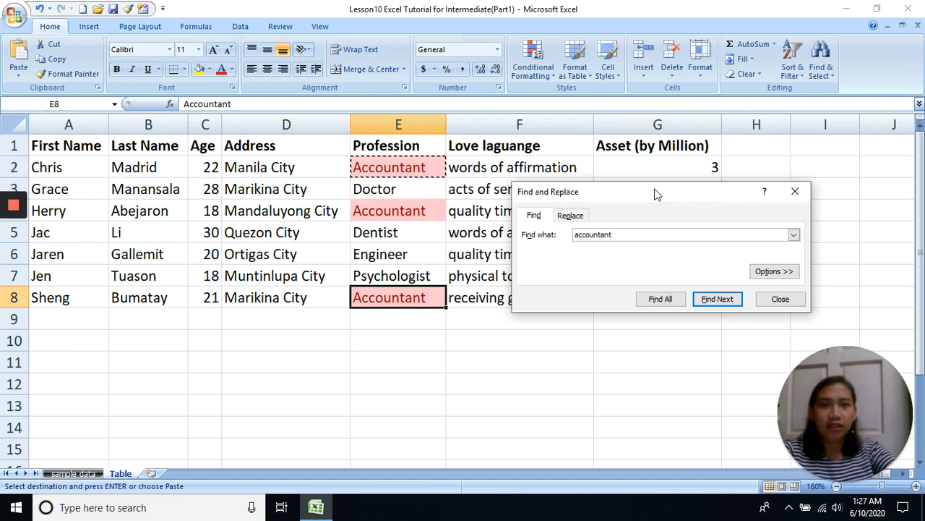
# Replace every occurrence of "accountant" with "Businessman" on the Table sheet.
pyautogui.click(820, 61)
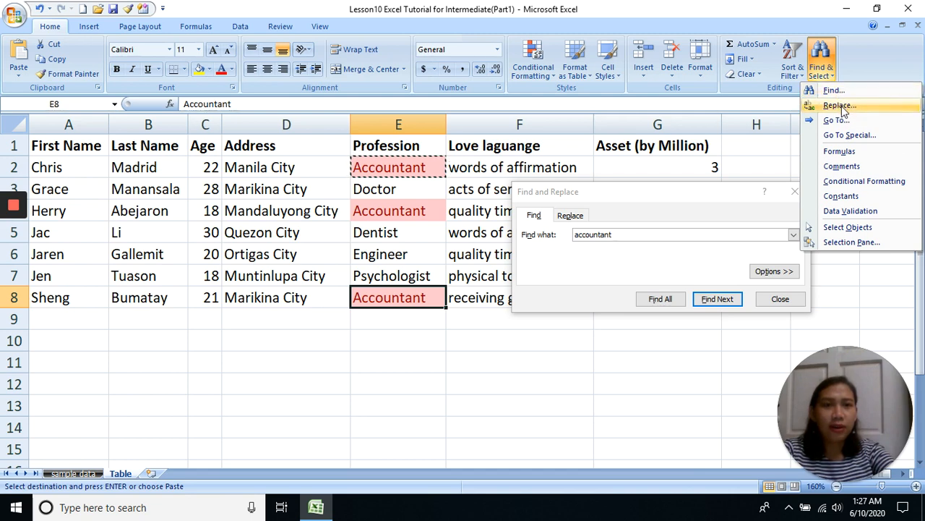
pyautogui.click(569, 215)
pyautogui.click(533, 216)
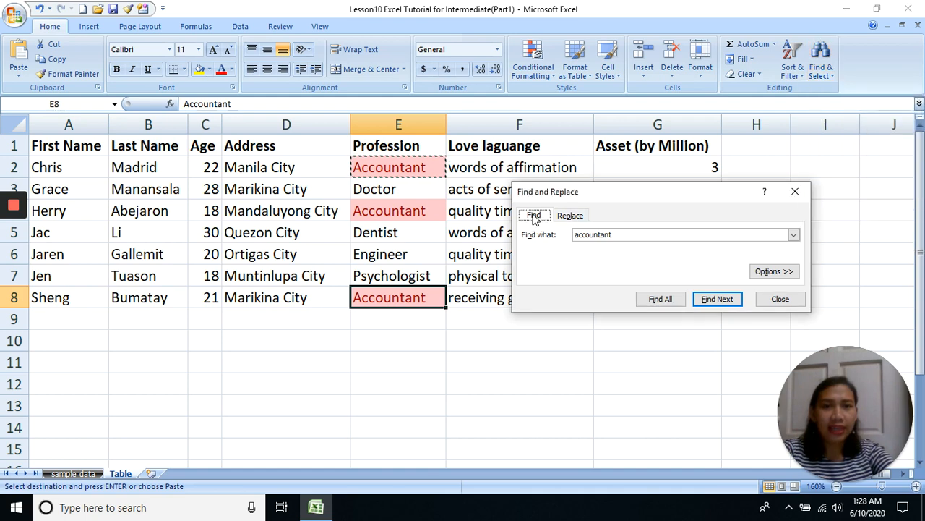
pyautogui.click(570, 215)
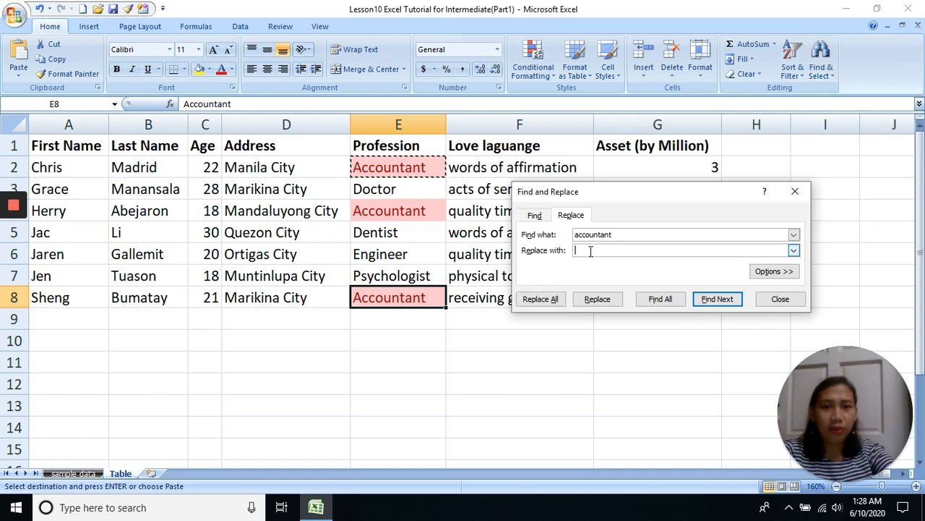
pyautogui.write('Busine')
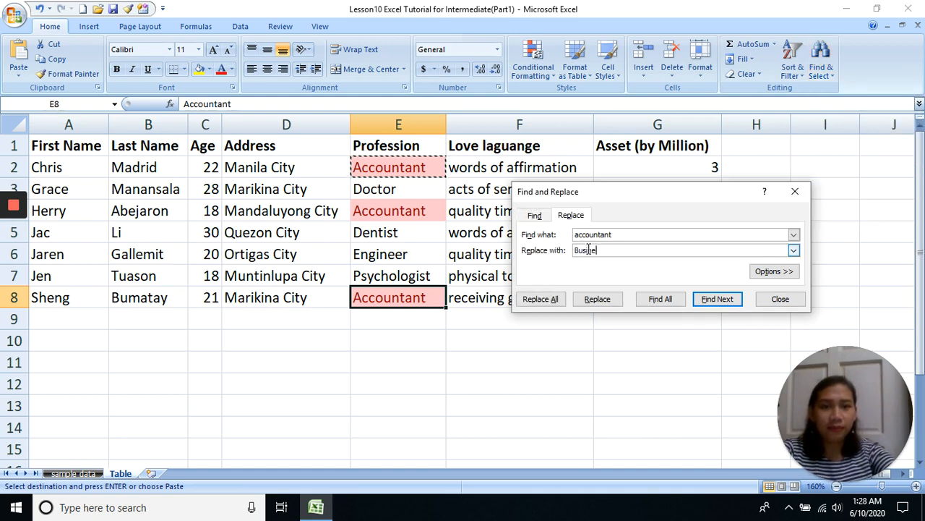
pyautogui.write('ssman')
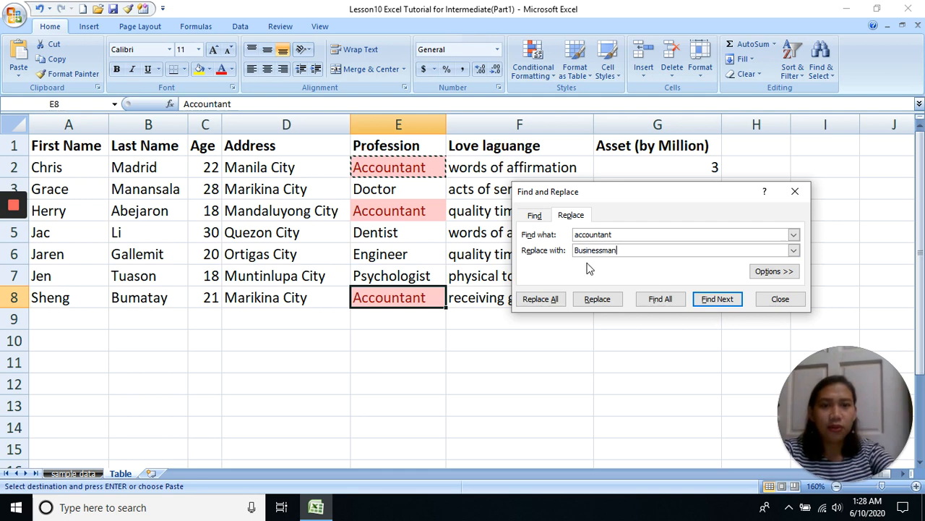
pyautogui.click(548, 300)
pyautogui.press('Return')
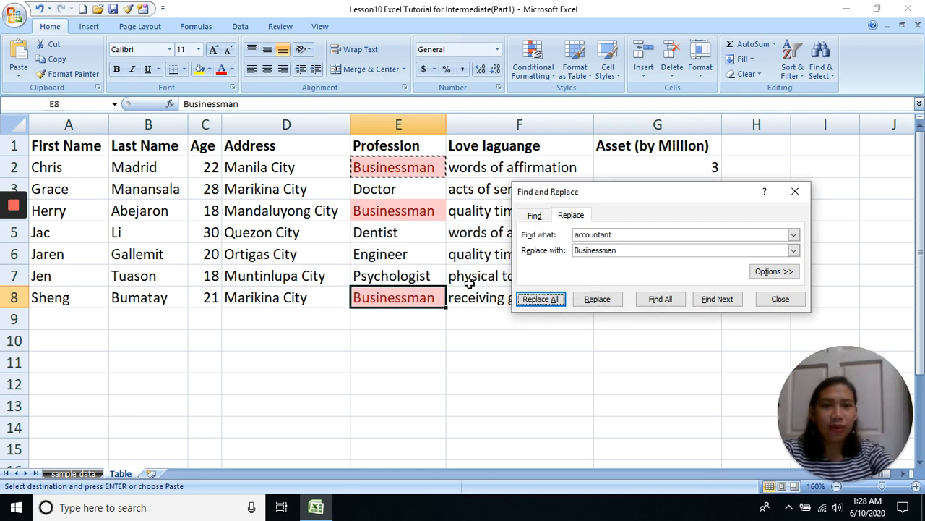
# Check the replaced Profession entries in cells E2, E4 and E8, and close the Find and Replace dialog.
pyautogui.click(399, 230)
pyautogui.click(408, 173)
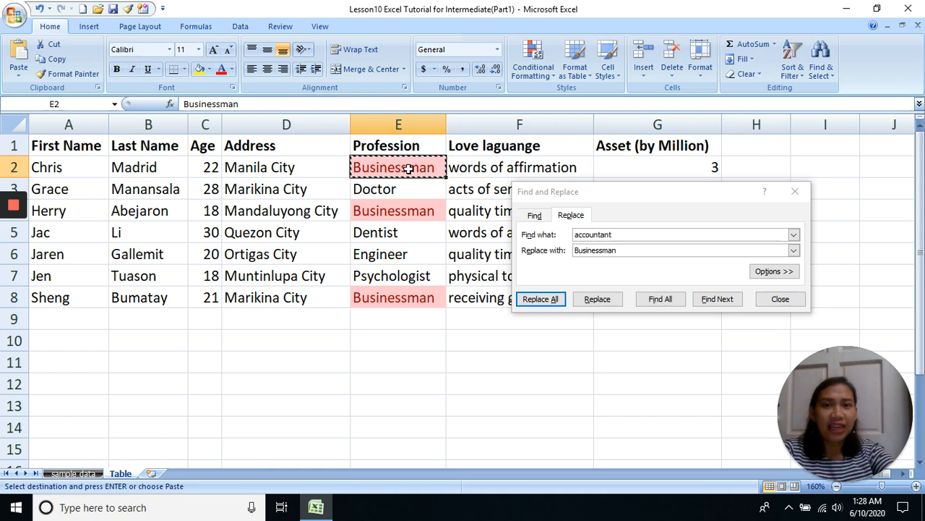
pyautogui.click(408, 212)
pyautogui.click(399, 293)
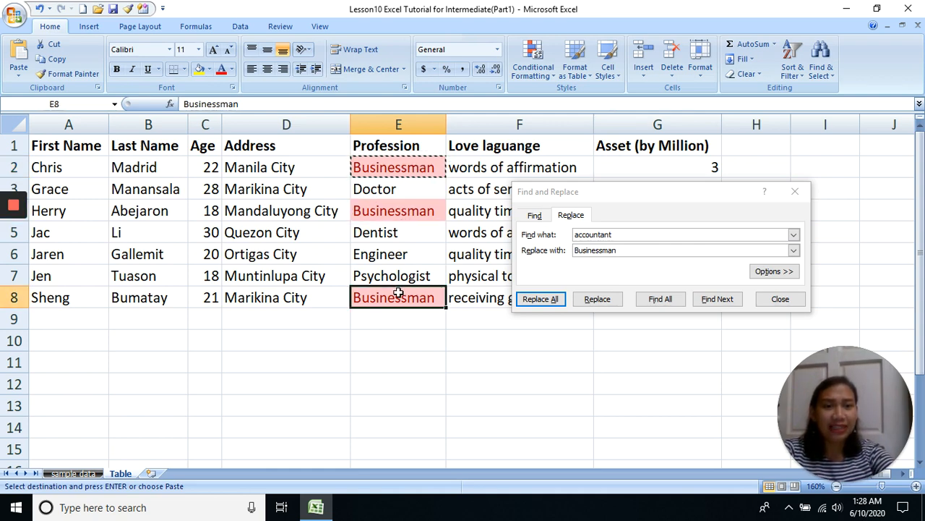
pyautogui.click(794, 191)
pyautogui.click(821, 58)
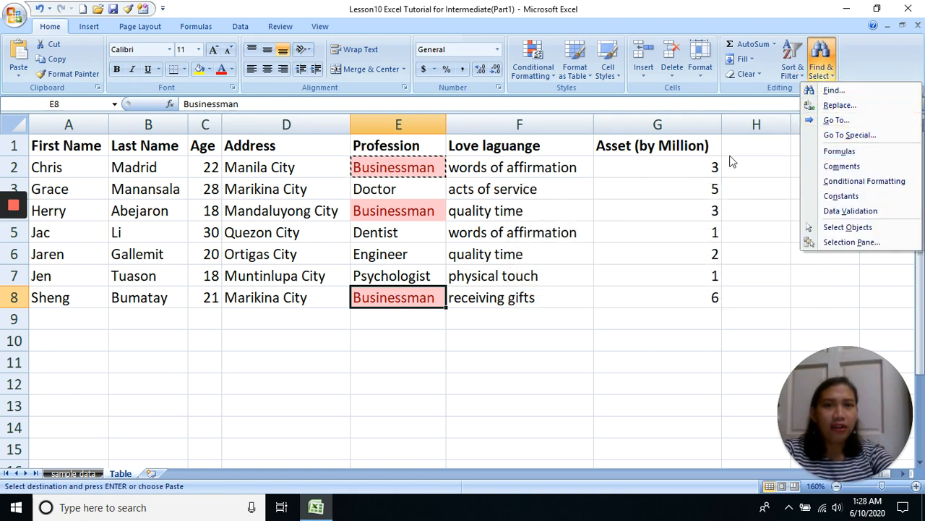
pyautogui.click(838, 121)
pyautogui.moveTo(330, 184); pyautogui.dragTo(624, 184)
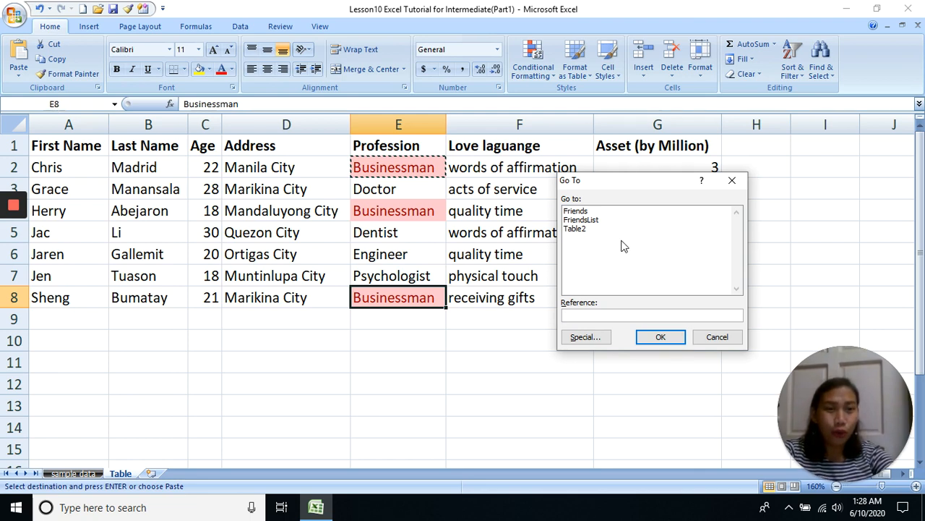
pyautogui.moveTo(646, 189); pyautogui.dragTo(682, 201)
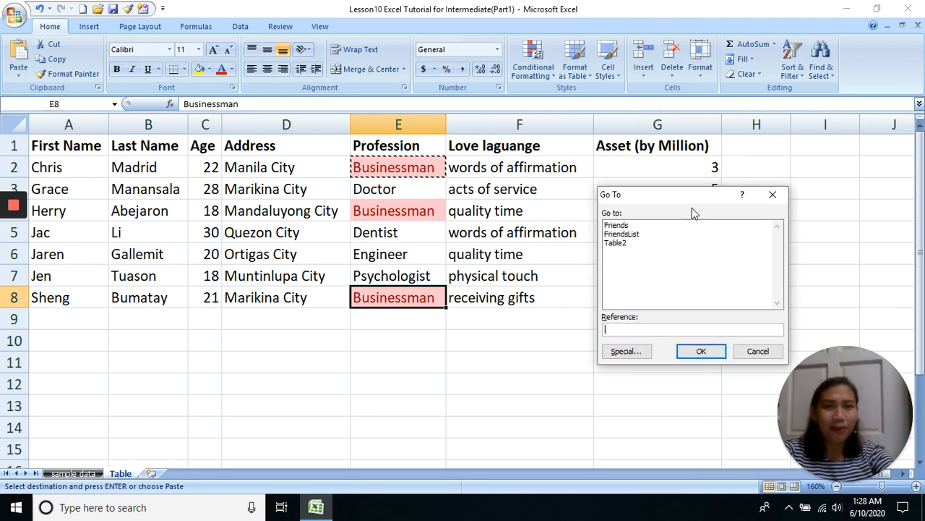
pyautogui.press('Escape')
# Use the Go To command to jump from empty cell H2 to cell D8.
pyautogui.click(772, 165)
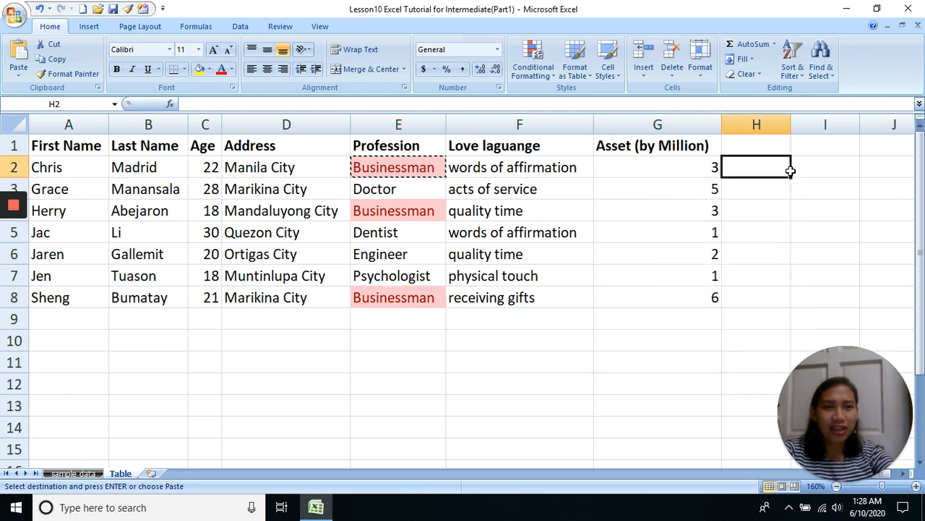
pyautogui.click(821, 61)
pyautogui.click(837, 120)
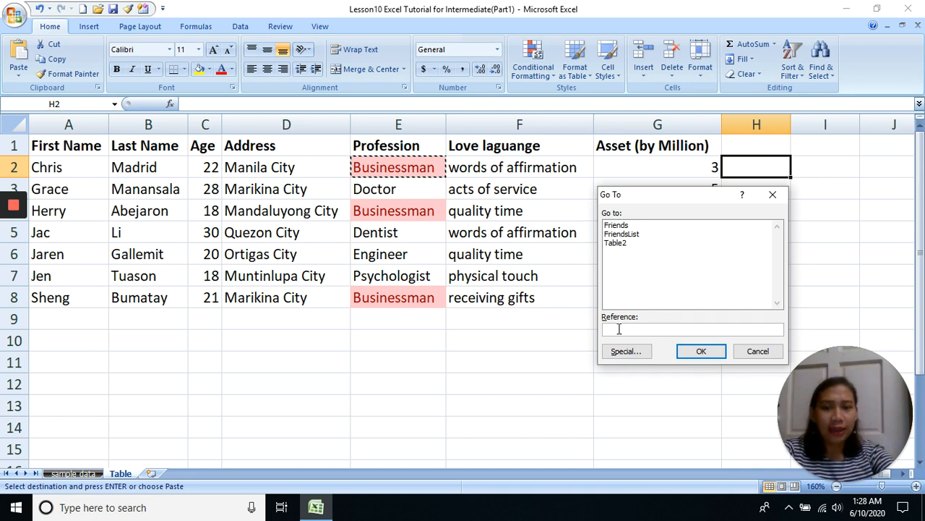
pyautogui.write('d8')
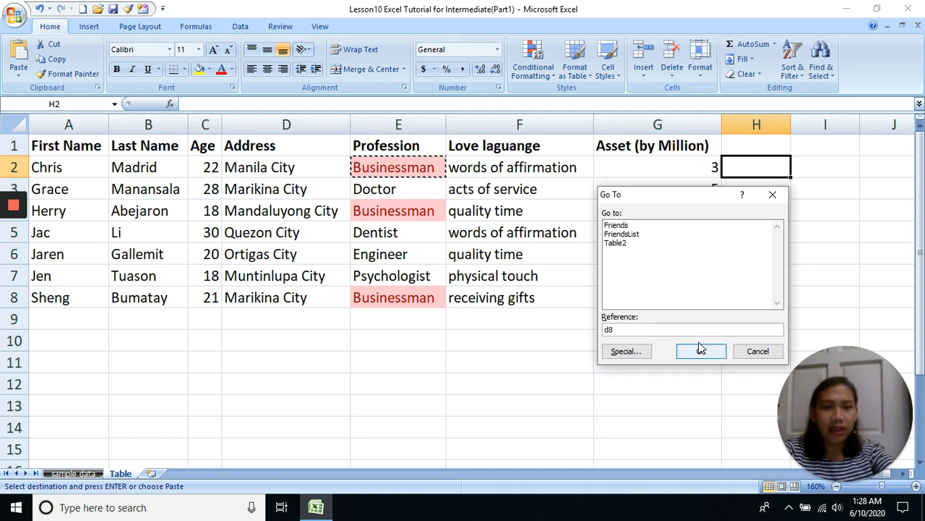
pyautogui.click(701, 351)
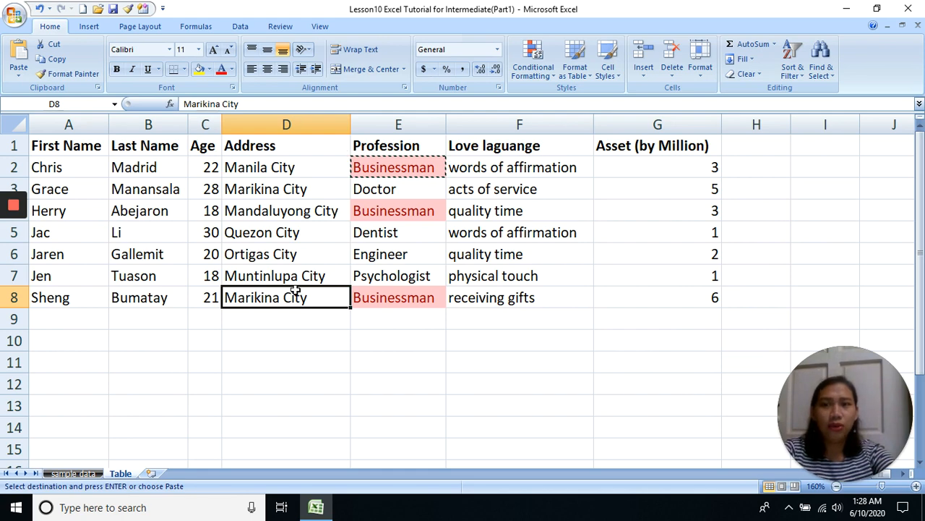
# Use the Go To command to select the range A8:G8.
pyautogui.click(793, 163)
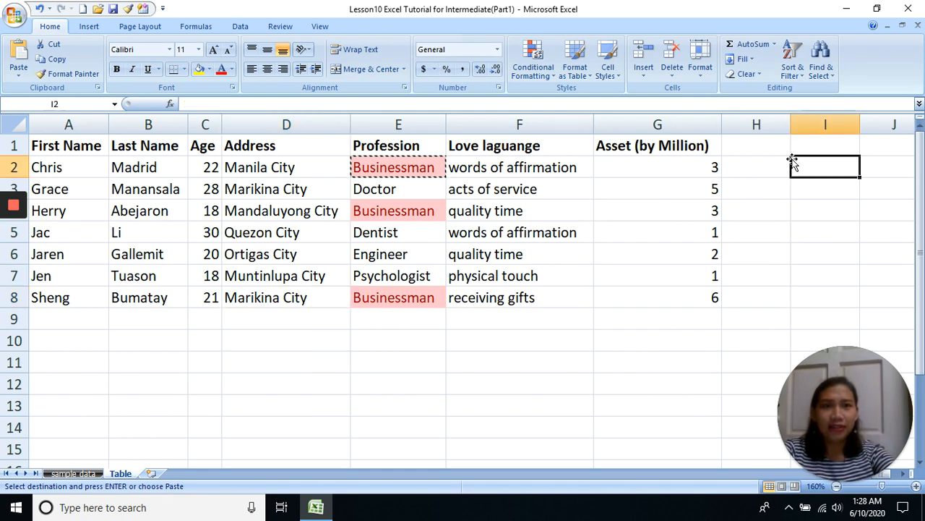
pyautogui.click(820, 61)
pyautogui.click(850, 120)
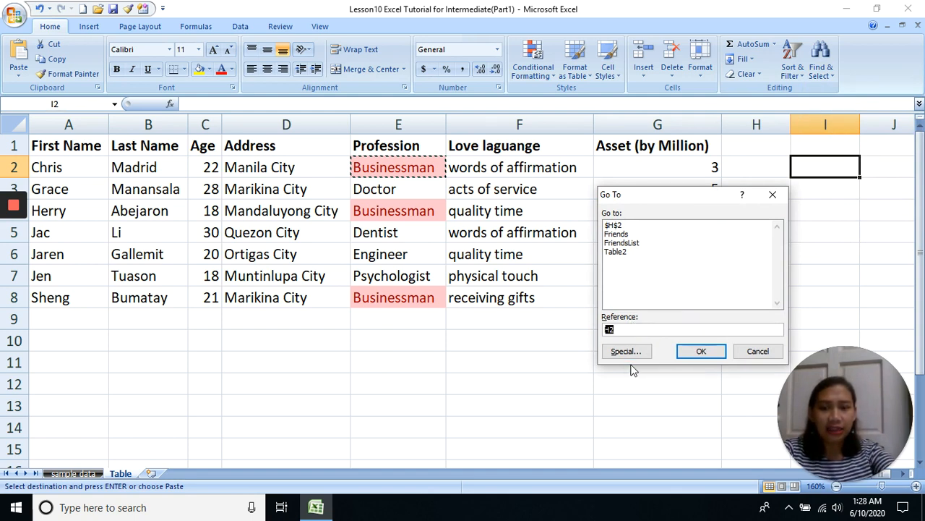
pyautogui.write('8')
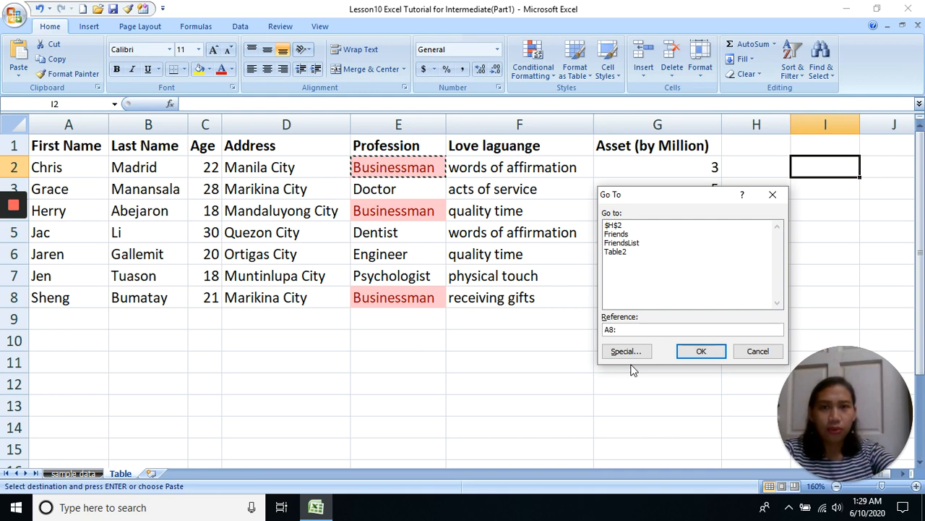
pyautogui.write(':G')
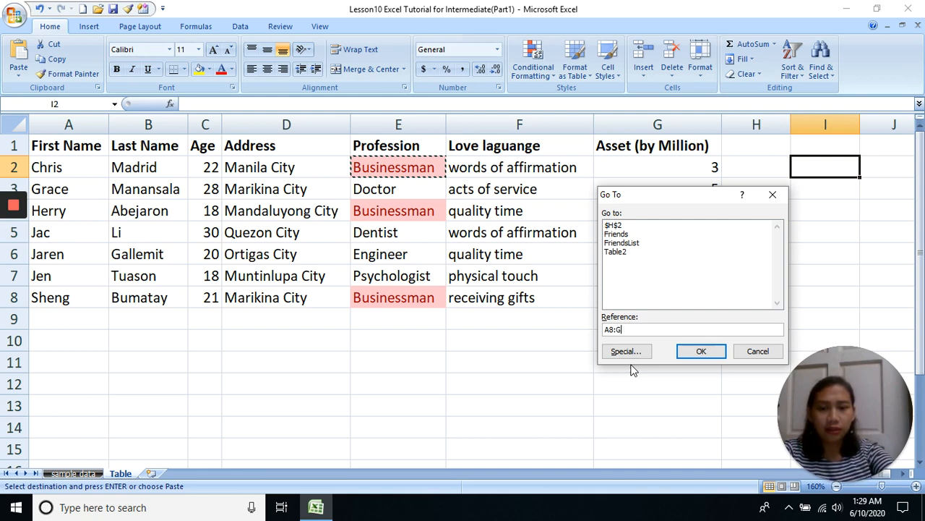
pyautogui.write('8')
pyautogui.click(699, 351)
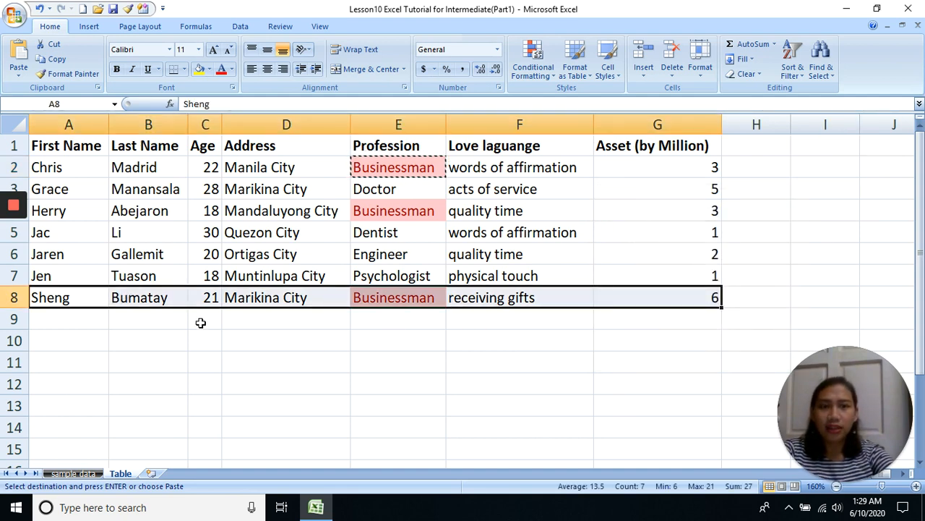
# Jump directly to cell E6 and to cell F7 by their cell references, without the Go To command.
pyautogui.click(744, 232)
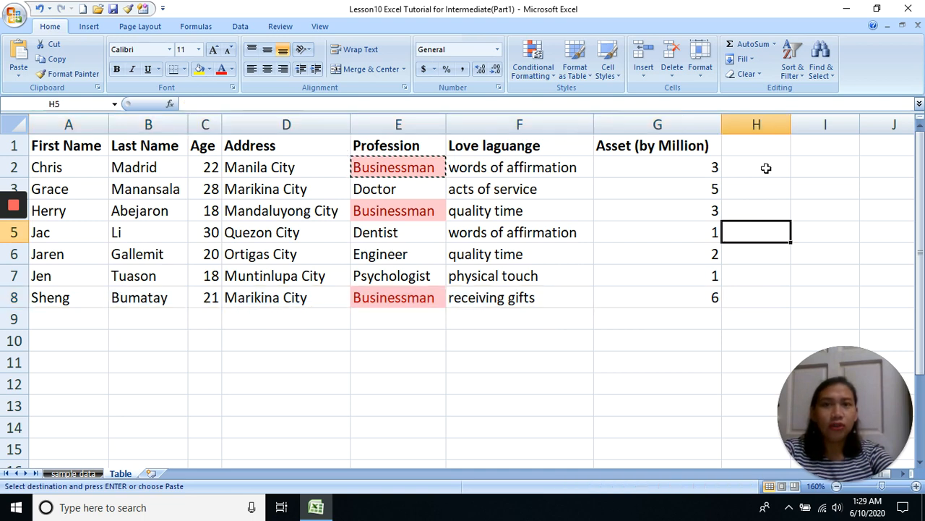
pyautogui.click(676, 304)
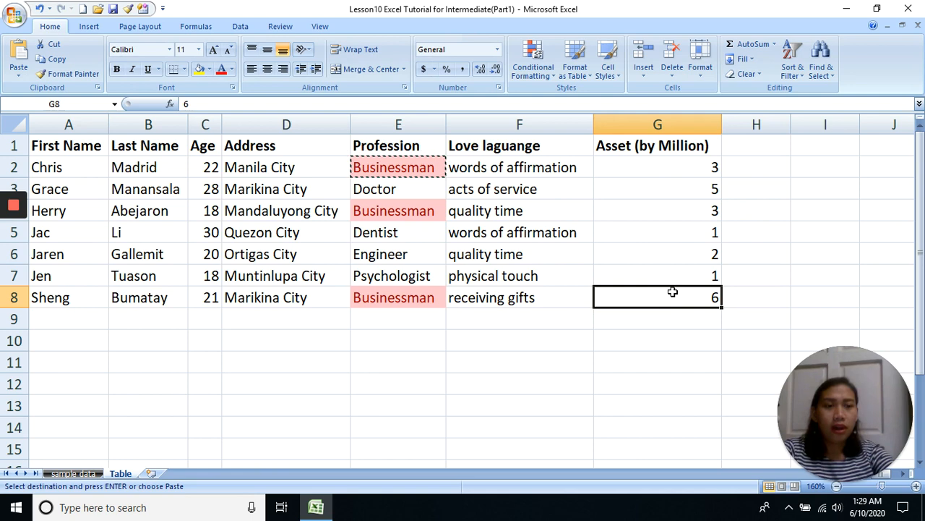
pyautogui.click(42, 104)
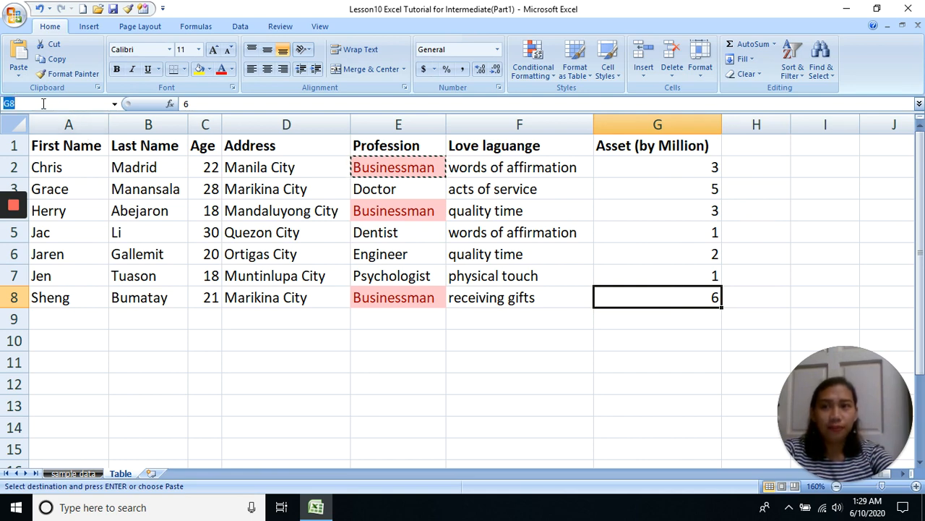
pyautogui.write('E6')
pyautogui.press('Return')
pyautogui.moveTo(13, 235)
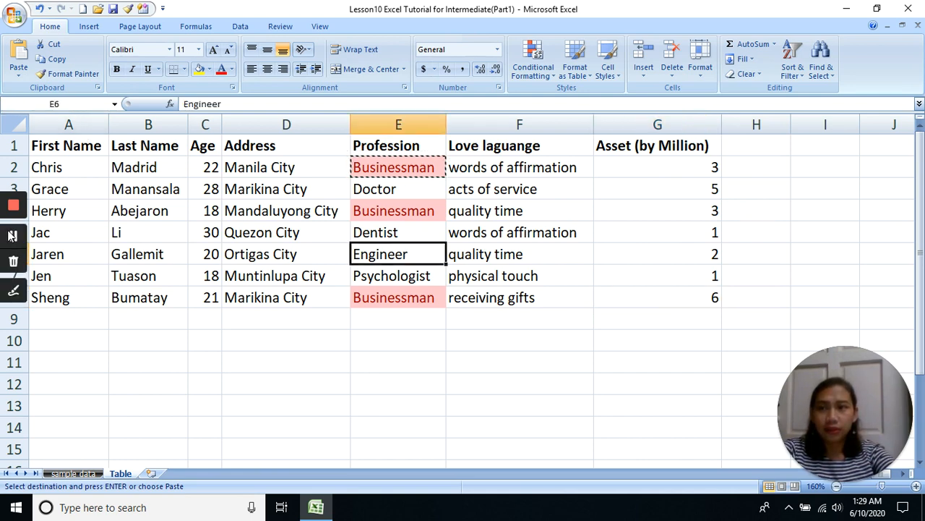
pyautogui.click(63, 104)
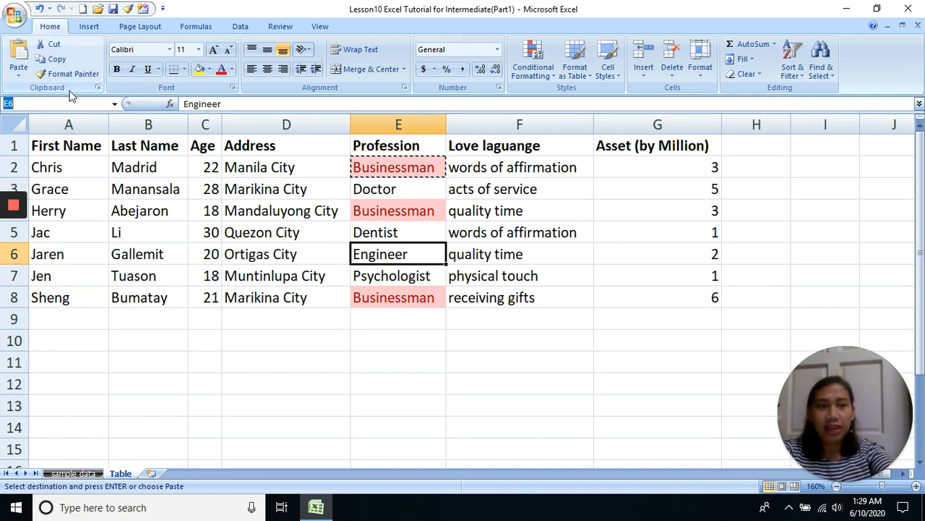
pyautogui.write('f7')
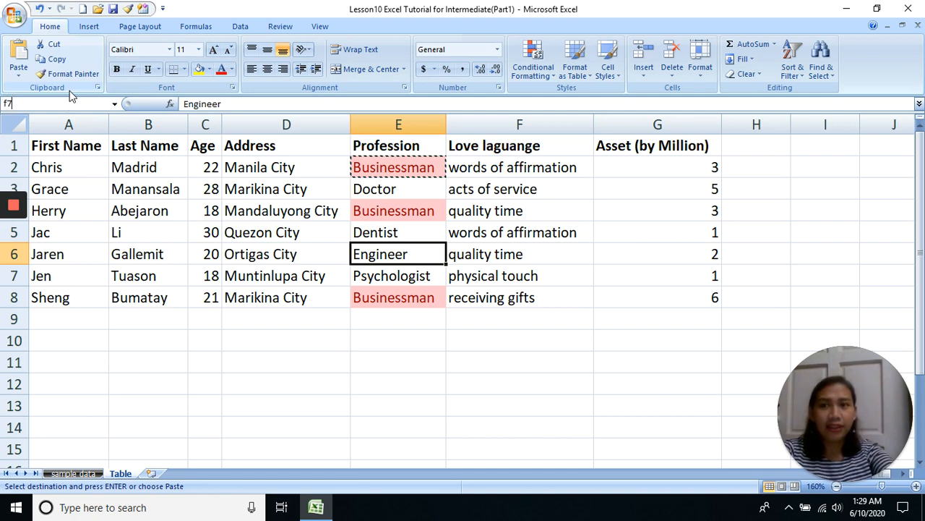
pyautogui.press('Return')
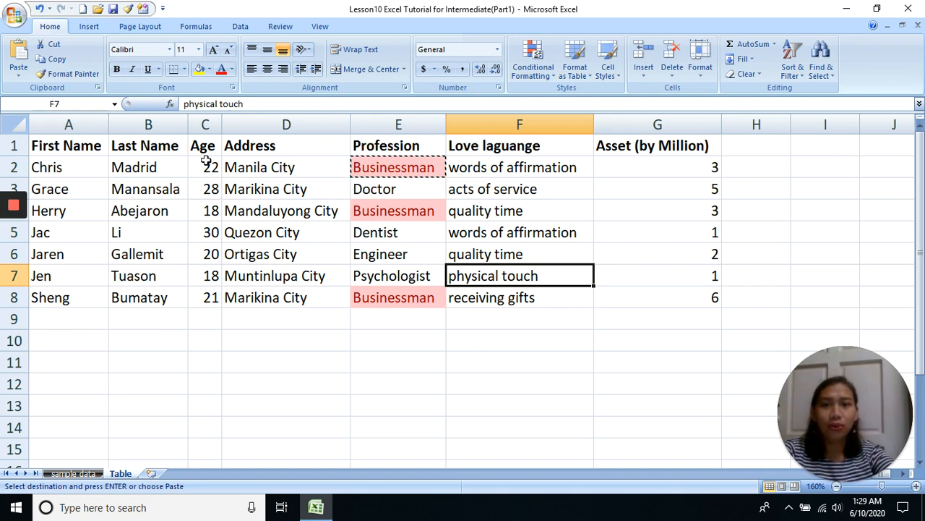
# Select the range E5:G8 directly by its reference, without the Go To command.
pyautogui.click(70, 106)
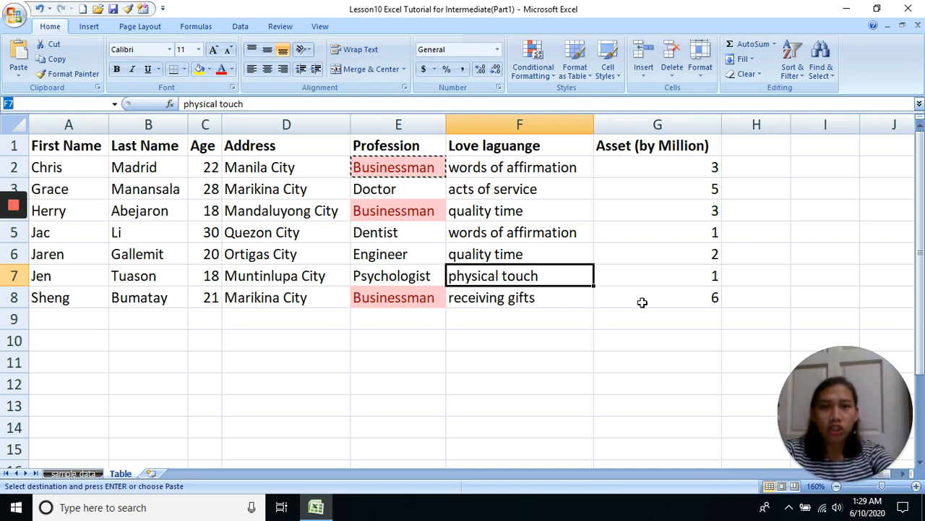
pyautogui.write('e')
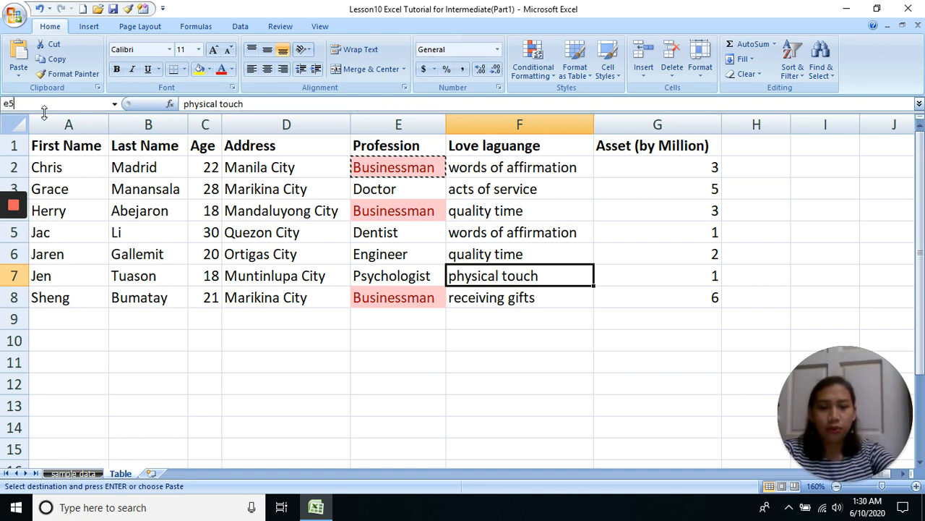
pyautogui.write('5g8')
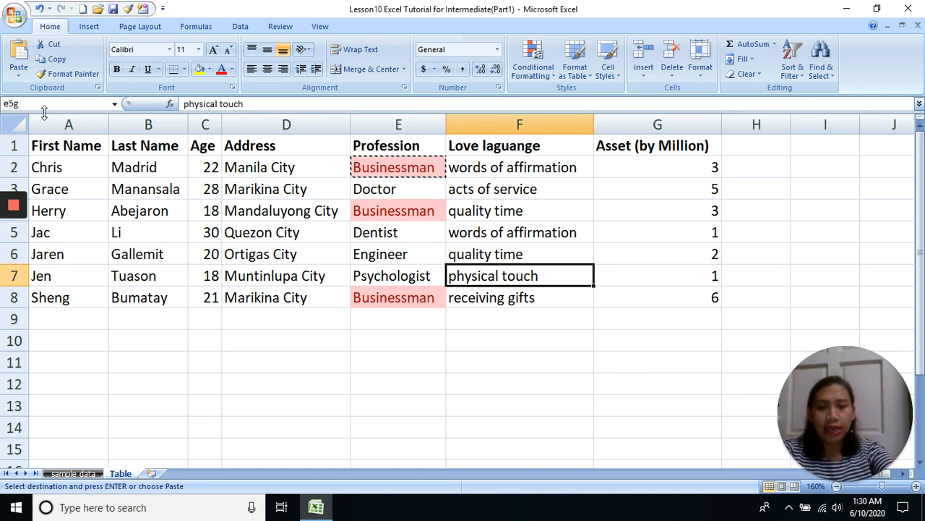
pyautogui.press('Left')
pyautogui.press('Left')
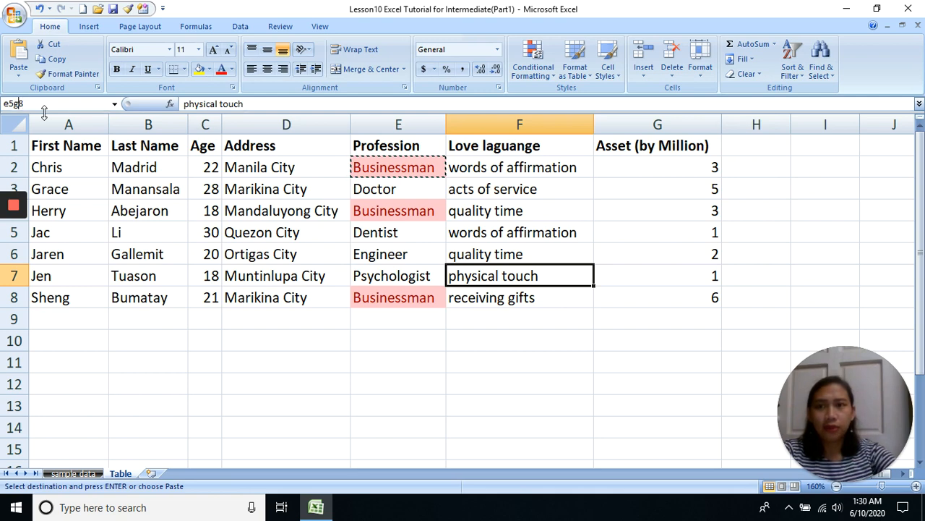
pyautogui.write(':')
pyautogui.press('Return')
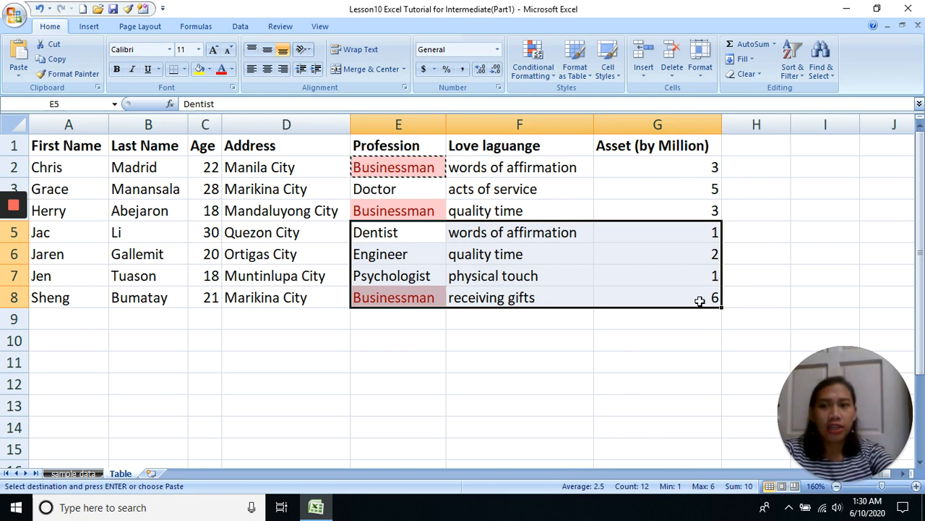
pyautogui.click(643, 295)
pyautogui.click(821, 69)
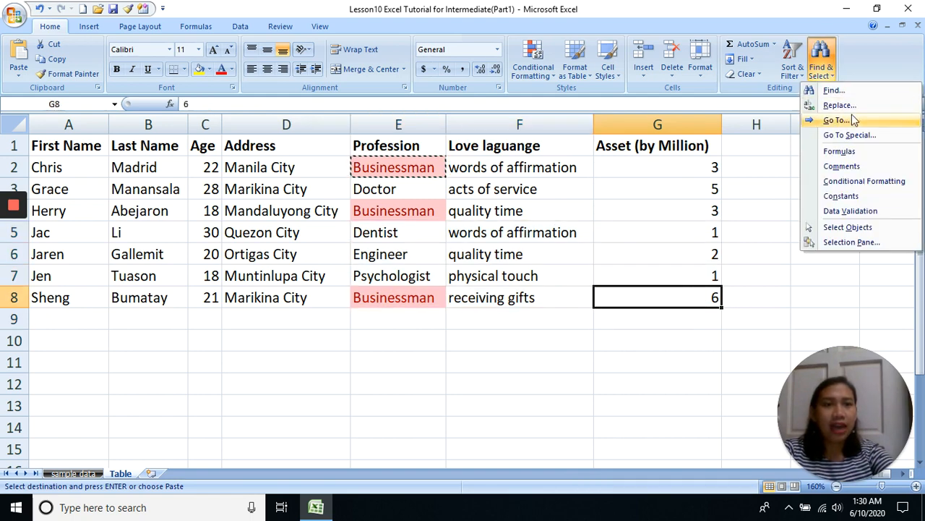
pyautogui.click(854, 123)
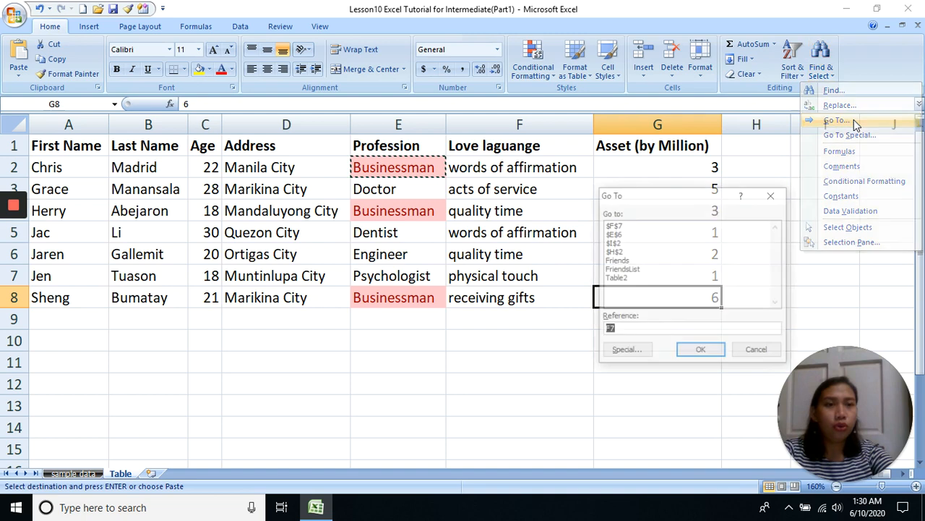
pyautogui.click(773, 195)
# Open the Go To dialog and view the commands for defining named ranges.
pyautogui.click(829, 74)
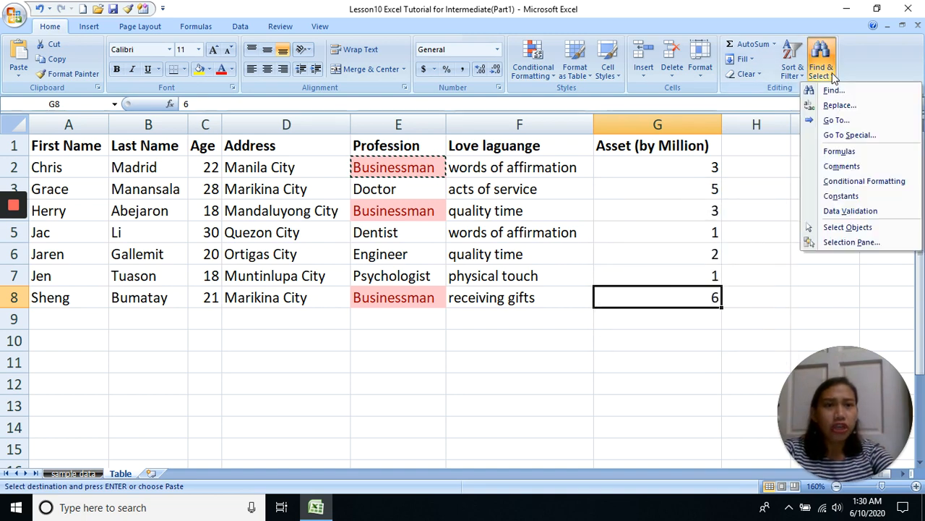
pyautogui.click(854, 123)
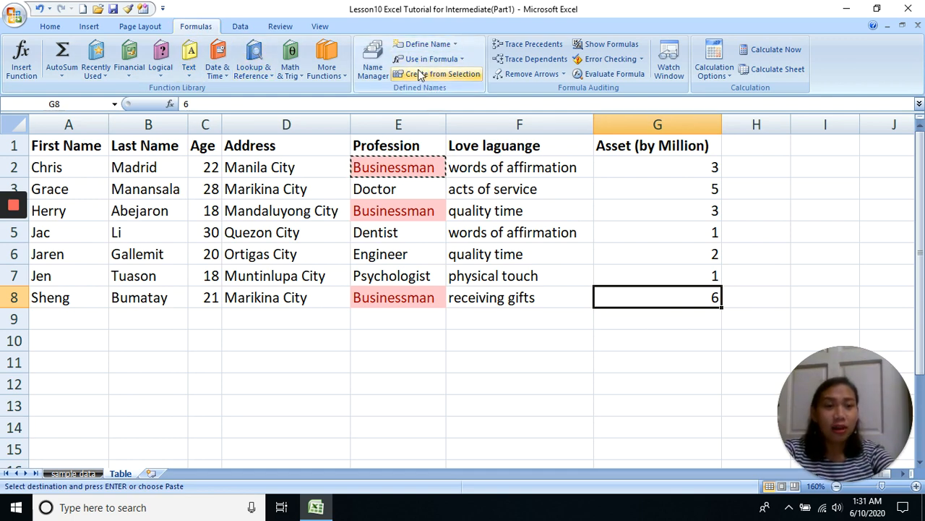
pyautogui.click(50, 28)
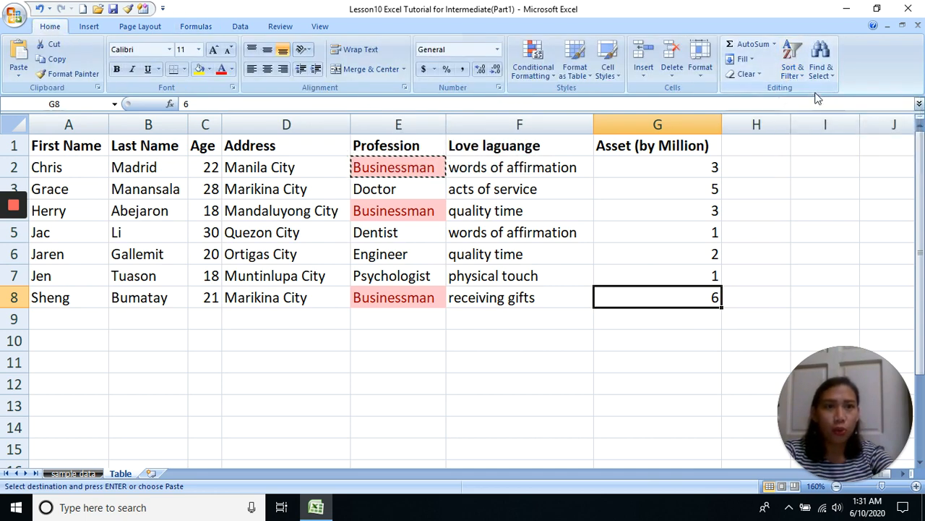
# Open the Go To Special dialog and review the kinds of cells it can select.
pyautogui.click(821, 69)
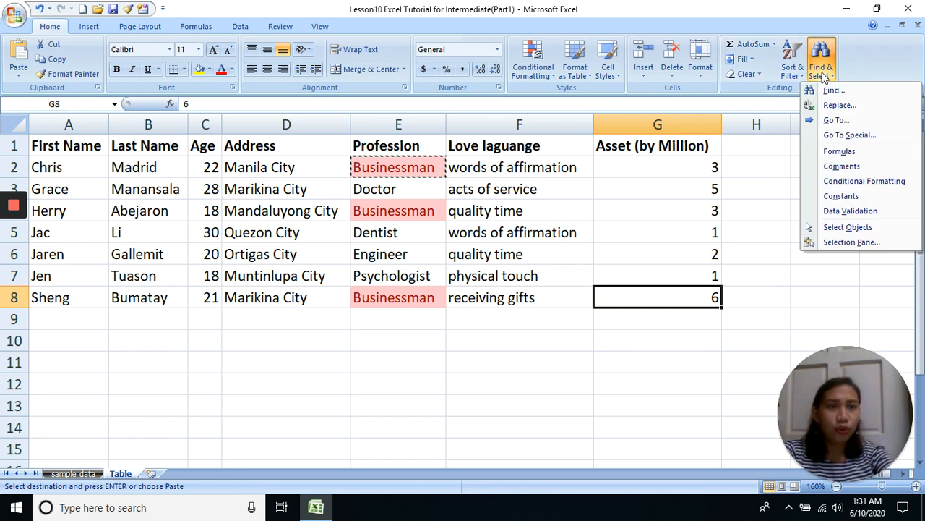
pyautogui.click(861, 136)
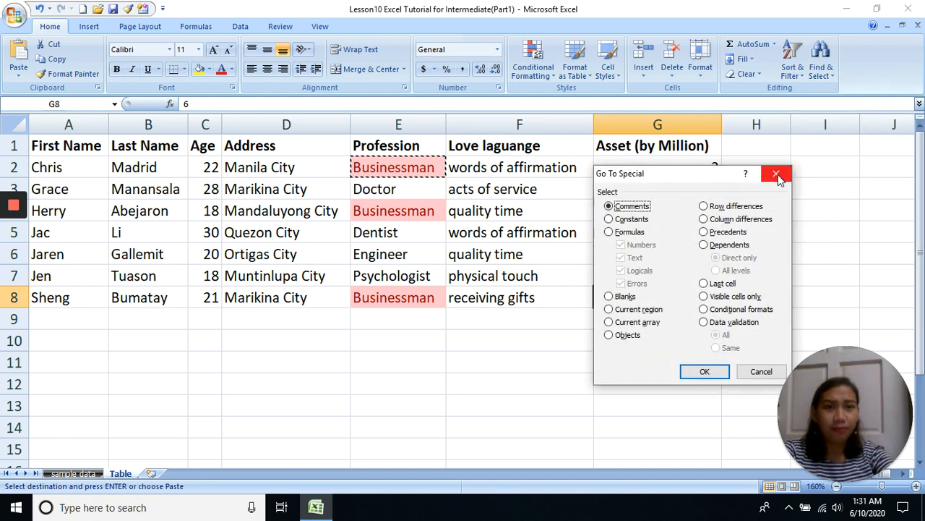
pyautogui.click(777, 176)
pyautogui.click(825, 78)
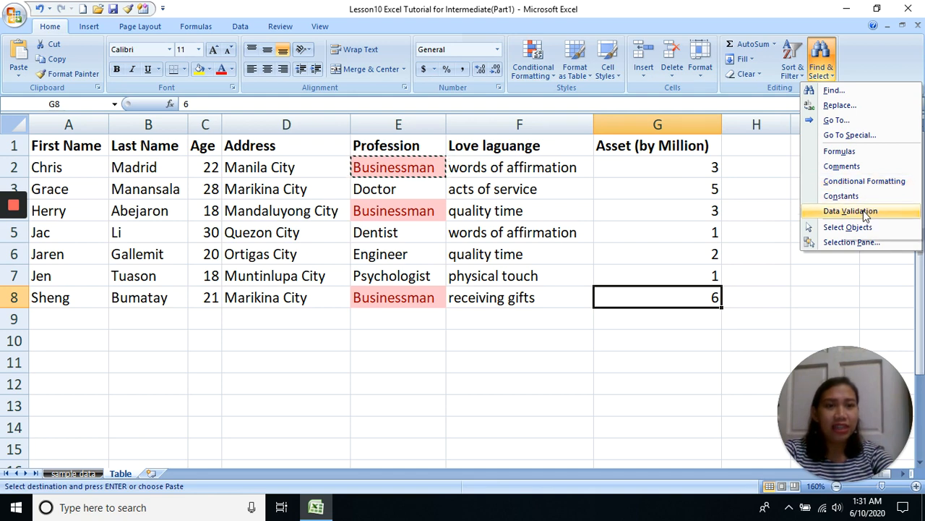
pyautogui.click(850, 135)
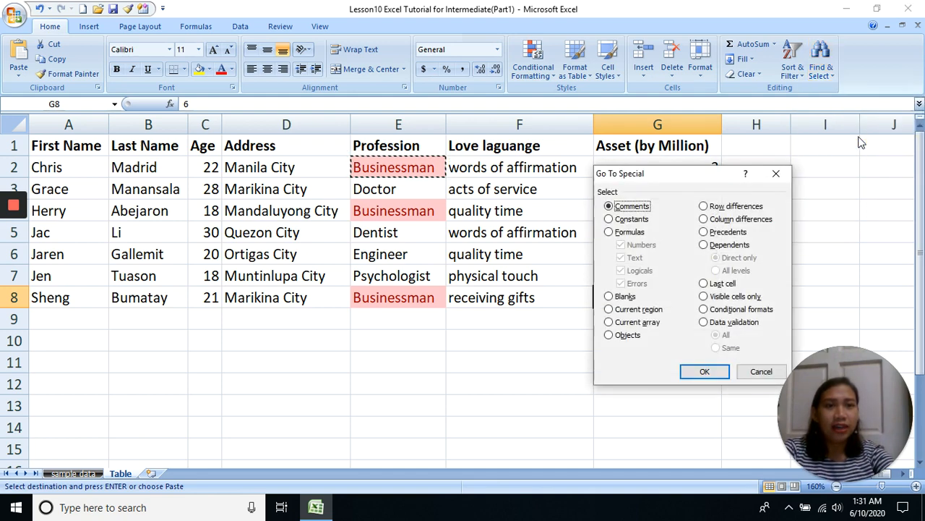
pyautogui.click(796, 166)
pyautogui.click(821, 71)
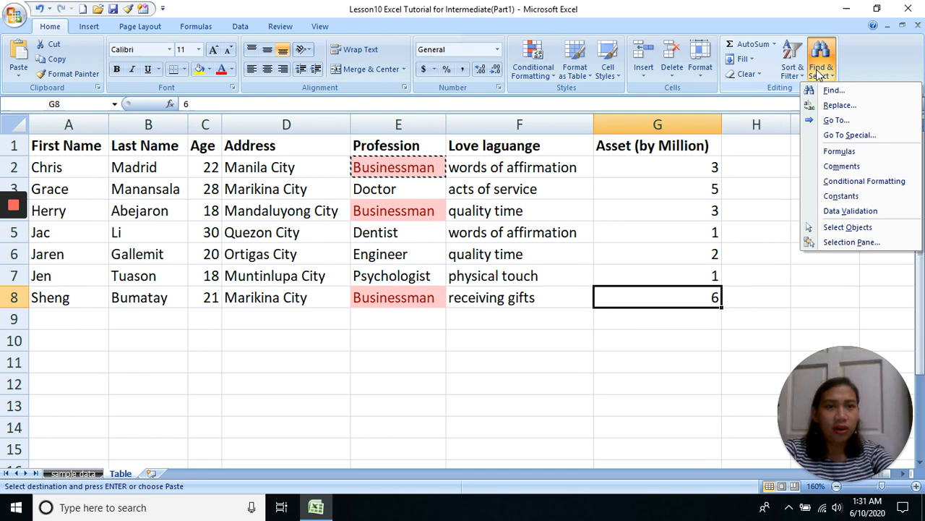
pyautogui.click(842, 135)
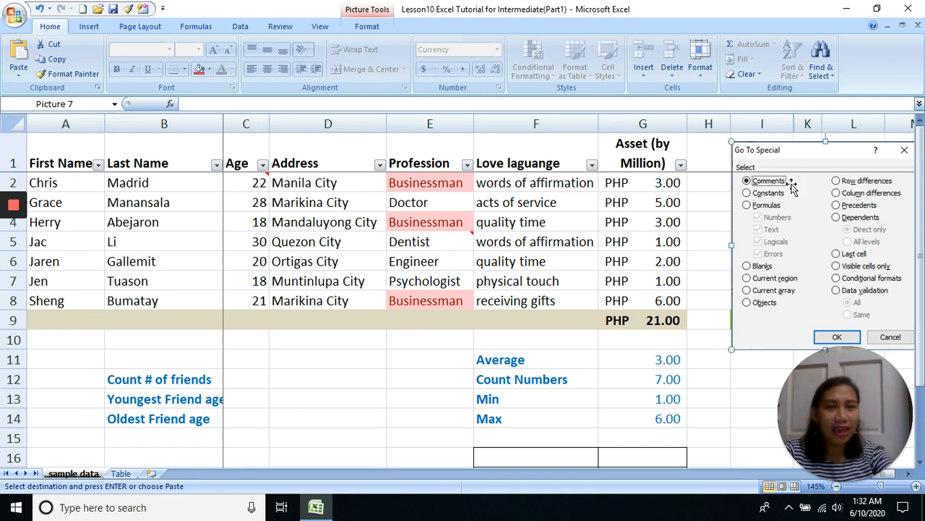
# Try to select the commented cells on the sample data sheet with Go To Special and move between them, undoing the accidental paste.
pyautogui.click(542, 218)
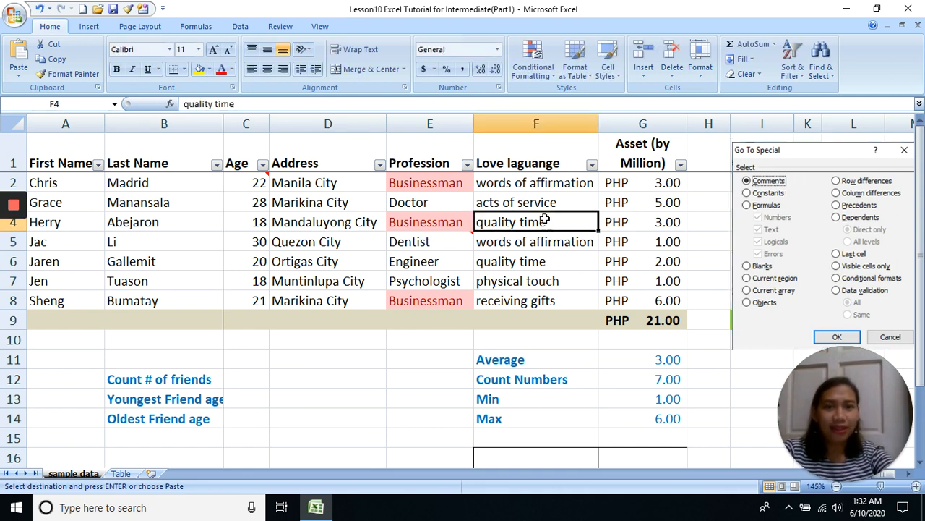
pyautogui.click(622, 242)
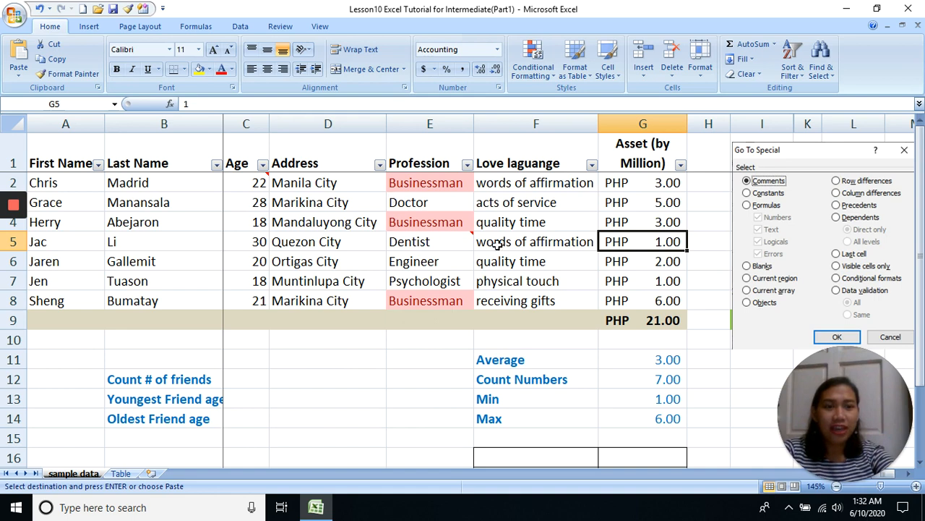
pyautogui.click(647, 207)
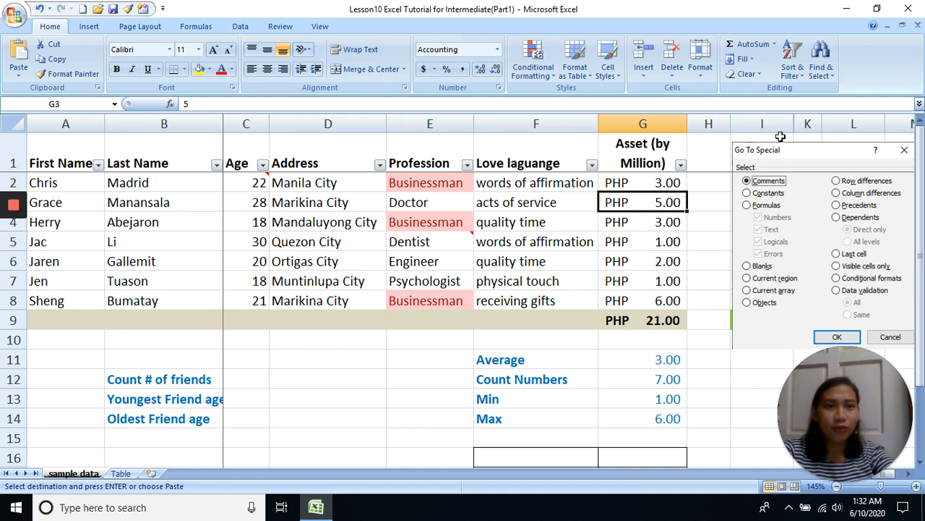
pyautogui.click(825, 68)
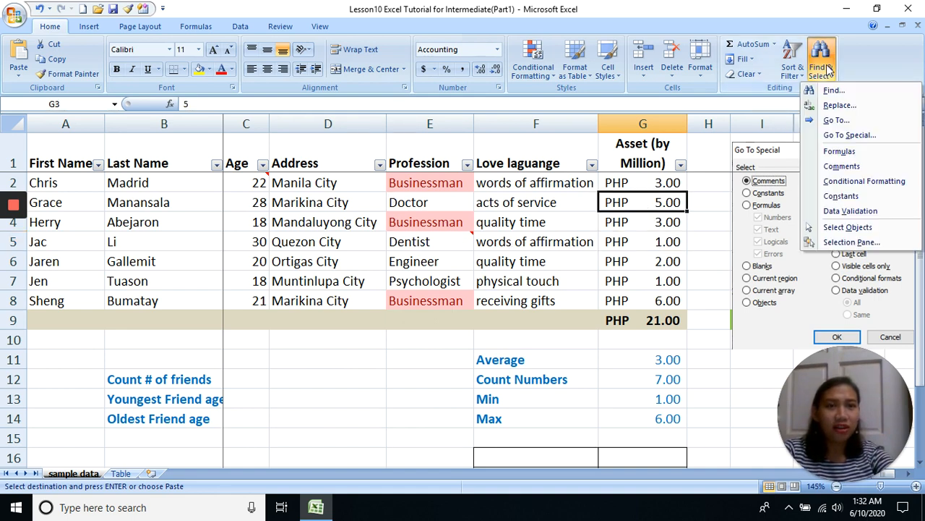
pyautogui.click(861, 135)
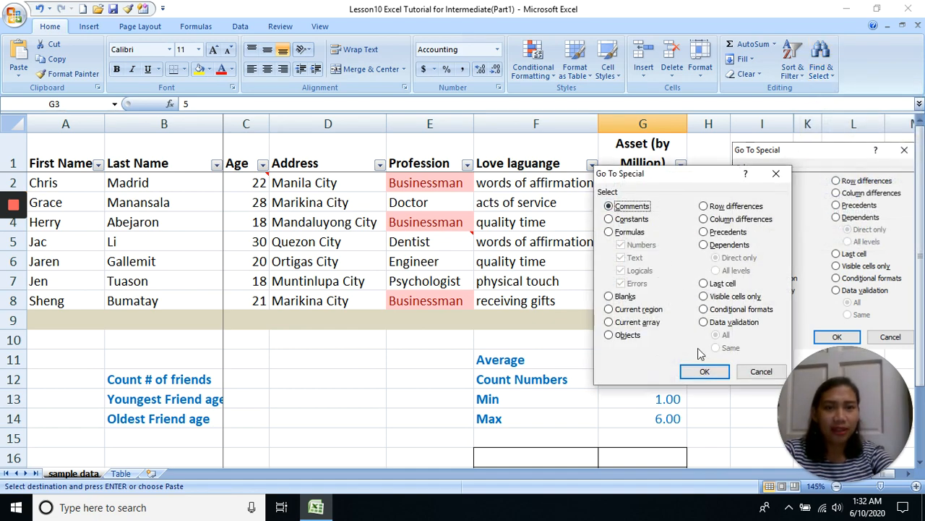
pyautogui.click(704, 371)
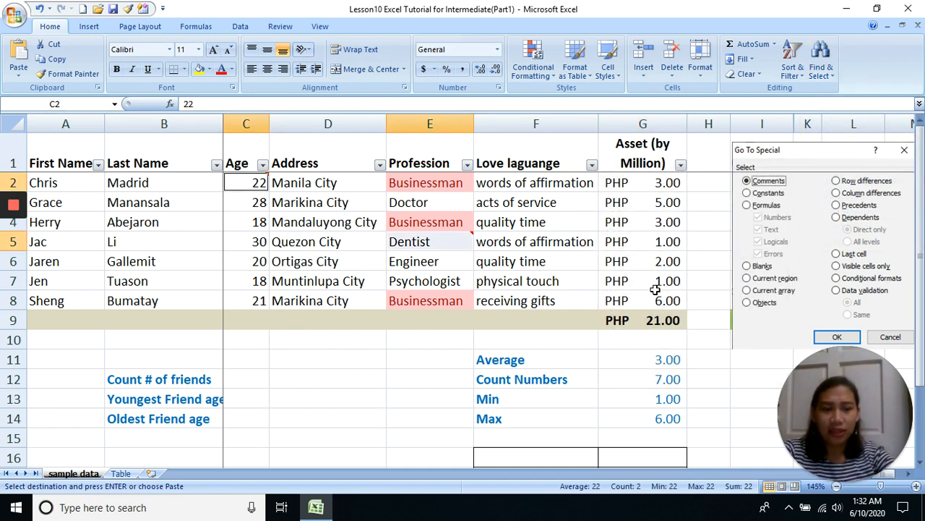
pyautogui.press('Return')
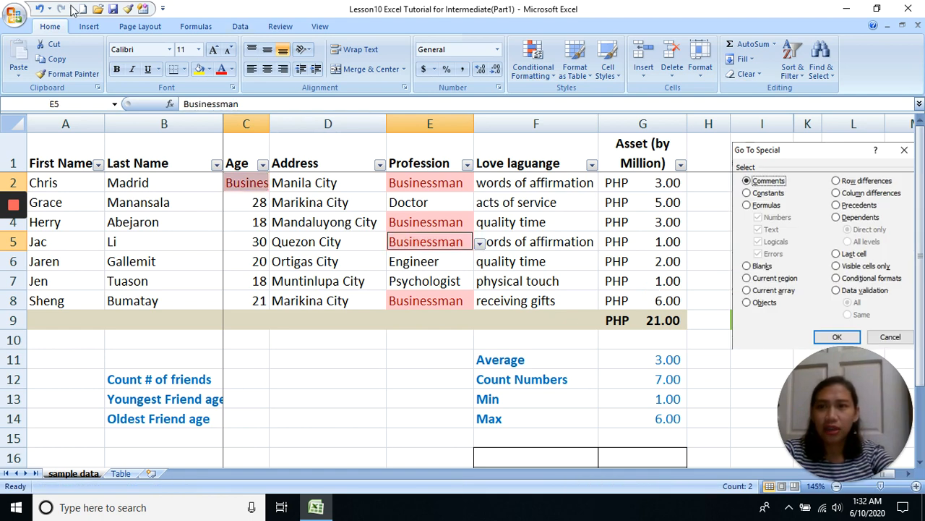
pyautogui.click(40, 9)
# Retry the Go To Special selection of commented cells starting from G4, and undo the repeated accidental paste.
pyautogui.click(424, 226)
pyautogui.click(508, 217)
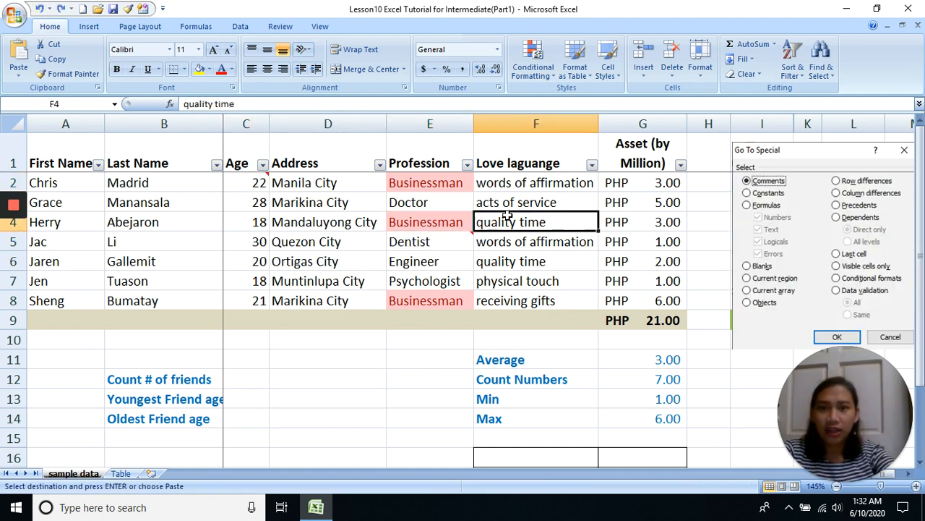
pyautogui.click(434, 217)
pyautogui.click(536, 241)
pyautogui.click(654, 222)
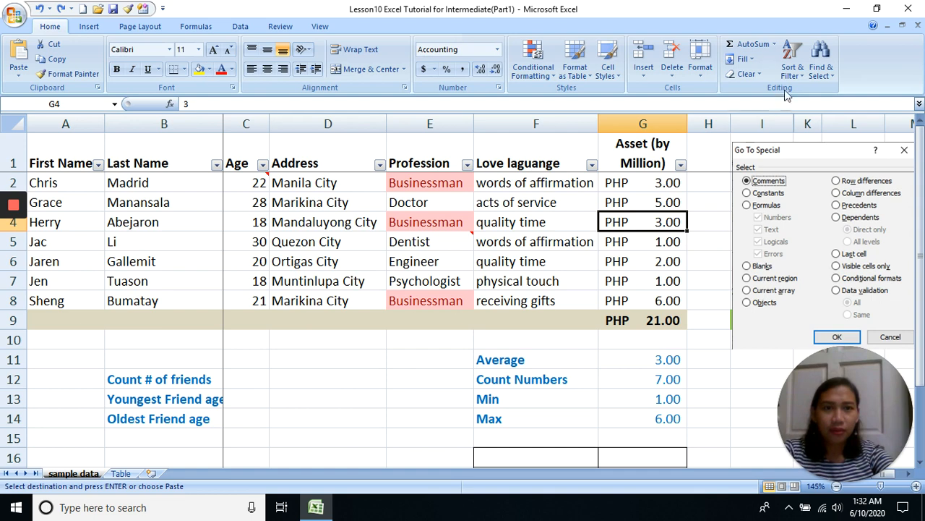
pyautogui.click(821, 64)
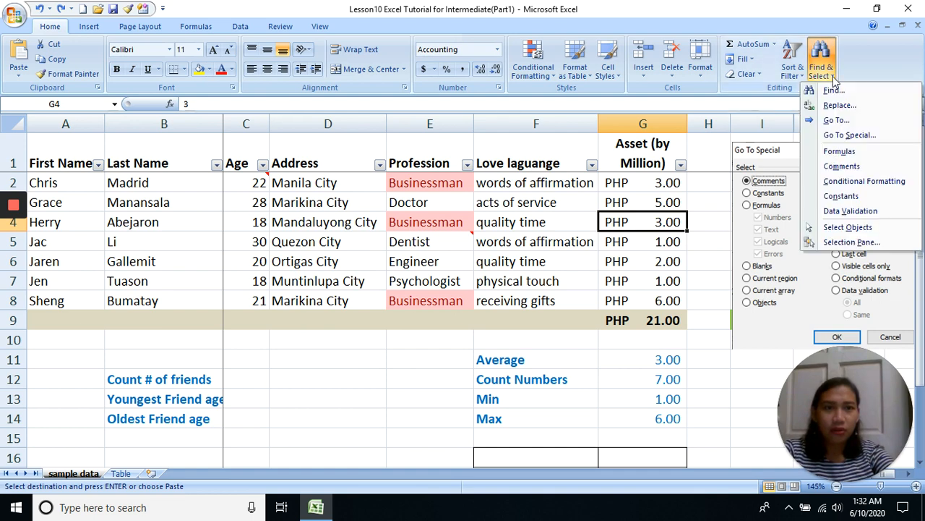
pyautogui.click(875, 137)
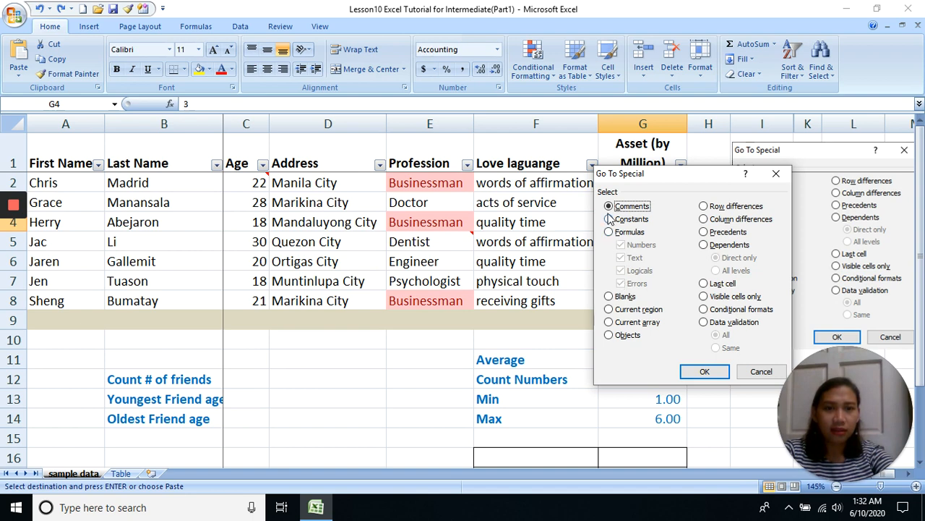
pyautogui.click(706, 370)
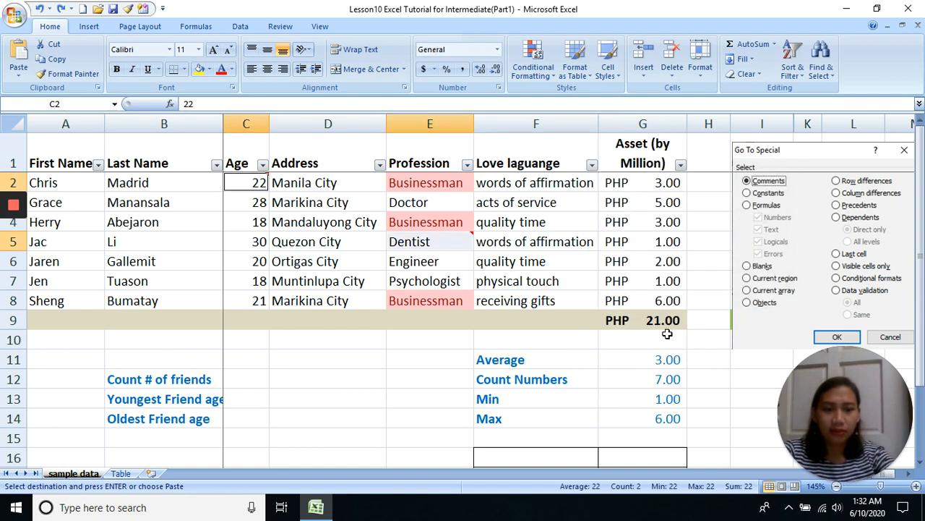
pyautogui.press('Return')
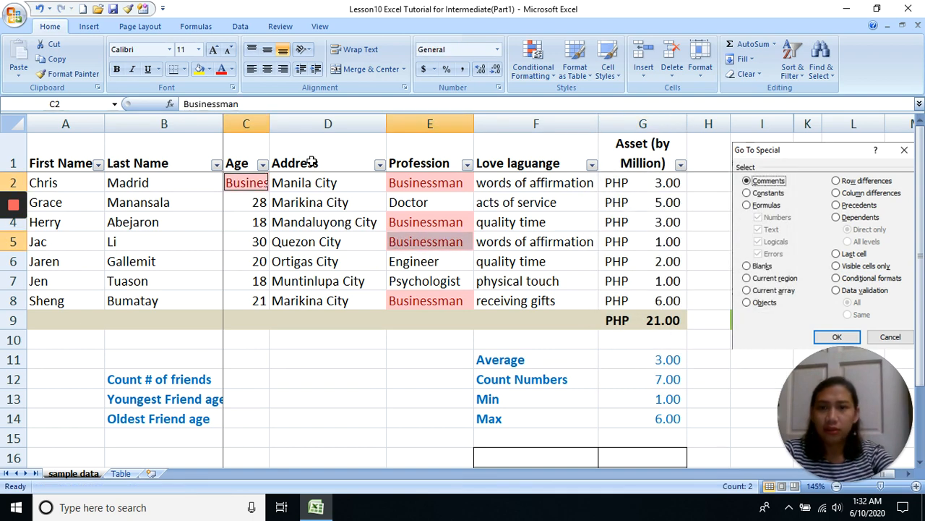
pyautogui.click(39, 9)
# Select all commented cells with Go To Special, step between C2 and E5, and view the comment on E5.
pyautogui.click(642, 203)
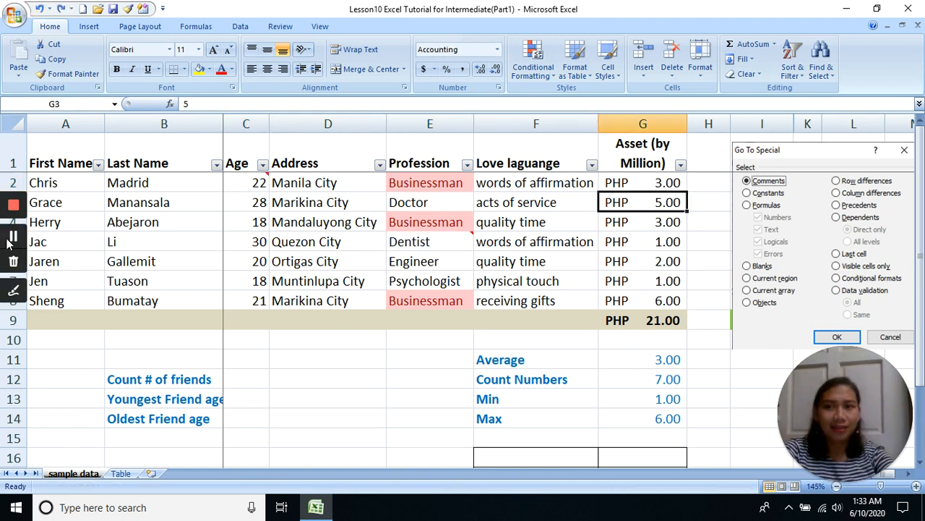
pyautogui.click(820, 65)
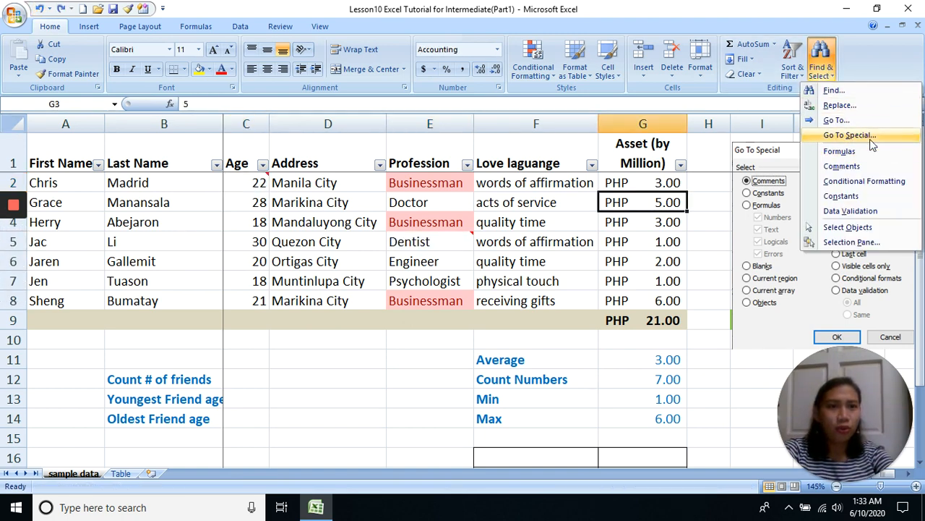
pyautogui.click(870, 137)
pyautogui.click(705, 371)
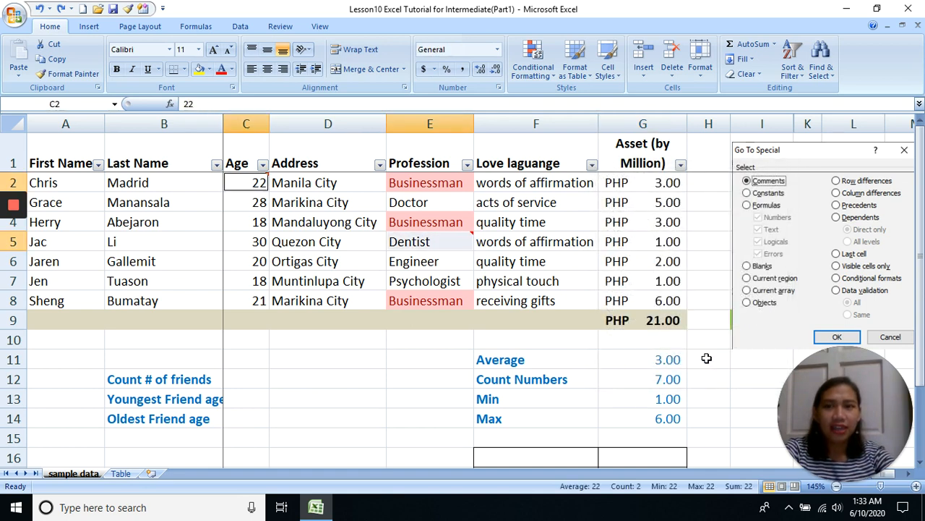
pyautogui.press('Return')
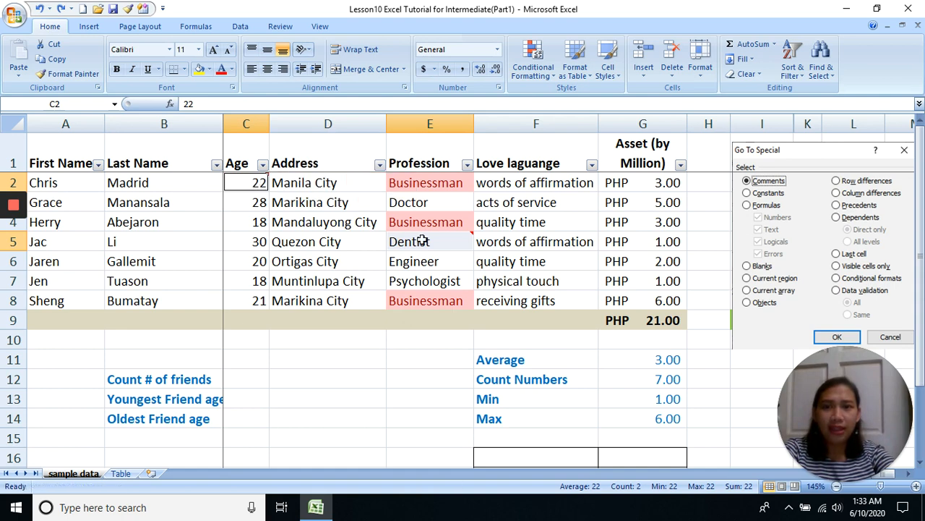
pyautogui.press('Return')
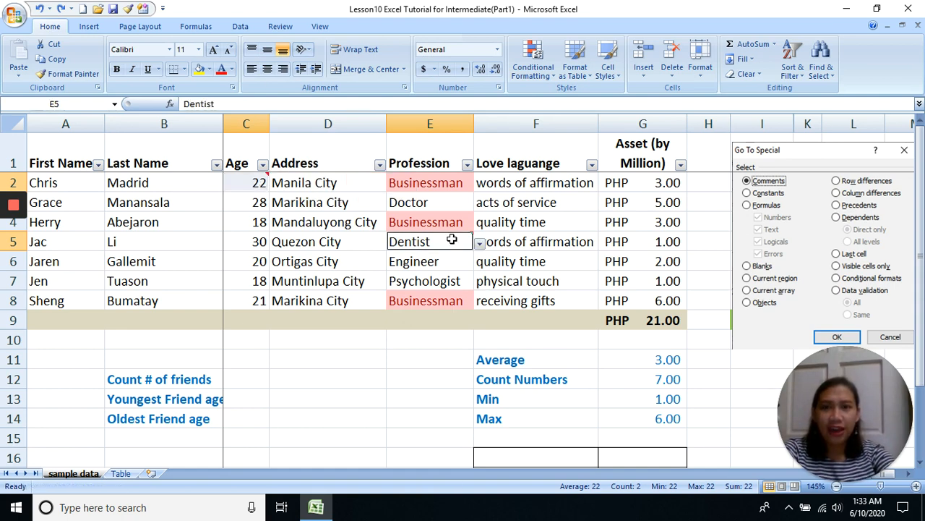
pyautogui.moveTo(464, 241)
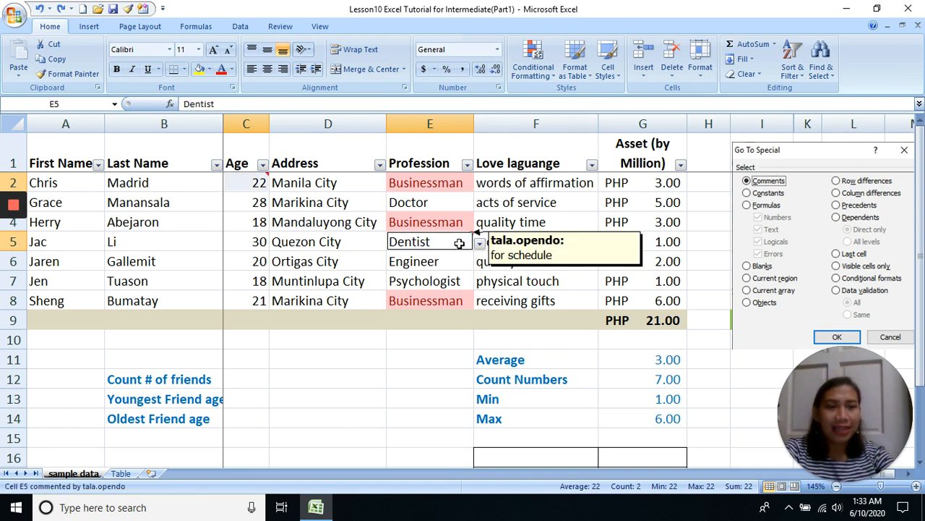
pyautogui.press('Return')
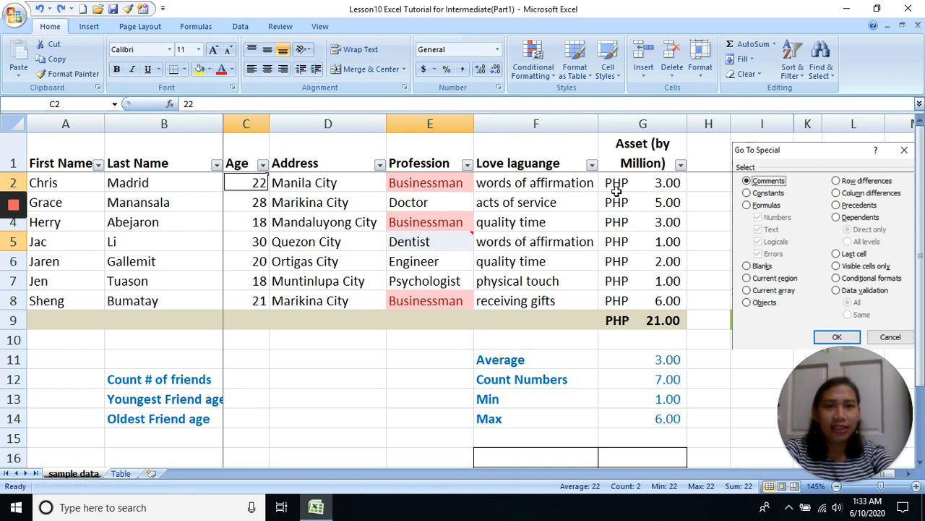
# Inspect the total in G9 and select all cells containing formulas with Go To Special's Formulas option.
pyautogui.click(652, 197)
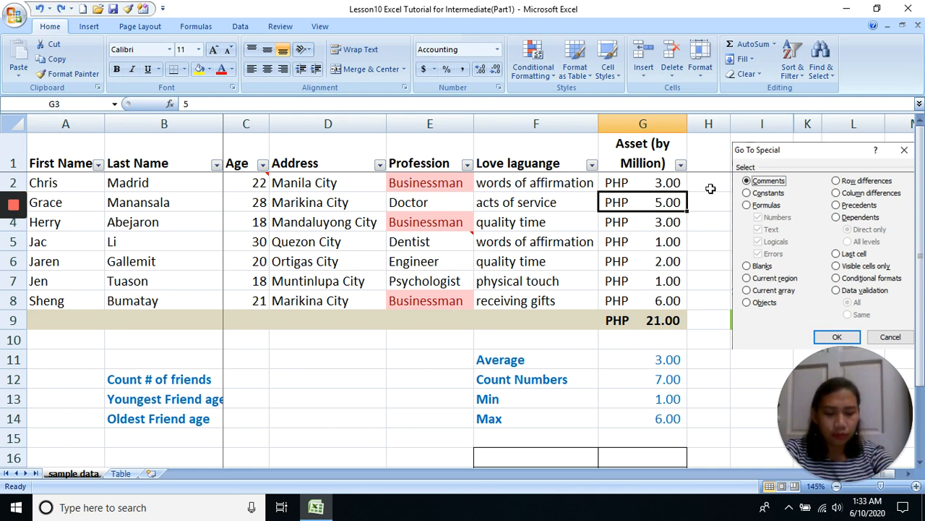
pyautogui.click(665, 261)
pyautogui.click(658, 313)
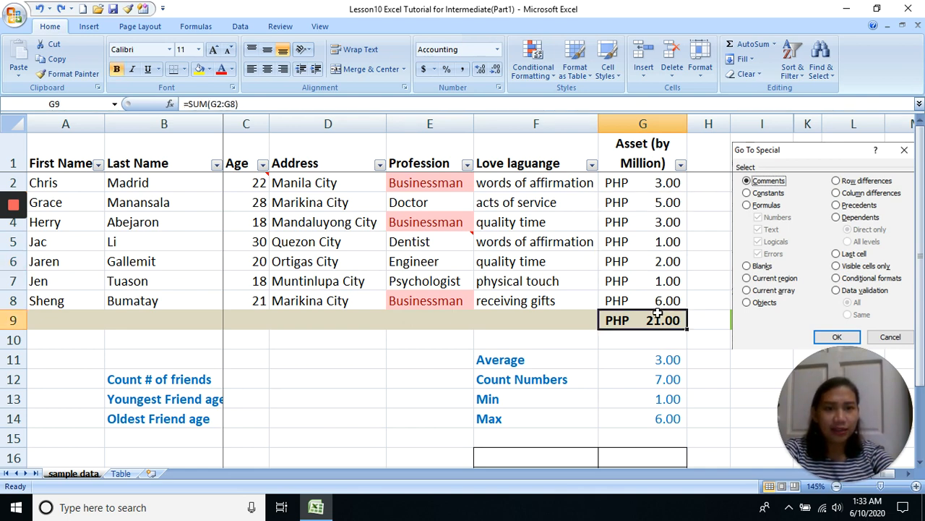
pyautogui.click(665, 260)
pyautogui.click(661, 221)
pyautogui.click(820, 61)
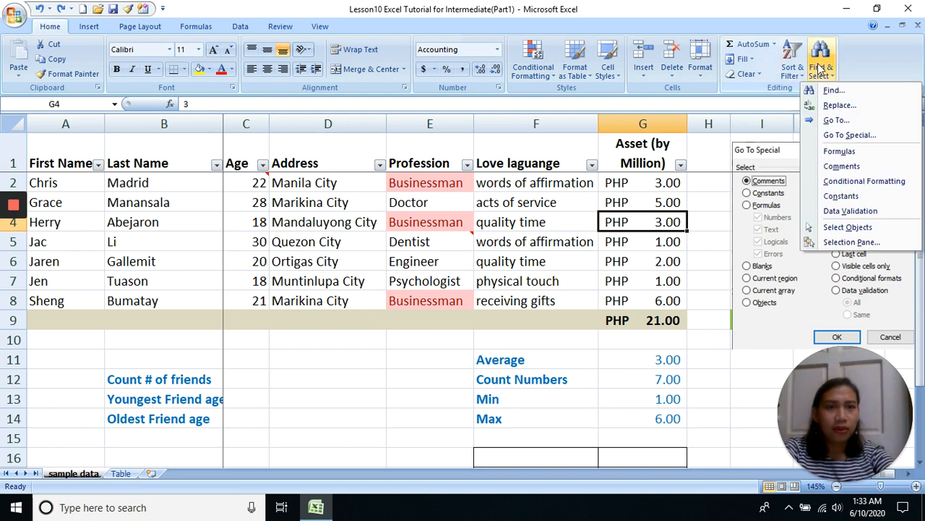
pyautogui.click(859, 138)
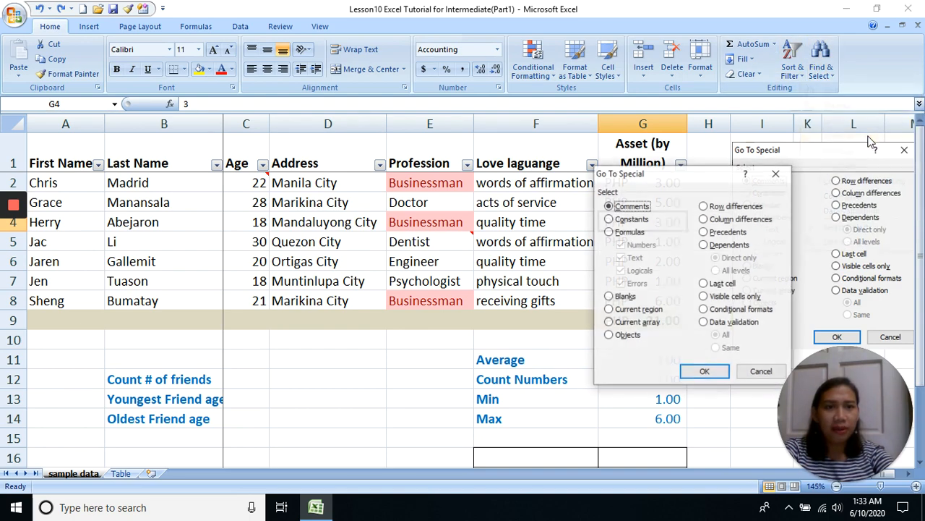
pyautogui.click(629, 232)
pyautogui.click(707, 372)
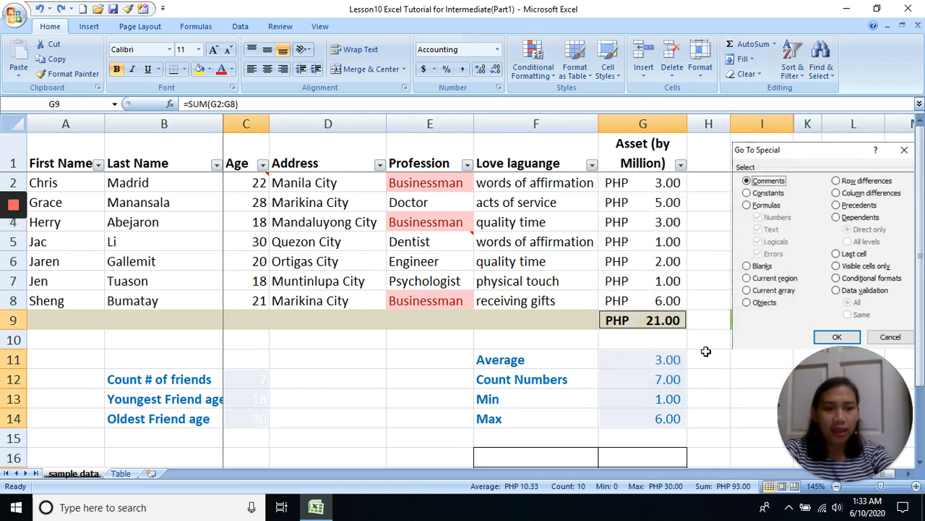
# Step through the selected formula cells one by one to view their formulas.
pyautogui.press('Return')
pyautogui.press('Return')
pyautogui.press('Return')
pyautogui.press('Return')
pyautogui.press('Return')
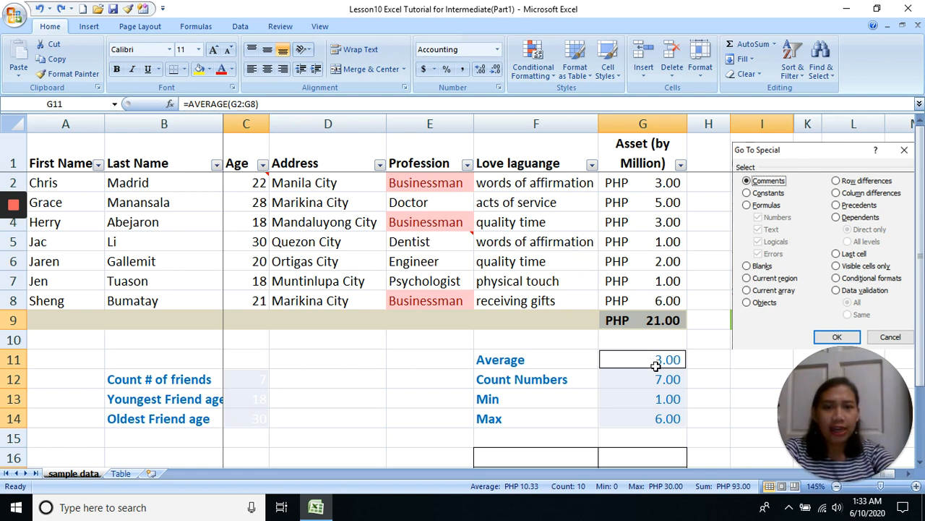
# Step down through the remaining selected formula cells in column G, from G12 to G17, and return to G9.
pyautogui.press('Down')
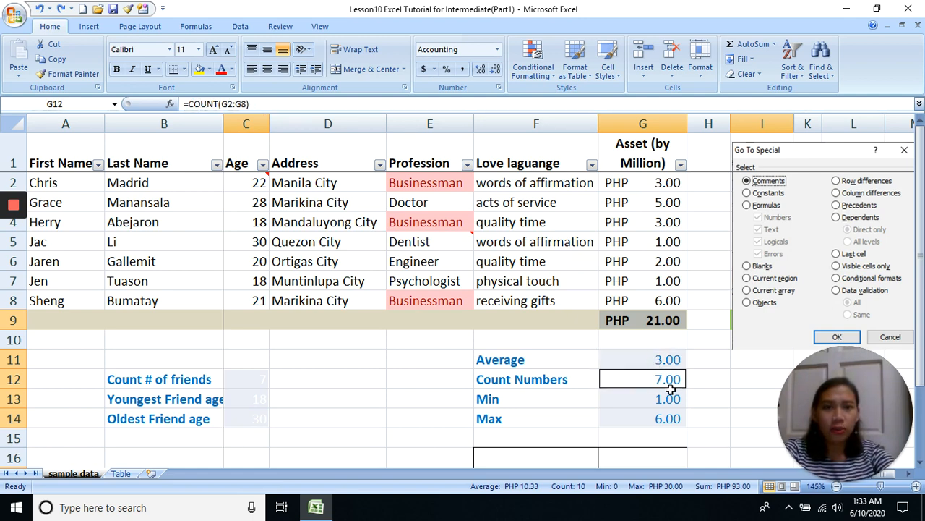
pyautogui.press('Down')
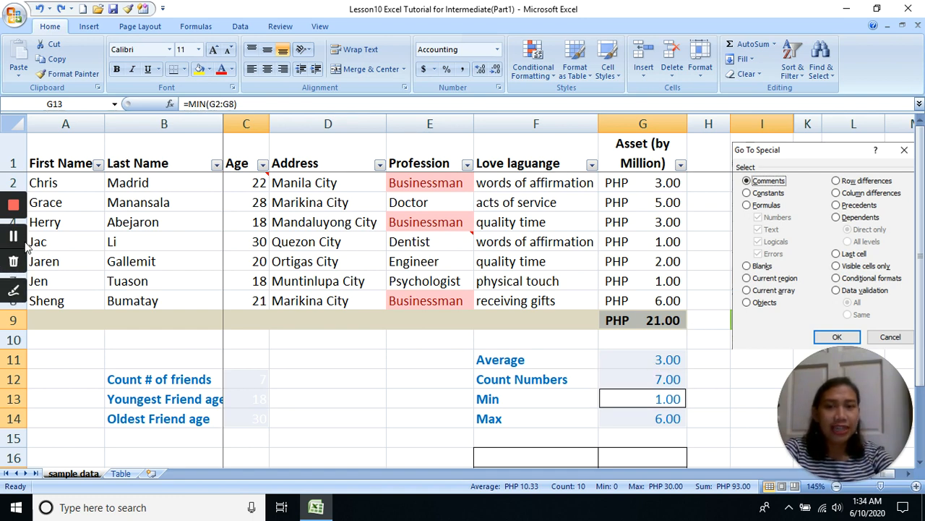
pyautogui.press('Down')
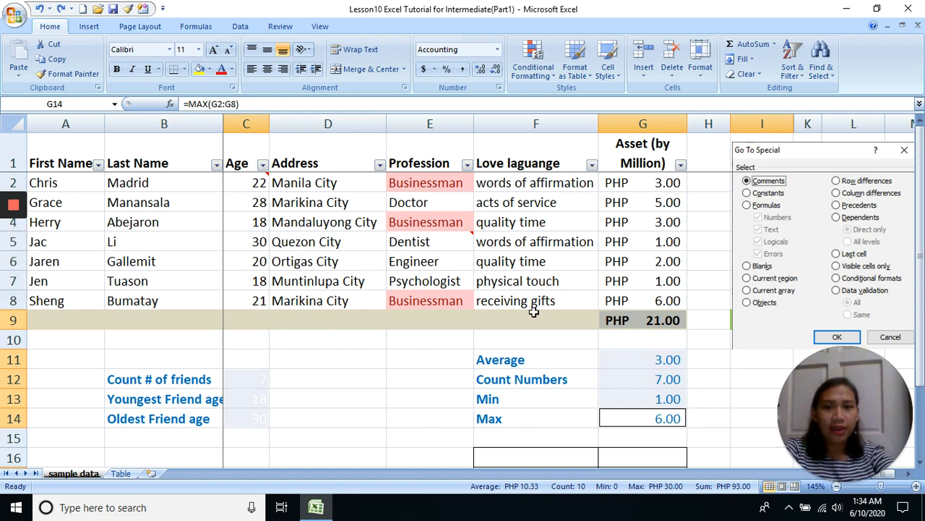
pyautogui.press('Down')
pyautogui.press('Down')
pyautogui.press('Down')
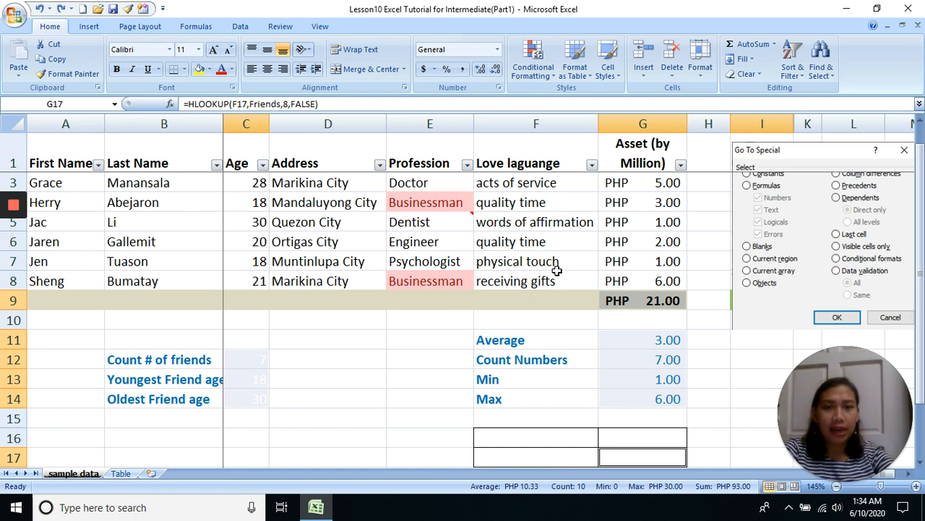
pyautogui.press('Return')
pyautogui.scroll(1, 626, 306)
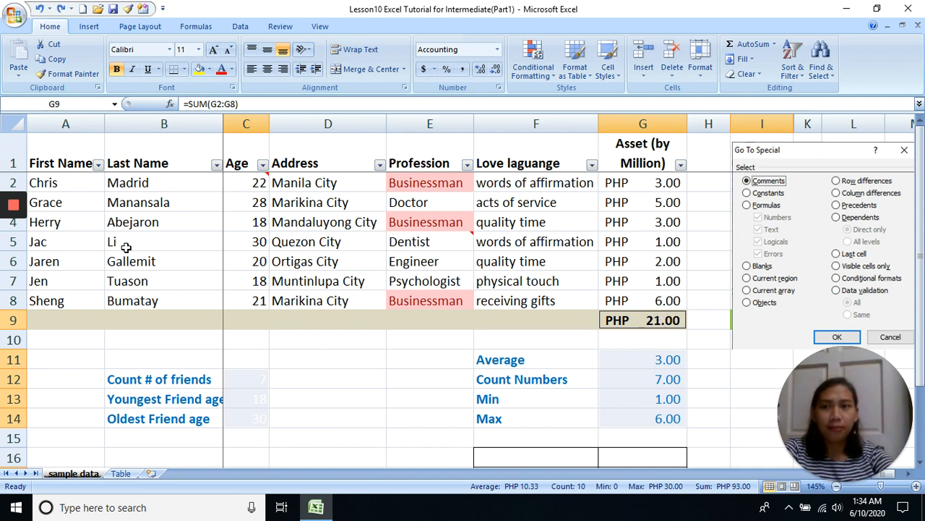
pyautogui.moveTo(17, 242)
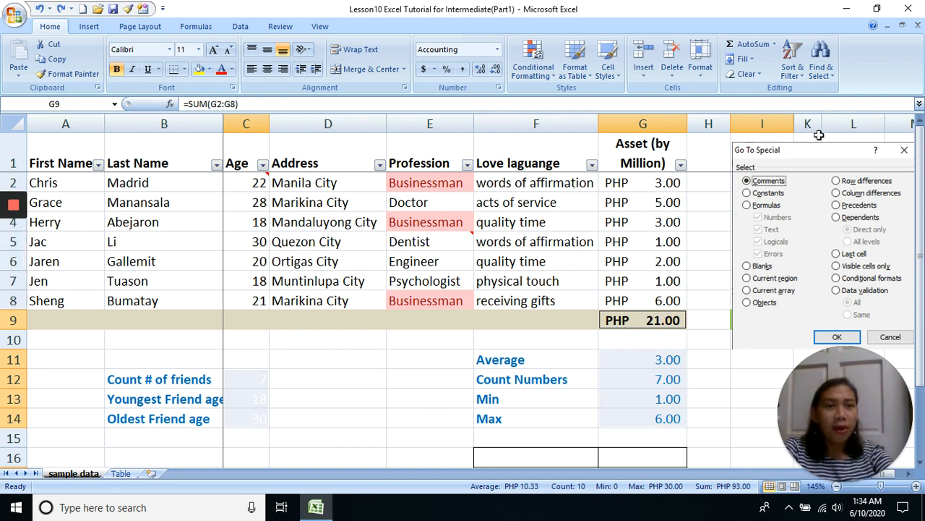
pyautogui.click(828, 69)
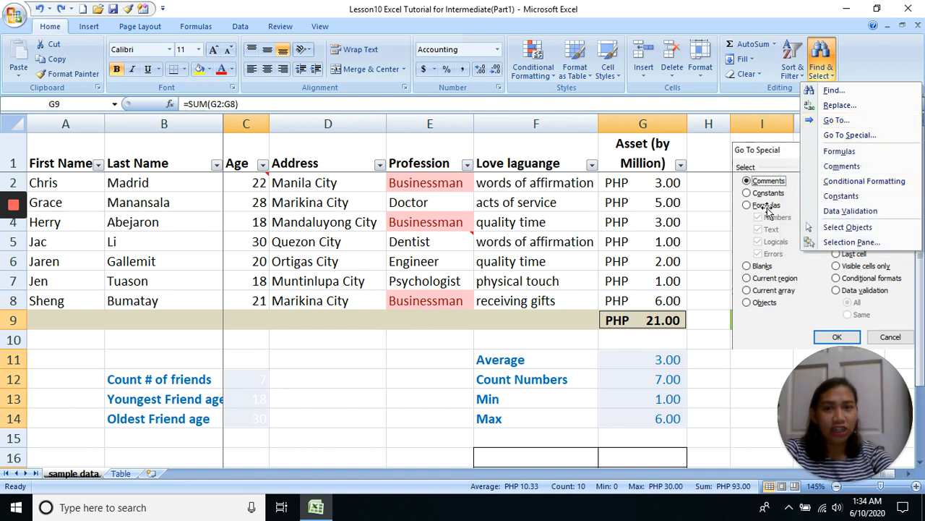
pyautogui.click(670, 207)
pyautogui.click(671, 205)
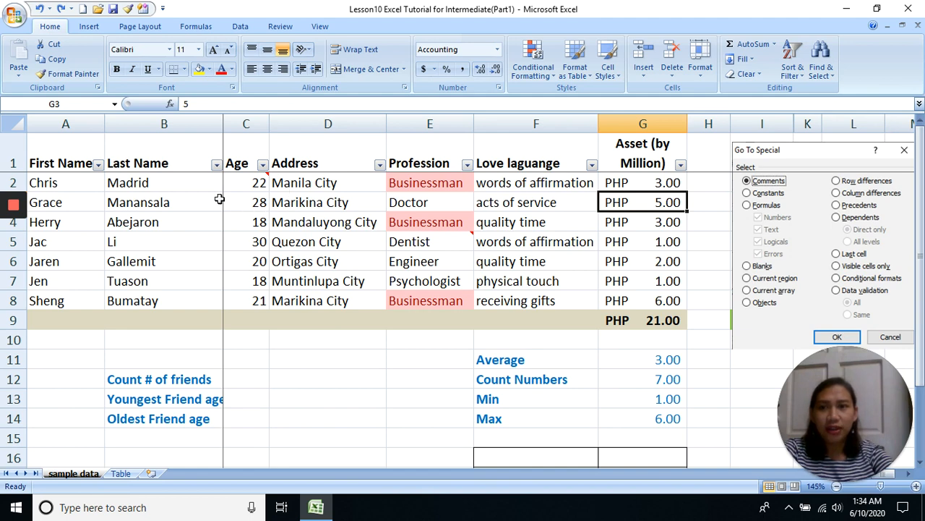
# Apply a Duplicate Values conditional formatting rule to the ages in C2:C8.
pyautogui.moveTo(250, 189); pyautogui.dragTo(251, 297)
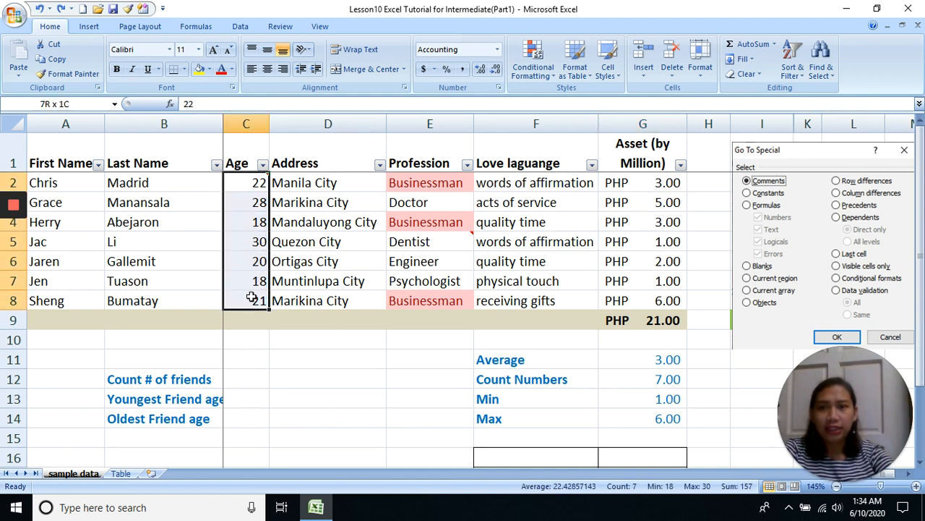
pyautogui.click(526, 59)
pyautogui.moveTo(577, 98)
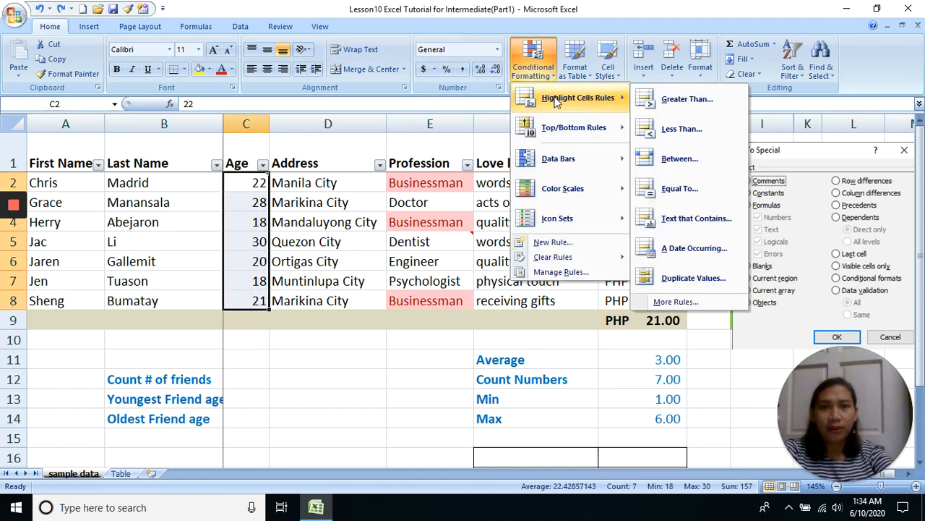
pyautogui.click(710, 278)
pyautogui.click(723, 313)
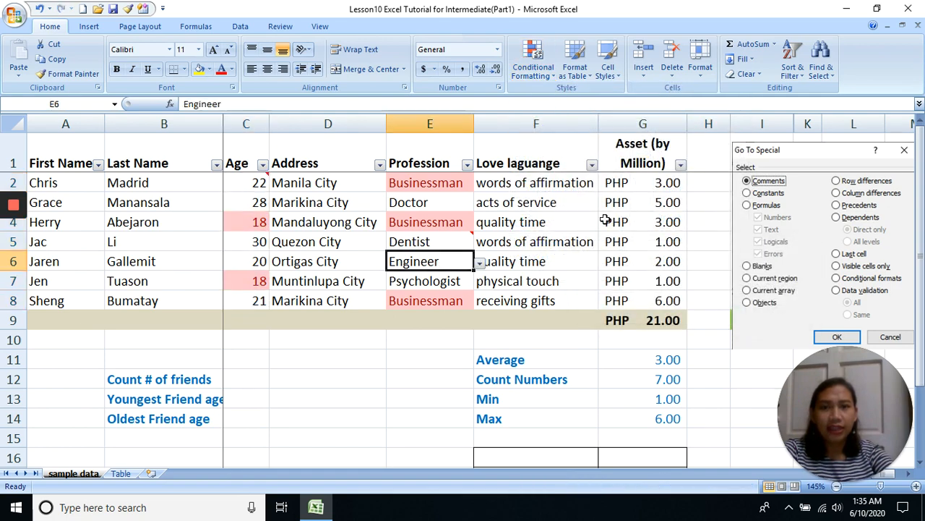
# Select all conditionally formatted cells on the sheet with Go To Special's Conditional formats option, set to All.
pyautogui.click(820, 65)
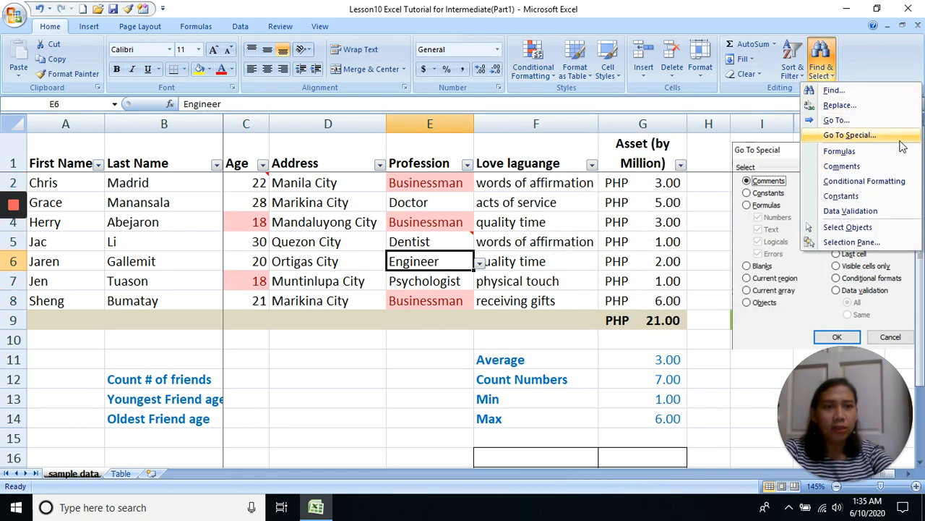
pyautogui.click(864, 135)
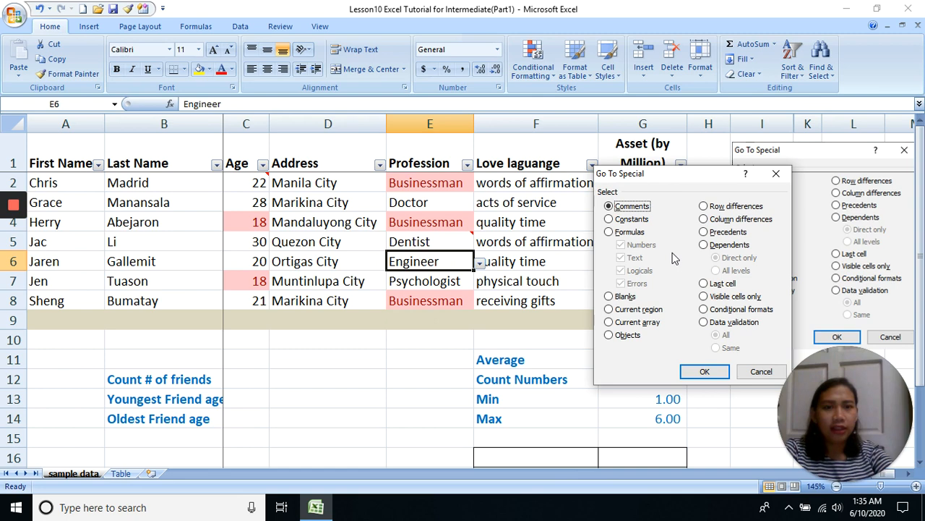
pyautogui.click(719, 310)
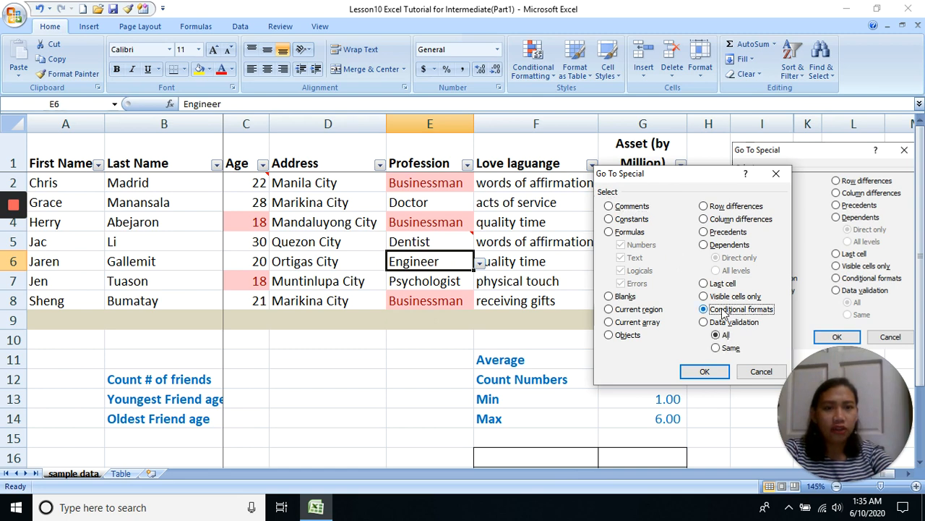
pyautogui.click(705, 371)
# Step through the selected conditionally formatted cells in the Age and Profession columns to examine them.
pyautogui.press('Return')
pyautogui.press('Return')
pyautogui.press('Return')
pyautogui.press('Return')
pyautogui.press('Return')
pyautogui.press('Return')
pyautogui.press('Return')
pyautogui.press('Return')
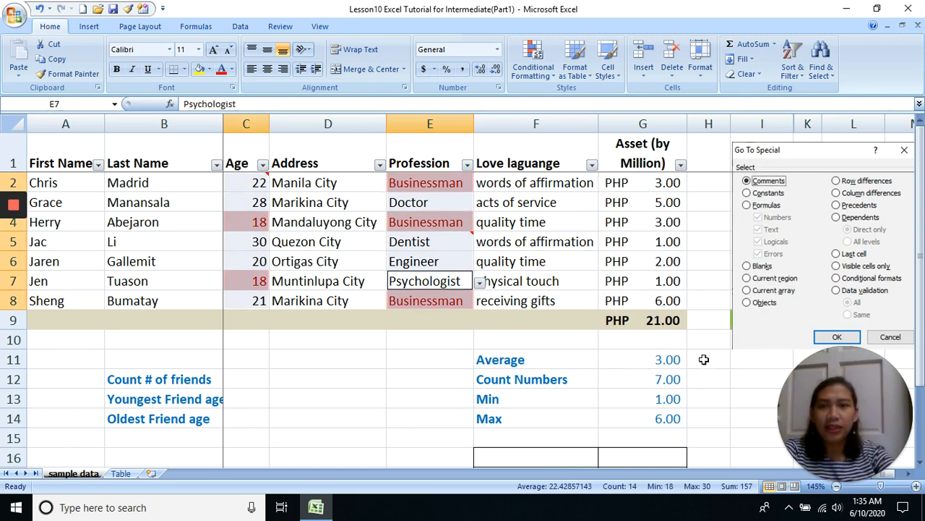
pyautogui.press('Return')
pyautogui.press('Return')
pyautogui.press('Return')
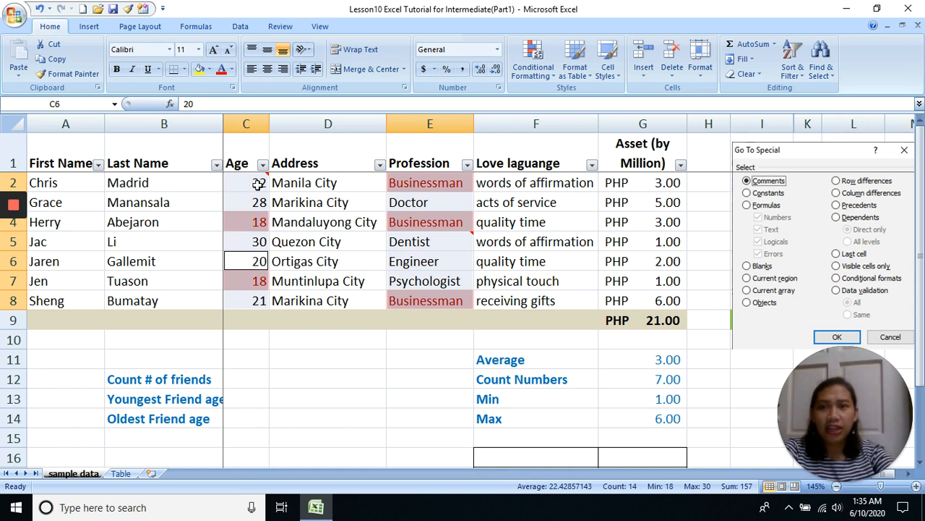
pyautogui.press('Return')
pyautogui.press('Return')
pyautogui.press('Return')
pyautogui.press('Return')
pyautogui.press('Return')
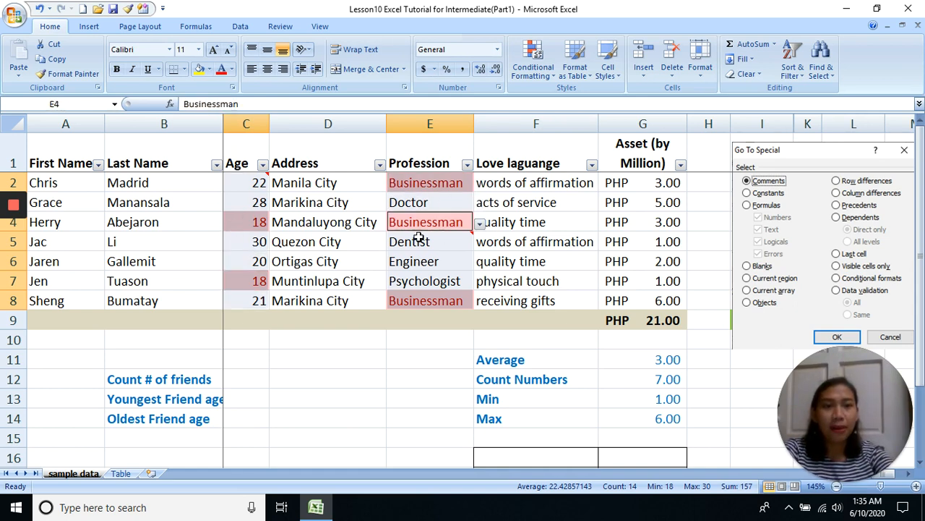
# Use Go To Special to select all cells that have data validation, starting from cell G2.
pyautogui.click(651, 183)
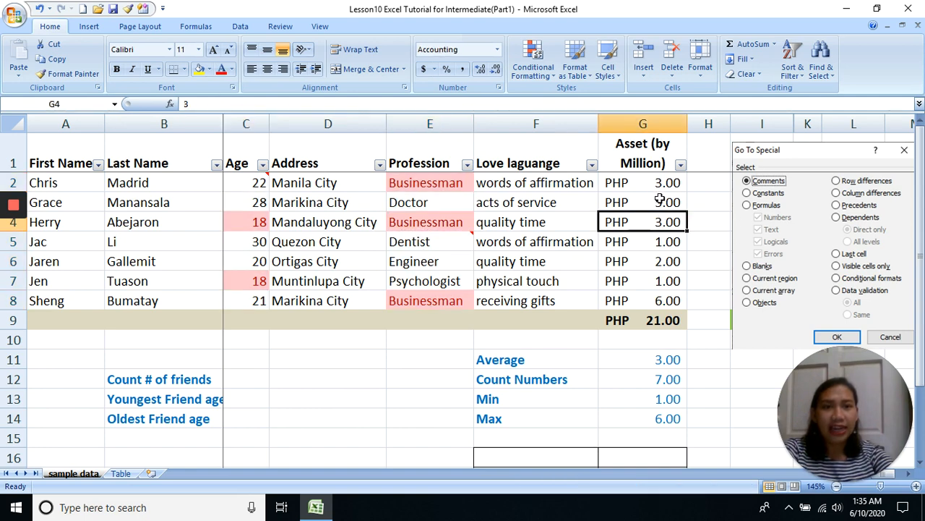
pyautogui.click(823, 72)
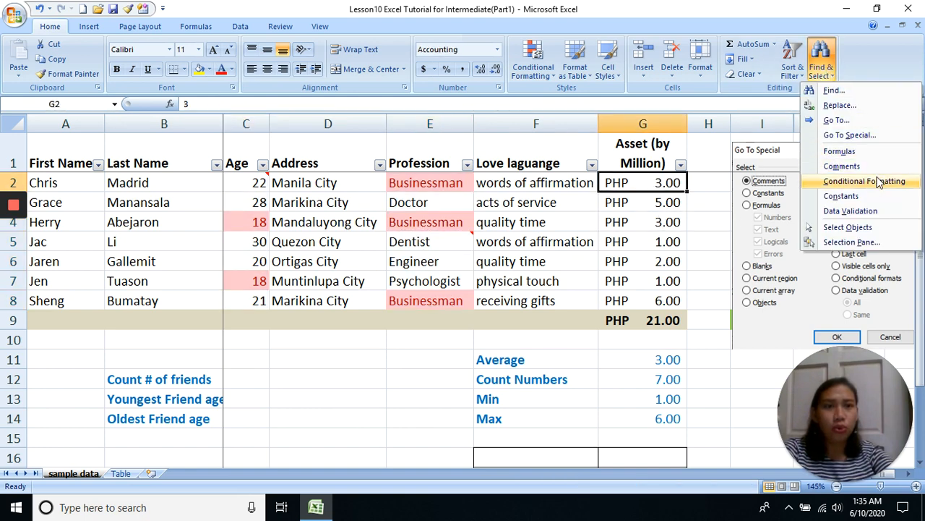
pyautogui.click(849, 134)
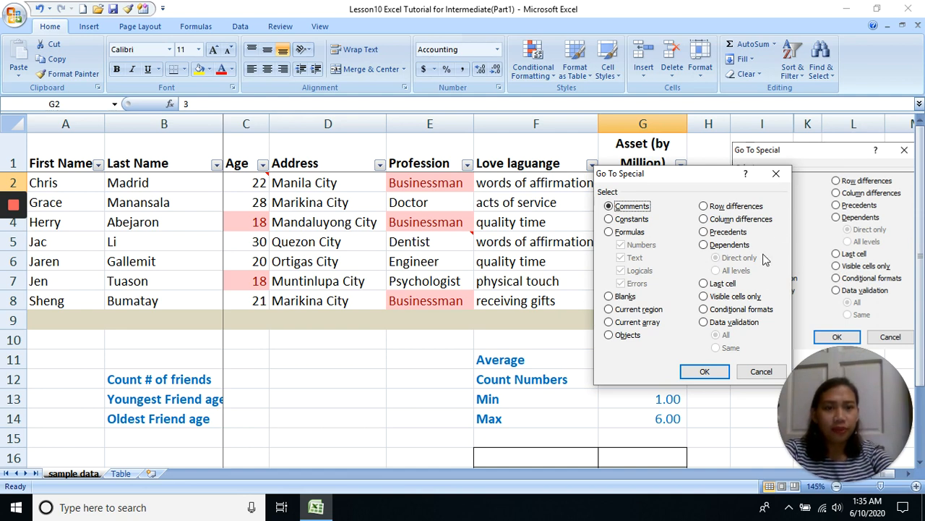
pyautogui.click(704, 327)
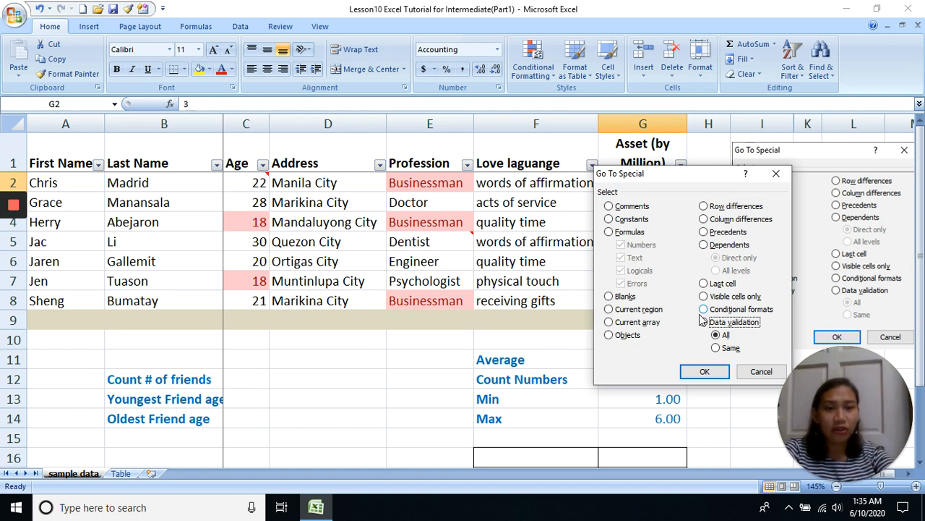
pyautogui.click(703, 371)
# Step through the selected Profession cells one at a time, wrapping around to cell E3.
pyautogui.press('Return')
pyautogui.press('Return')
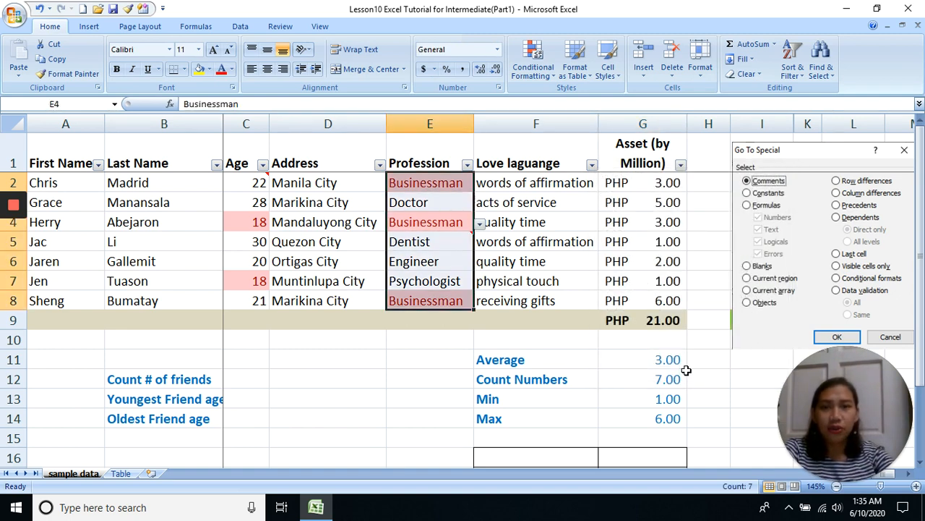
pyautogui.press('Return')
pyautogui.press('Return')
pyautogui.press('Return')
pyautogui.press('Return')
pyautogui.press('Return')
pyautogui.press('Return')
pyautogui.press('Return')
pyautogui.press('Return')
pyautogui.press('Return')
pyautogui.press('Return')
pyautogui.press('Return')
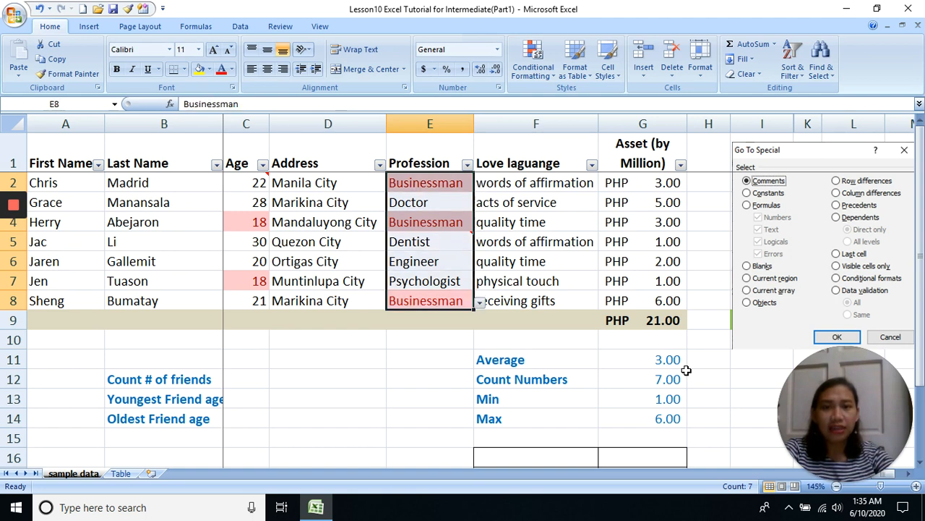
pyautogui.press('Return')
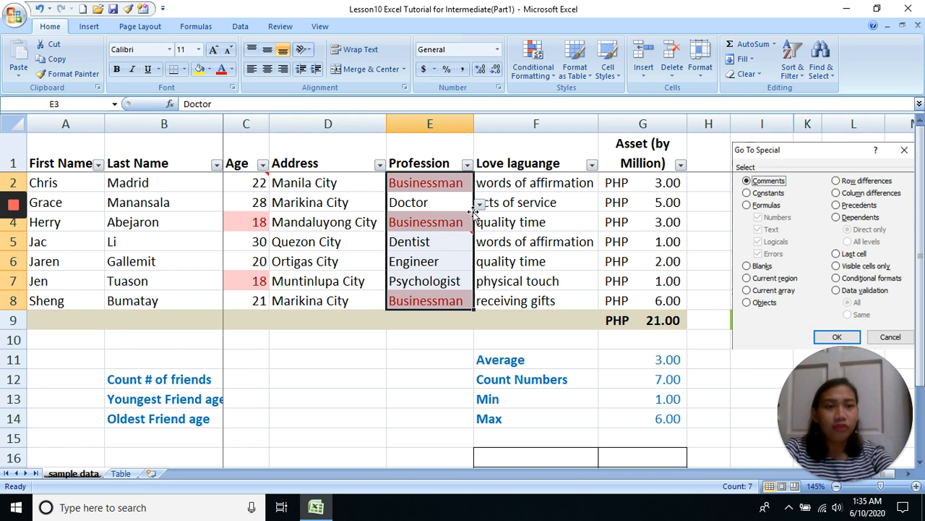
# Examine the validation drop-down choices in Profession cells E2 and E3, ending with cell E4 selected.
pyautogui.click(447, 183)
pyautogui.click(480, 186)
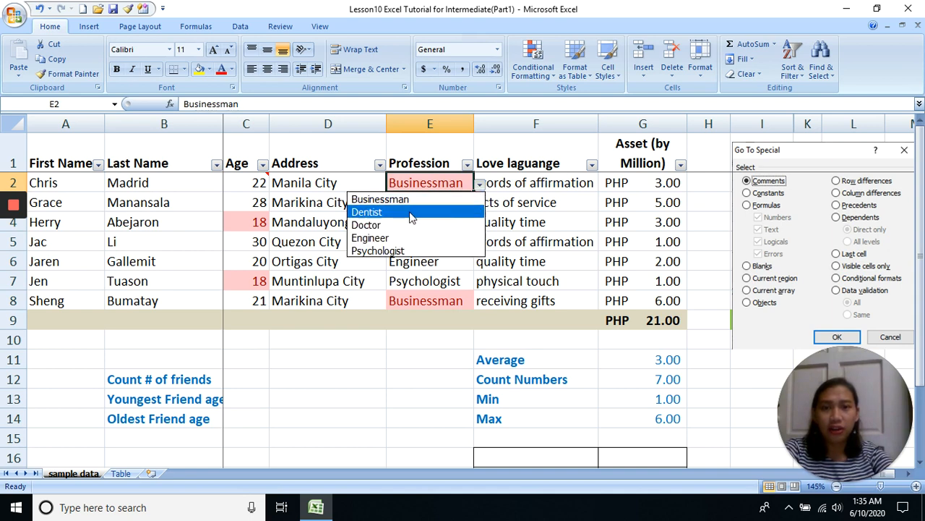
pyautogui.click(553, 198)
pyautogui.click(470, 203)
pyautogui.click(480, 205)
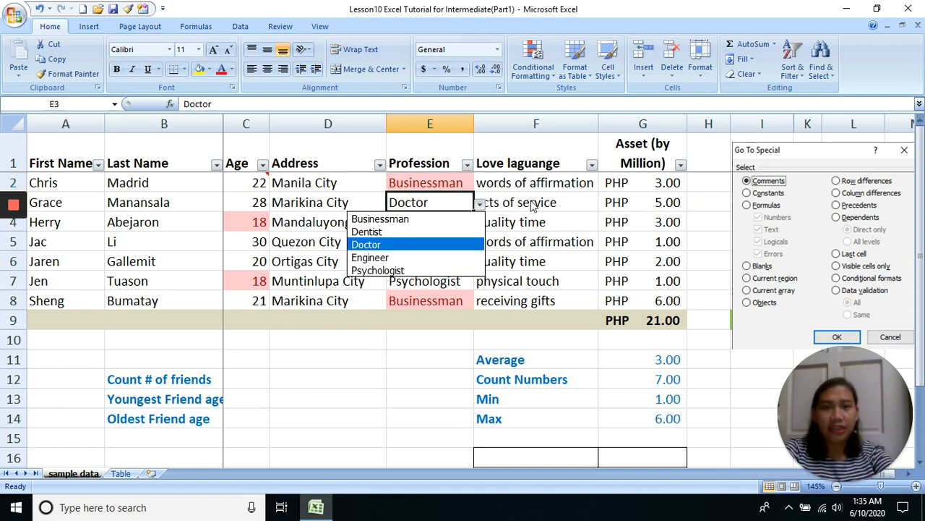
pyautogui.click(444, 222)
pyautogui.click(444, 222)
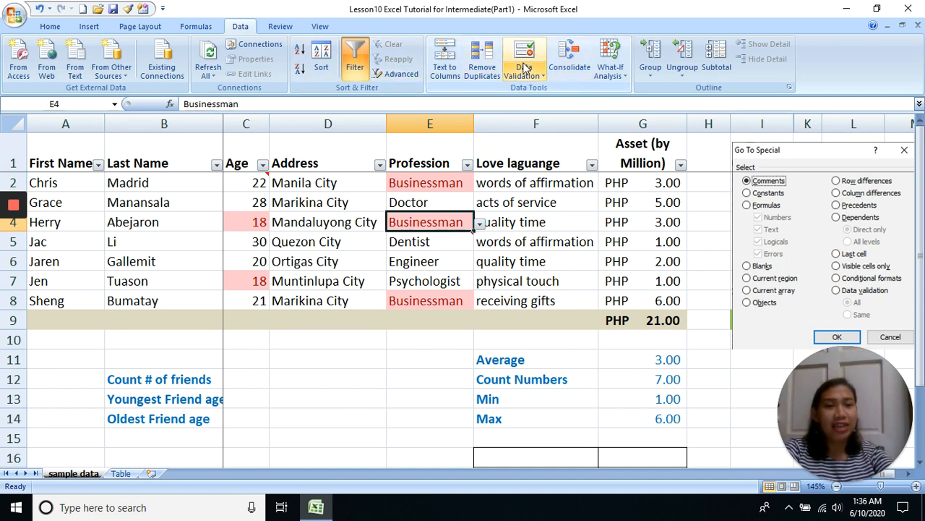
pyautogui.click(50, 27)
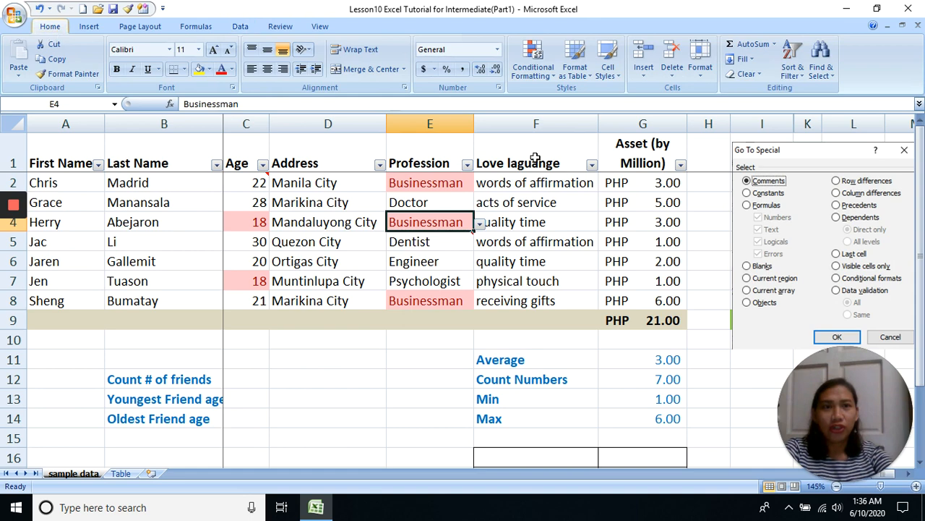
pyautogui.click(820, 75)
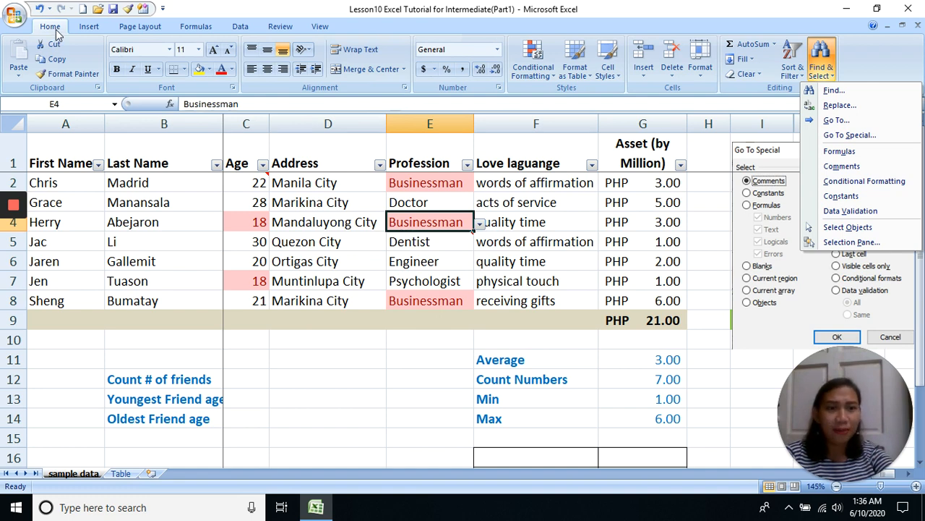
pyautogui.click(93, 28)
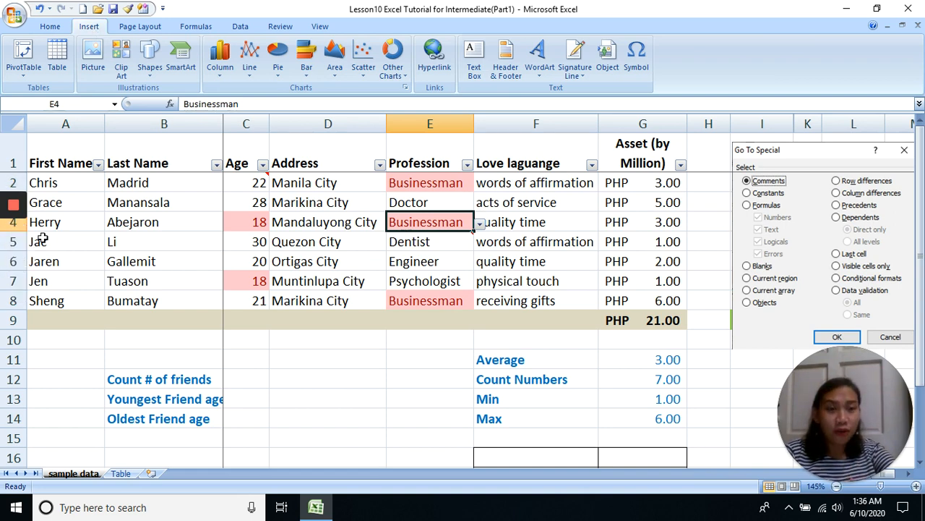
pyautogui.click(51, 26)
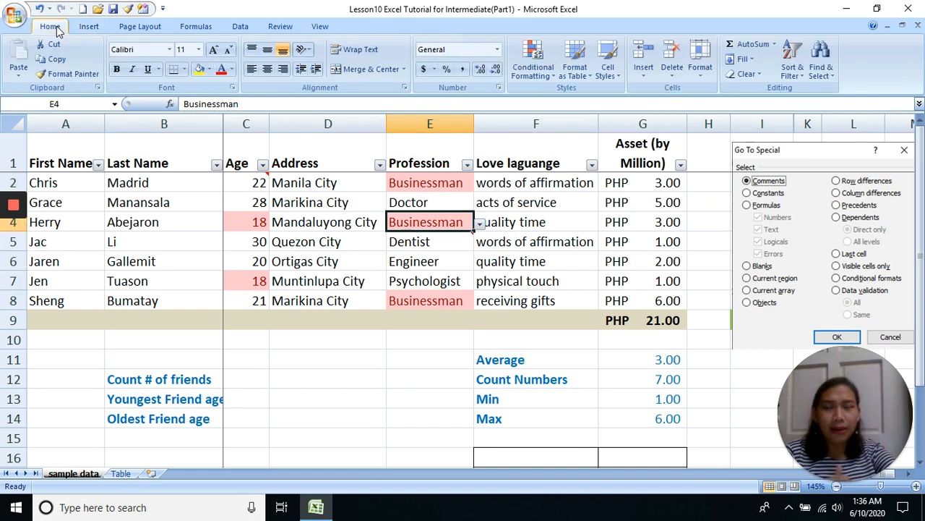
# Open Format Cells for cell E4 and look through its Number, Alignment, Font, Border, Fill and Protection options.
pyautogui.click(404, 87)
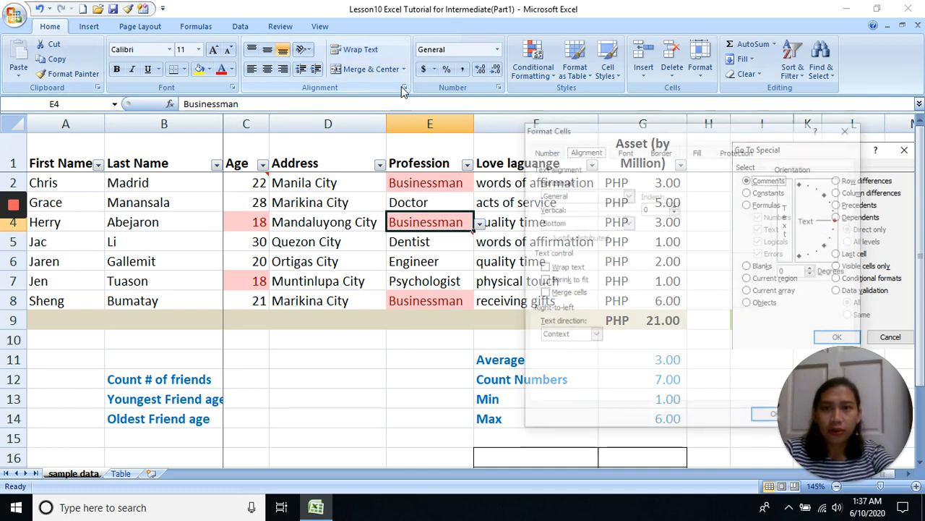
pyautogui.moveTo(650, 131); pyautogui.dragTo(441, 112)
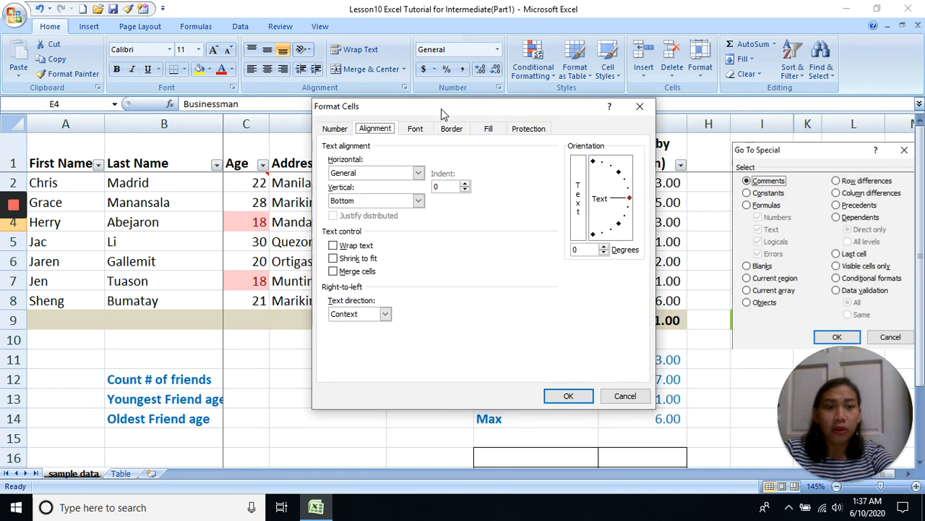
pyautogui.click(340, 129)
pyautogui.moveTo(415, 111); pyautogui.dragTo(418, 137)
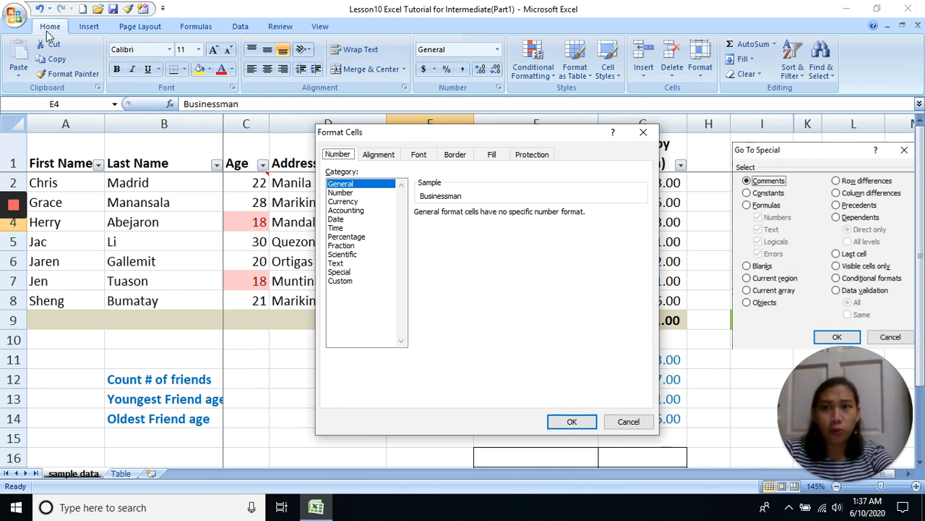
pyautogui.click(377, 156)
pyautogui.click(421, 156)
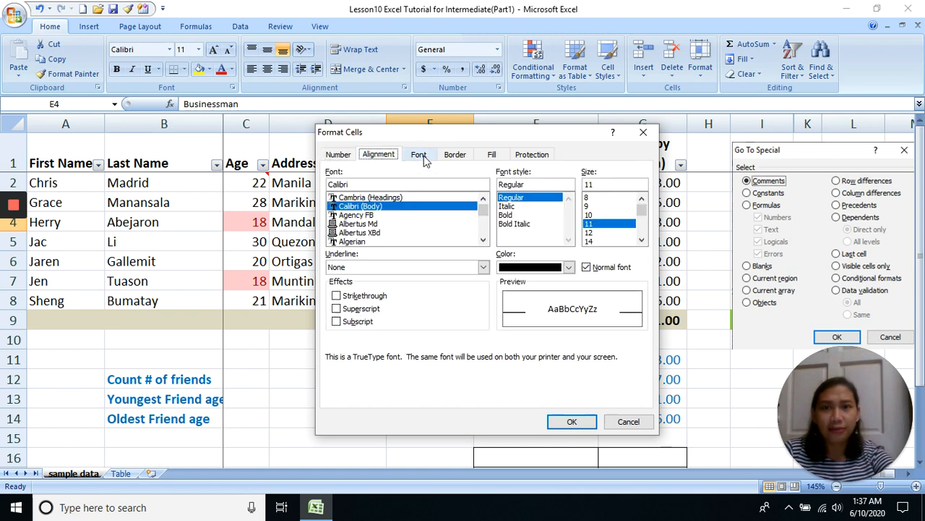
pyautogui.click(455, 155)
pyautogui.click(492, 156)
pyautogui.click(532, 155)
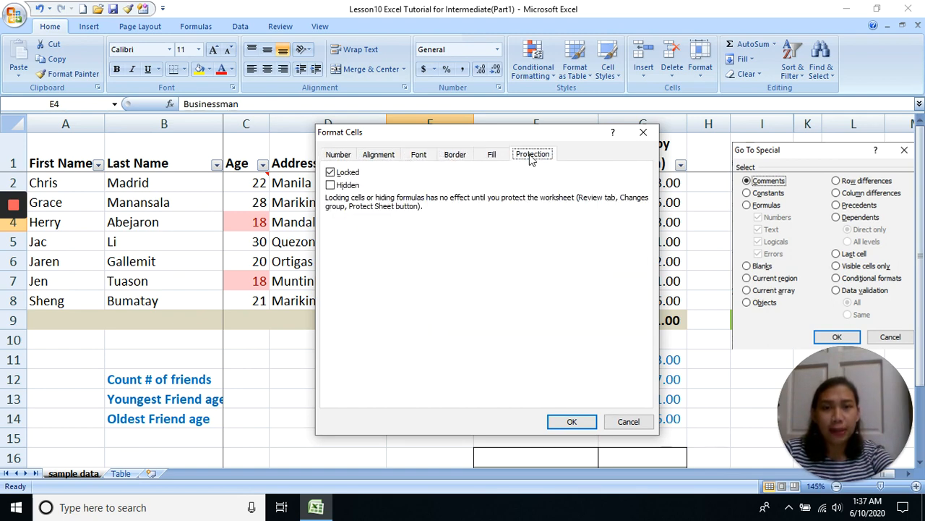
pyautogui.click(339, 156)
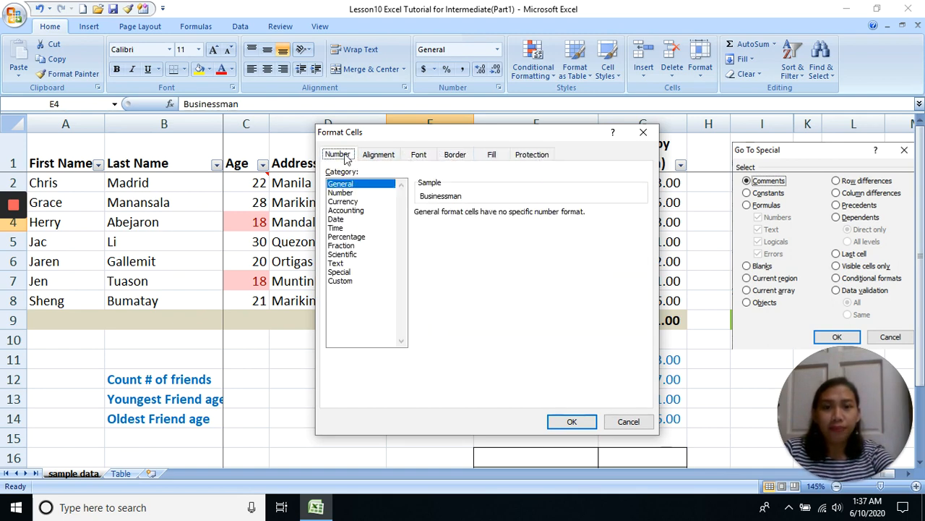
# Review the Alignment, Font, Border and Fill options for cell E4 again and close Format Cells without changes.
pyautogui.moveTo(13, 237)
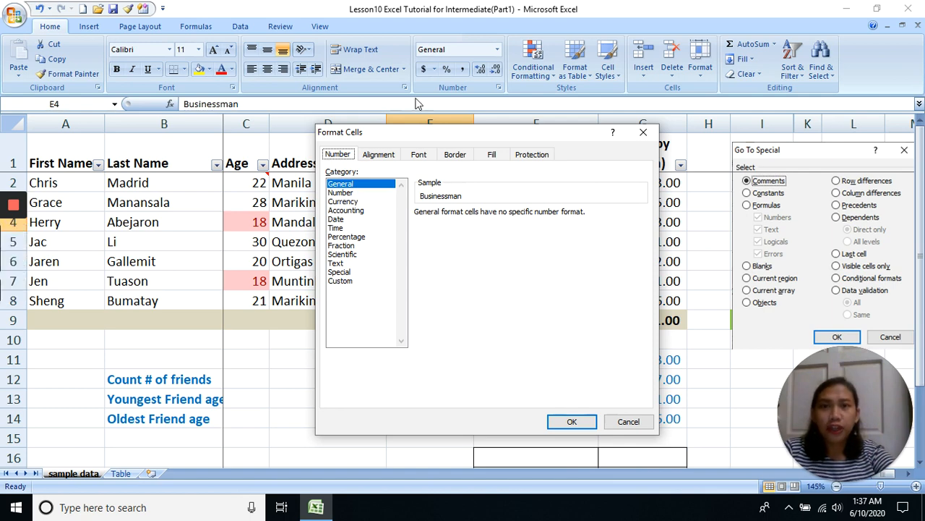
pyautogui.click(379, 156)
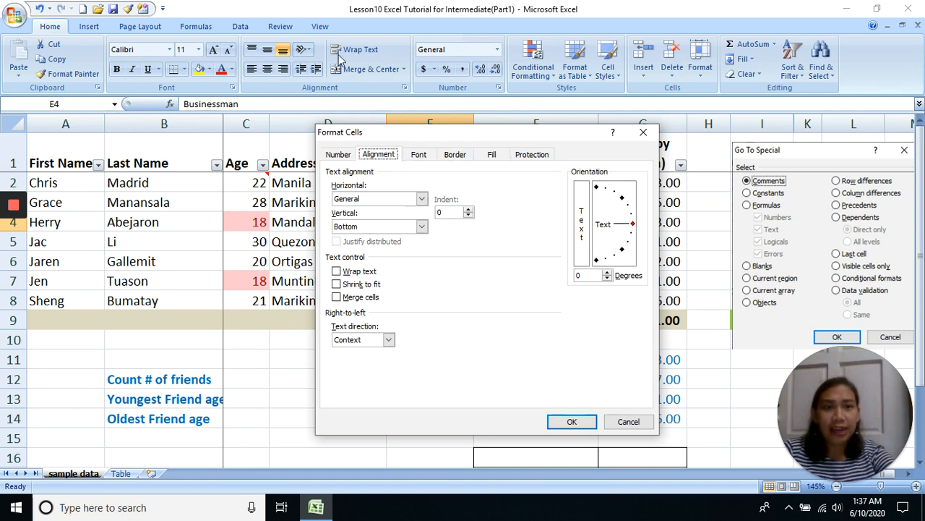
pyautogui.click(421, 156)
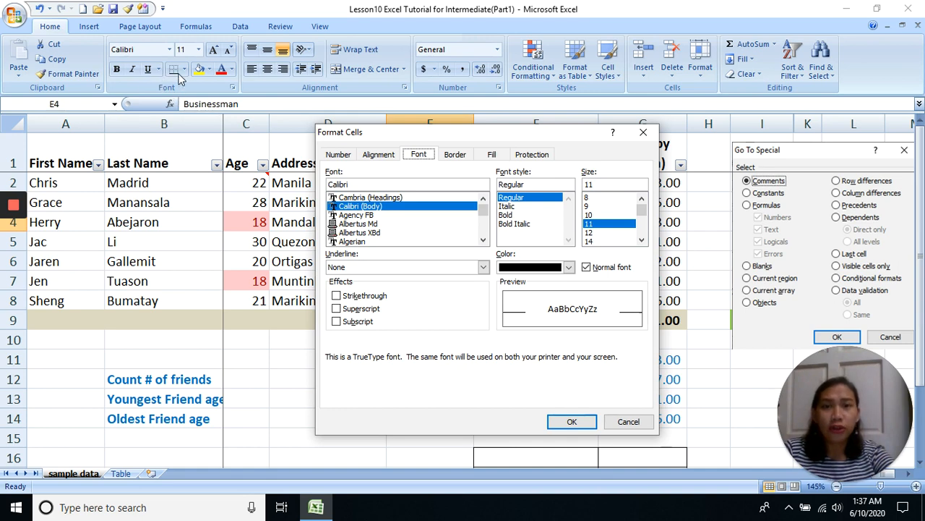
pyautogui.click(457, 158)
pyautogui.click(490, 156)
pyautogui.click(464, 159)
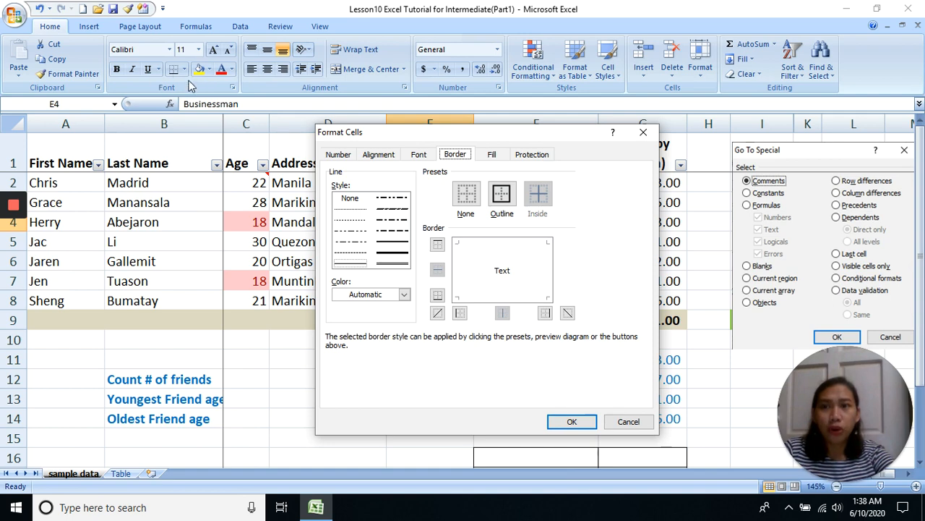
pyautogui.click(492, 154)
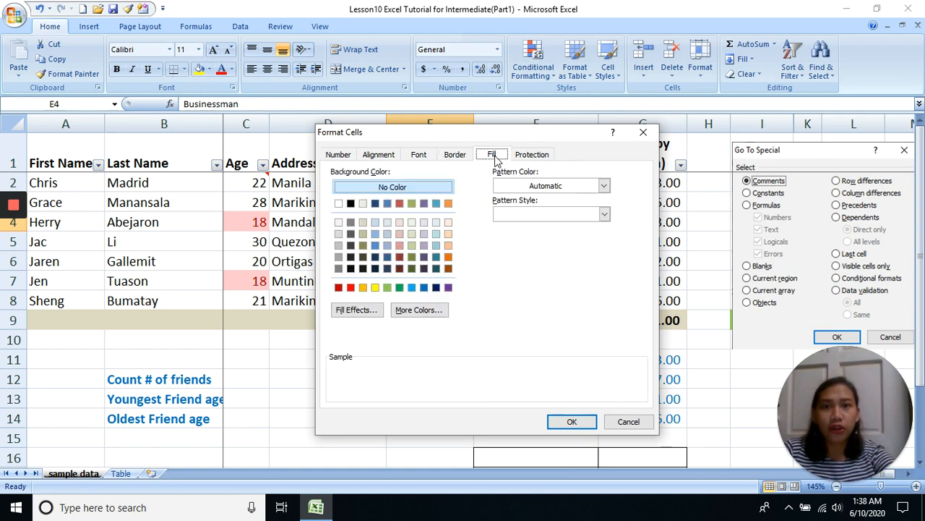
pyautogui.click(469, 154)
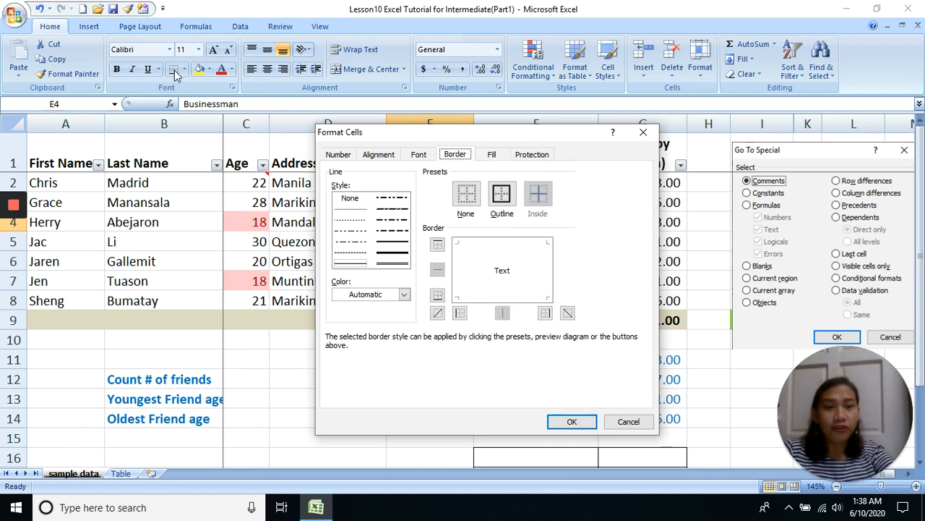
pyautogui.click(644, 128)
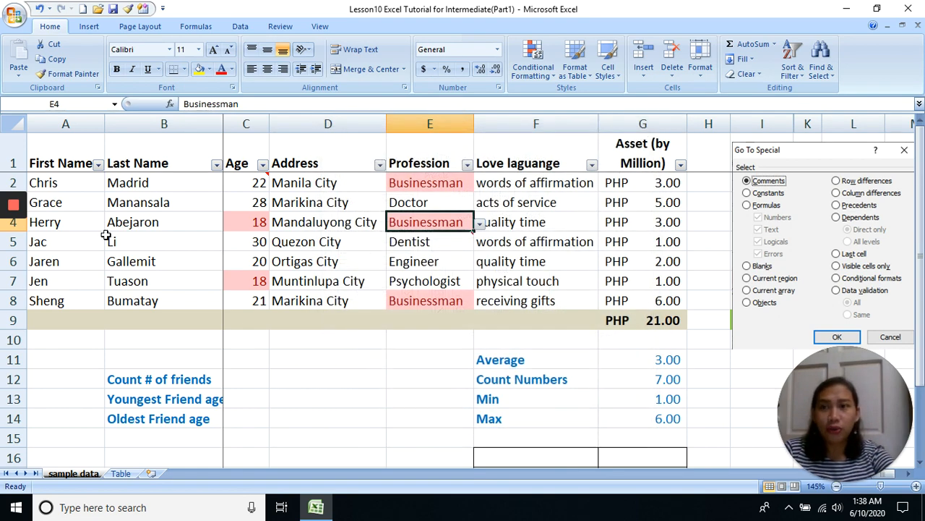
# Remove the Go To Special picture beside the table and select cell I1.
pyautogui.press('Escape')
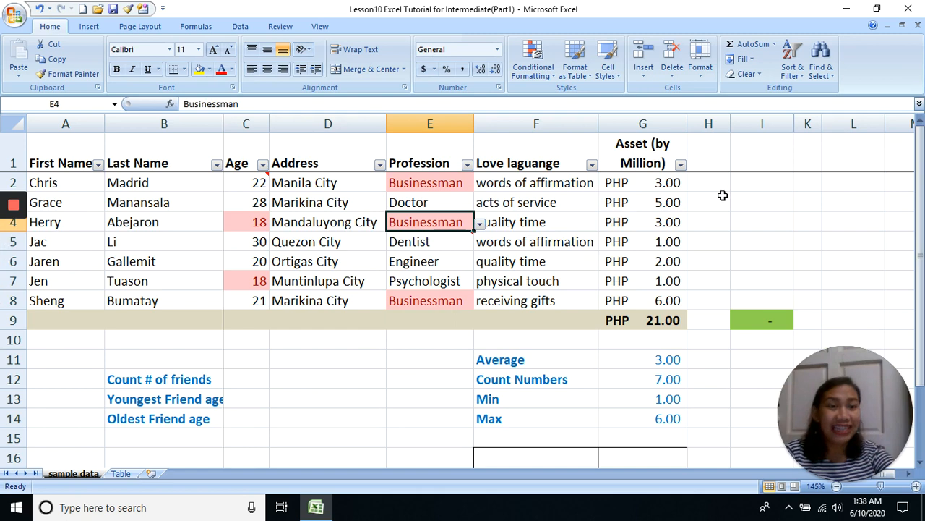
pyautogui.click(758, 159)
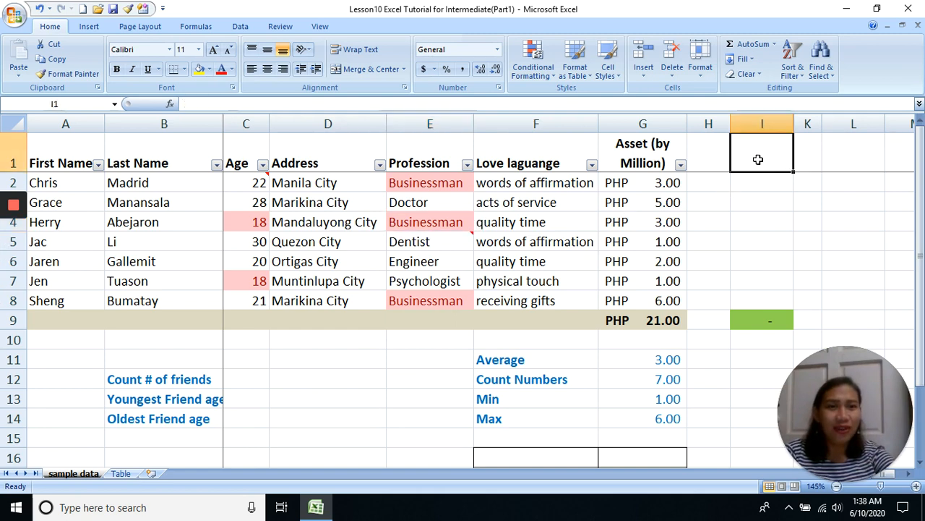
# Examine the commands offered for cells I1, H3 and D2, including Format Cells, without applying any.
pyautogui.rightClick(759, 162)
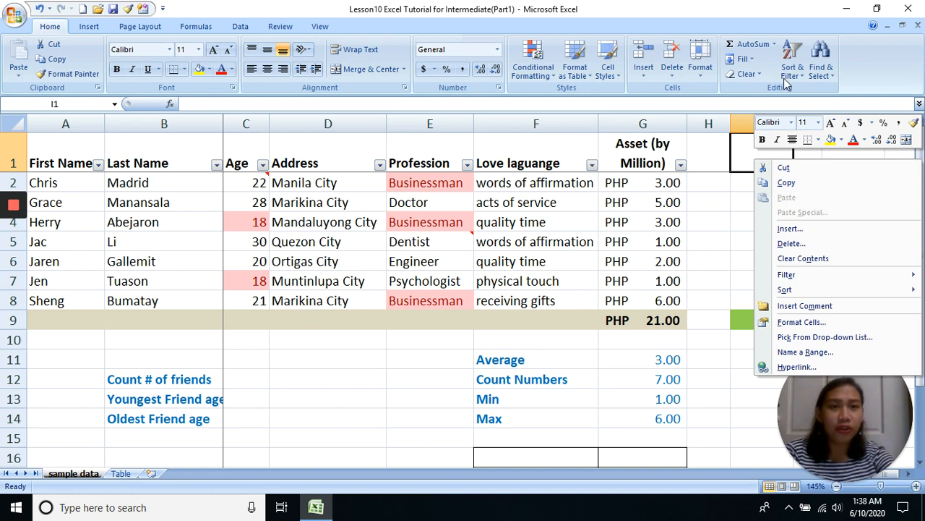
pyautogui.moveTo(825, 292)
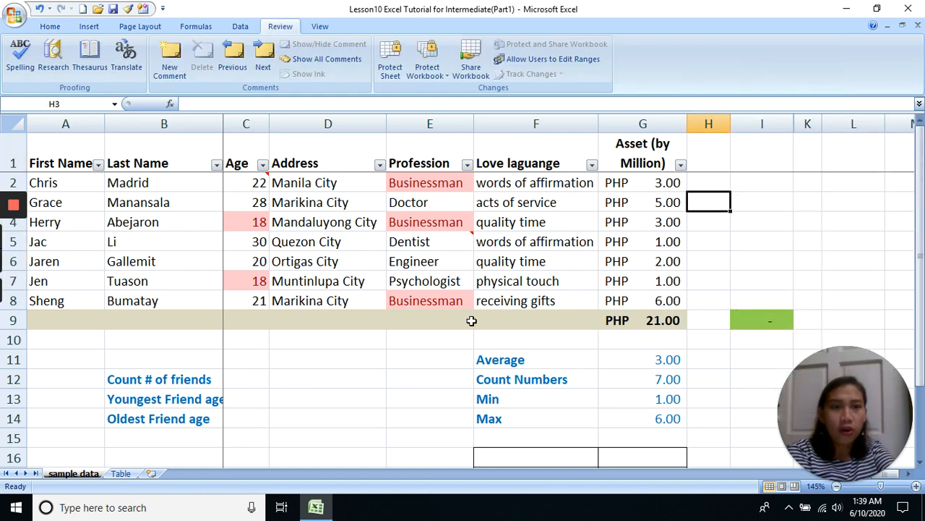
pyautogui.rightClick(713, 205)
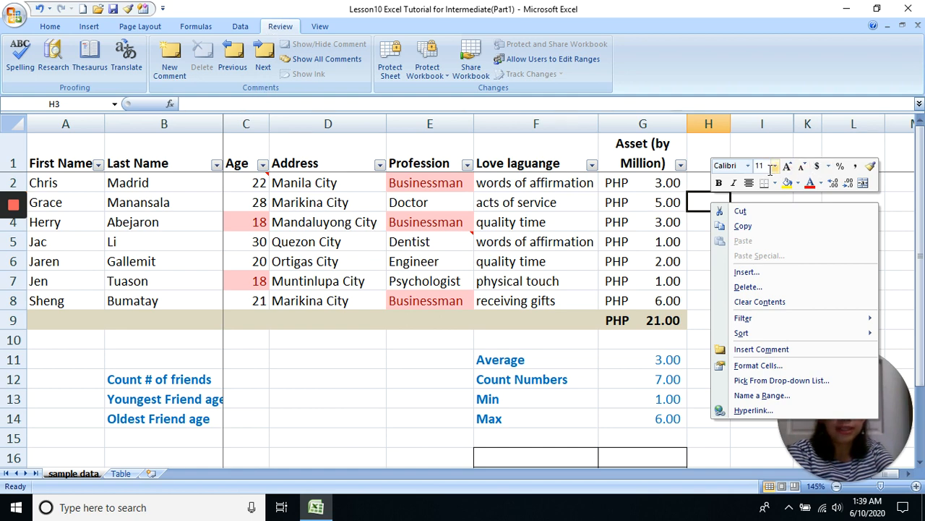
pyautogui.rightClick(347, 183)
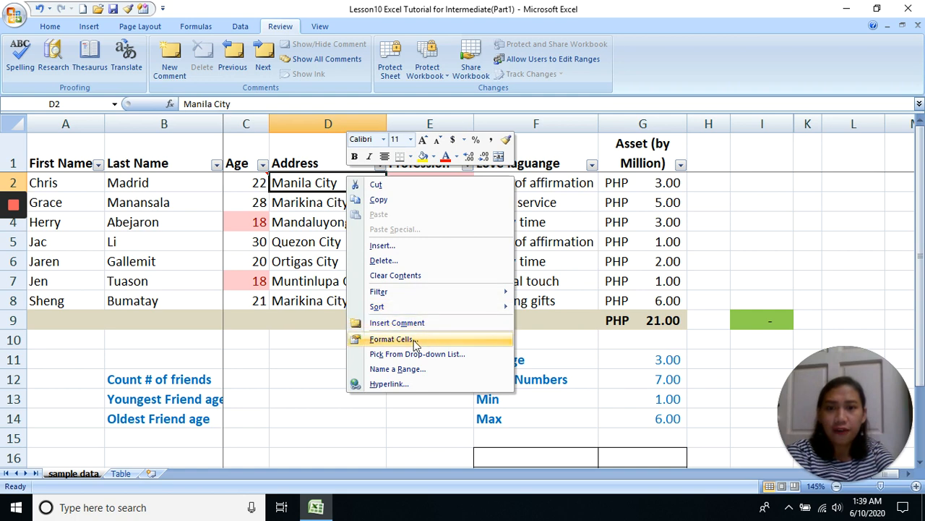
pyautogui.press('Escape')
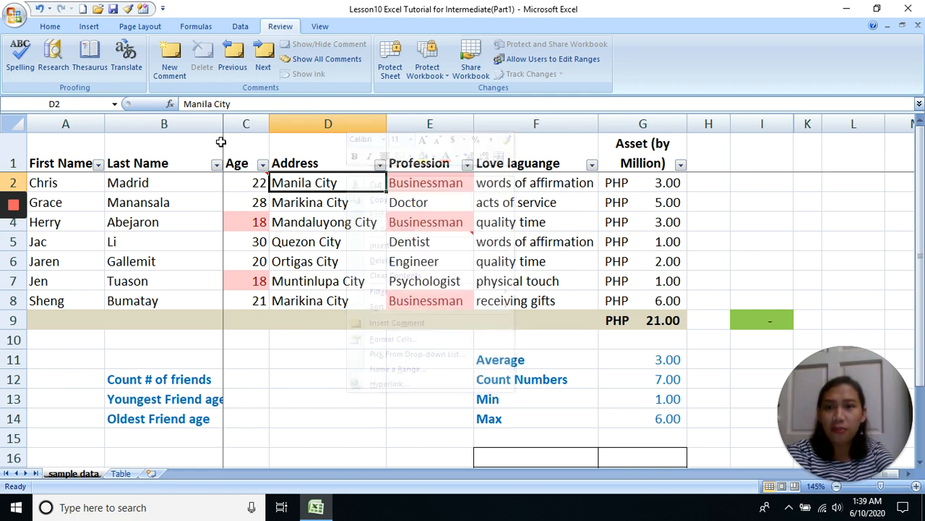
pyautogui.click(50, 26)
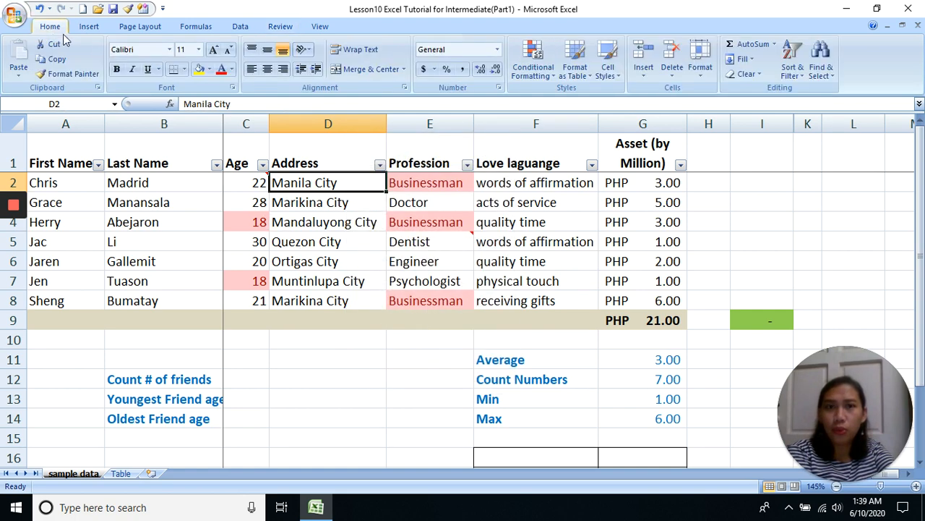
# Examine the commands offered for address cells D2 and D3 without applying any, and select cell D1.
pyautogui.rightClick(338, 184)
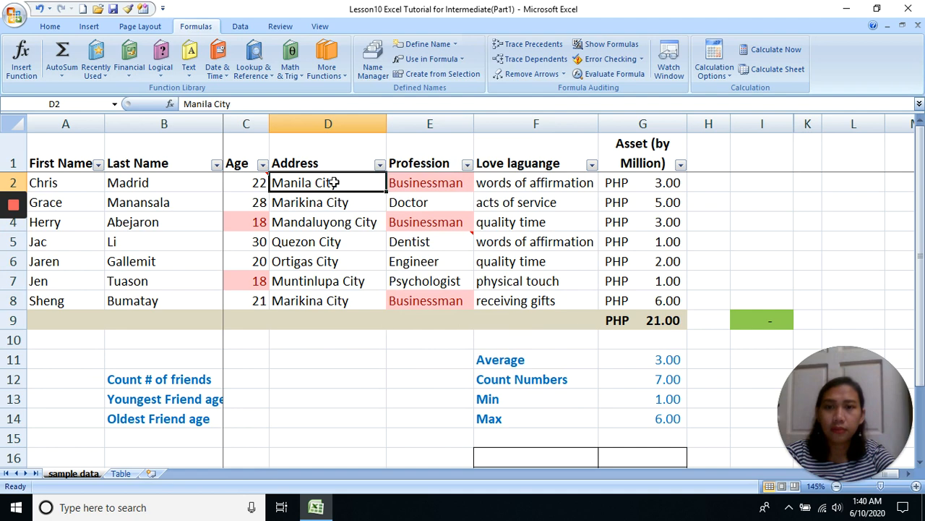
pyautogui.rightClick(339, 184)
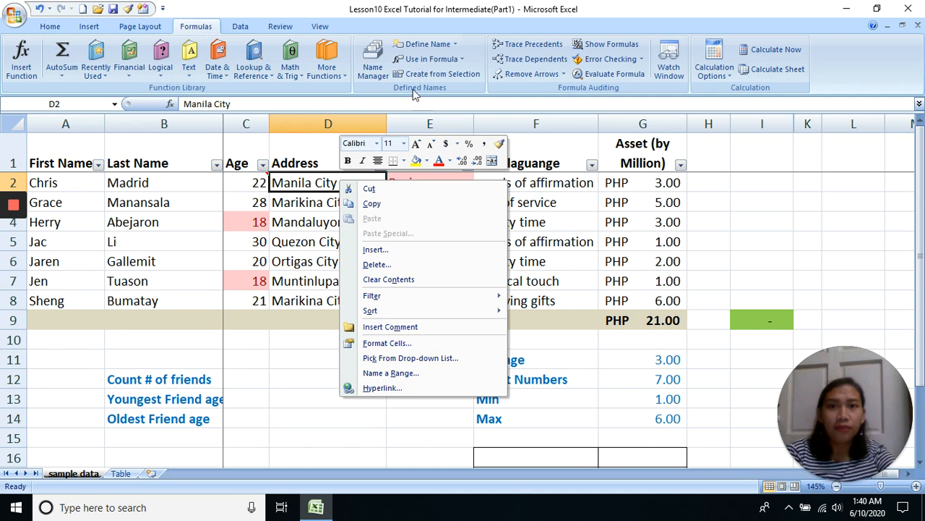
pyautogui.click(569, 205)
pyautogui.click(570, 206)
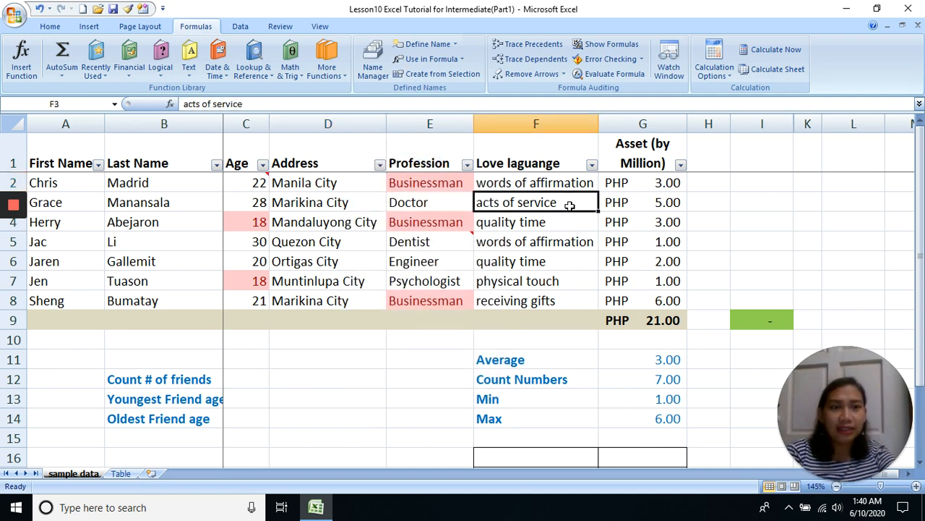
pyautogui.click(55, 27)
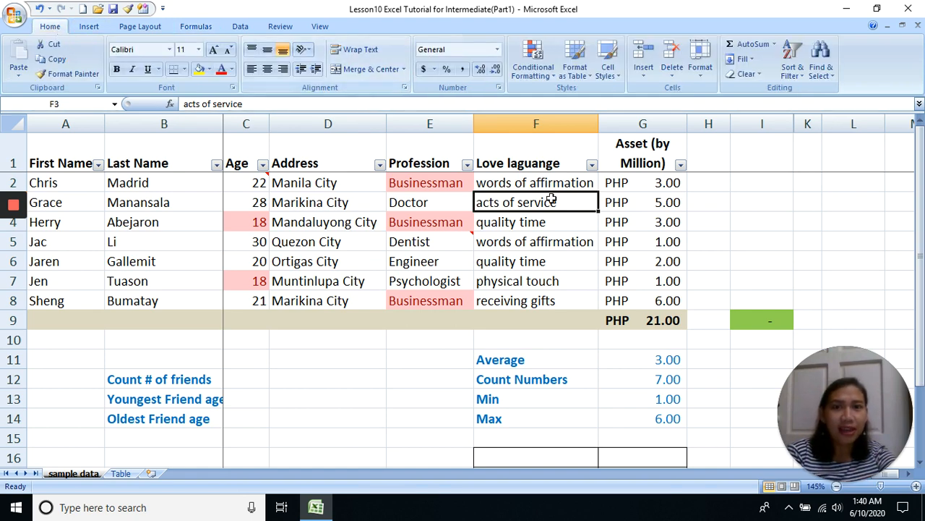
pyautogui.rightClick(344, 204)
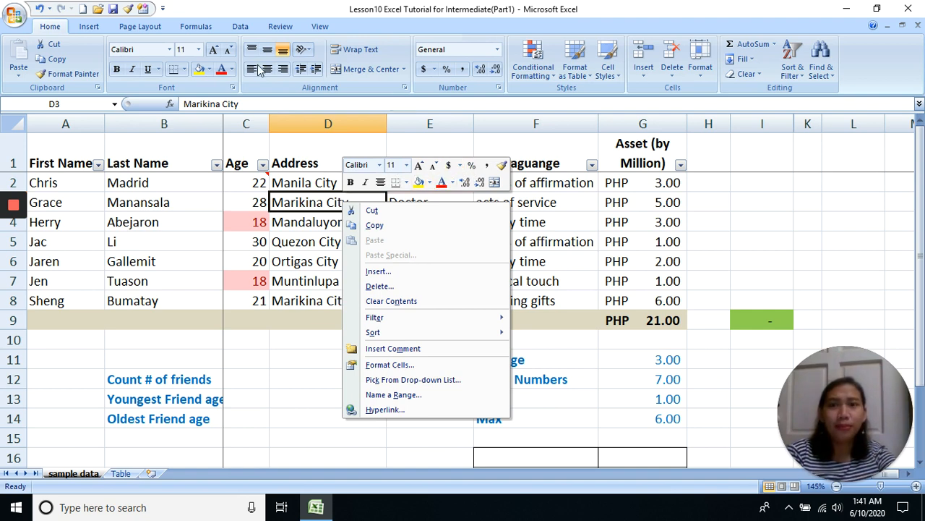
pyautogui.click(322, 153)
pyautogui.click(316, 146)
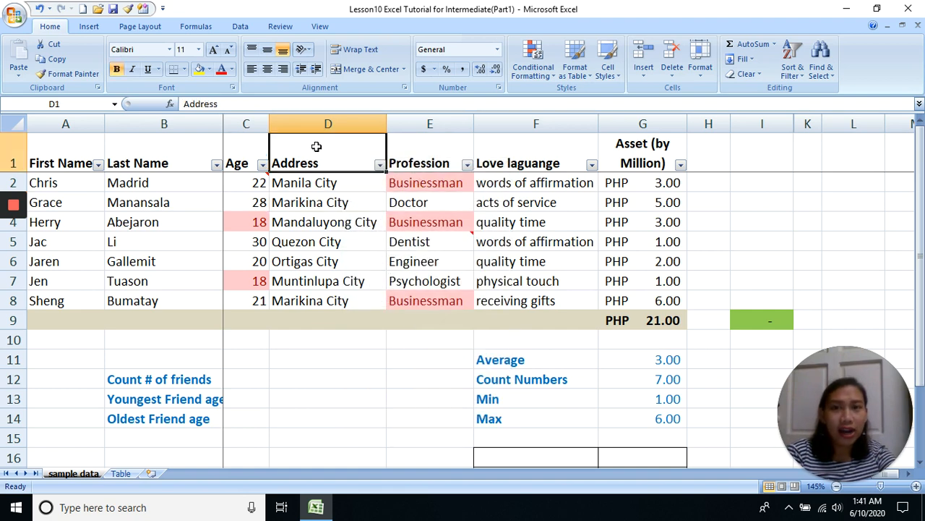
# Compare the commands offered for the whole Address column D with those for row 12.
pyautogui.click(328, 123)
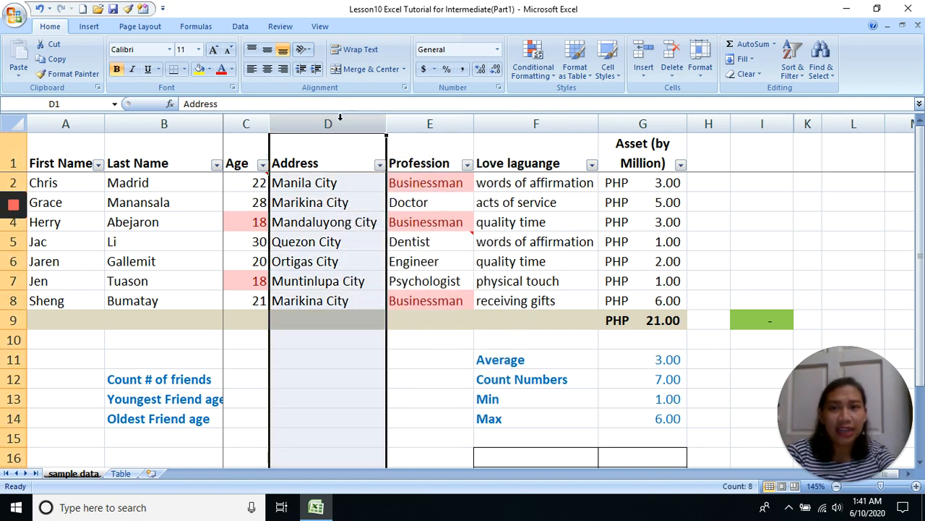
pyautogui.rightClick(340, 120)
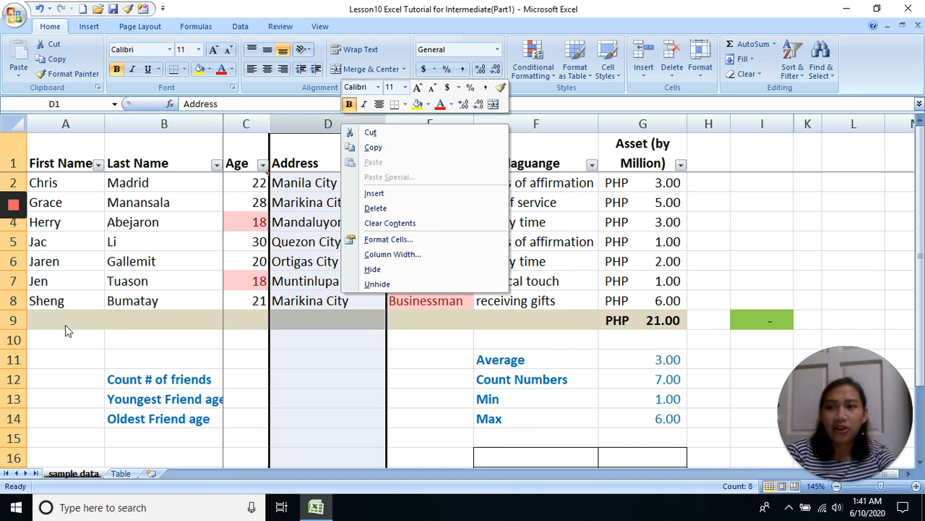
pyautogui.click(14, 379)
pyautogui.rightClick(13, 381)
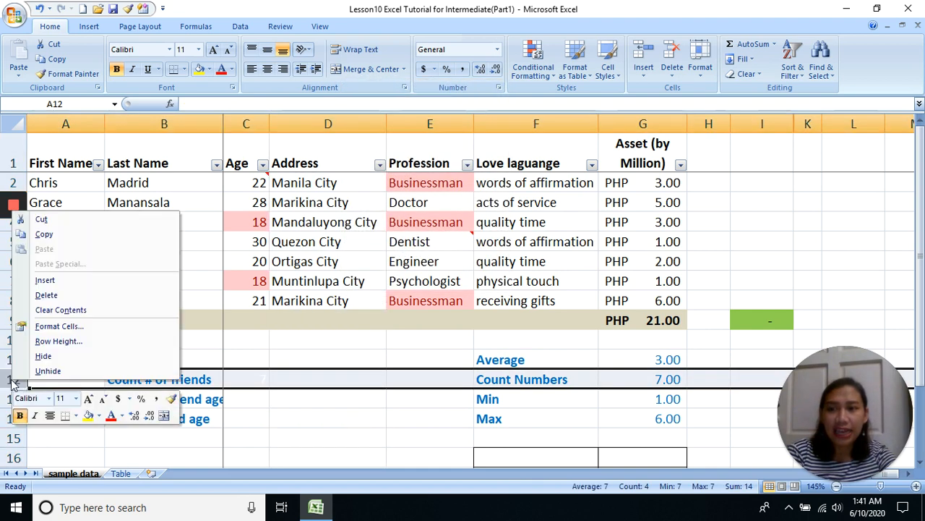
pyautogui.click(354, 124)
pyautogui.click(356, 126)
pyautogui.rightClick(358, 129)
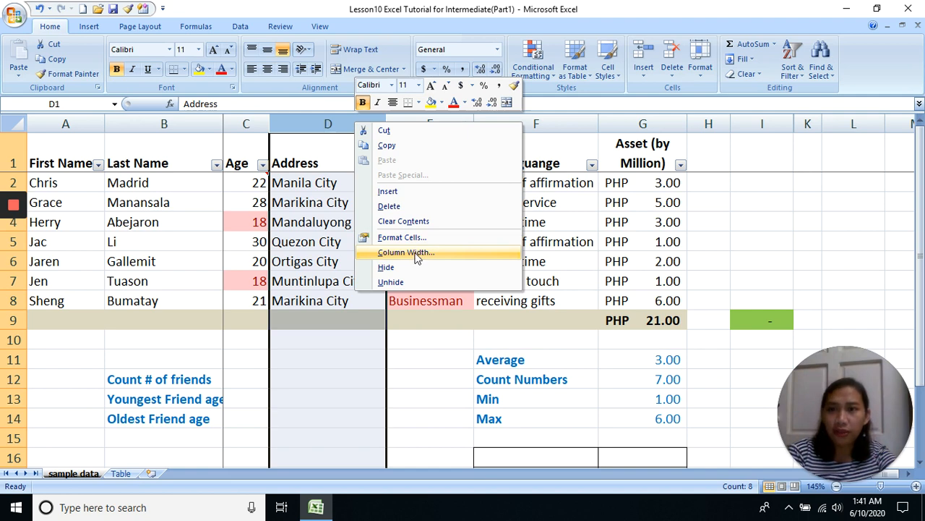
# Review the column D and row 12 commands again beside the cell-command picture, and select cell D5 without applying any.
pyautogui.click(12, 237)
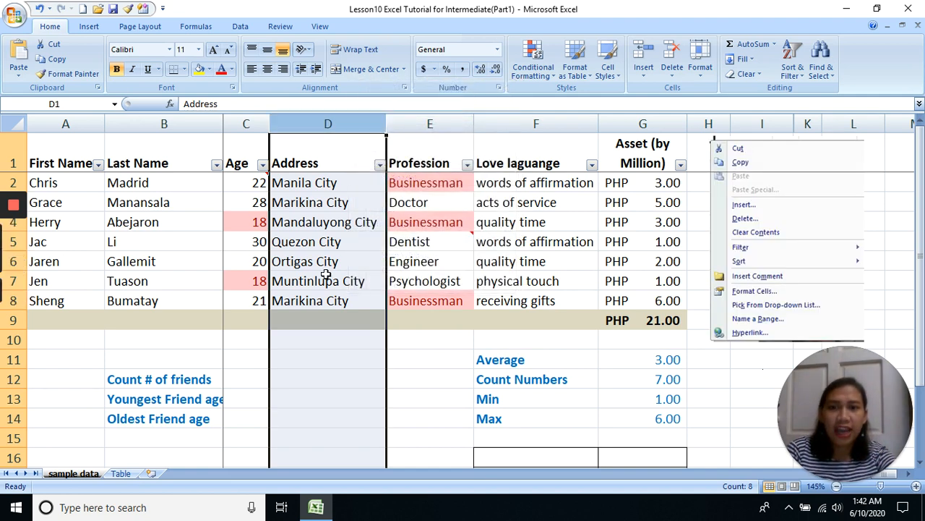
pyautogui.rightClick(349, 127)
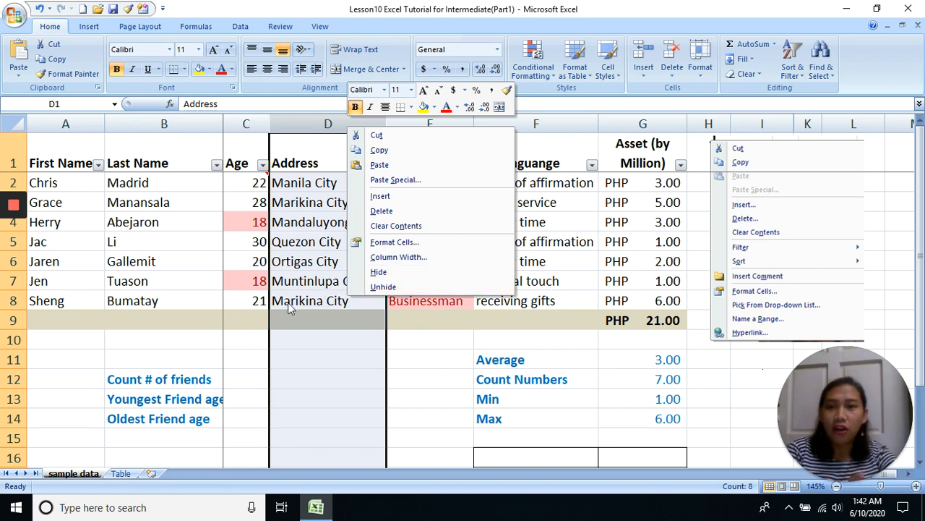
pyautogui.rightClick(16, 379)
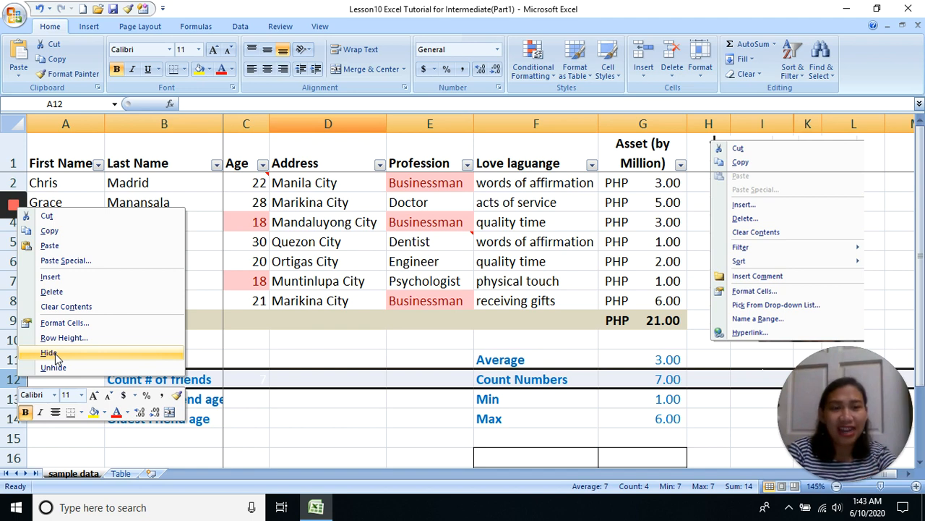
pyautogui.click(336, 245)
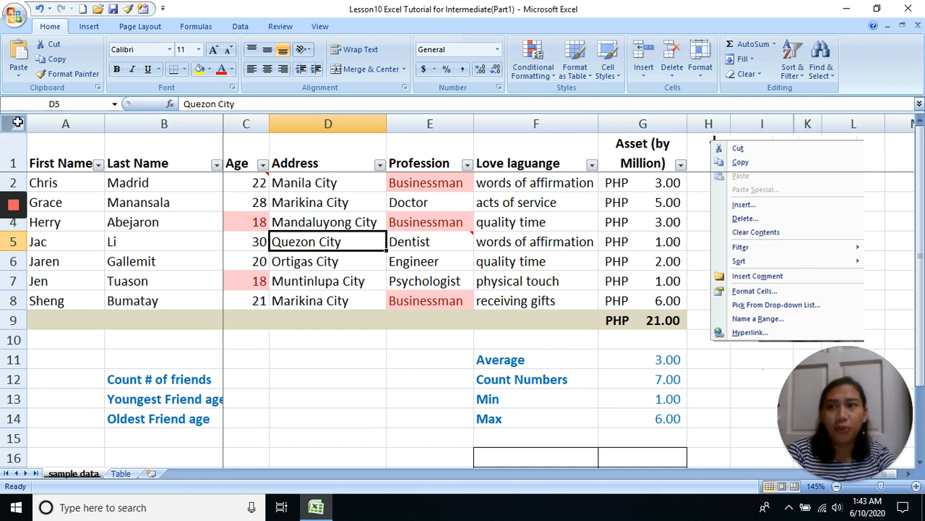
# Create a table with headers from range A1:G8 on the Table sheet.
pyautogui.click(92, 27)
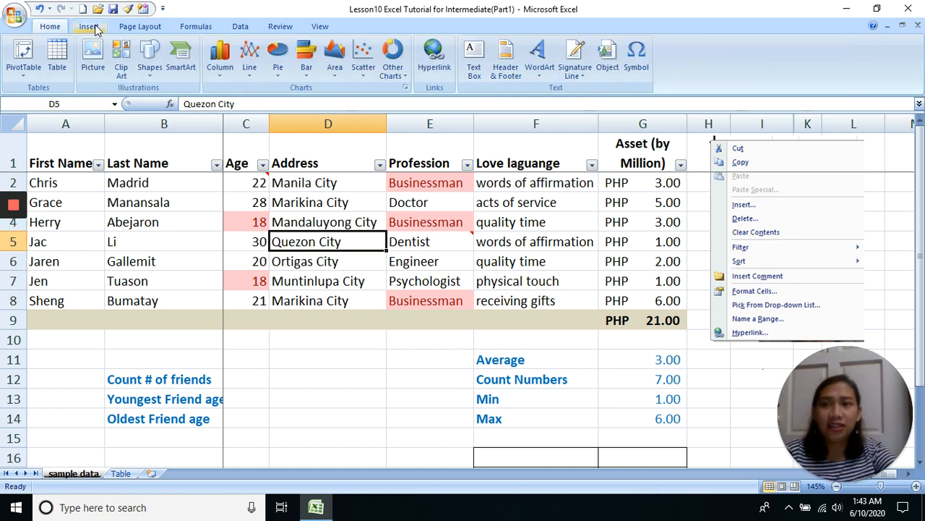
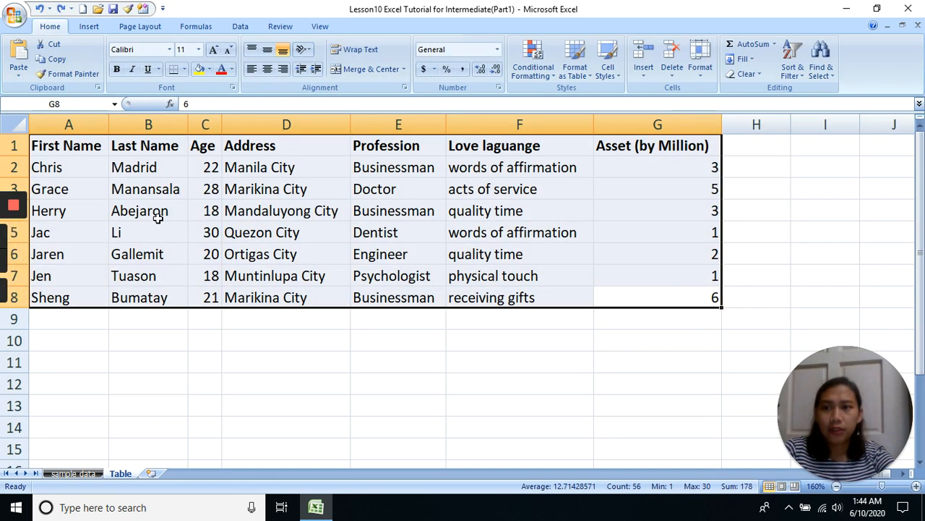
pyautogui.click(159, 215)
pyautogui.moveTo(661, 296); pyautogui.dragTo(76, 95)
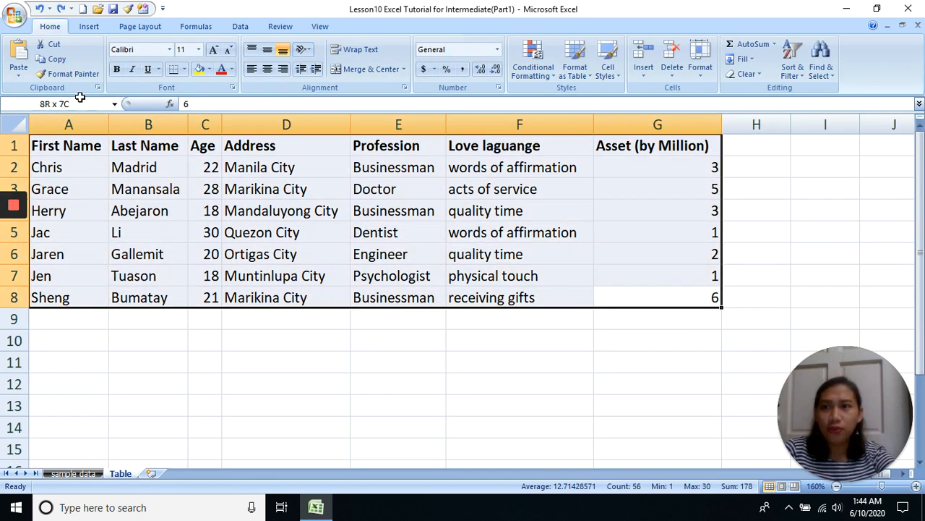
pyautogui.click(89, 27)
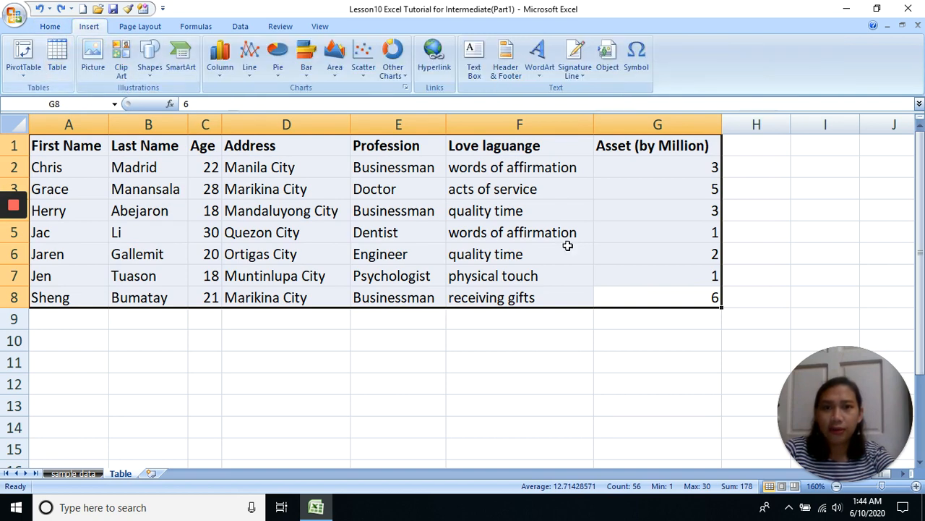
pyautogui.click(654, 254)
pyautogui.moveTo(649, 296); pyautogui.dragTo(42, 143)
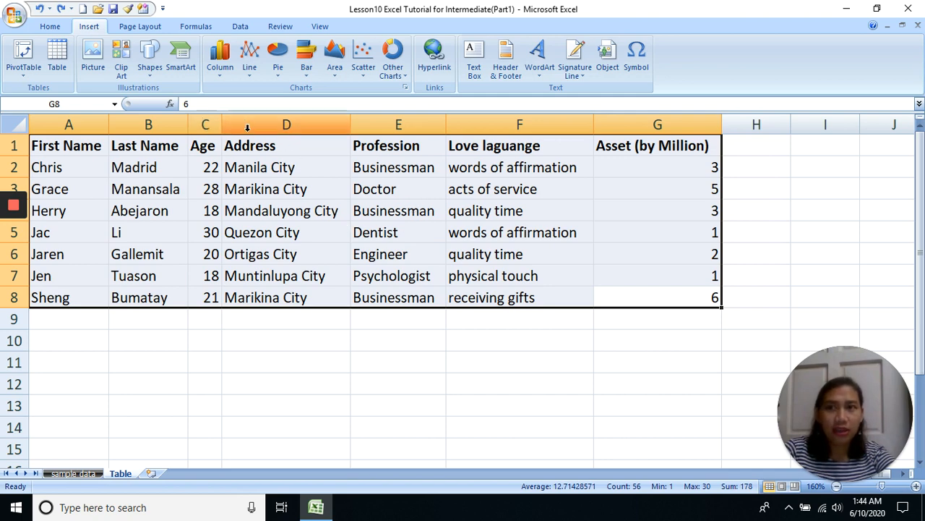
pyautogui.click(55, 54)
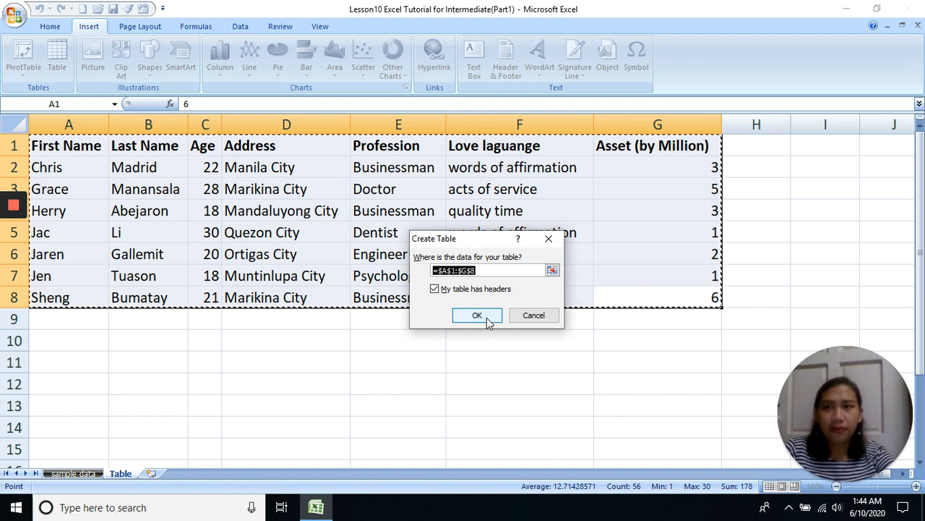
pyautogui.click(487, 317)
pyautogui.click(517, 233)
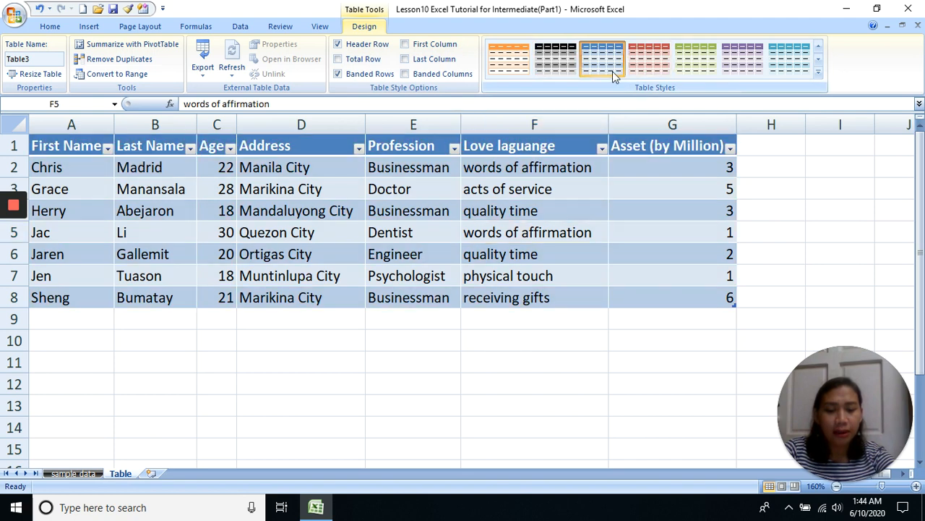
# Examine the insertion, table design and Format as Table options available for the new table's cells and full range.
pyautogui.click(89, 26)
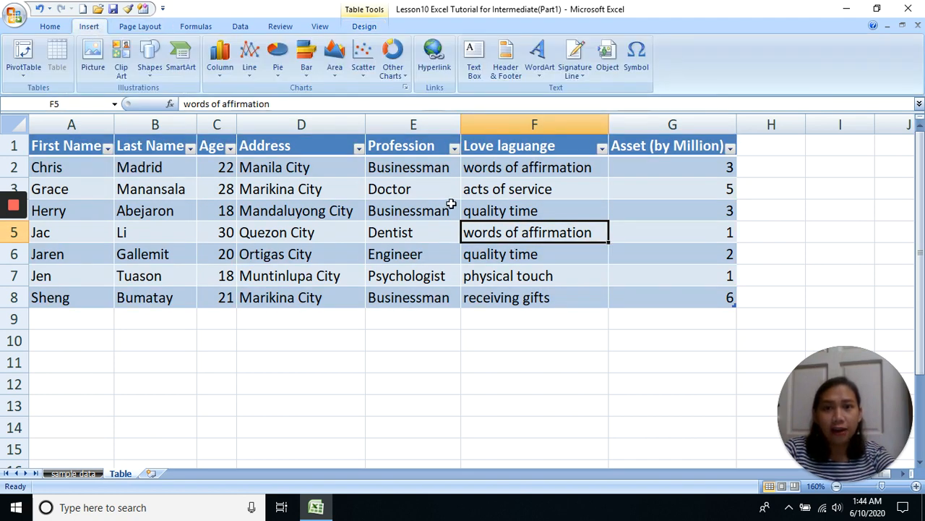
pyautogui.click(469, 174)
pyautogui.click(363, 26)
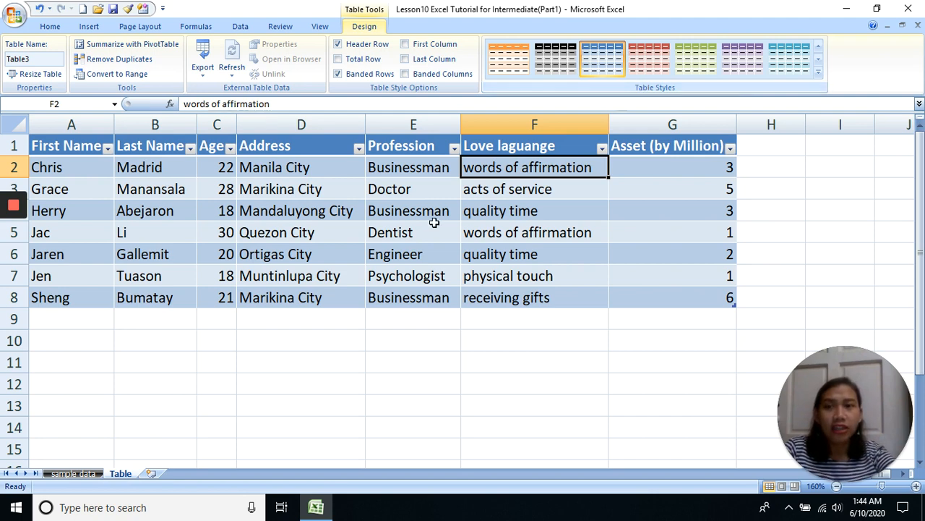
pyautogui.click(274, 190)
pyautogui.click(180, 184)
pyautogui.moveTo(83, 147); pyautogui.dragTo(662, 292)
pyautogui.click(85, 27)
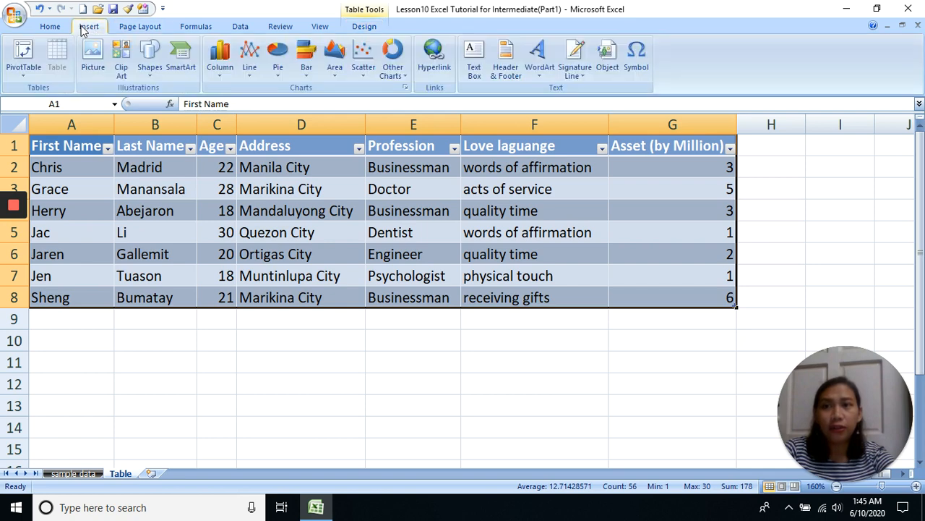
pyautogui.click(50, 27)
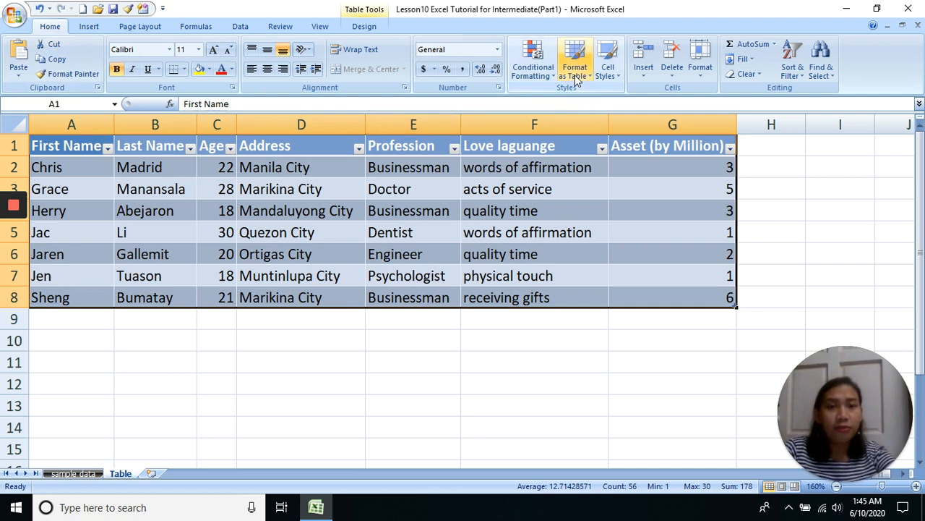
pyautogui.click(445, 233)
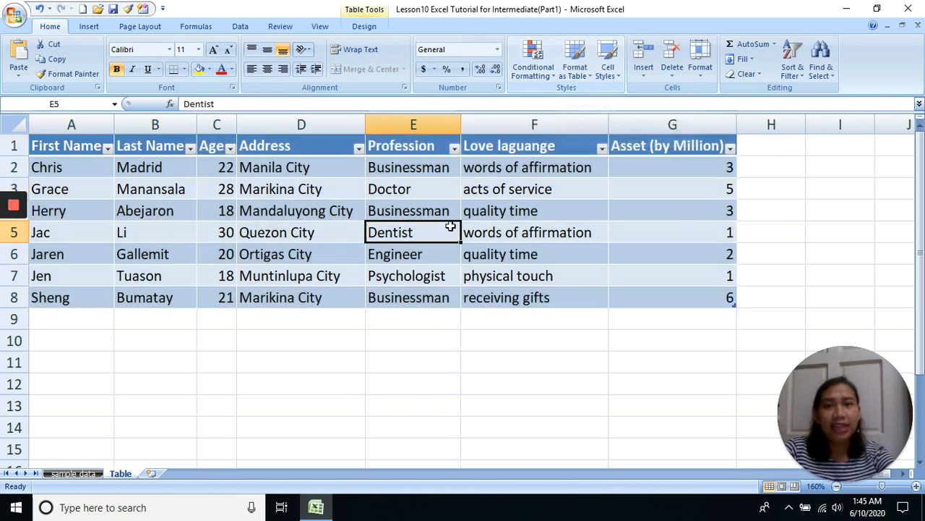
pyautogui.click(504, 197)
# Look through the illustration options, shape gallery and chart types without inserting anything.
pyautogui.click(90, 27)
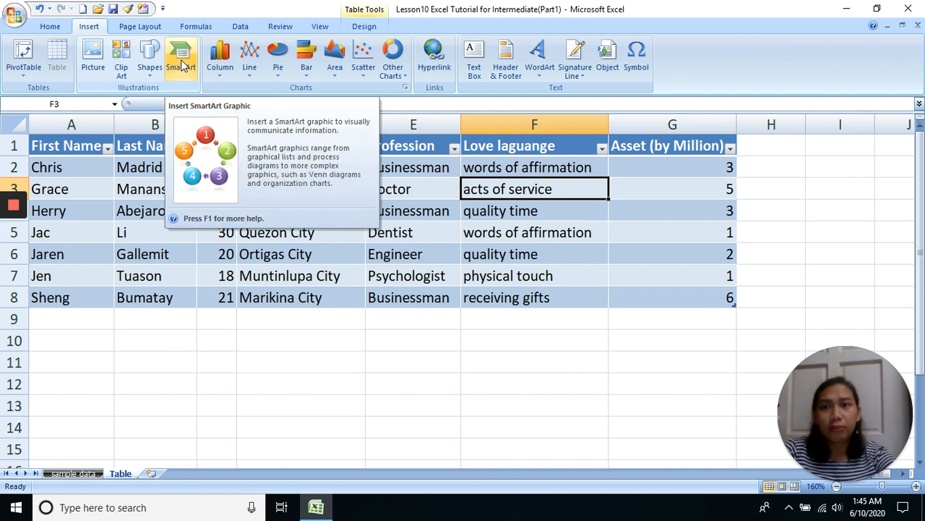
pyautogui.click(151, 58)
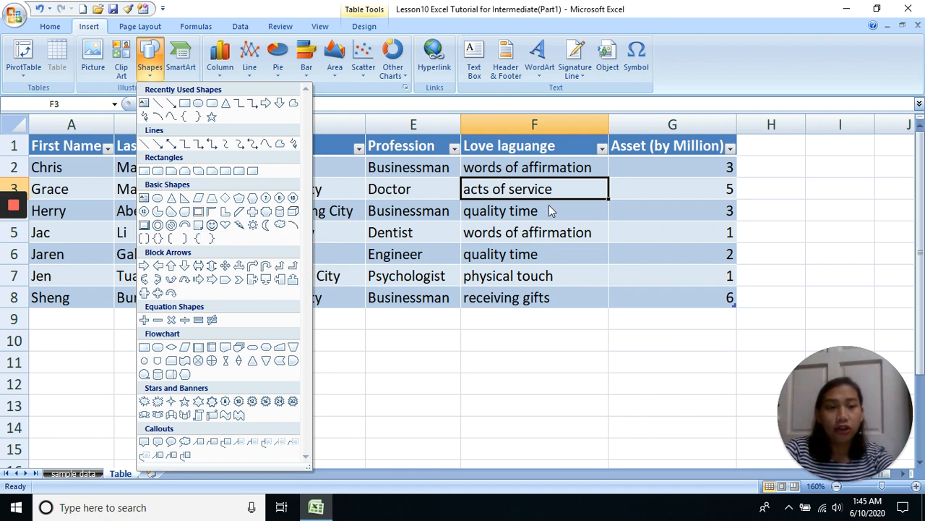
pyautogui.click(17, 234)
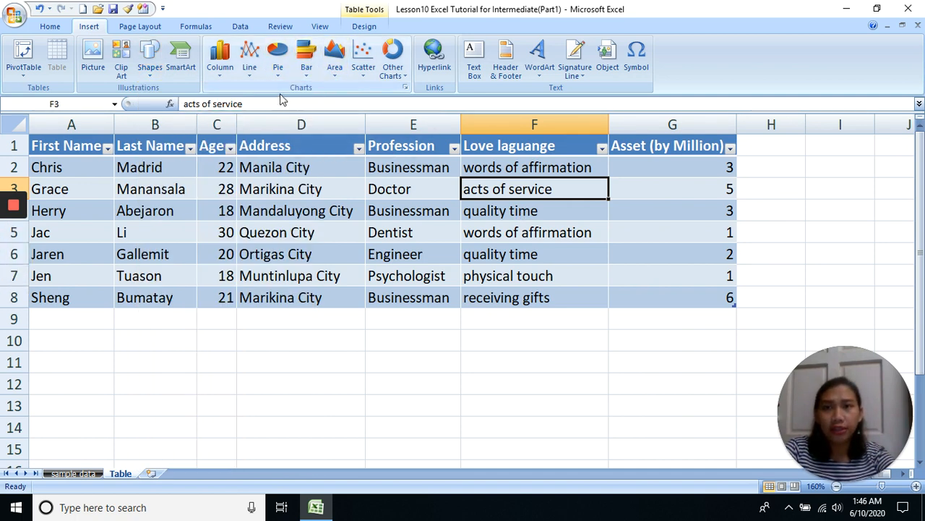
pyautogui.moveTo(12, 236)
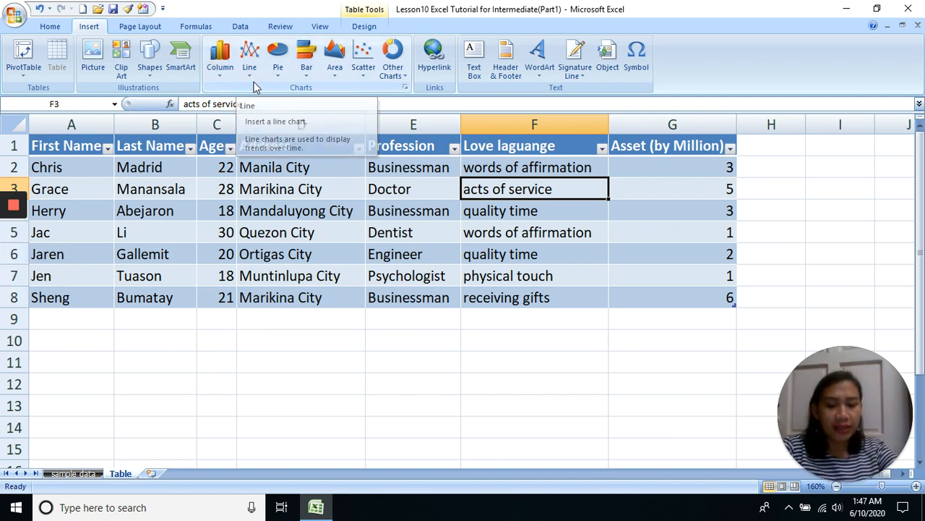
# Insert a 2-D 100% stacked column chart from the asset values in G2:G8, and select cell B11.
pyautogui.moveTo(706, 177); pyautogui.dragTo(708, 275)
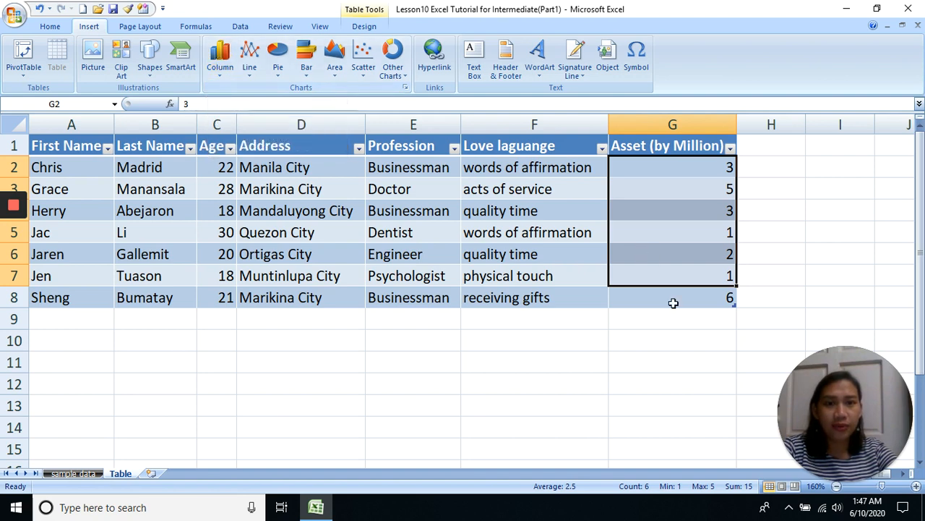
pyautogui.moveTo(715, 166); pyautogui.dragTo(714, 297)
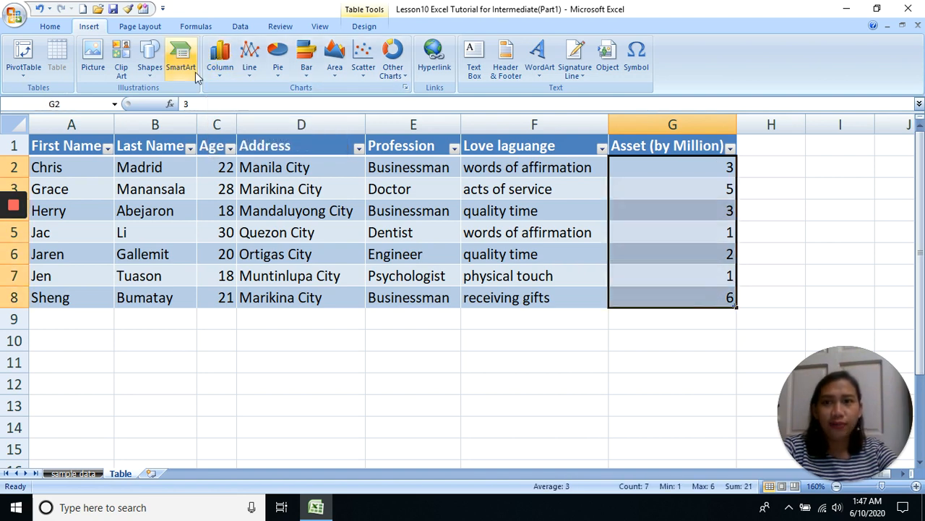
pyautogui.click(220, 56)
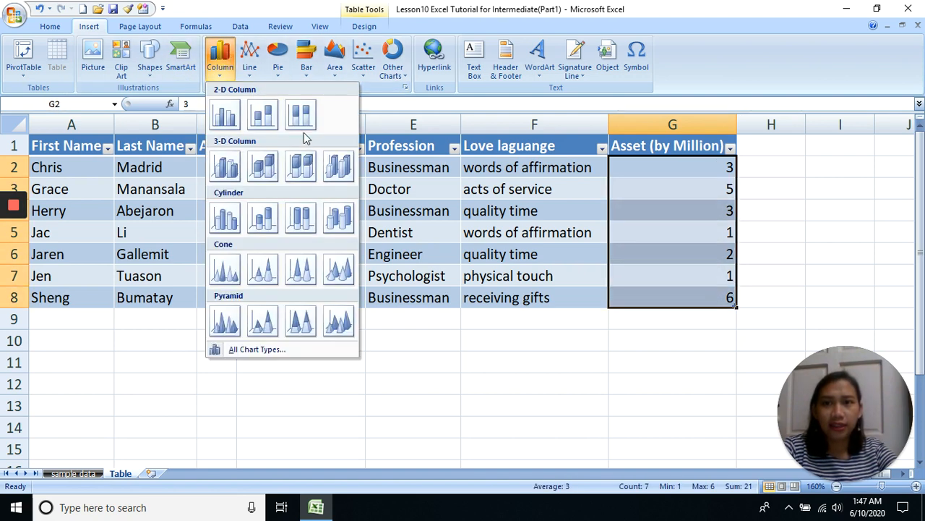
pyautogui.click(304, 131)
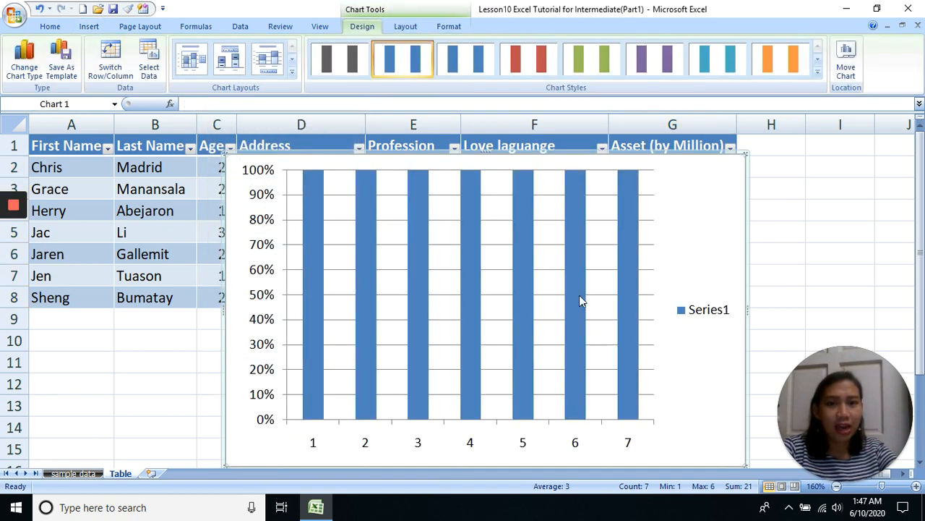
pyautogui.click(120, 356)
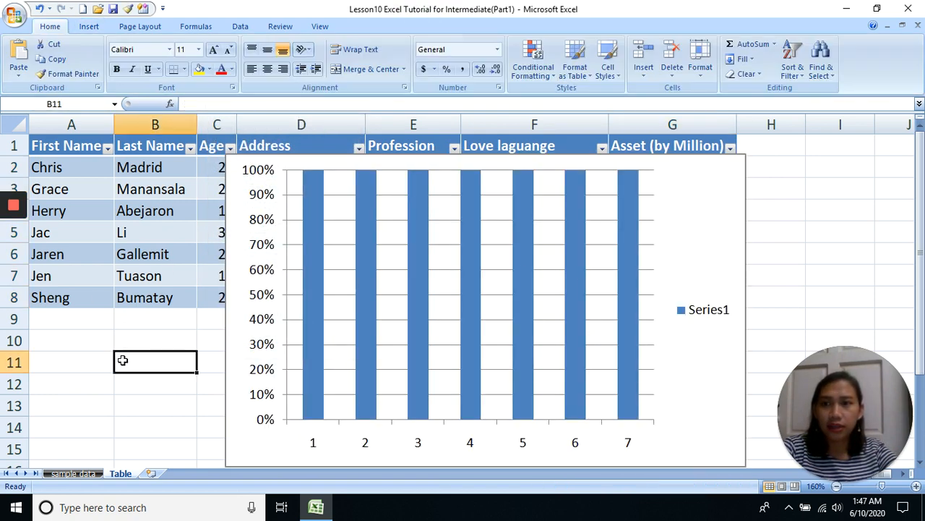
# Undo the insertion of the 100% stacked column chart.
pyautogui.click(39, 8)
pyautogui.hotkey('ctrl', 'z')
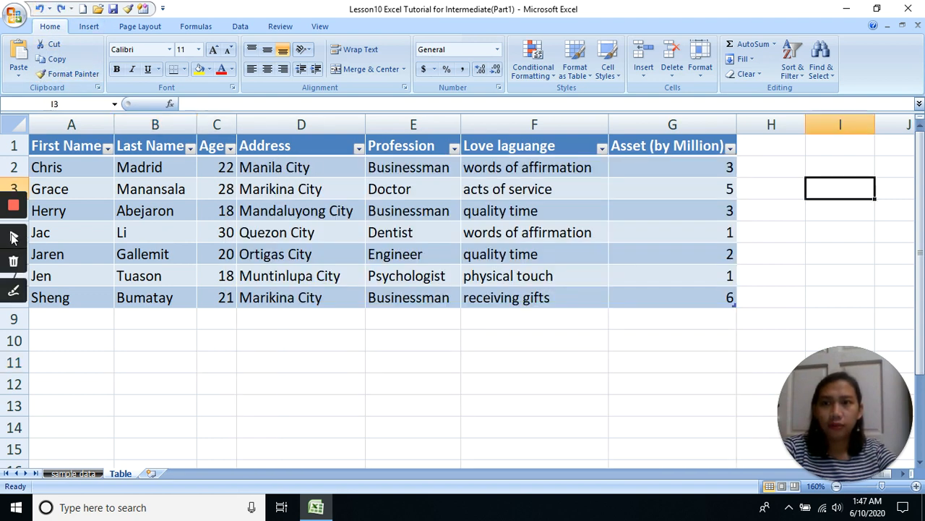
# Insert a 2-D stacked column chart from the asset values in G2:G8.
pyautogui.click(89, 27)
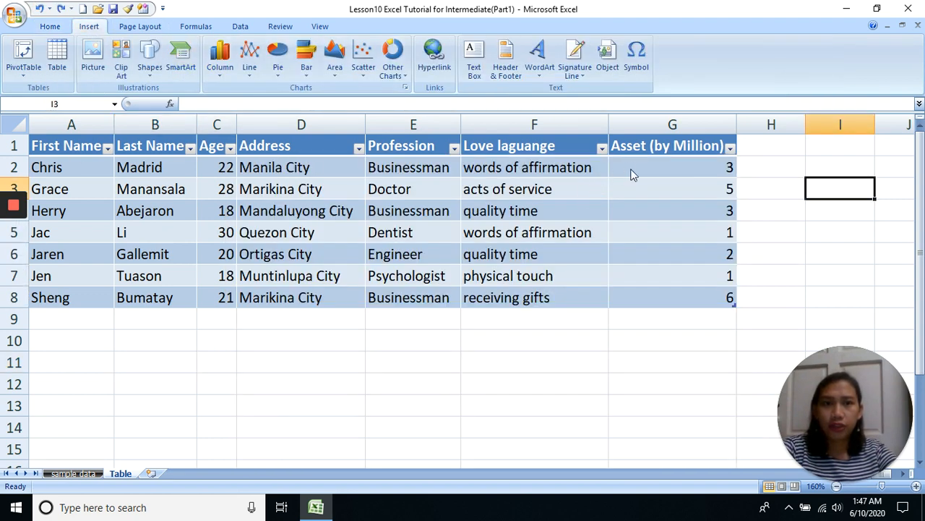
pyautogui.moveTo(632, 172); pyautogui.dragTo(653, 296)
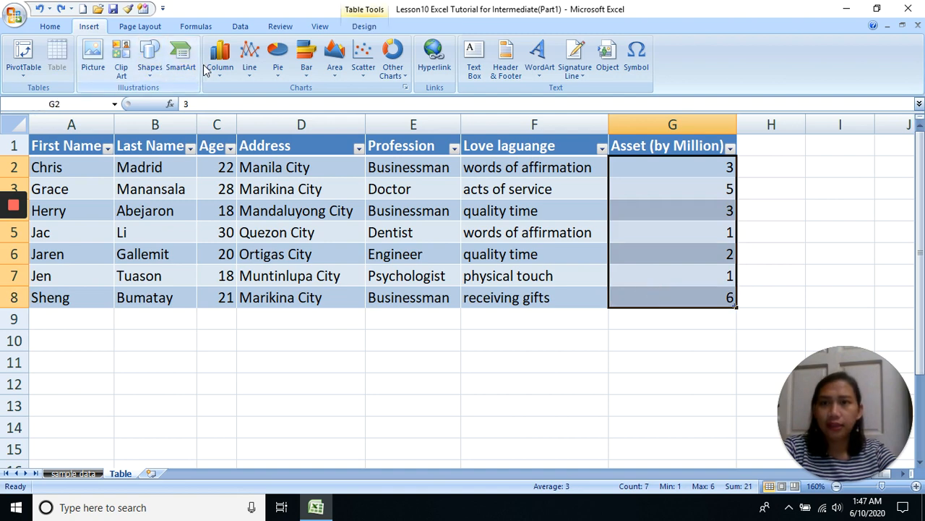
pyautogui.click(221, 58)
pyautogui.click(263, 115)
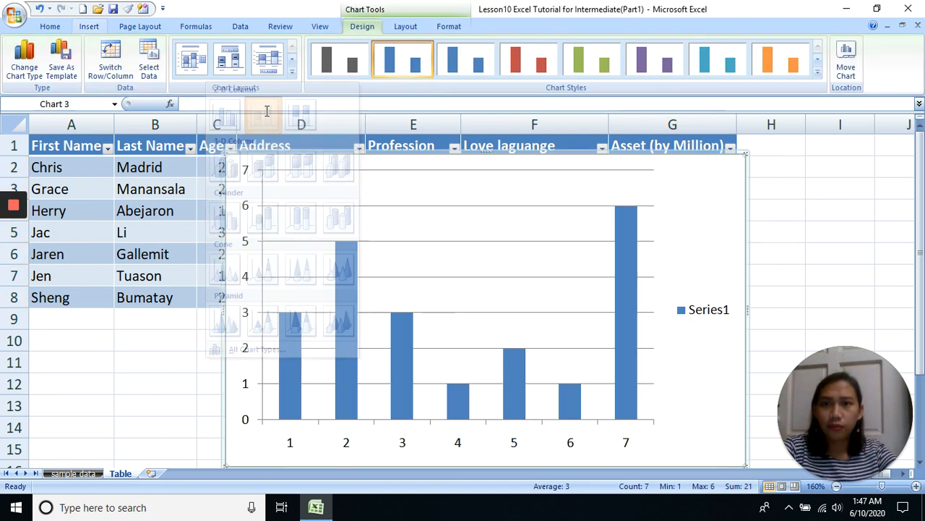
# Move the stacked column chart clear of the Asset (by Million) column, and undo both the move and the chart's insertion.
pyautogui.click(498, 173)
pyautogui.moveTo(354, 147); pyautogui.dragTo(463, 169)
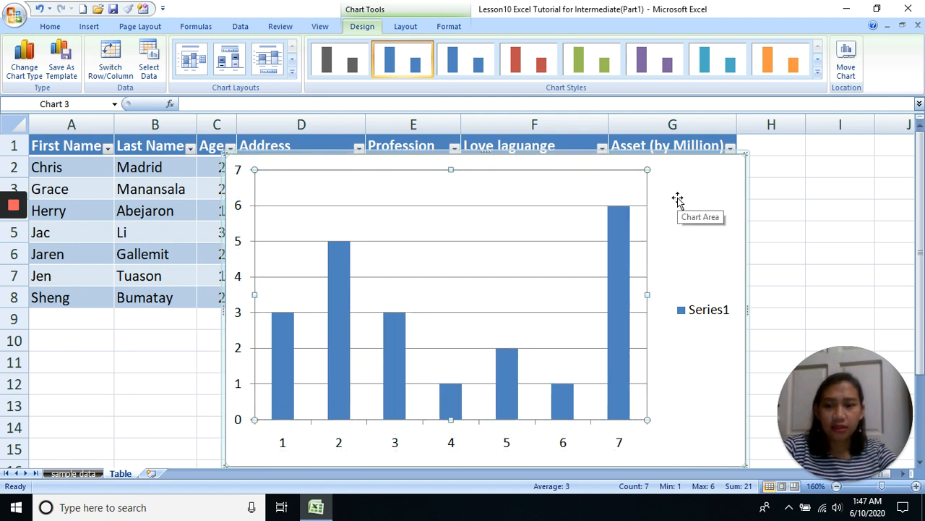
pyautogui.moveTo(692, 196); pyautogui.dragTo(543, 175)
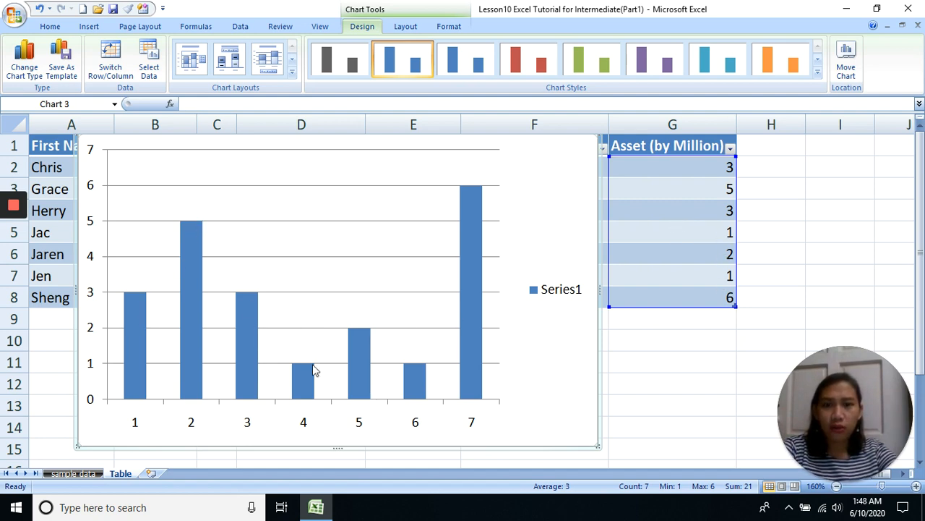
pyautogui.click(821, 225)
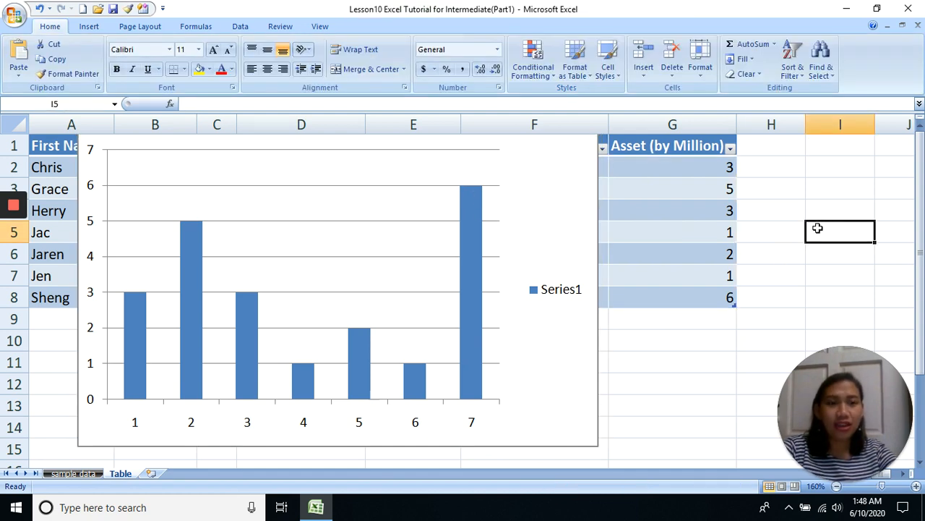
pyautogui.hotkey('ctrl', 'z')
pyautogui.hotkey('ctrl', 'z')
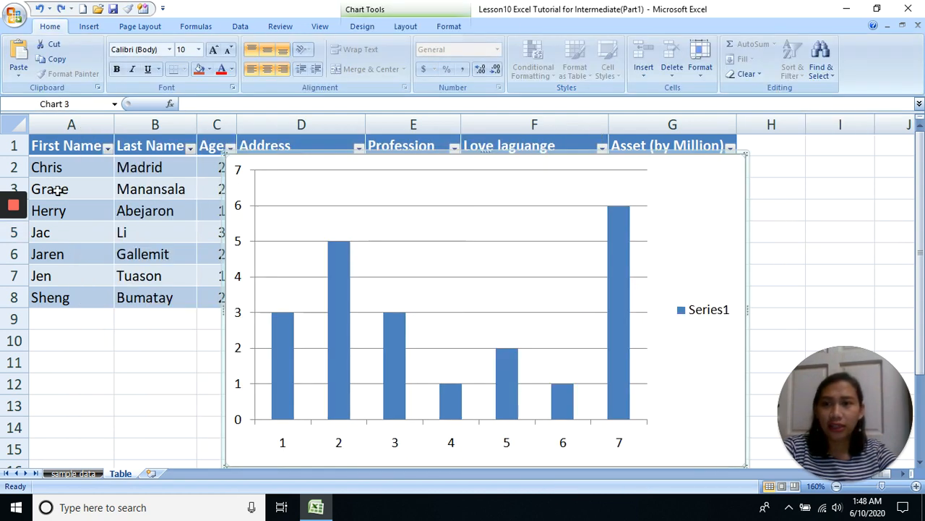
# Look through the stock, surface, doughnut, bubble and radar charts and the full chart type list without inserting one.
pyautogui.click(393, 62)
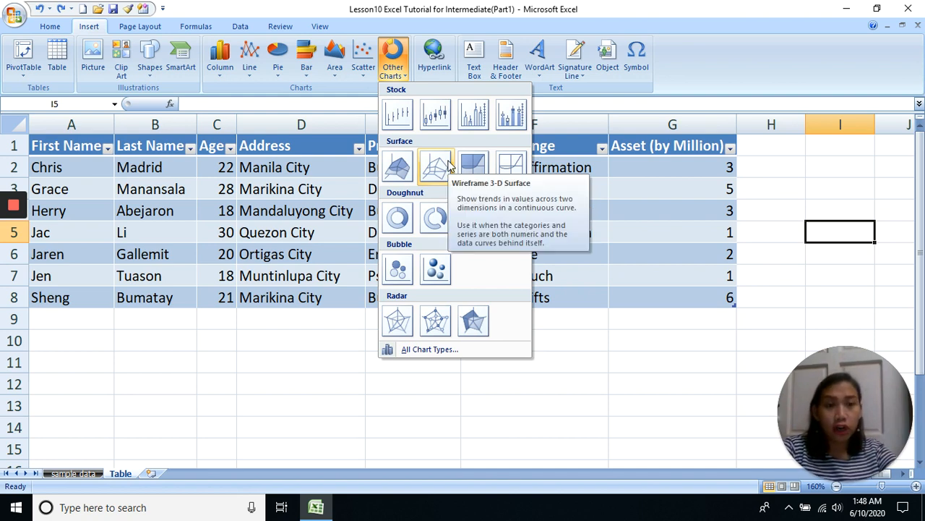
pyautogui.click(434, 349)
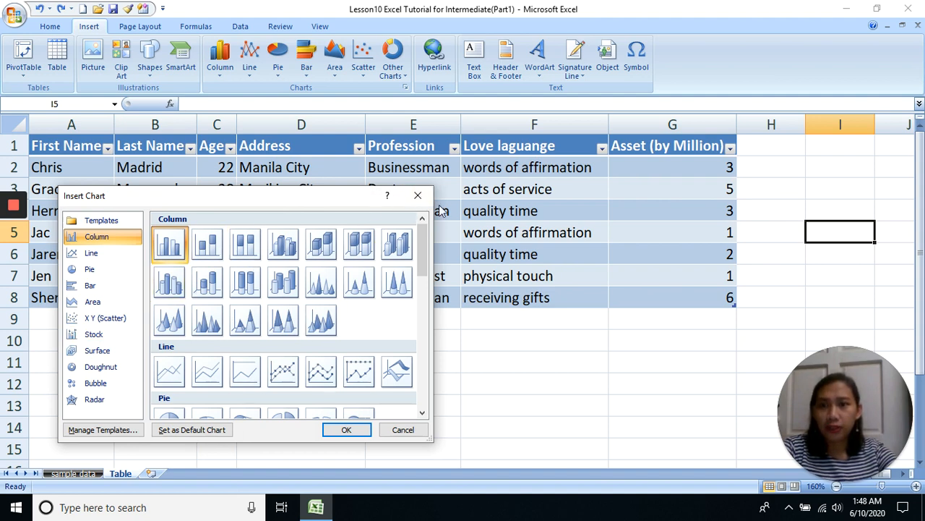
pyautogui.click(418, 195)
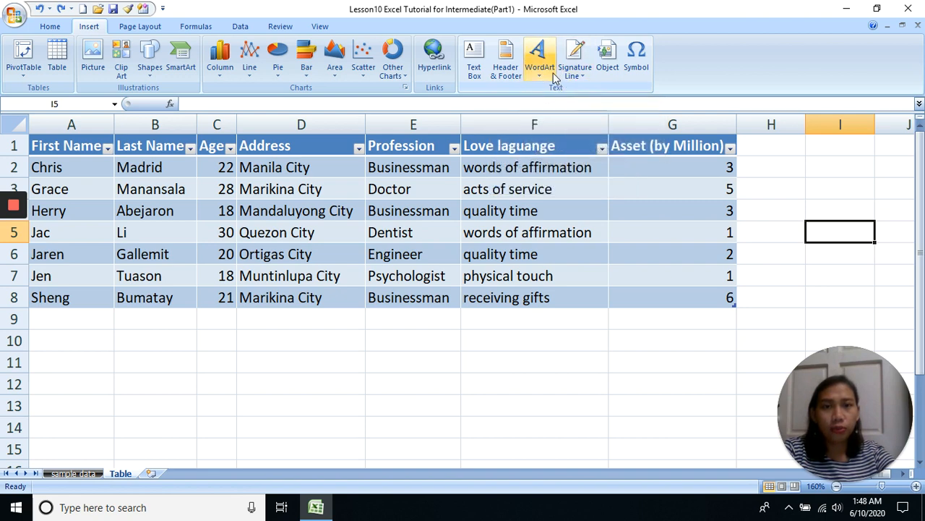
# Browse the characters available in the Symbol dialog without inserting any.
pyautogui.click(636, 56)
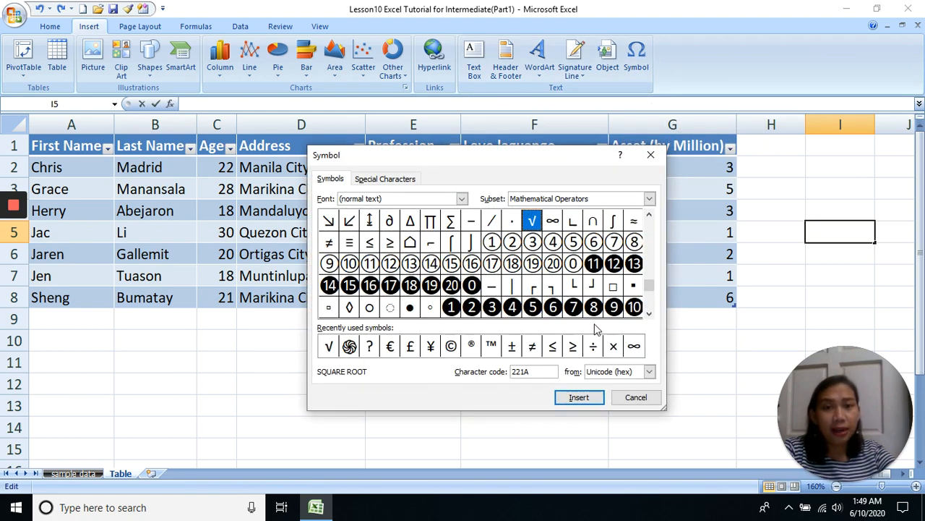
pyautogui.moveTo(649, 287); pyautogui.dragTo(650, 255)
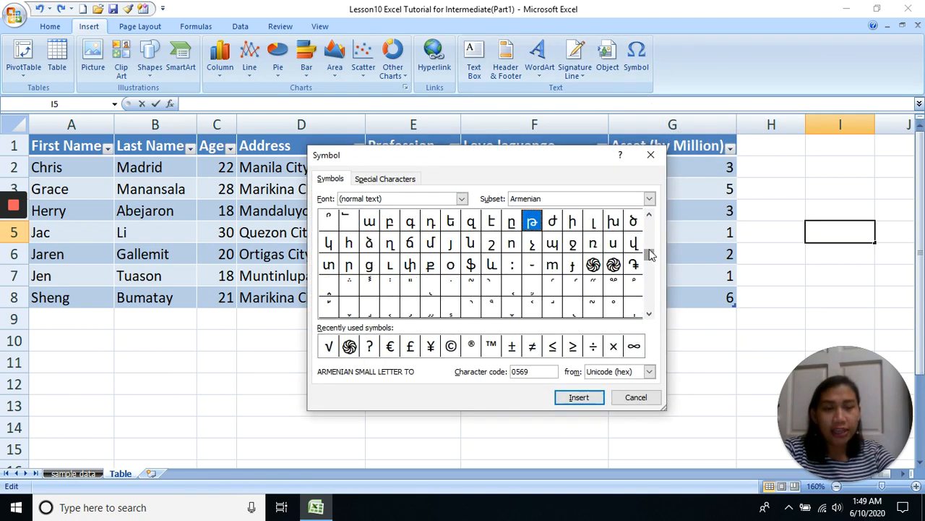
pyautogui.click(651, 155)
pyautogui.click(671, 194)
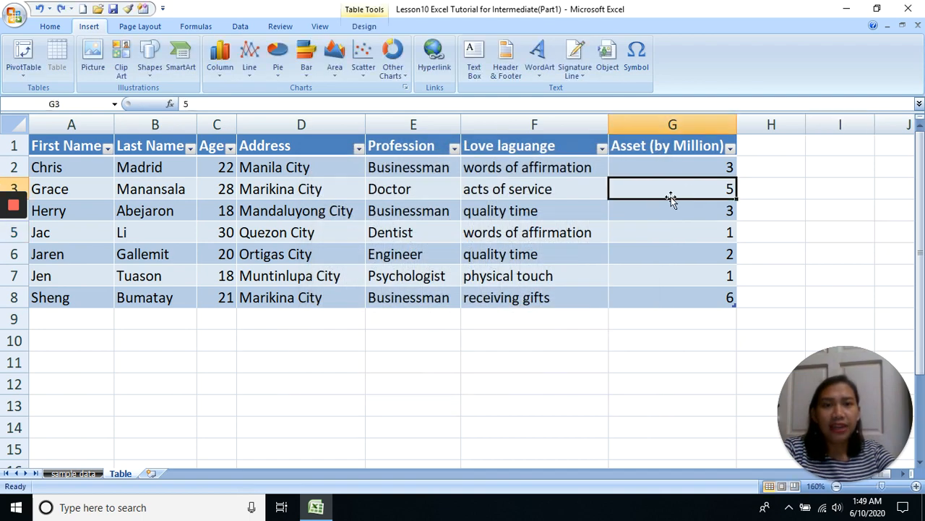
pyautogui.click(630, 233)
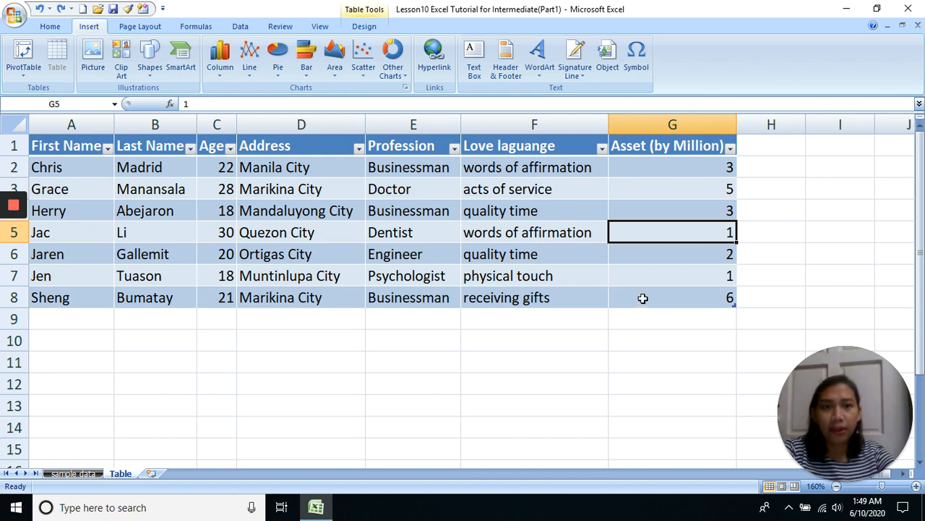
pyautogui.moveTo(643, 297); pyautogui.dragTo(133, 162)
# Add a page header to the Table sheet with the centre text "Friends List".
pyautogui.click(302, 146)
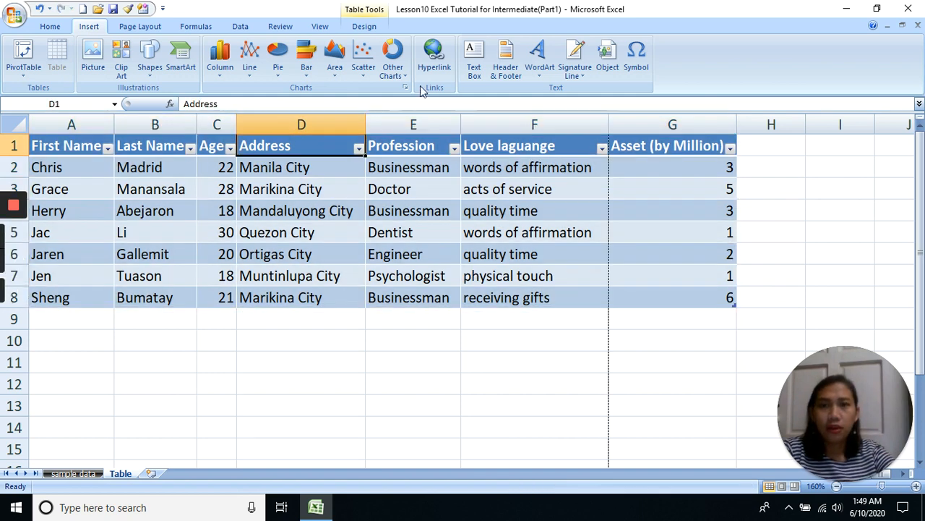
pyautogui.click(506, 58)
pyautogui.press('Escape')
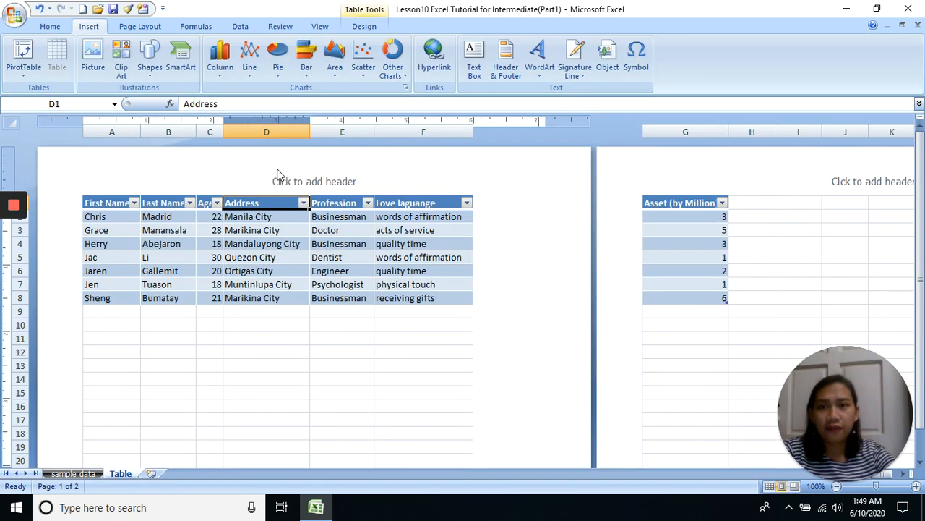
pyautogui.click(304, 181)
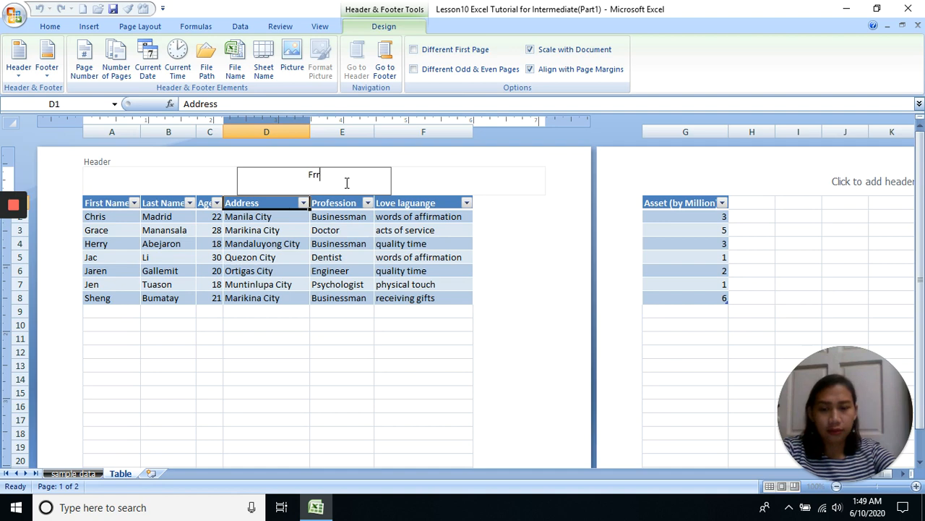
pyautogui.write('Friends ')
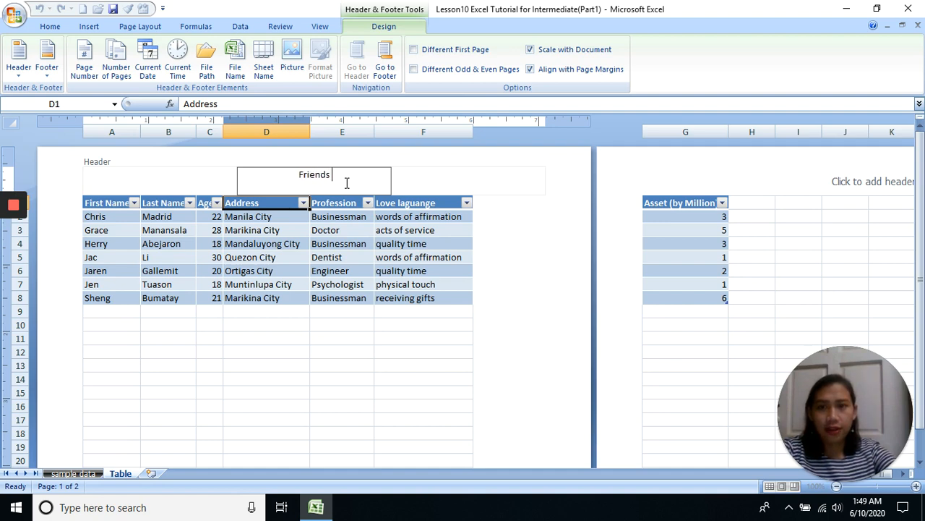
pyautogui.write('List')
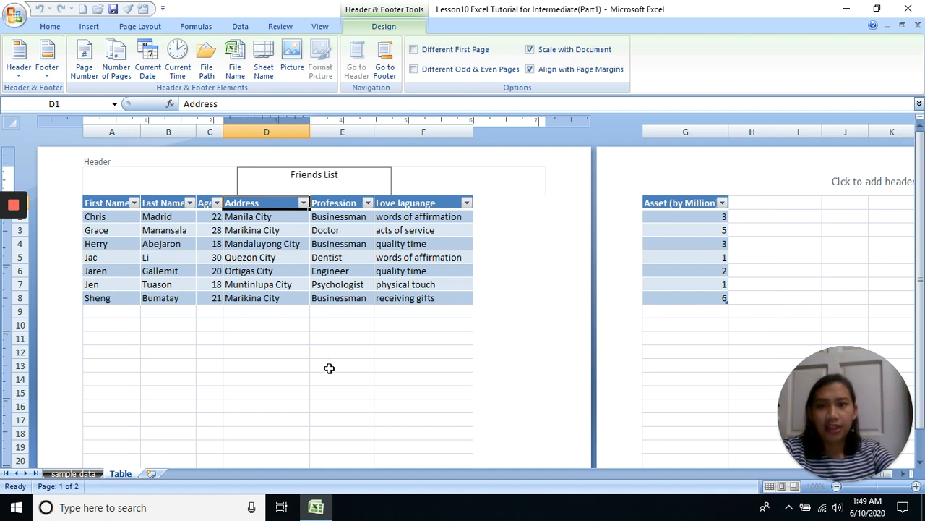
pyautogui.click(329, 368)
# Add the text "Updated 6/09/2020" to the centre section of the page footer.
pyautogui.scroll(-12, 354, 332)
pyautogui.click(344, 265)
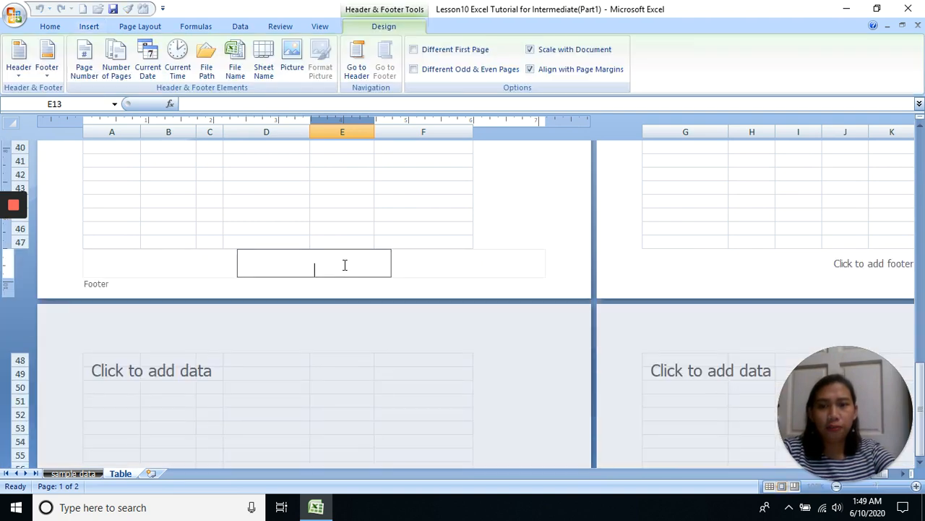
pyautogui.write('U')
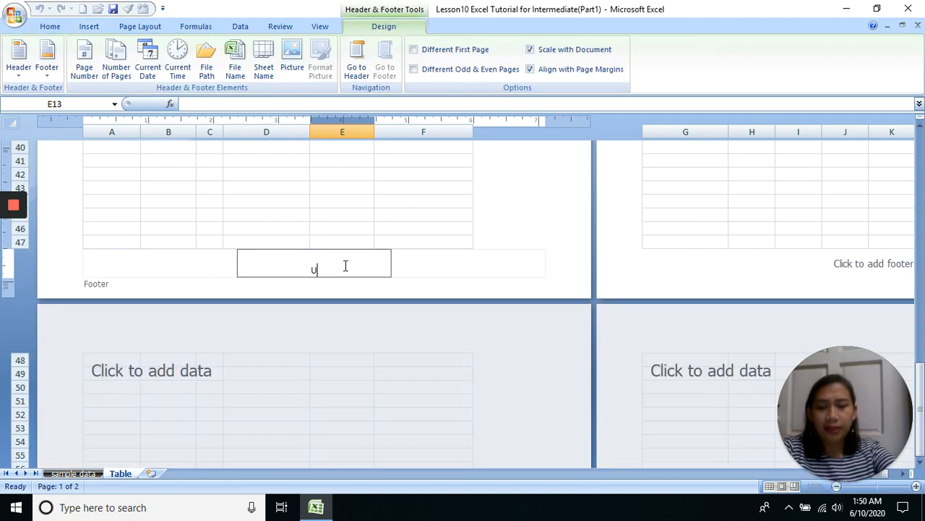
pyautogui.write('pdated')
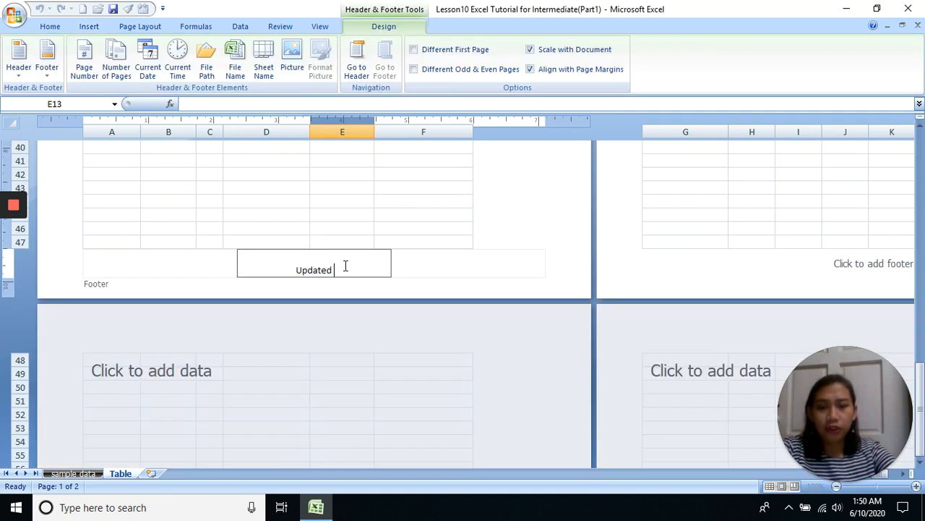
pyautogui.write(' -')
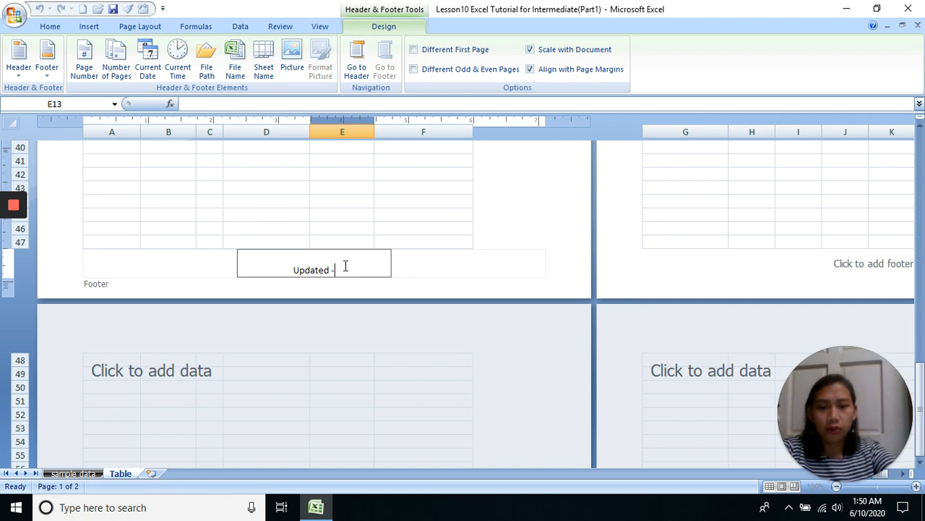
pyautogui.write('6/09/')
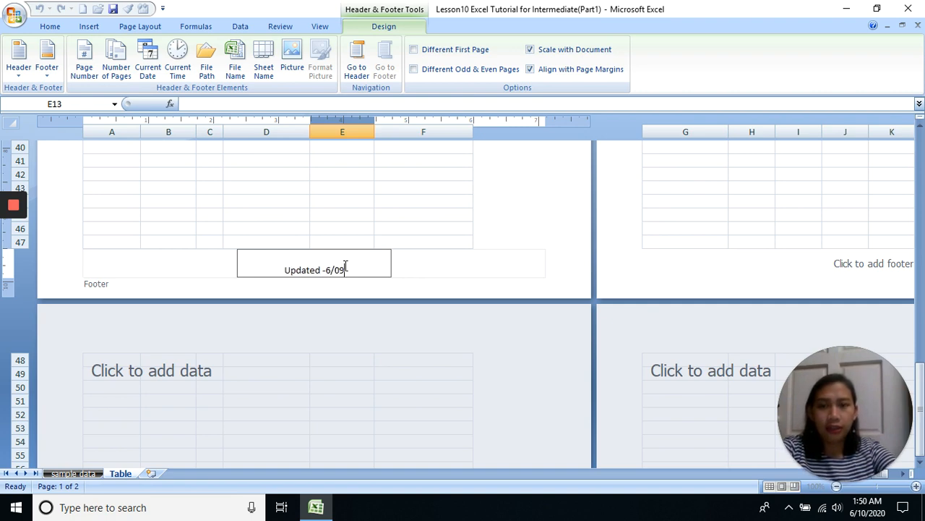
pyautogui.write('2020')
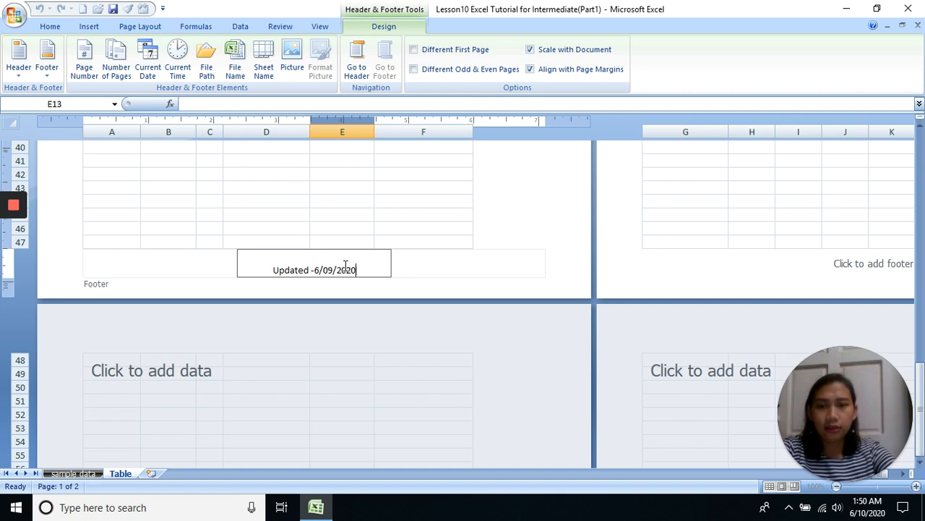
pyautogui.press('BackSpace')
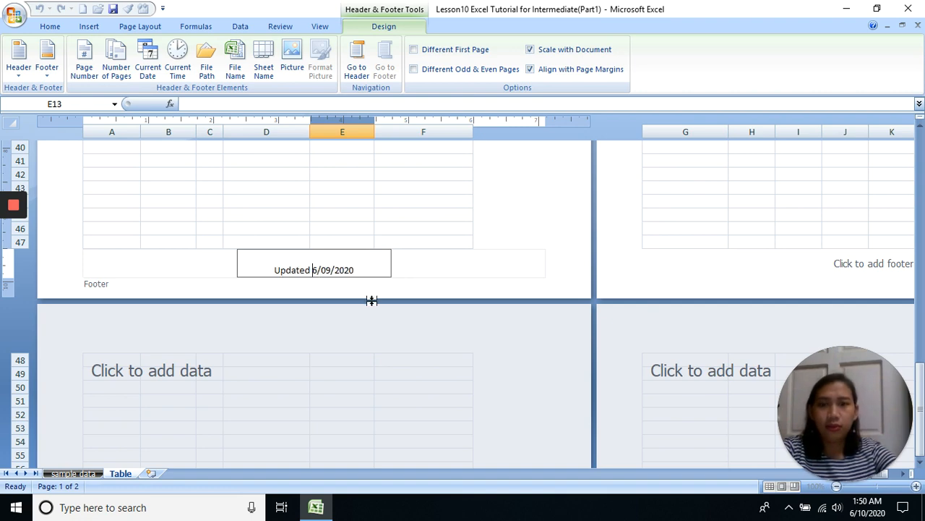
pyautogui.click(409, 229)
# Examine the header and footer on both pages of the Table sheet in print preview, and close the preview.
pyautogui.click(142, 26)
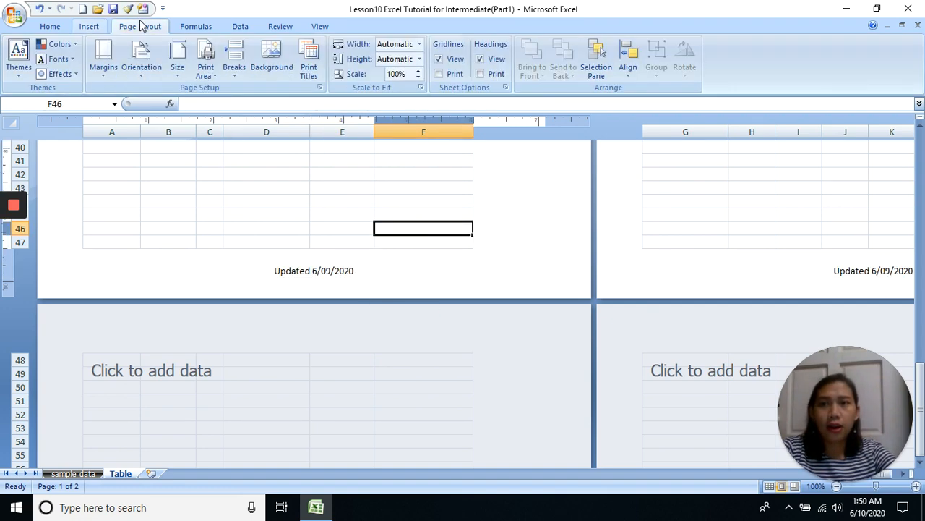
pyautogui.click(316, 79)
pyautogui.click(551, 386)
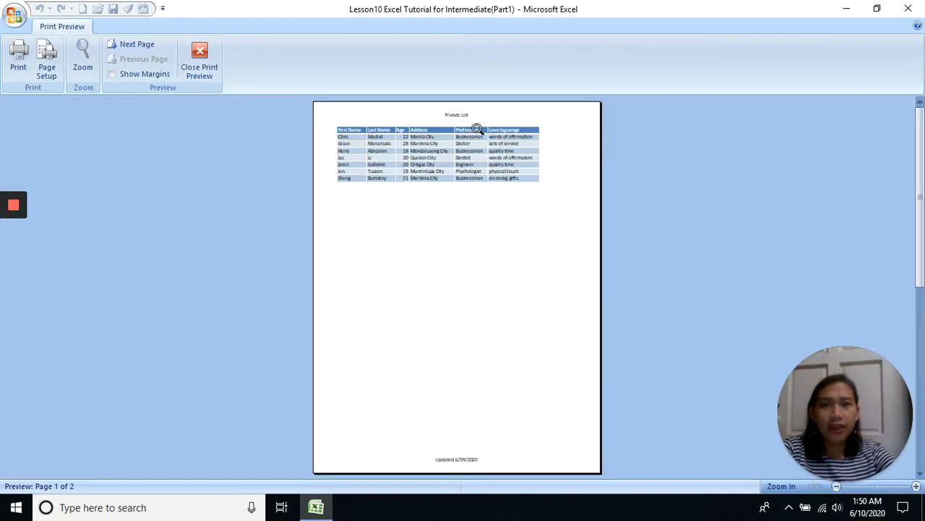
pyautogui.click(477, 124)
pyautogui.click(477, 119)
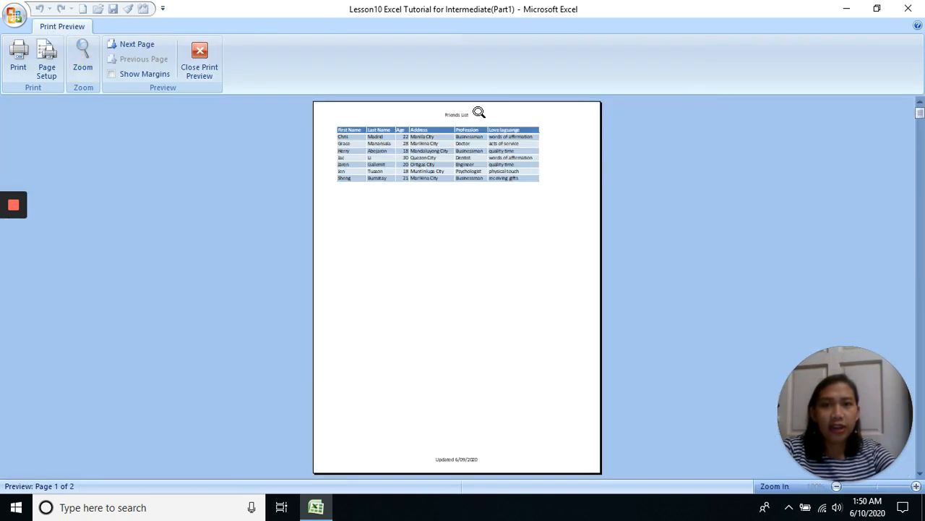
pyautogui.click(488, 457)
pyautogui.click(487, 463)
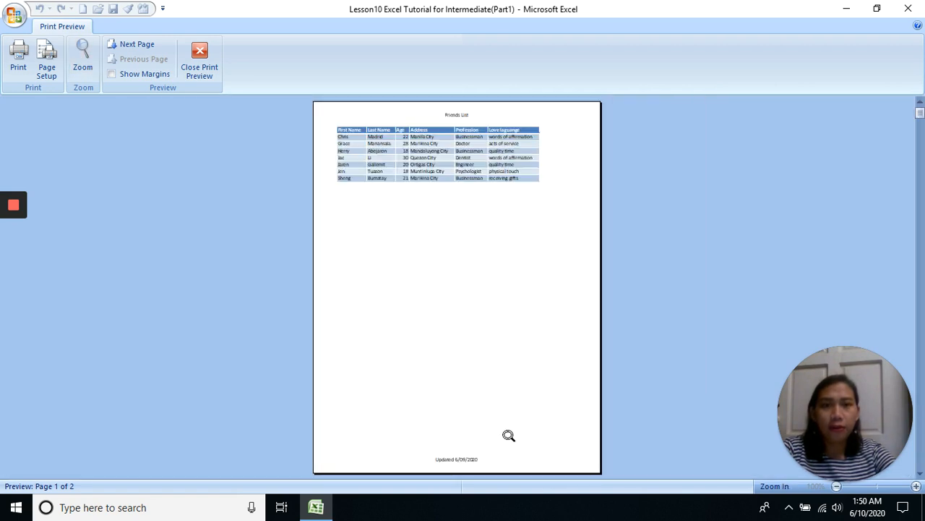
pyautogui.click(921, 134)
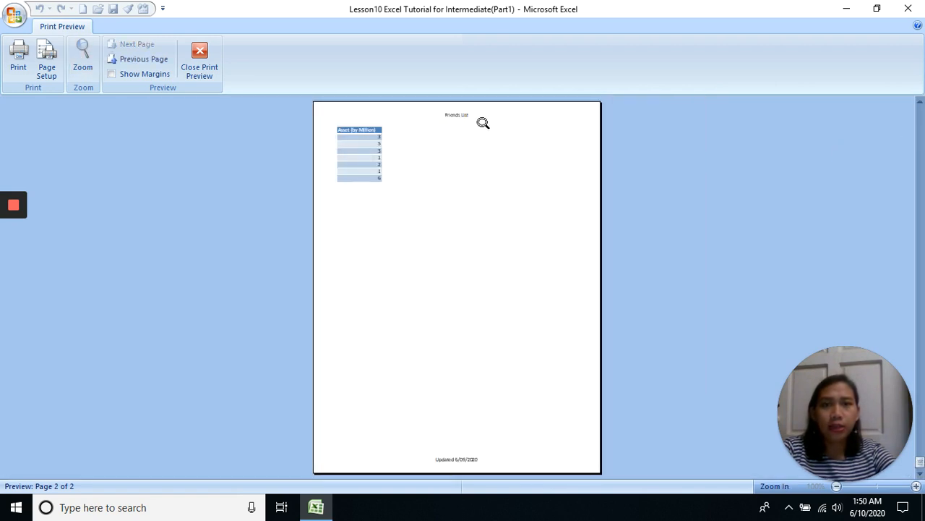
pyautogui.click(483, 123)
pyautogui.click(484, 125)
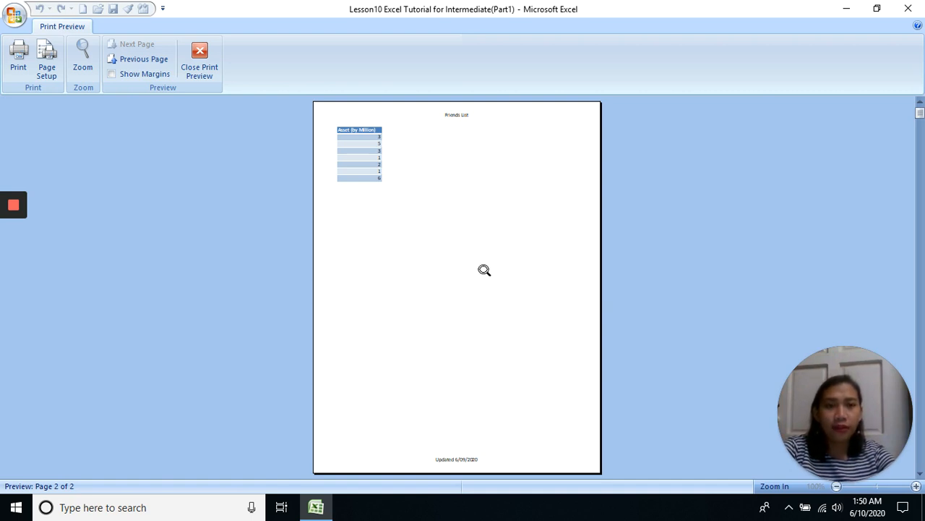
pyautogui.click(200, 61)
# Return the Table sheet from page layout display to Normal view.
pyautogui.click(89, 28)
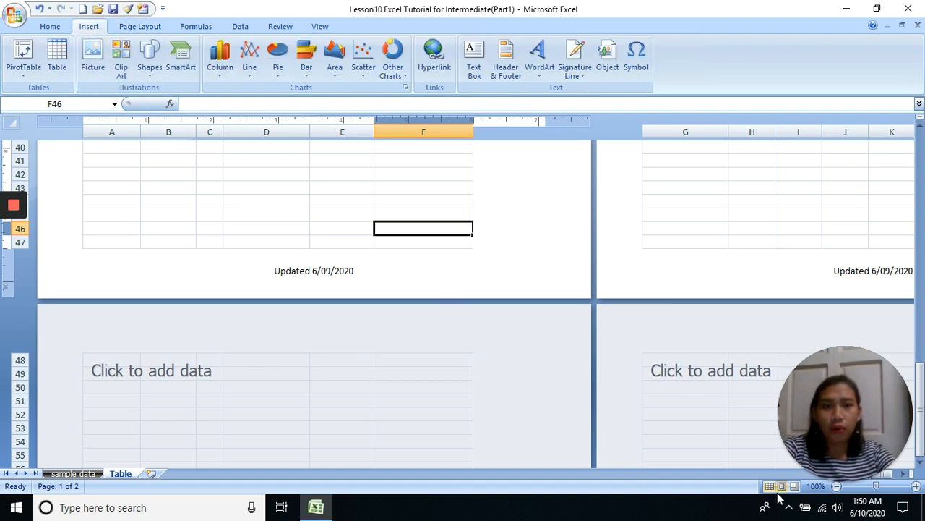
pyautogui.click(770, 486)
pyautogui.keyDown('ctrl'); pyautogui.scroll(4, 219, 245); pyautogui.keyUp('ctrl')
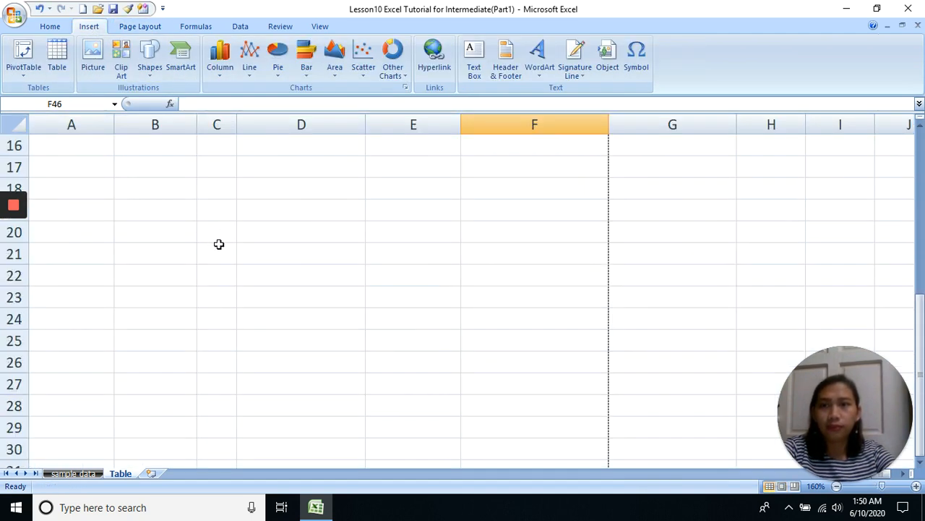
pyautogui.scroll(5, 219, 244)
pyautogui.click(39, 147)
pyautogui.click(413, 232)
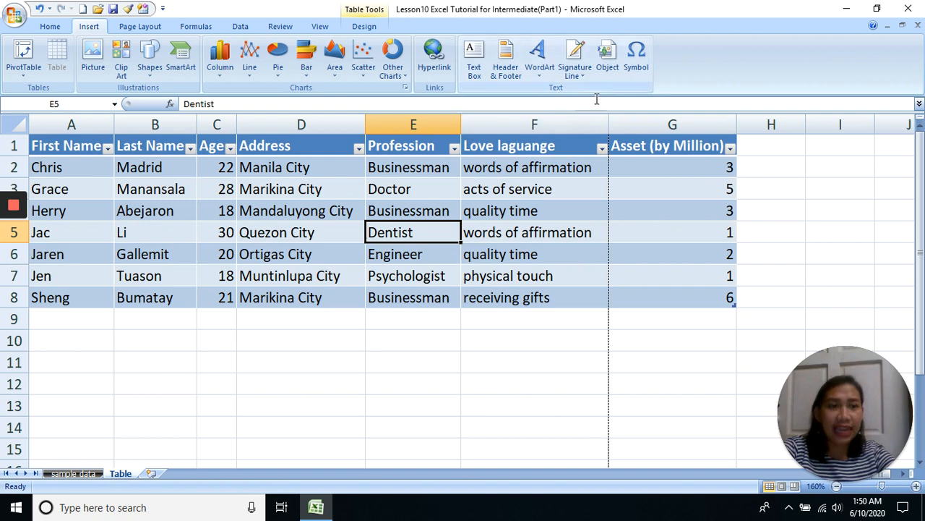
pyautogui.click(290, 146)
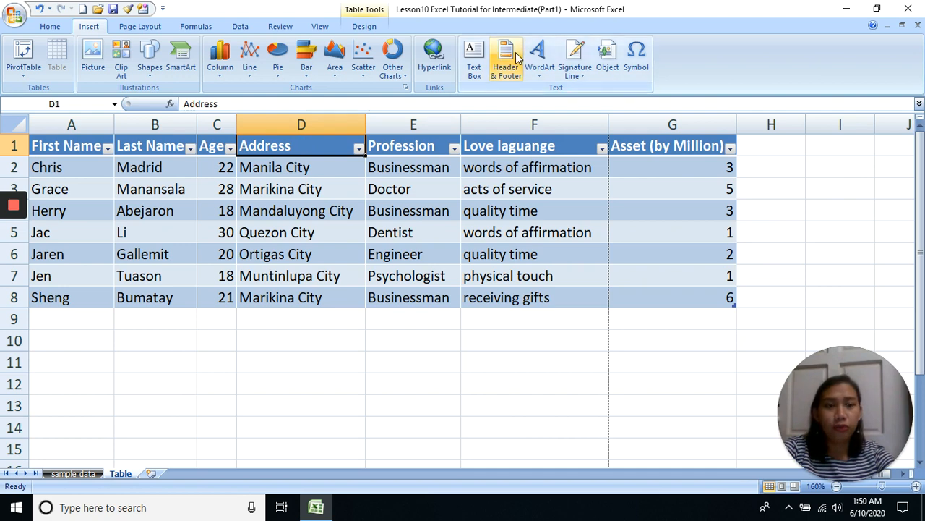
pyautogui.click(509, 72)
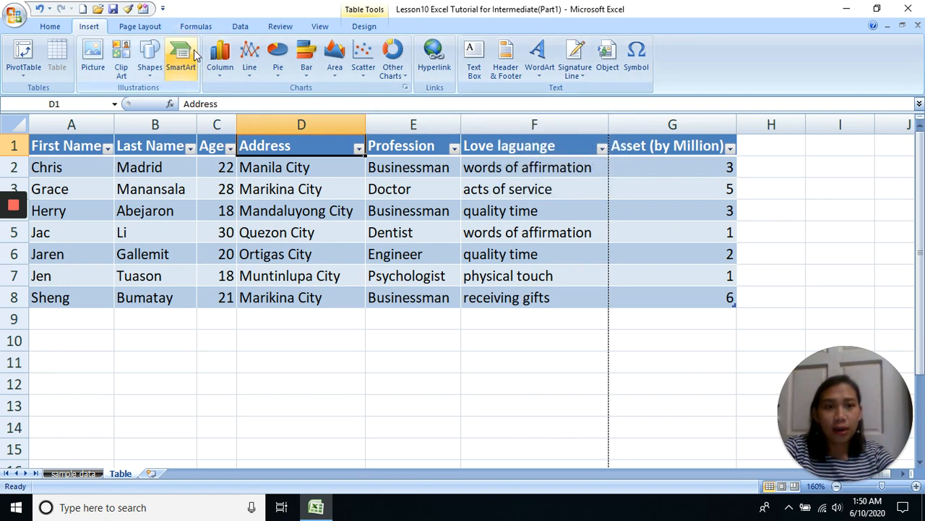
pyautogui.click(130, 27)
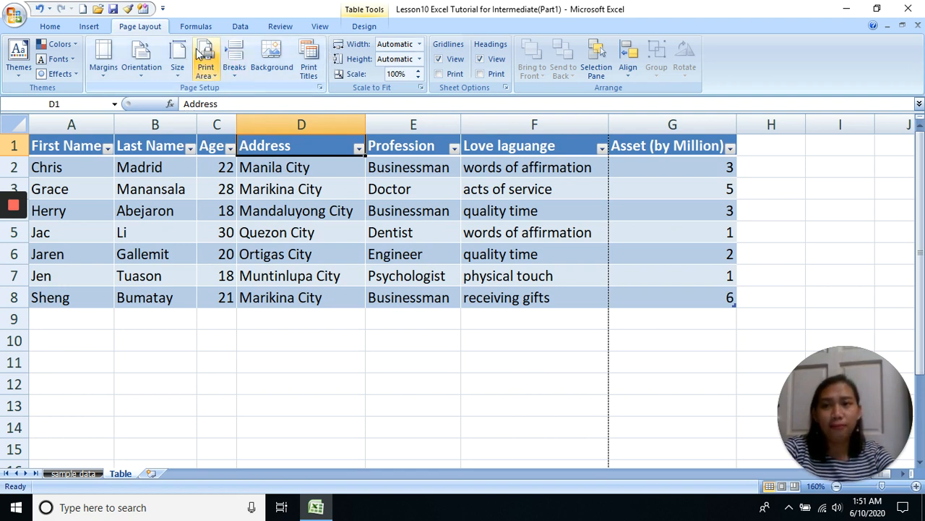
pyautogui.click(88, 29)
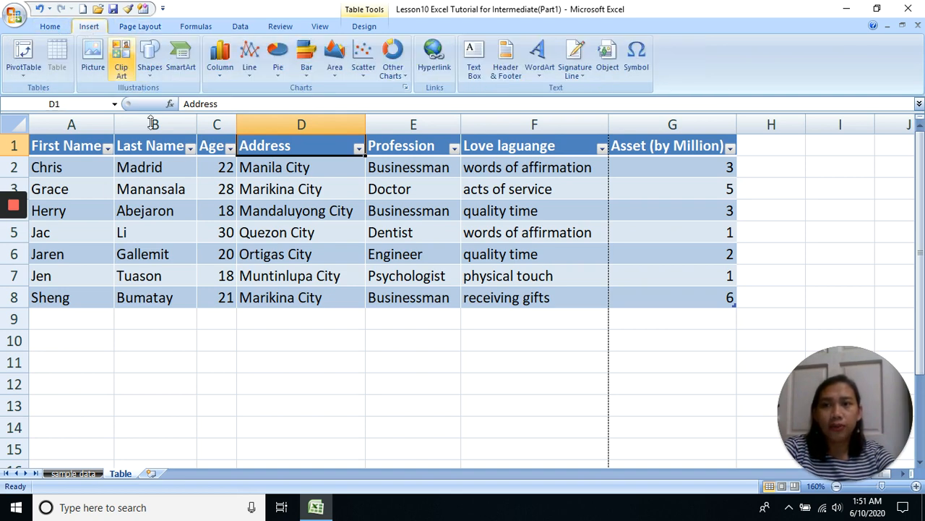
pyautogui.moveTo(15, 239)
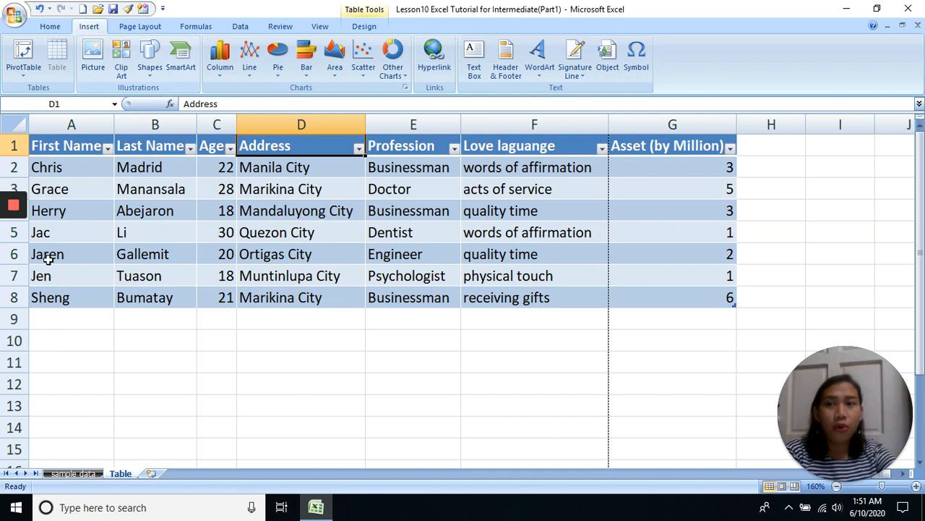
pyautogui.click(155, 28)
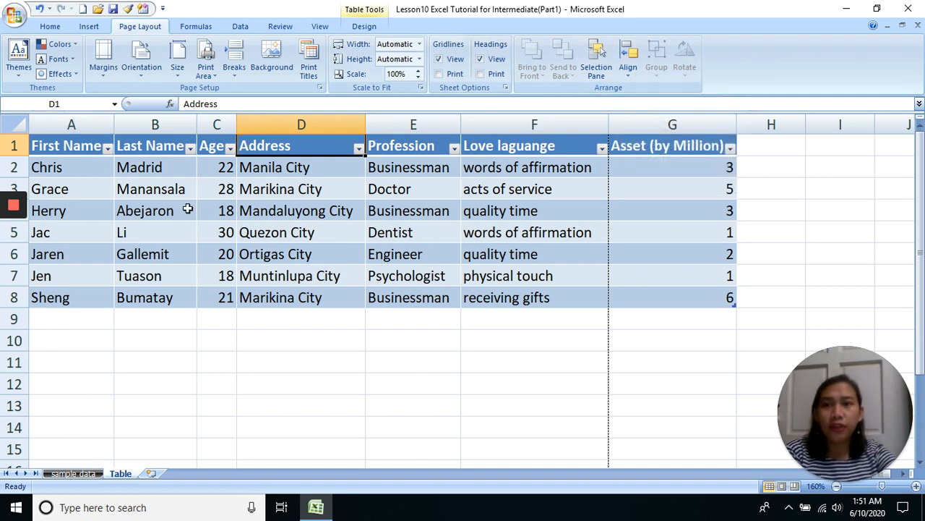
pyautogui.click(217, 206)
pyautogui.click(209, 169)
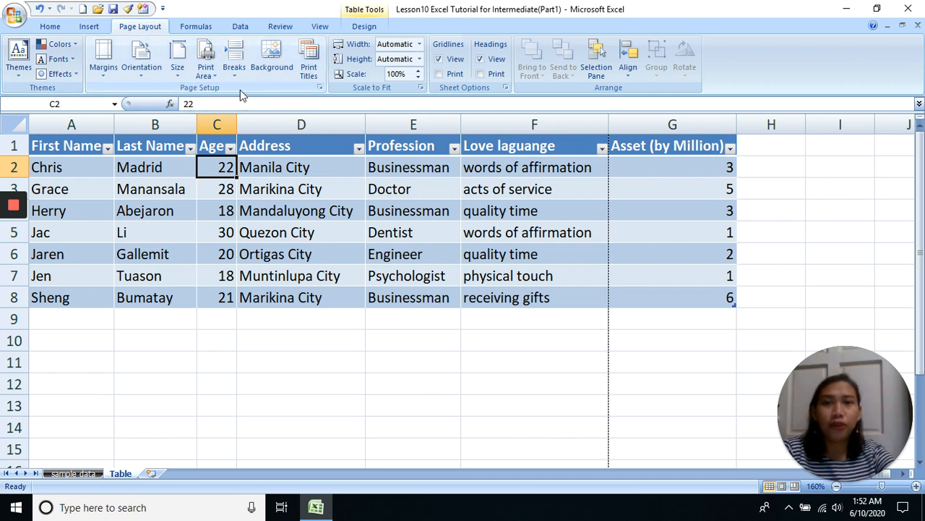
# Examine the available page margin, orientation, paper size and print area options for the Table sheet.
pyautogui.click(103, 72)
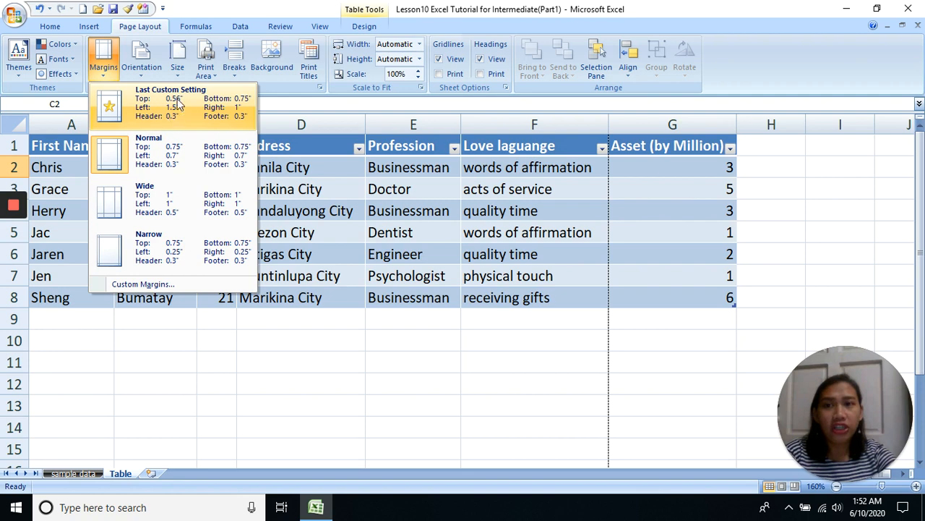
pyautogui.click(144, 64)
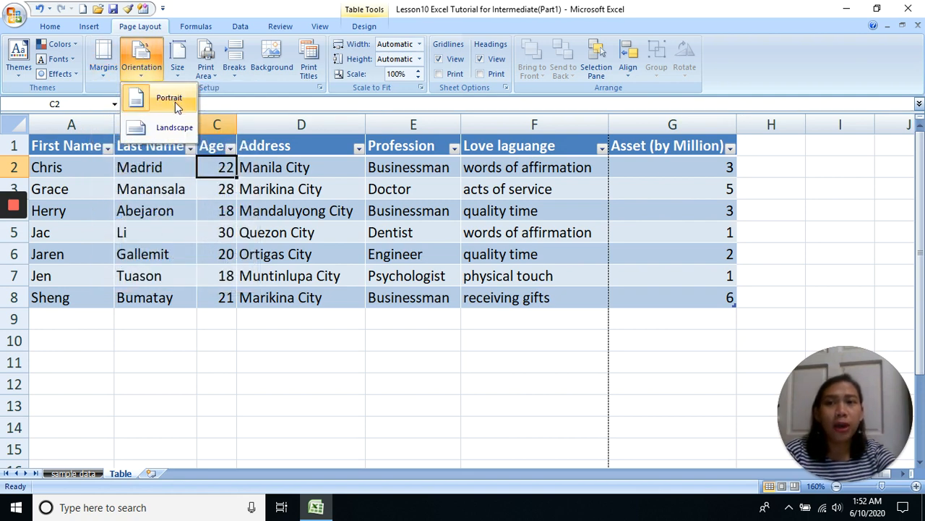
pyautogui.click(340, 183)
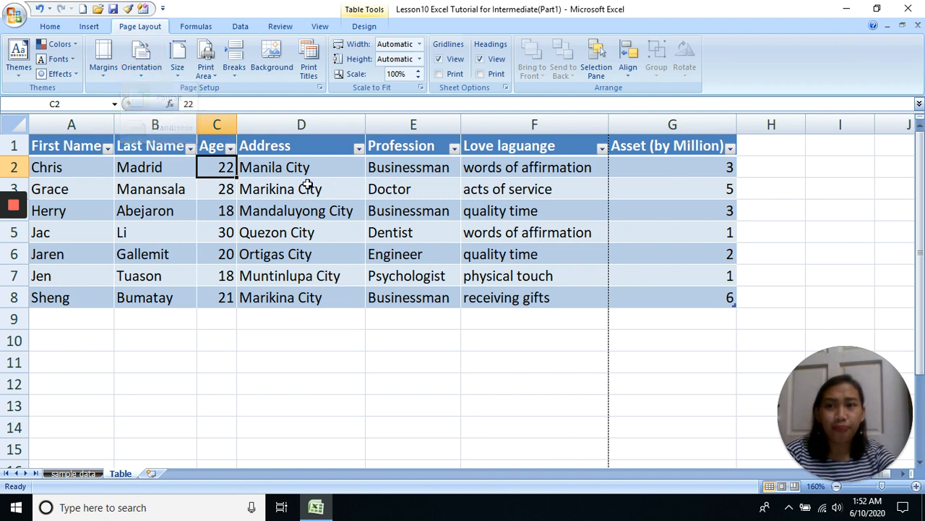
pyautogui.click(308, 185)
pyautogui.click(179, 65)
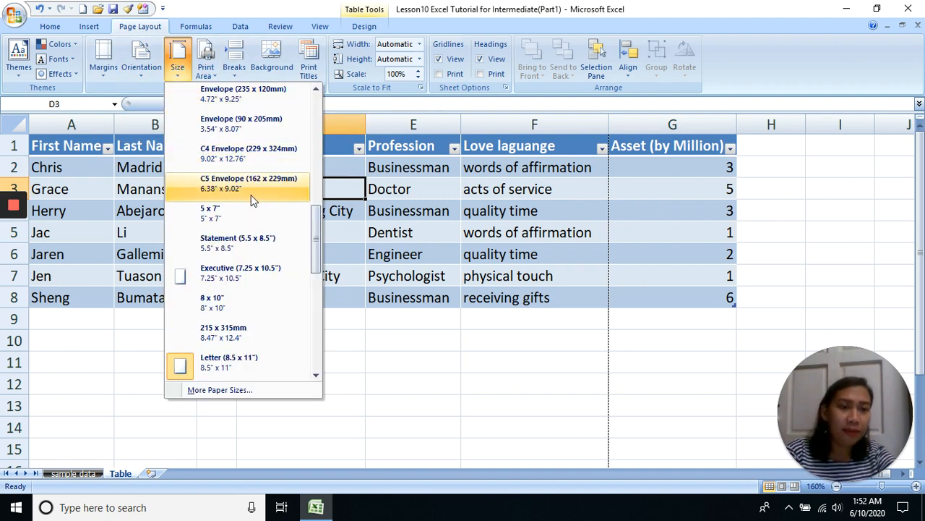
pyautogui.click(206, 65)
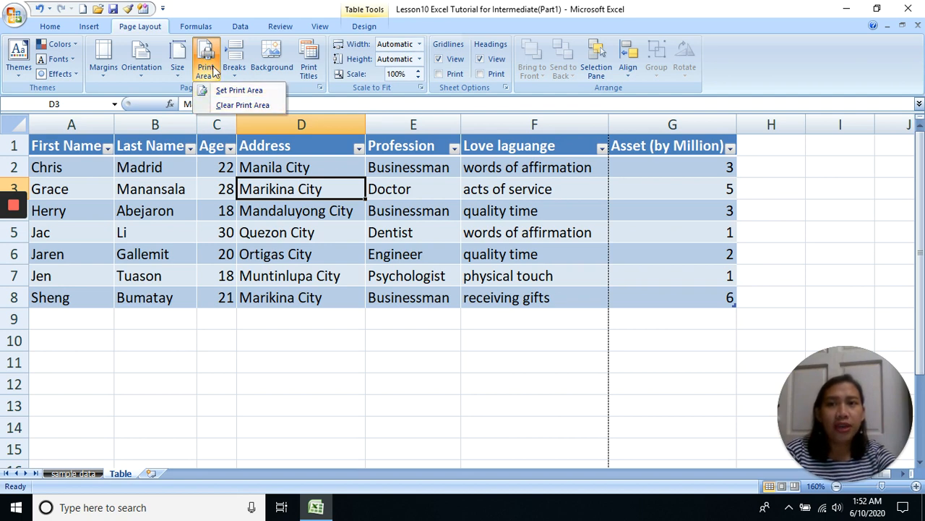
pyautogui.click(391, 199)
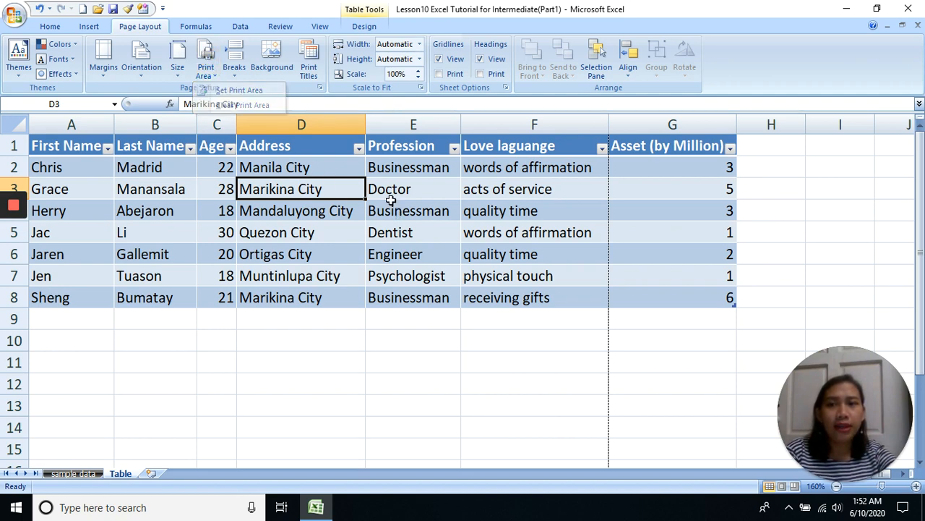
pyautogui.click(333, 163)
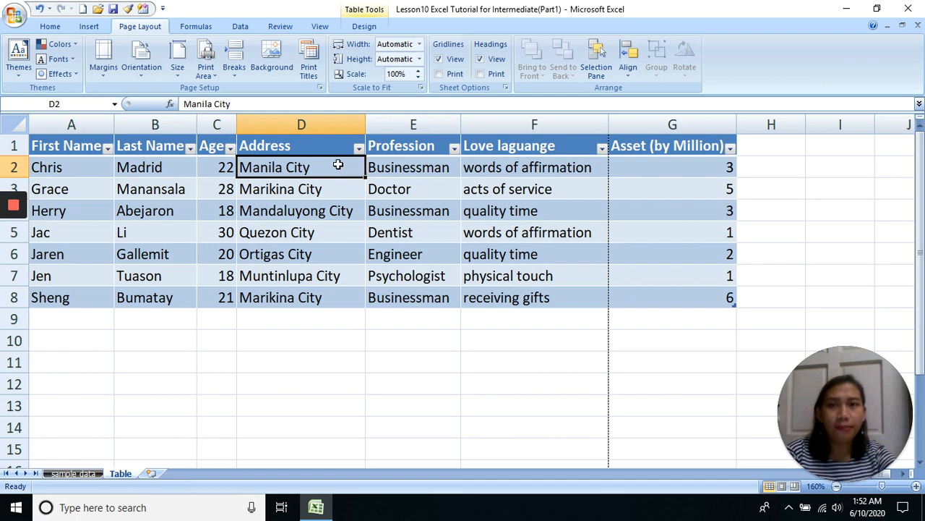
# Preview both printed pages of the Table sheet, zooming in on the second page, and close the print preview.
pyautogui.click(307, 67)
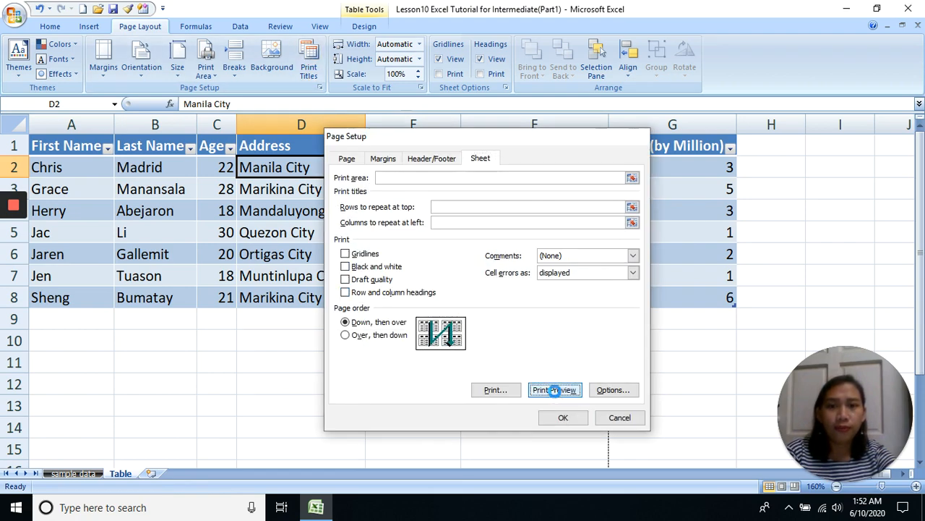
pyautogui.click(554, 390)
pyautogui.click(484, 137)
pyautogui.click(452, 123)
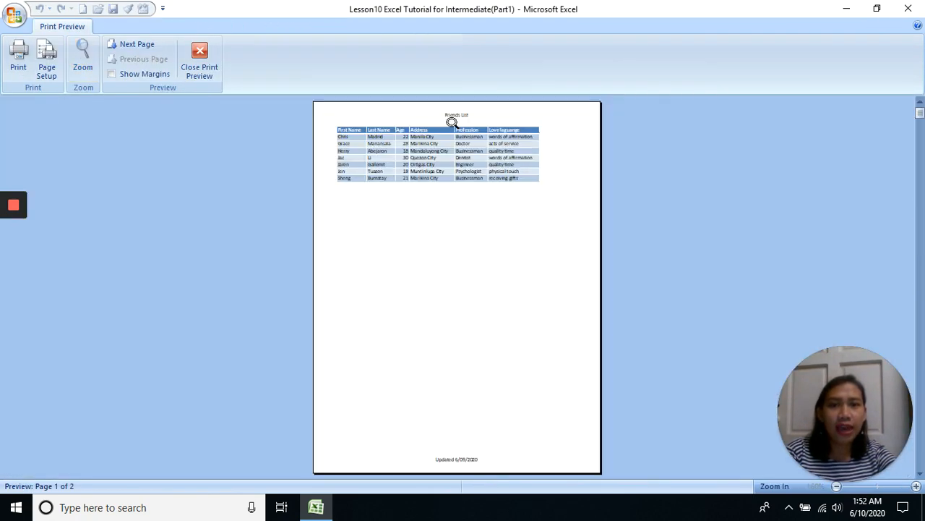
pyautogui.press('pagedown')
pyautogui.click(447, 127)
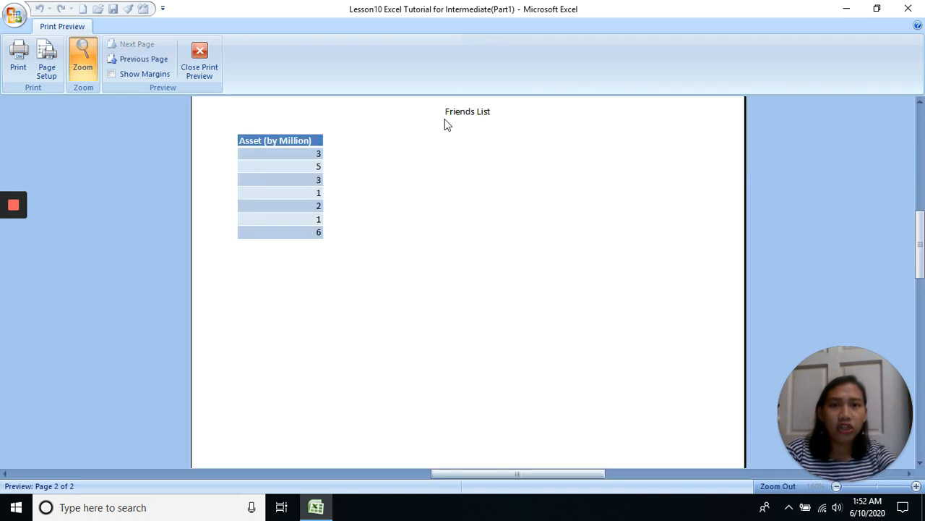
pyautogui.click(444, 125)
pyautogui.press('pageup')
pyautogui.press('pagedown')
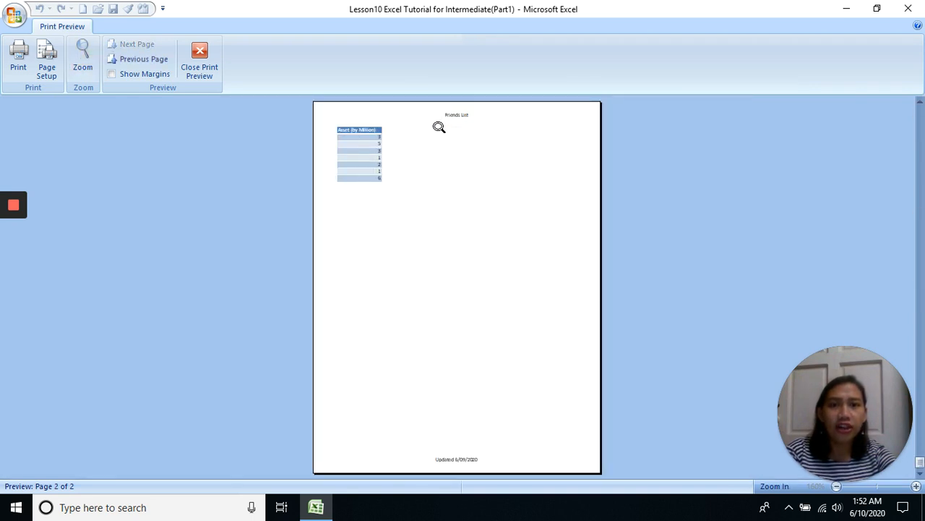
pyautogui.press('pageup')
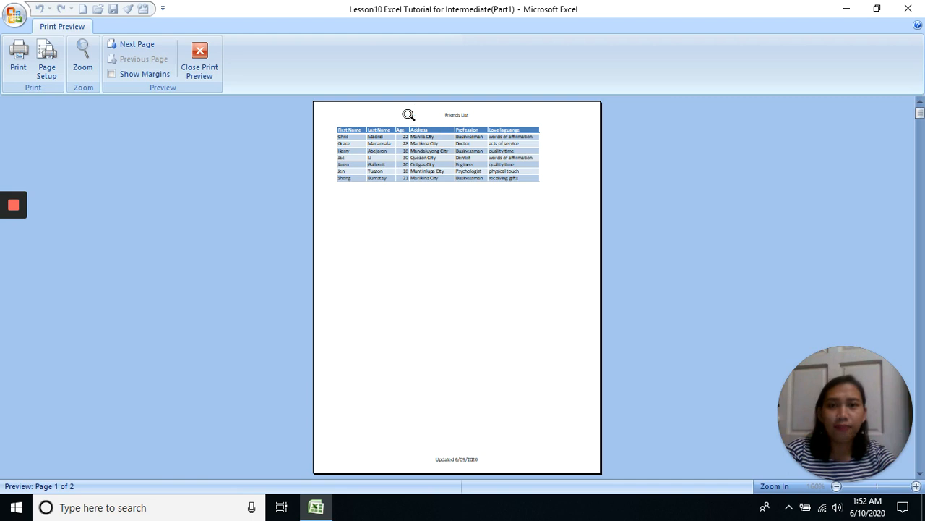
pyautogui.click(198, 70)
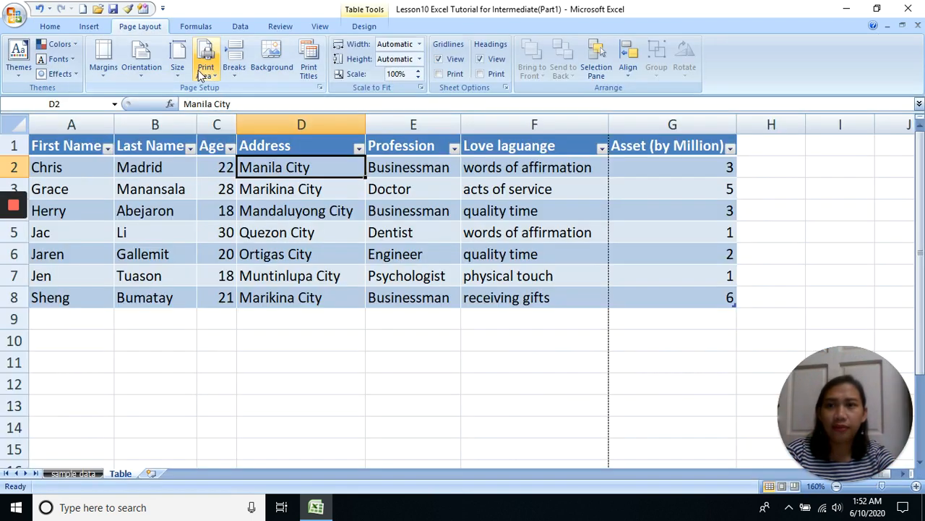
# Set the print area to A1:D8, covering the First Name to Address columns of the table.
pyautogui.click(155, 362)
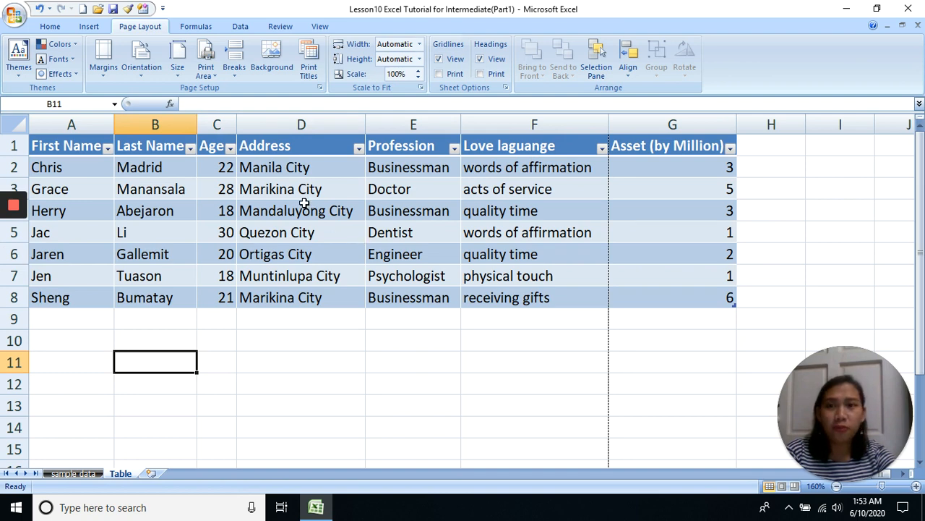
pyautogui.click(277, 295)
pyautogui.moveTo(277, 295); pyautogui.dragTo(46, 145)
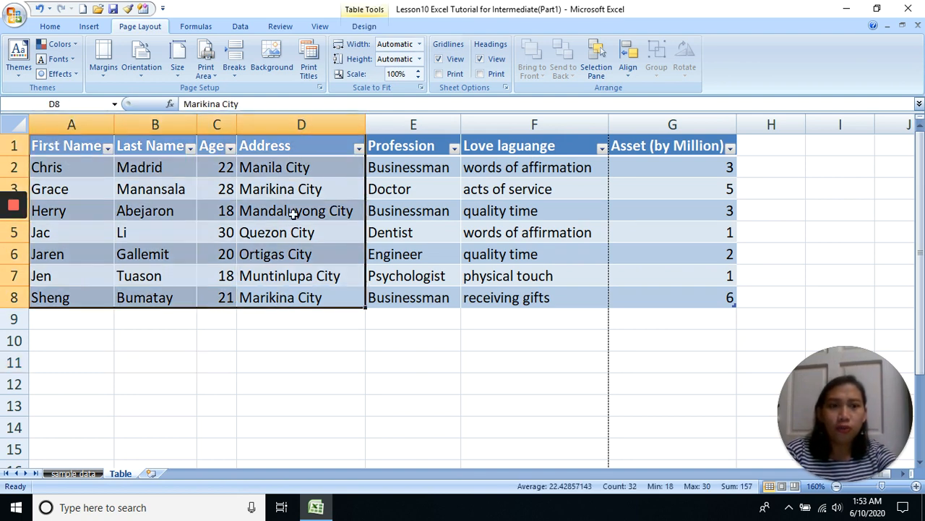
pyautogui.click(206, 72)
pyautogui.click(246, 92)
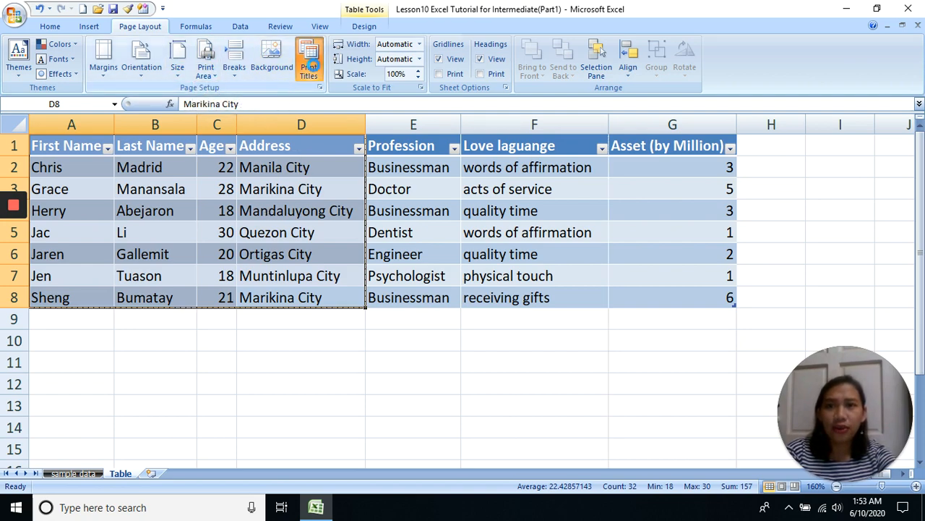
# Examine the restricted print area up close in print preview and close the preview.
pyautogui.click(309, 65)
pyautogui.click(544, 387)
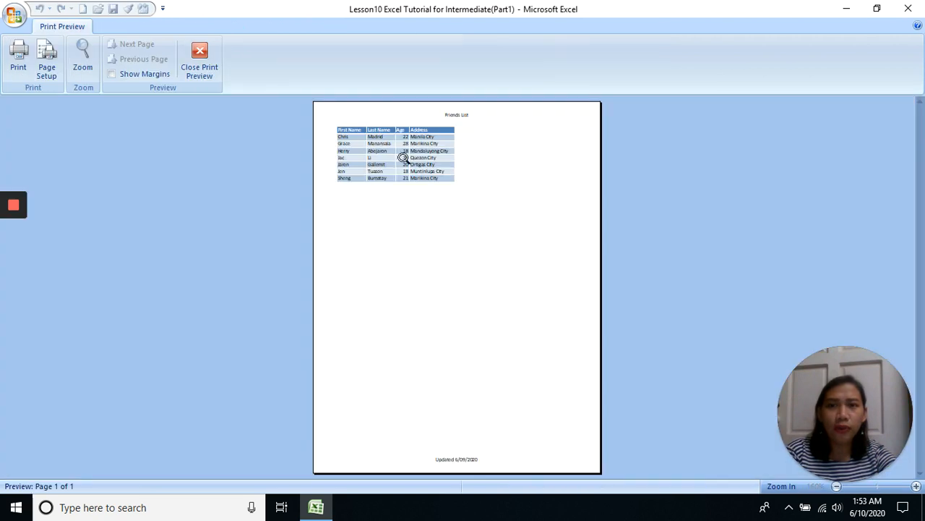
pyautogui.click(403, 156)
pyautogui.scroll(2, 512, 194)
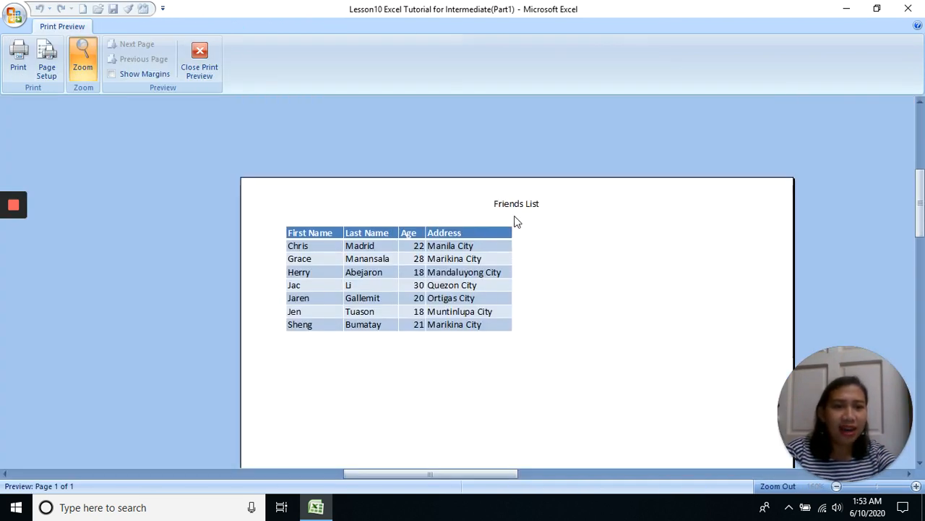
pyautogui.scroll(-1, 517, 219)
pyautogui.click(568, 196)
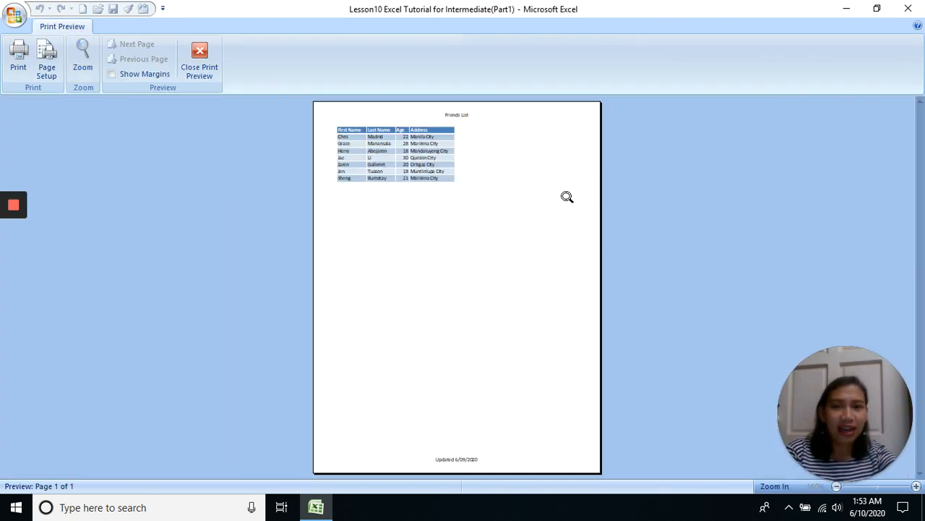
pyautogui.click(518, 162)
pyautogui.scroll(2, 400, 196)
pyautogui.click(191, 67)
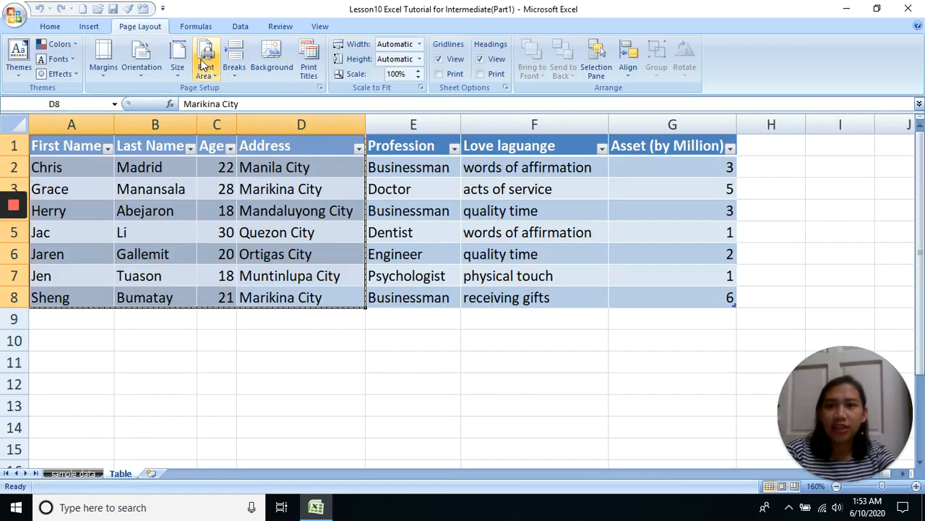
# Select the whole table A1:G8 and clear the sheet's print area.
pyautogui.click(275, 188)
pyautogui.click(304, 167)
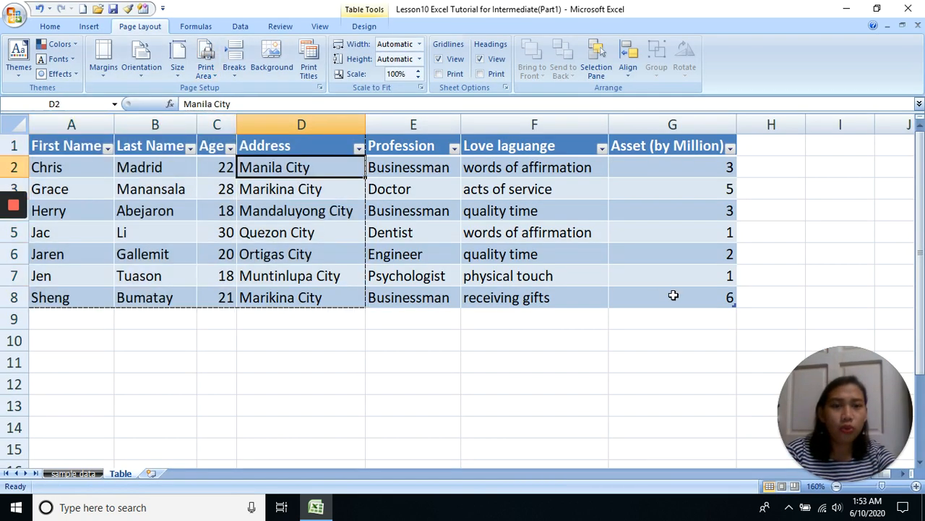
pyautogui.moveTo(673, 295); pyautogui.dragTo(68, 145)
pyautogui.click(389, 334)
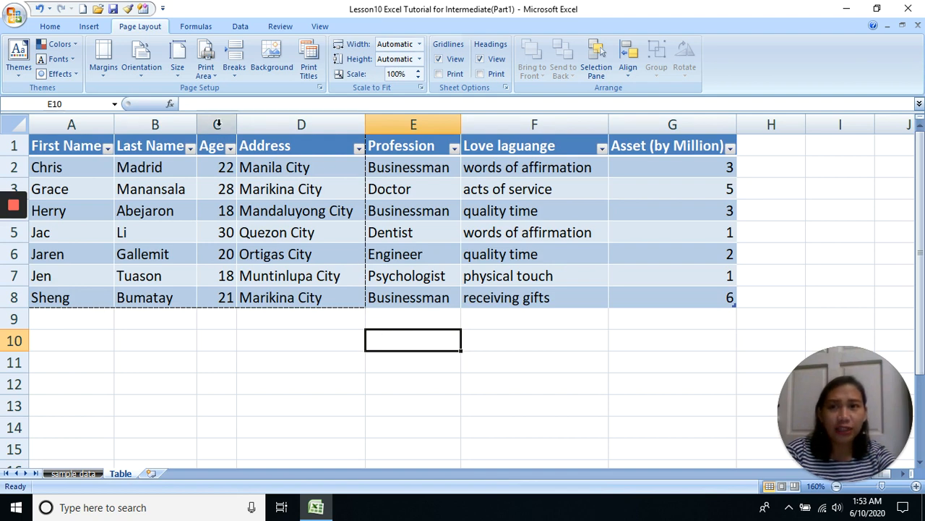
pyautogui.moveTo(662, 297); pyautogui.dragTo(3, 63)
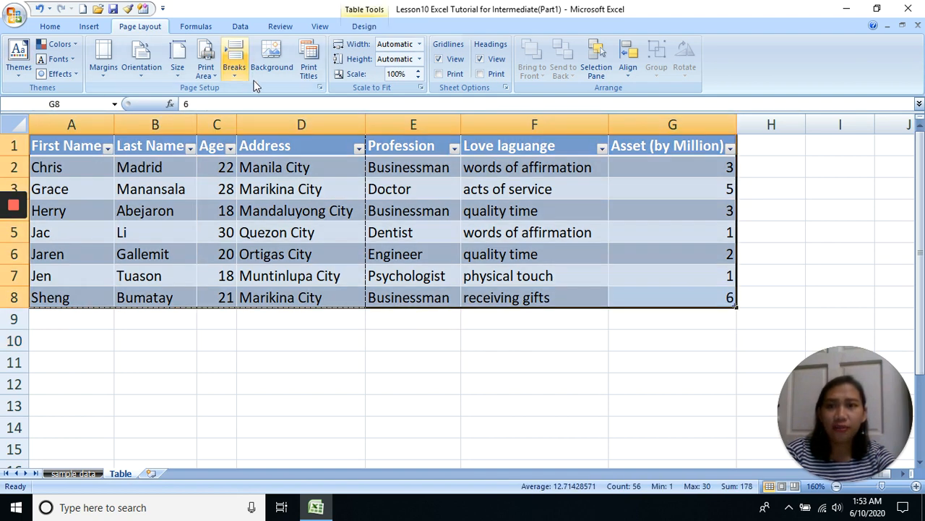
pyautogui.click(206, 67)
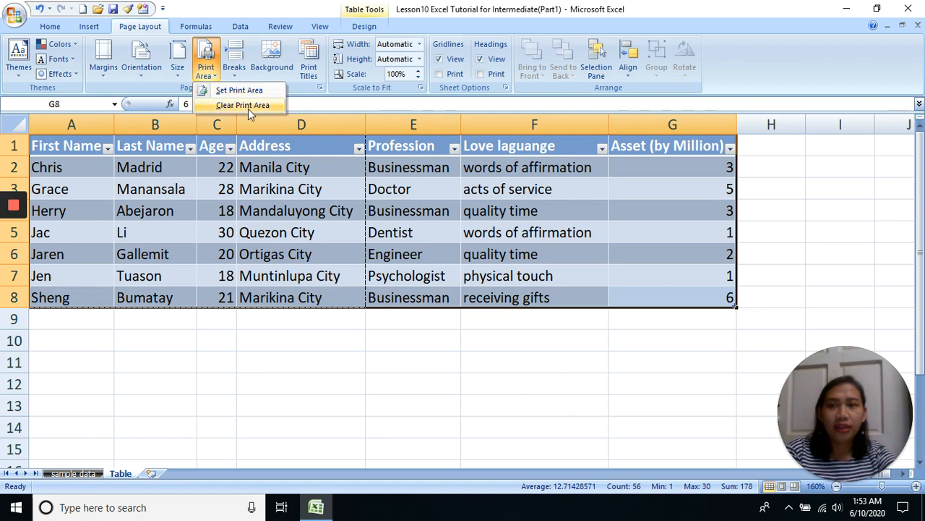
pyautogui.click(246, 106)
pyautogui.click(306, 188)
# Check in print preview how the full table is divided across the sheet's pages.
pyautogui.click(308, 65)
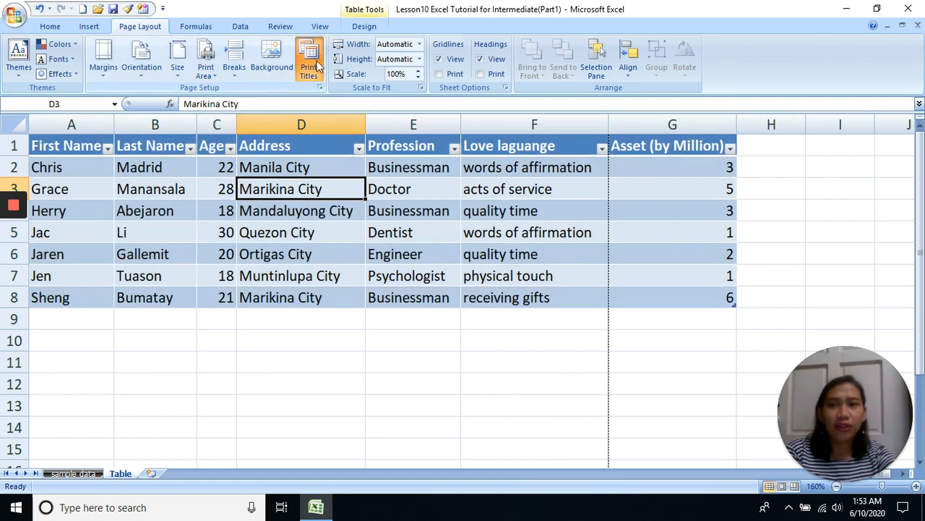
pyautogui.click(551, 389)
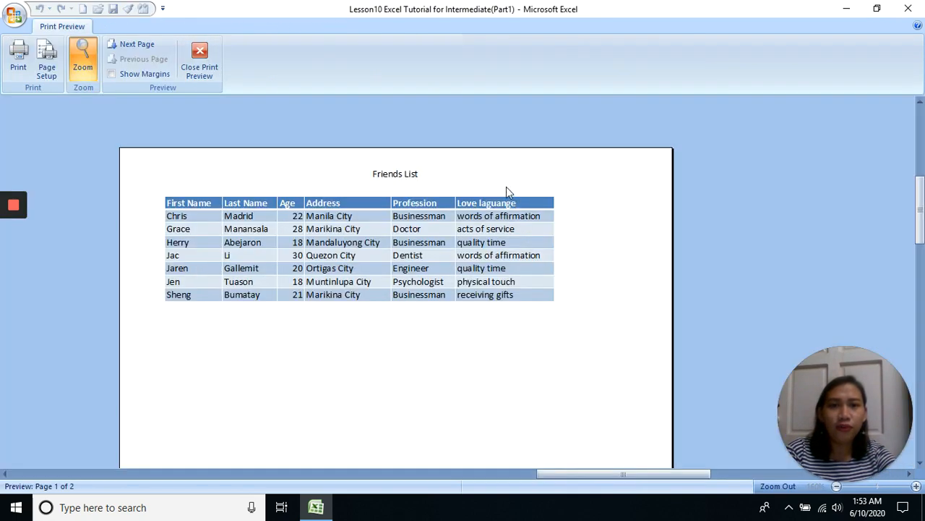
pyautogui.click(491, 206)
pyautogui.click(504, 155)
pyautogui.click(497, 152)
pyautogui.scroll(-1, 481, 138)
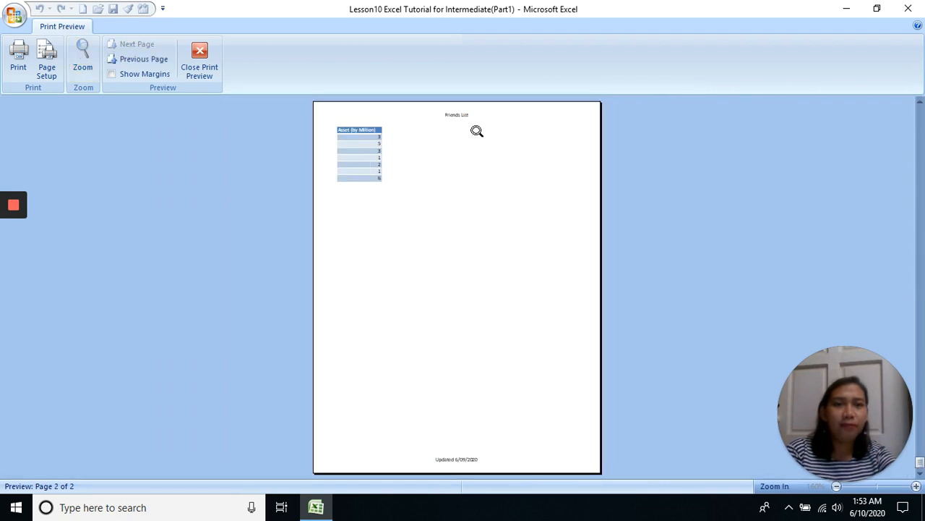
# Examine the Asset (by Million) column on the second page of the print preview and close the preview.
pyautogui.click(376, 130)
pyautogui.click(375, 130)
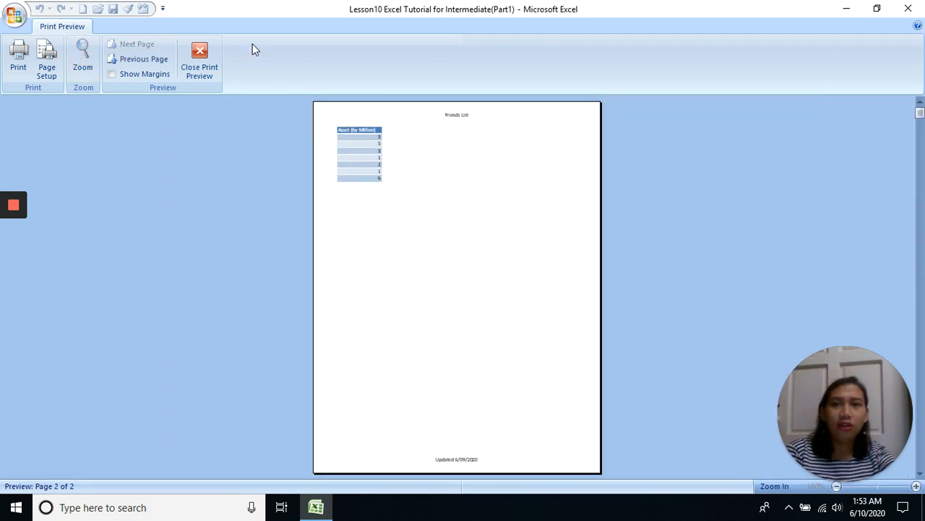
pyautogui.click(214, 61)
pyautogui.moveTo(336, 199); pyautogui.dragTo(344, 173)
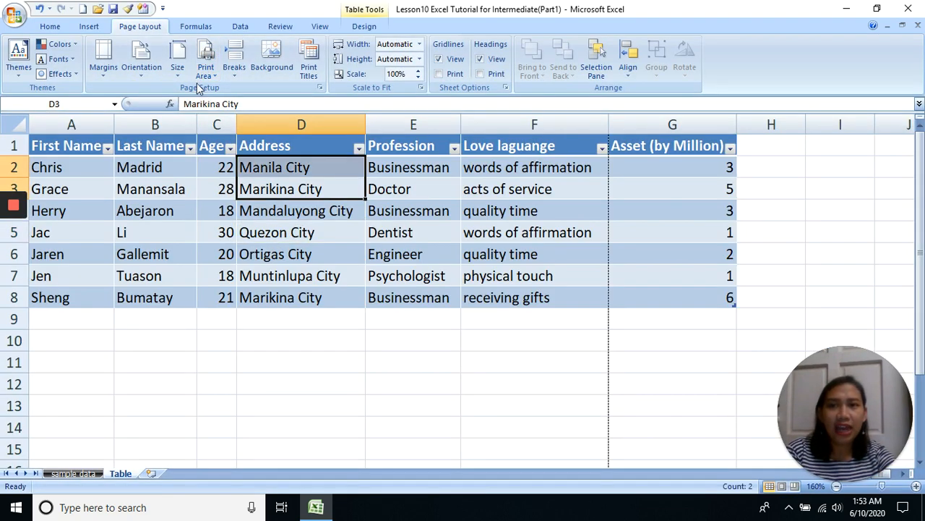
pyautogui.click(207, 72)
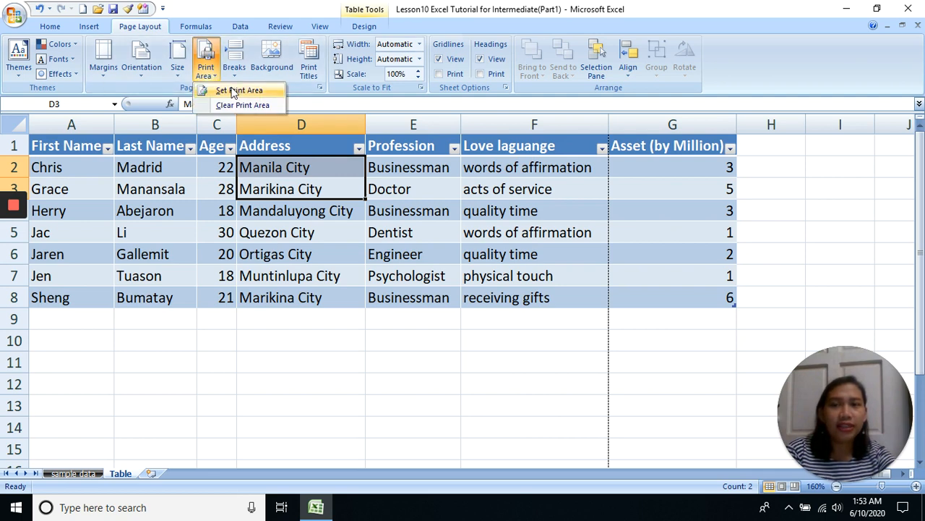
pyautogui.click(334, 193)
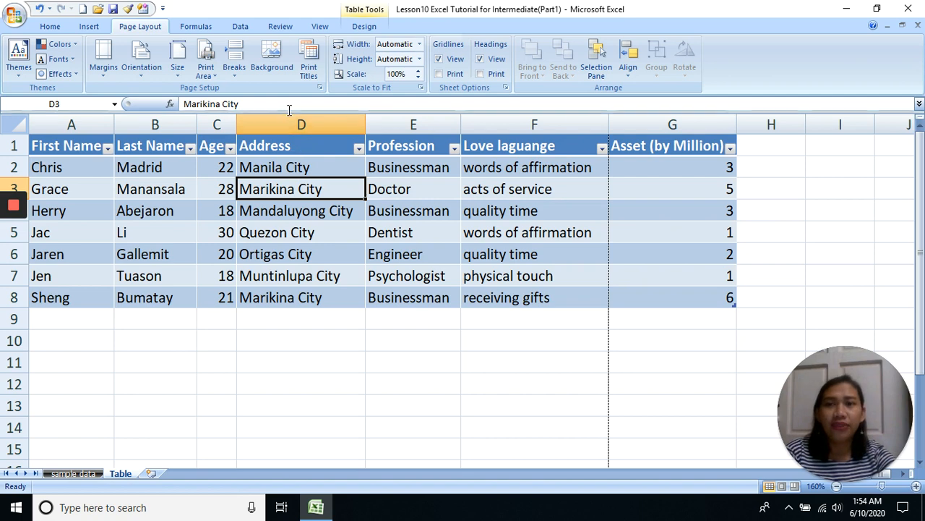
pyautogui.click(302, 147)
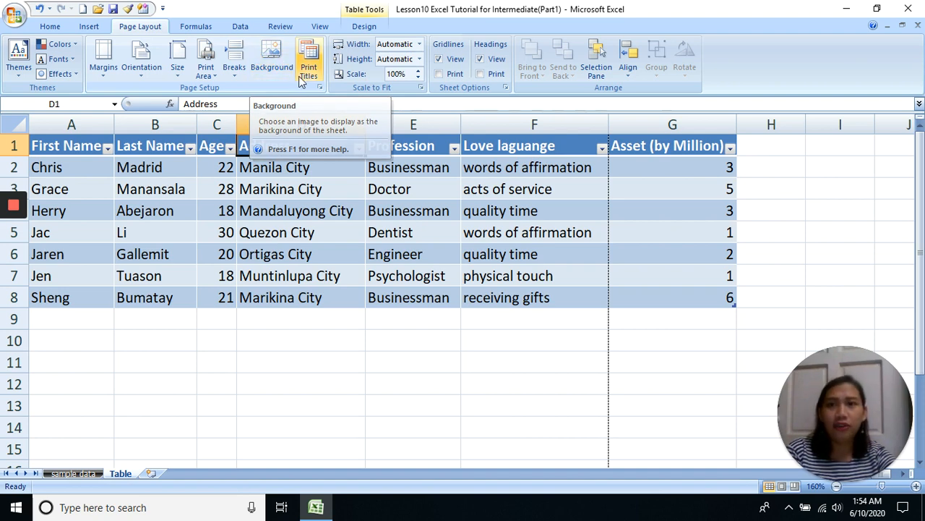
pyautogui.click(374, 206)
pyautogui.click(340, 167)
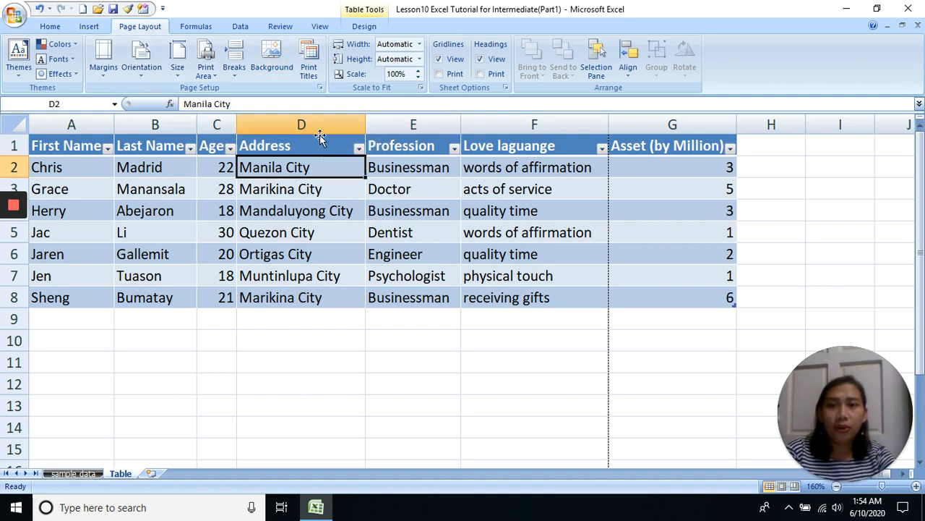
# Open the print titles settings and inspect the options for rows to repeat at top and columns to repeat at left.
pyautogui.click(312, 56)
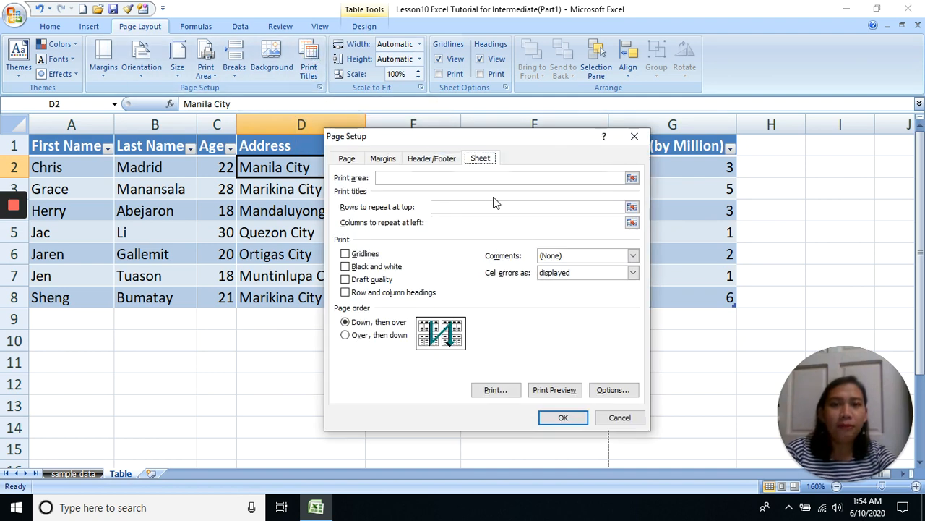
pyautogui.click(451, 207)
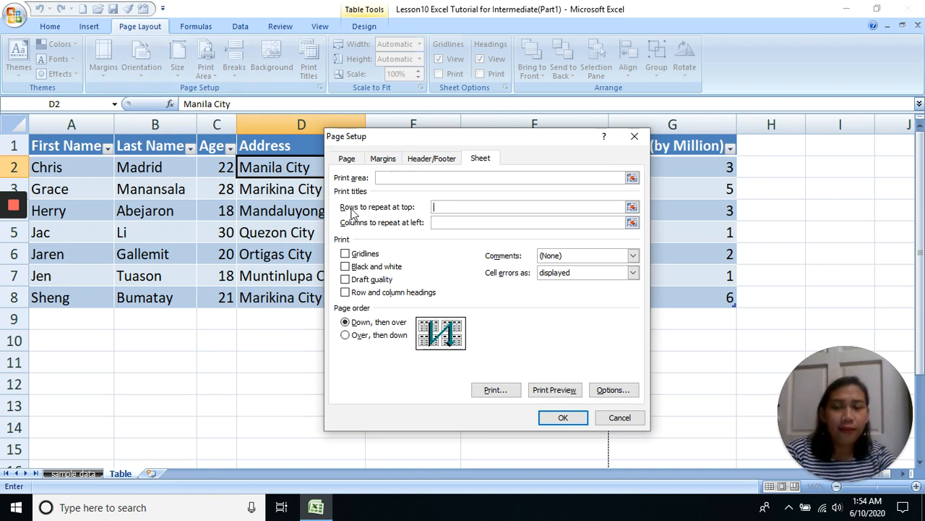
pyautogui.click(445, 230)
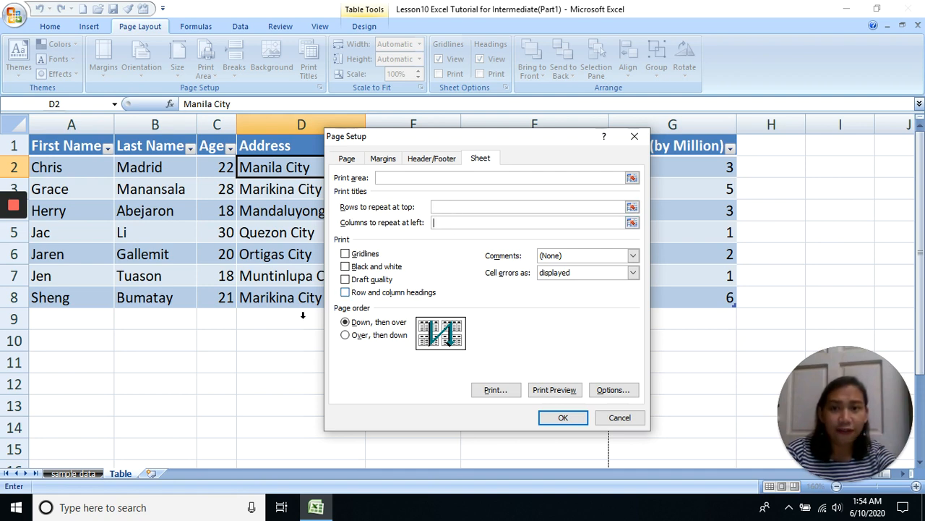
pyautogui.moveTo(11, 242)
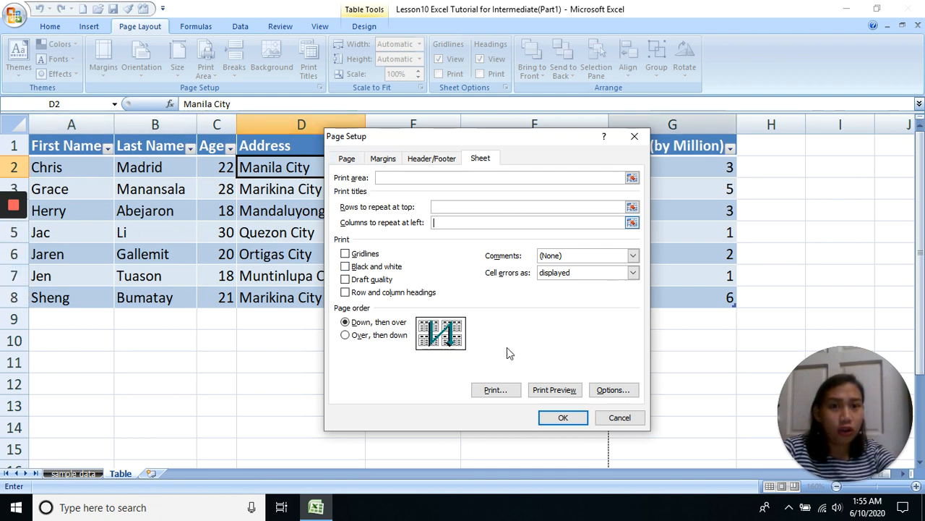
pyautogui.click(462, 209)
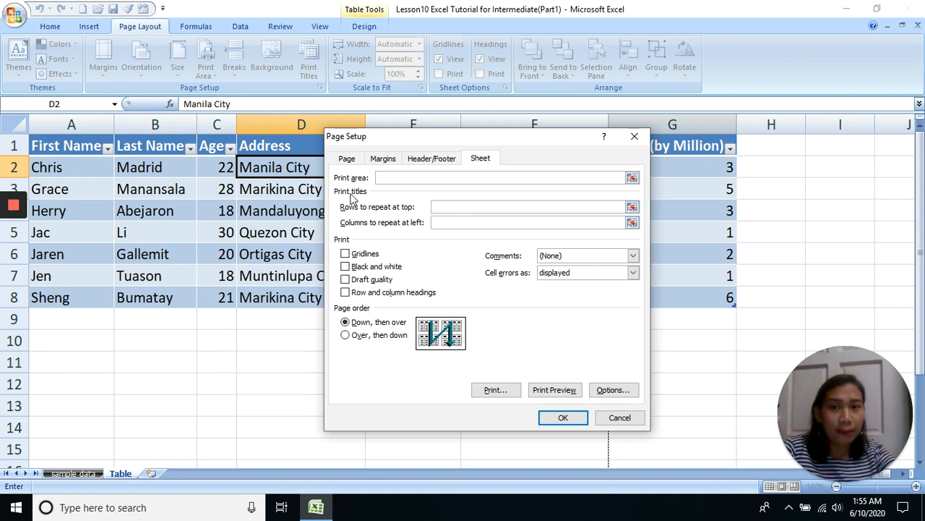
pyautogui.click(454, 223)
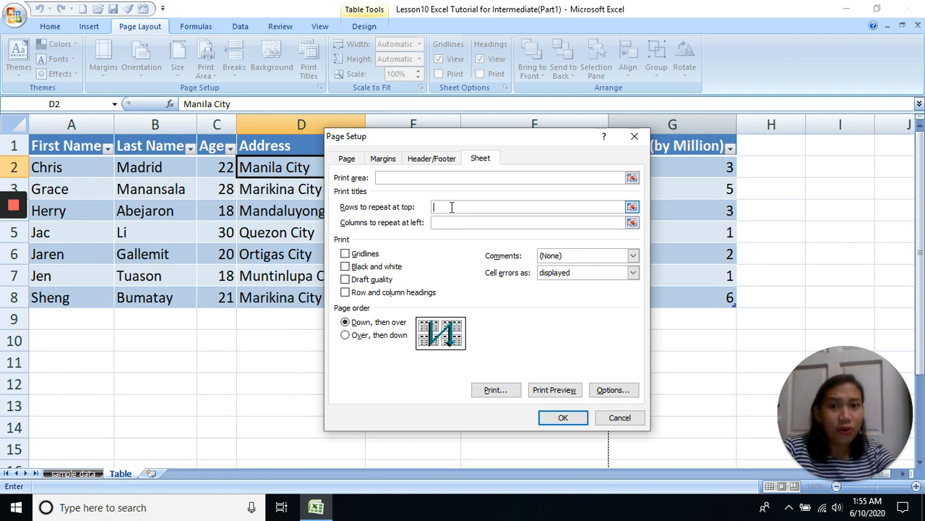
# Review the page, margins, header/footer and sheet settings in Page Setup, ending on the orientation and scaling options.
pyautogui.click(347, 159)
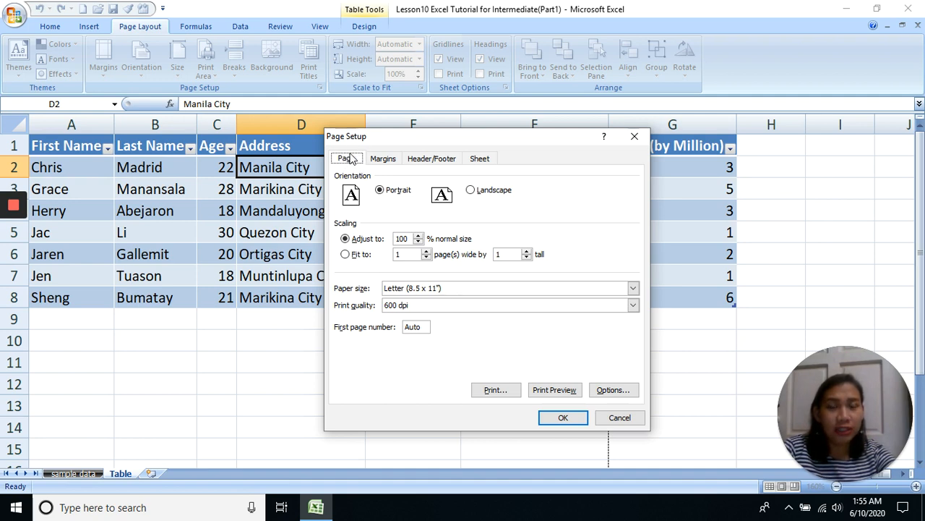
pyautogui.click(384, 159)
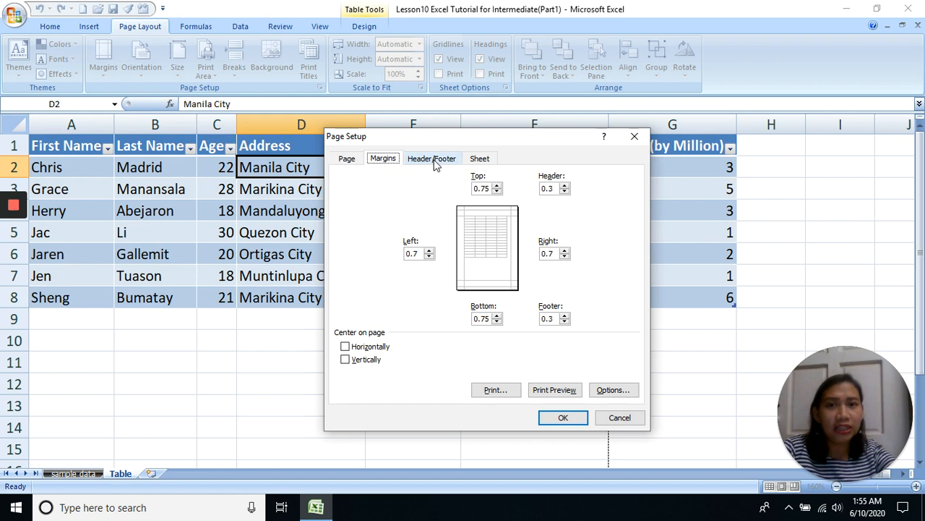
pyautogui.click(435, 160)
pyautogui.click(481, 159)
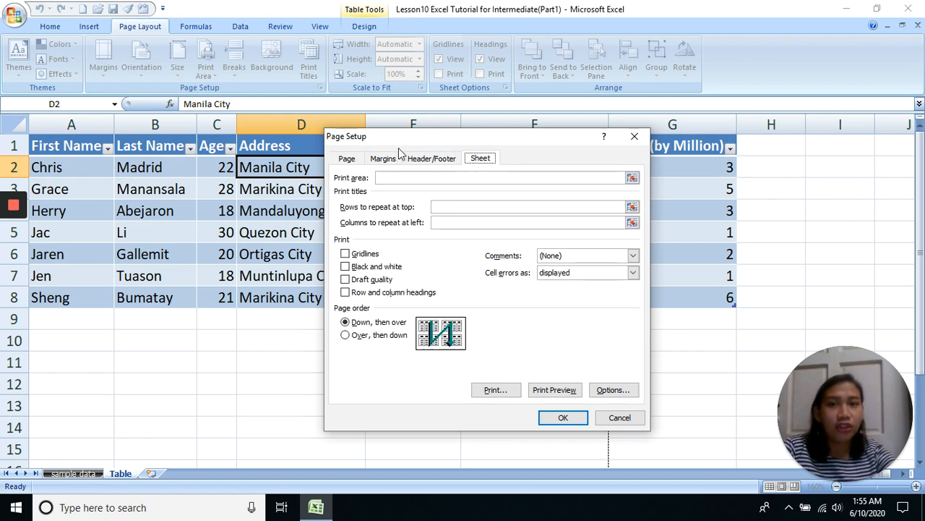
pyautogui.click(347, 160)
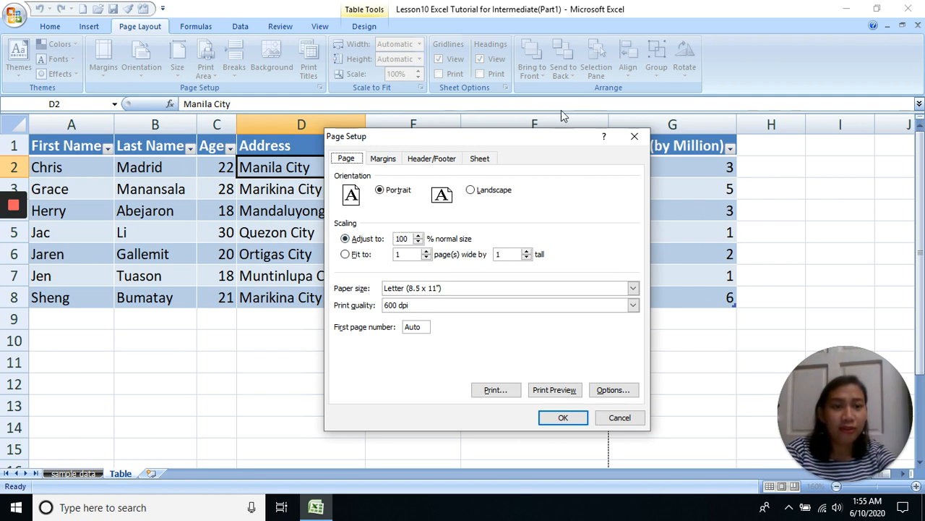
# Examine both pages of the table up close in print preview, including the Asset (by Million) page, and close the preview.
pyautogui.click(555, 390)
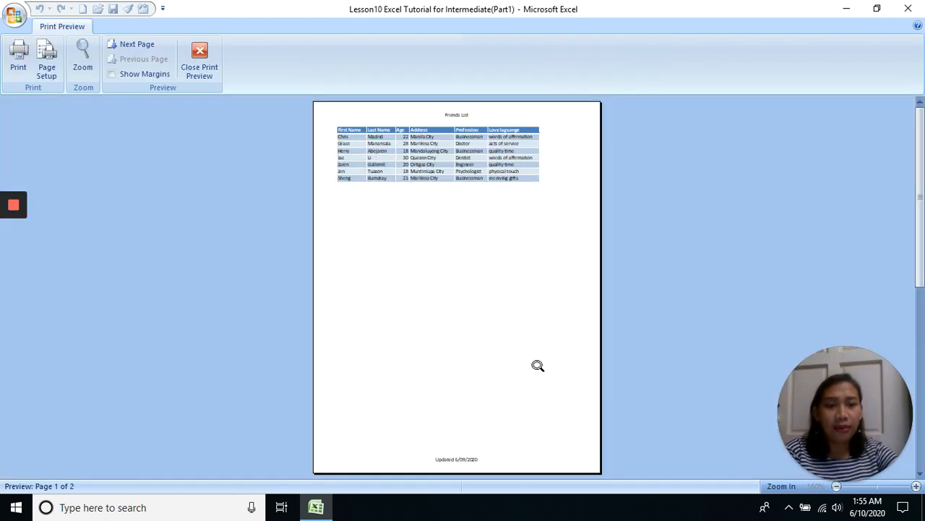
pyautogui.scroll(-1, 534, 352)
pyautogui.scroll(1, 530, 345)
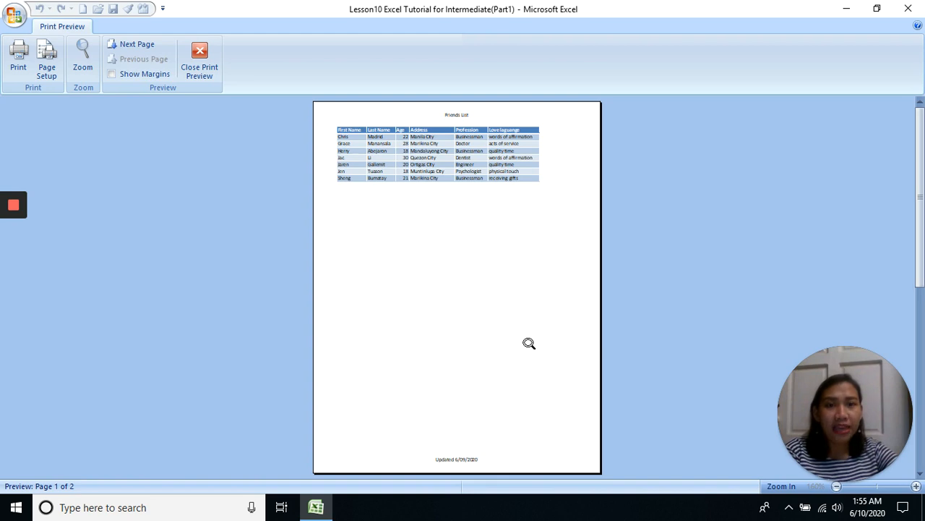
pyautogui.scroll(-1, 529, 344)
pyautogui.scroll(1, 529, 344)
pyautogui.click(571, 142)
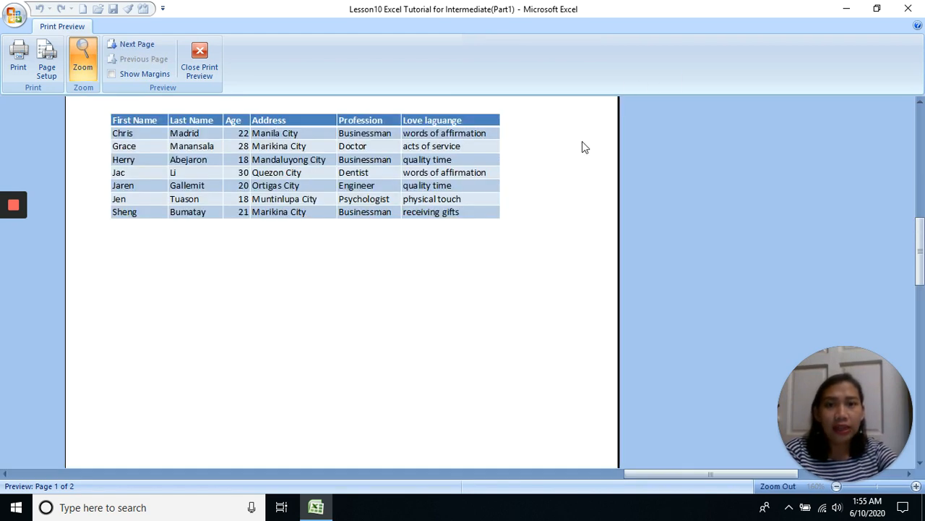
pyautogui.click(547, 141)
pyautogui.scroll(-1, 546, 141)
pyautogui.click(407, 120)
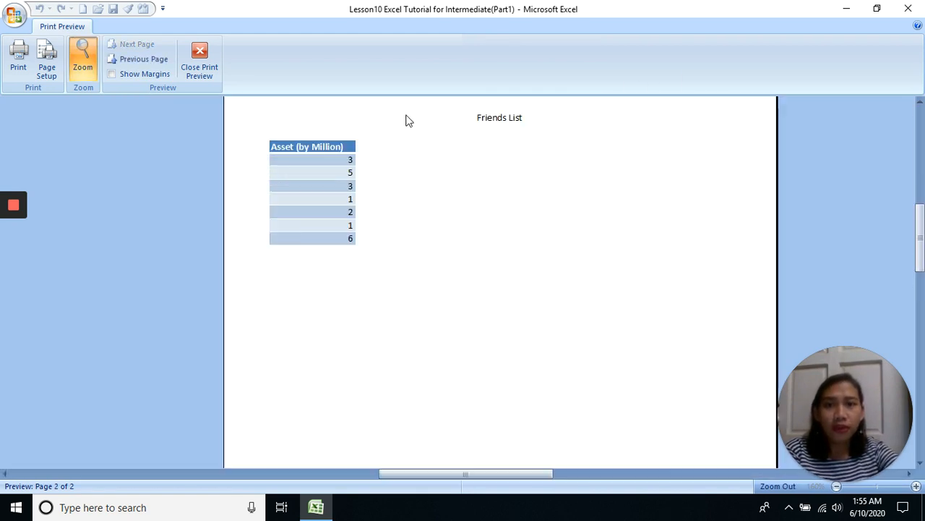
pyautogui.click(425, 133)
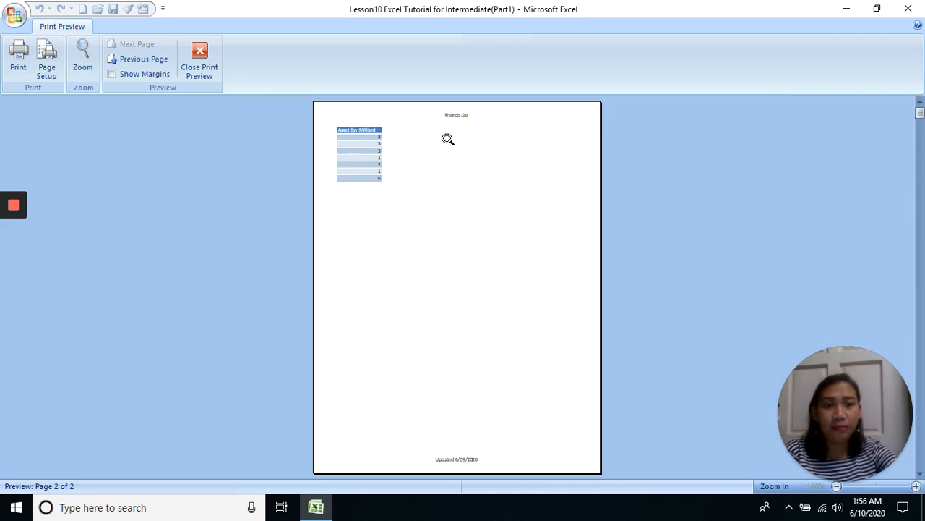
pyautogui.click(200, 62)
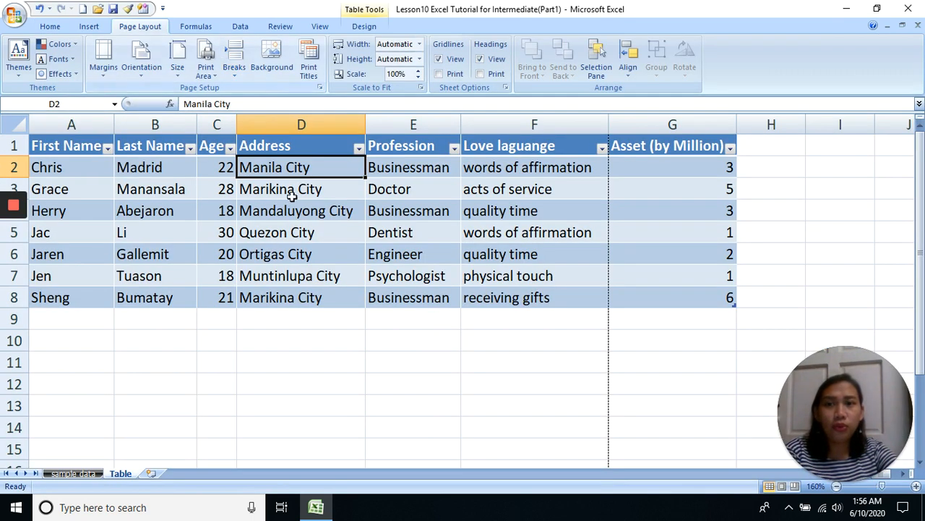
# Set the sheet's print scaling to fit 1 page wide by 1 tall in Page Setup.
pyautogui.click(309, 64)
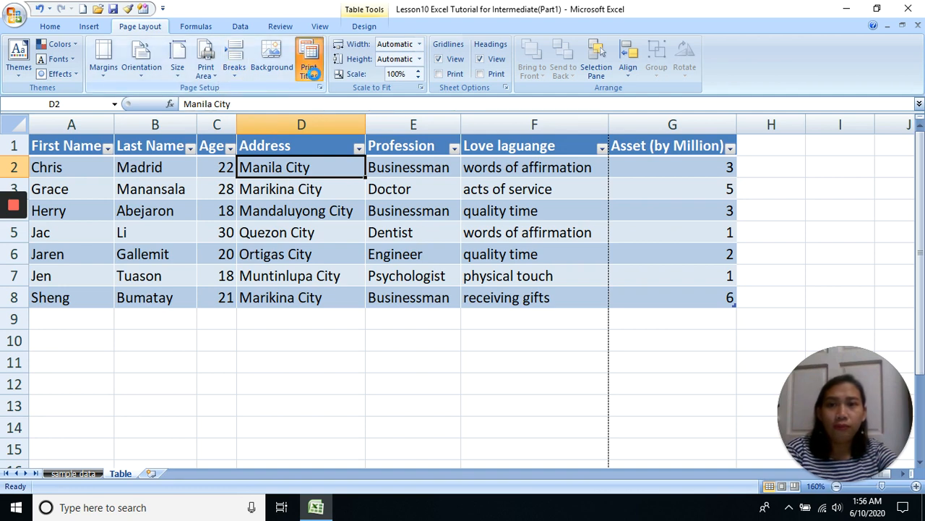
pyautogui.click(347, 159)
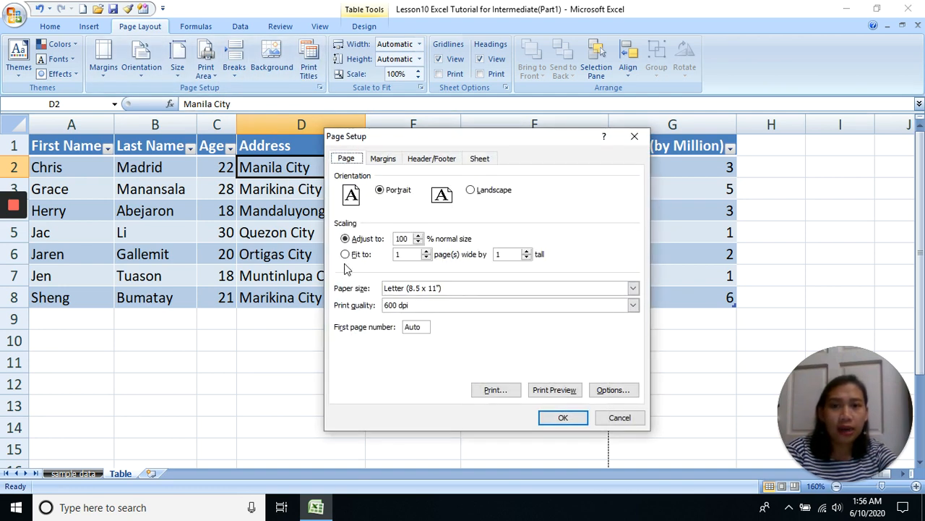
pyautogui.click(345, 254)
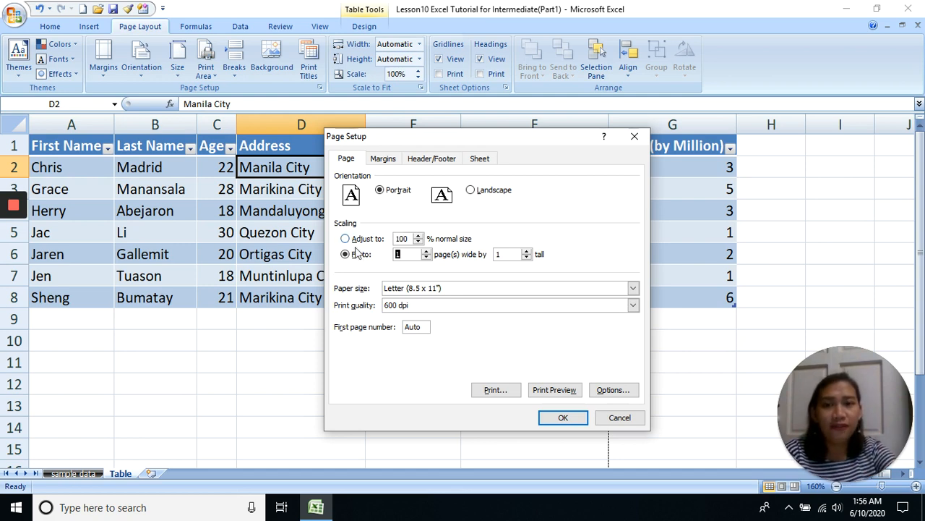
# Apply the fit-to-page scaling by previewing the sheet, inspect the table's columns up close, and close the preview.
pyautogui.click(555, 389)
pyautogui.doubleClick(545, 149)
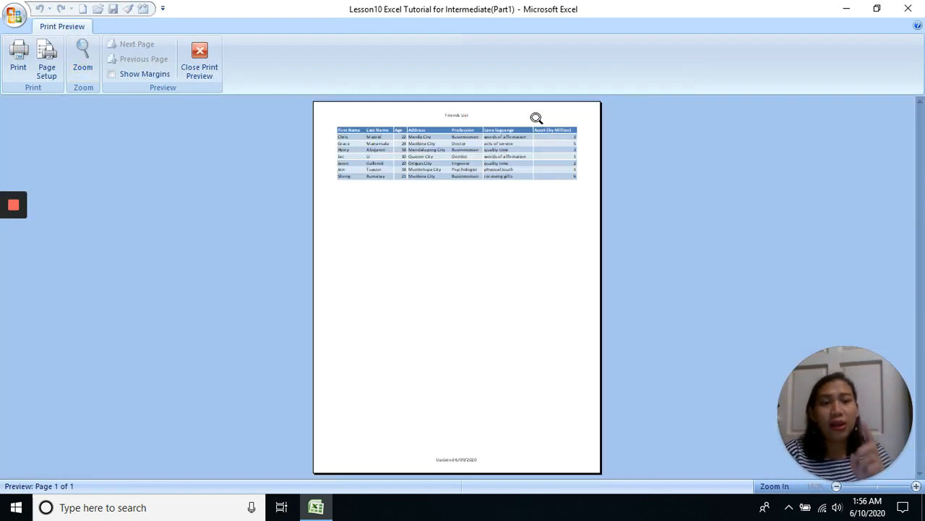
pyautogui.click(552, 122)
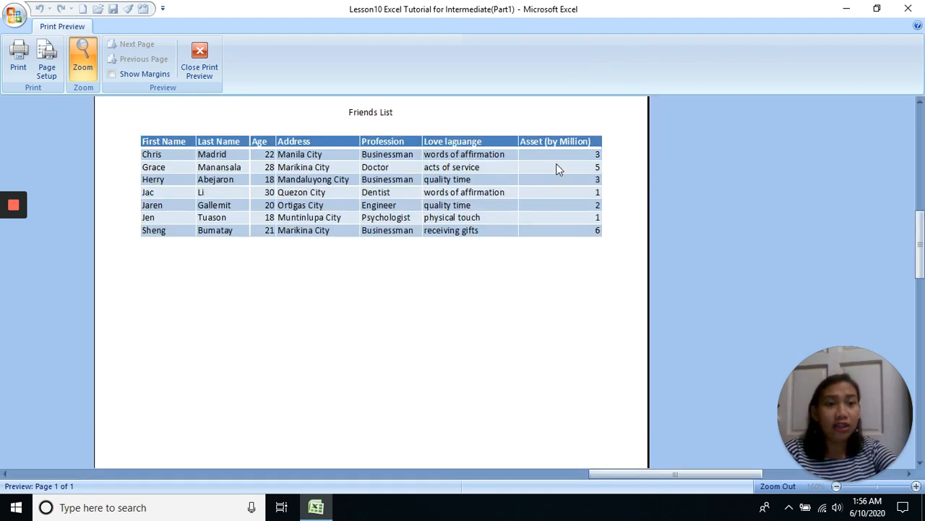
pyautogui.click(206, 62)
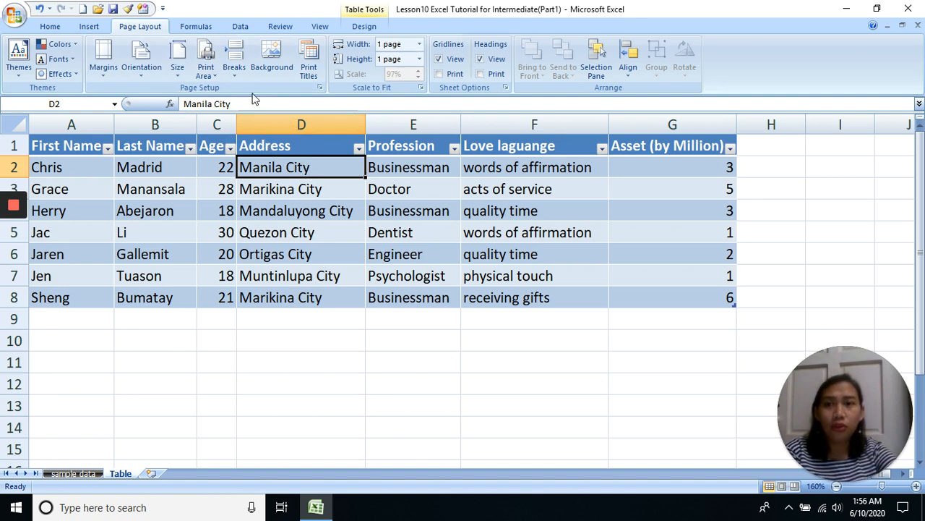
# Review the page scaling options in Page Setup, recheck the table's layout in print preview and close it.
pyautogui.click(309, 63)
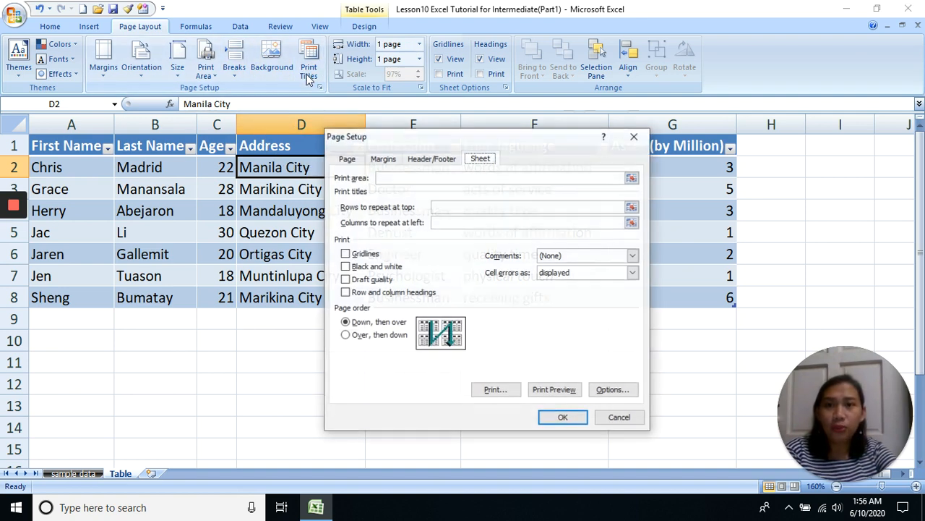
pyautogui.click(347, 160)
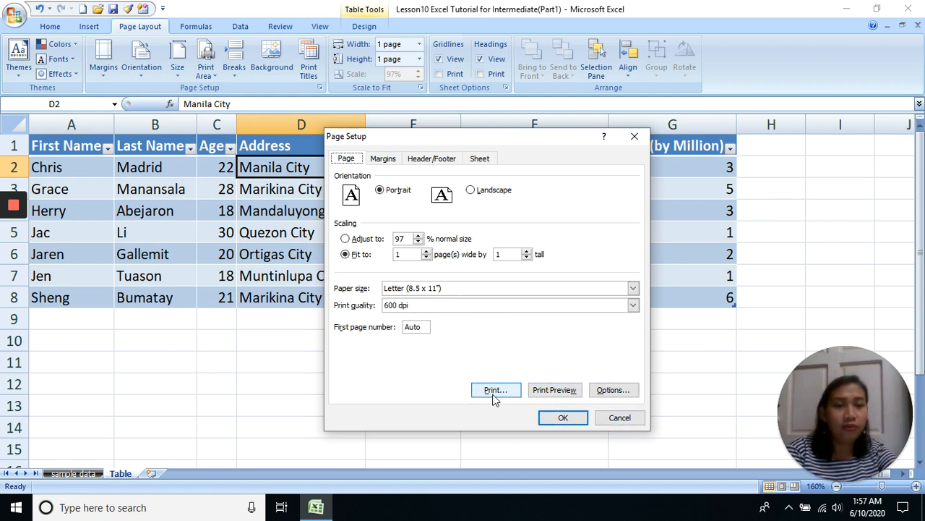
pyautogui.click(555, 391)
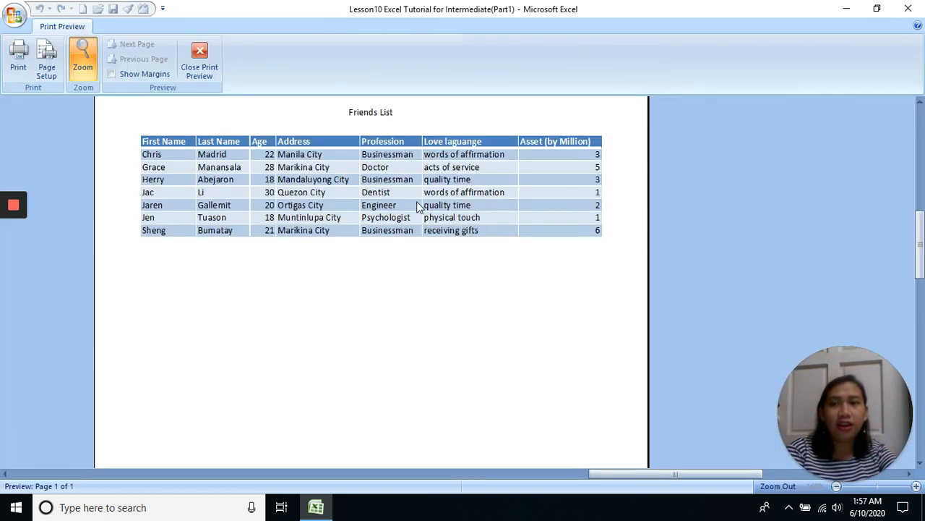
pyautogui.scroll(2, 418, 207)
pyautogui.click(436, 190)
pyautogui.click(442, 186)
pyautogui.click(451, 197)
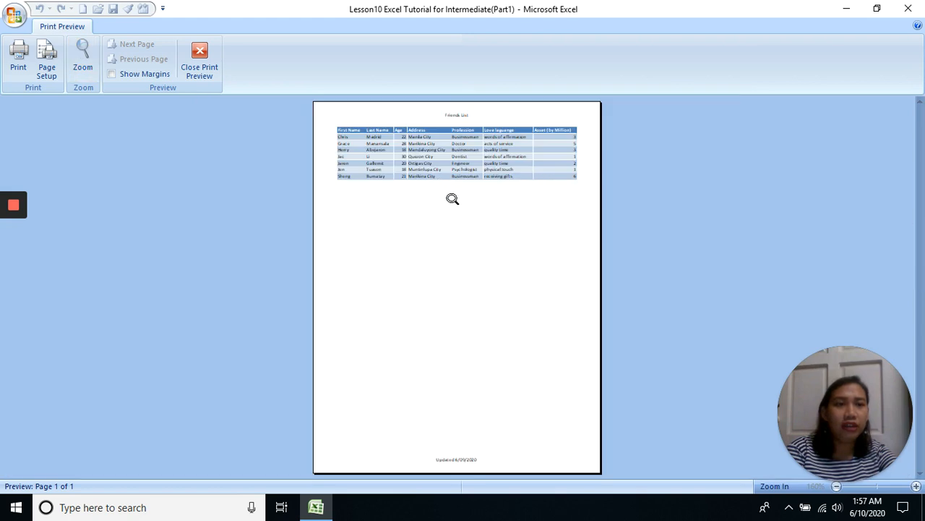
pyautogui.click(452, 199)
pyautogui.click(466, 204)
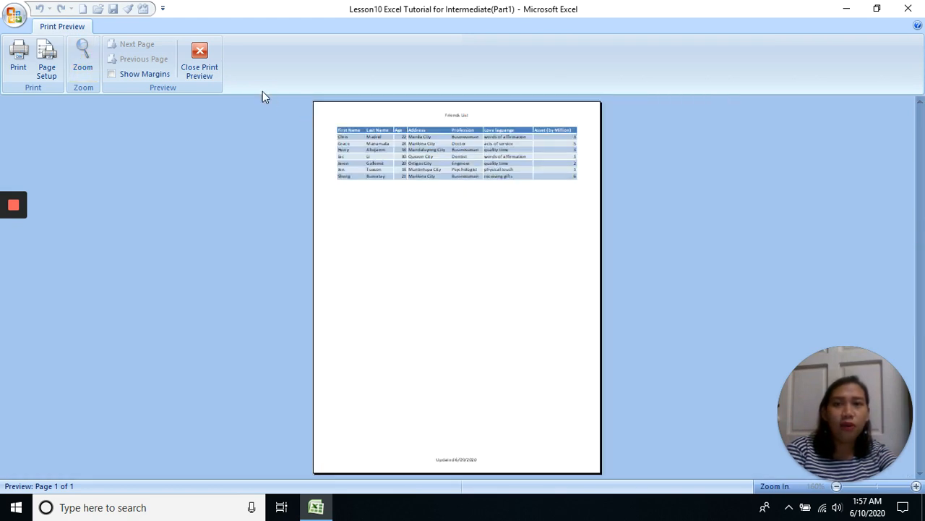
pyautogui.click(206, 73)
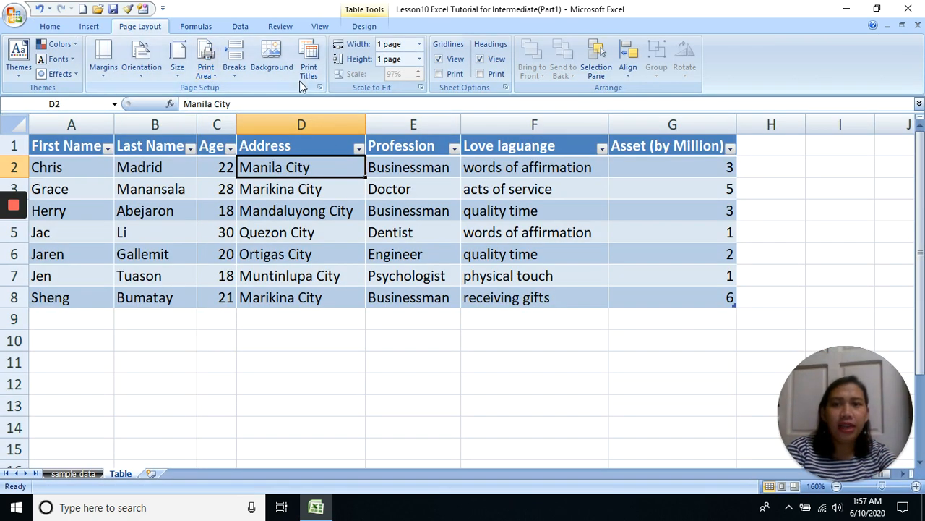
# Review the margins and the custom header and footer settings in Page Setup, and close the dialog without changes.
pyautogui.click(309, 64)
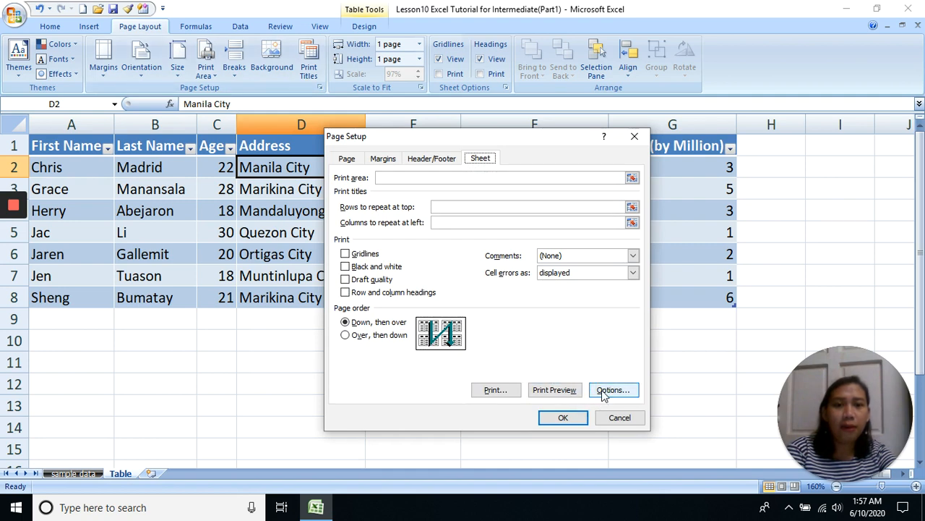
pyautogui.click(344, 161)
pyautogui.click(383, 160)
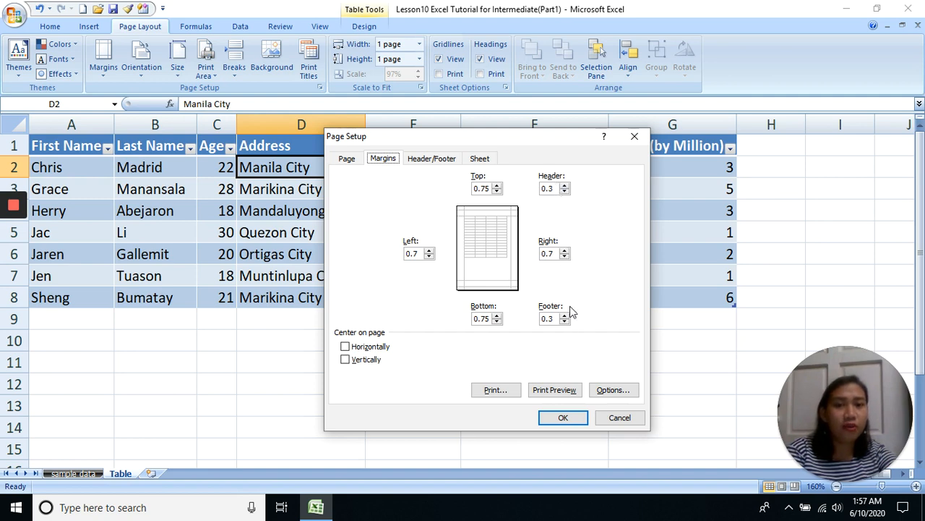
pyautogui.click(434, 159)
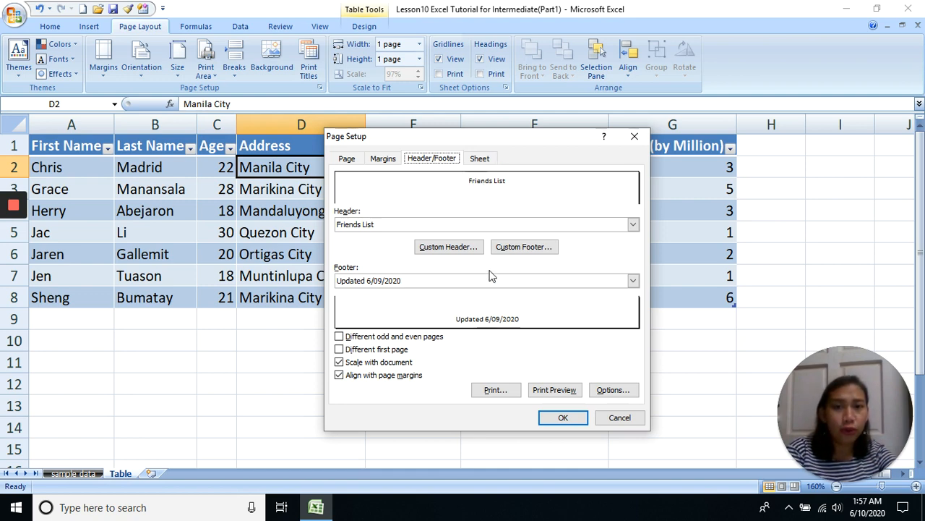
pyautogui.click(449, 247)
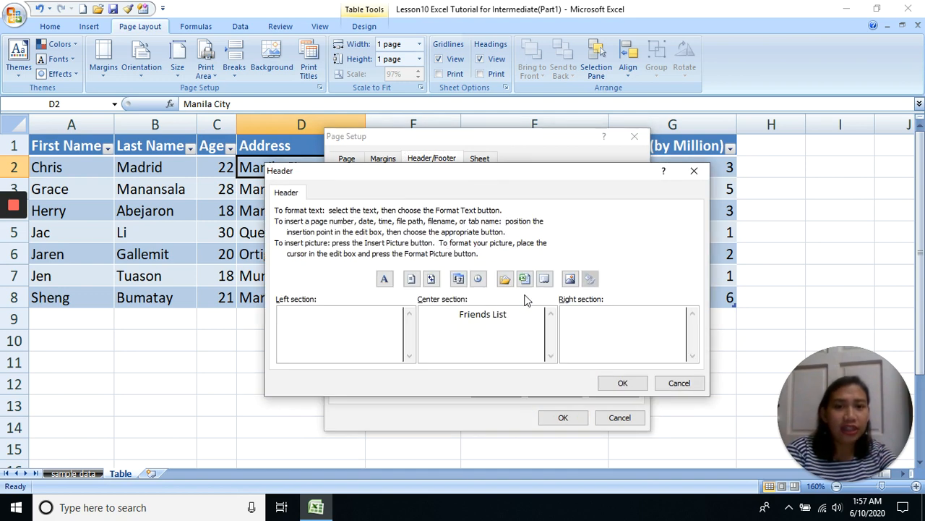
pyautogui.click(699, 173)
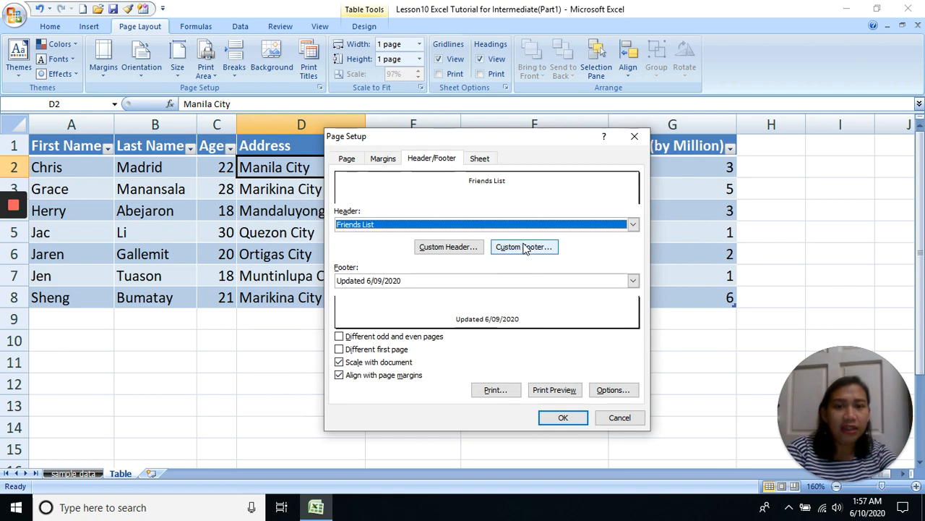
pyautogui.click(551, 247)
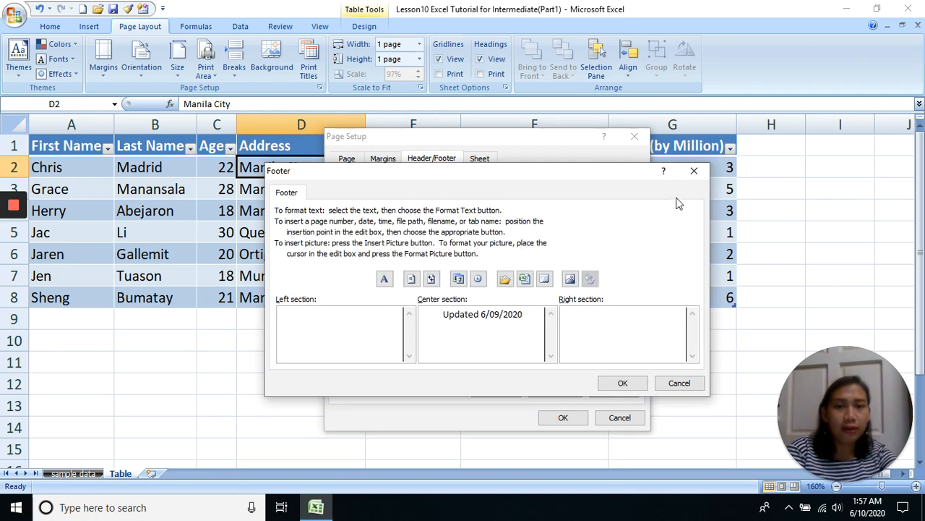
pyautogui.click(692, 174)
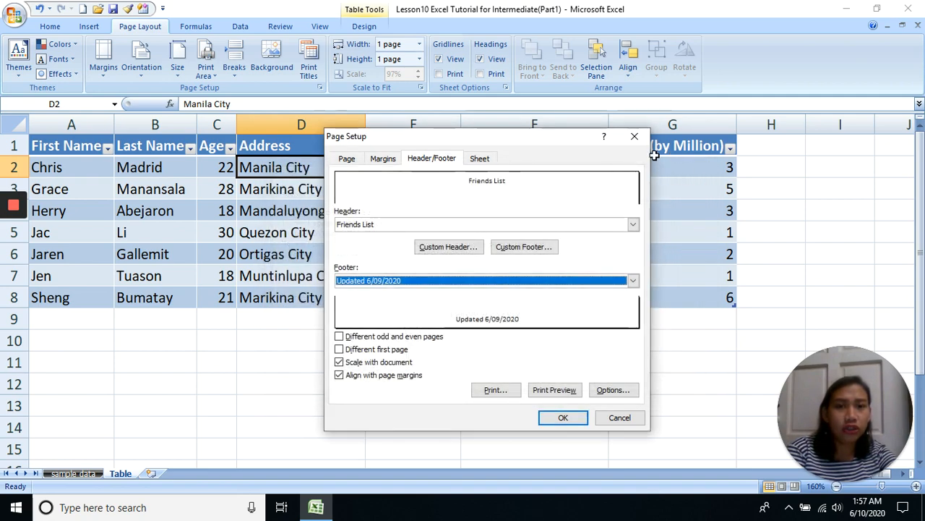
pyautogui.click(634, 137)
pyautogui.click(492, 172)
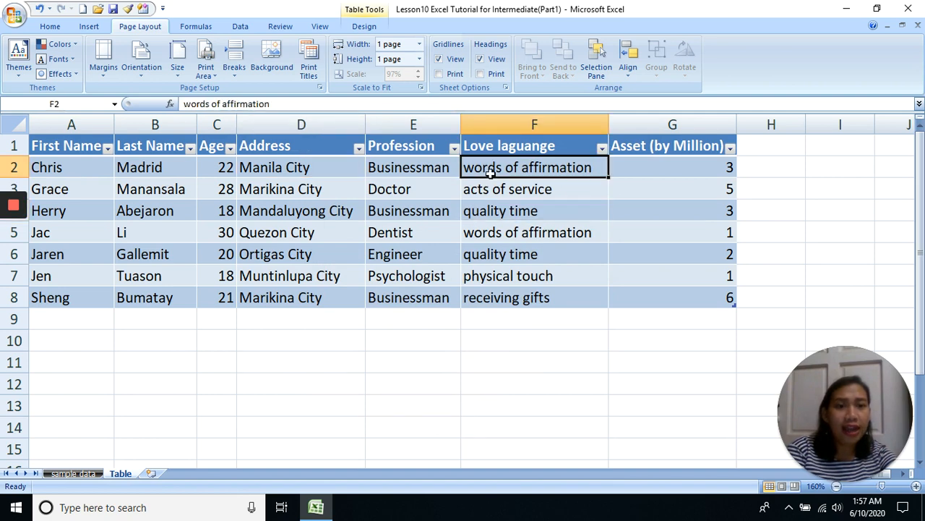
# Move the "Friends List" header text from the center section to the left section of the custom header.
pyautogui.click(91, 27)
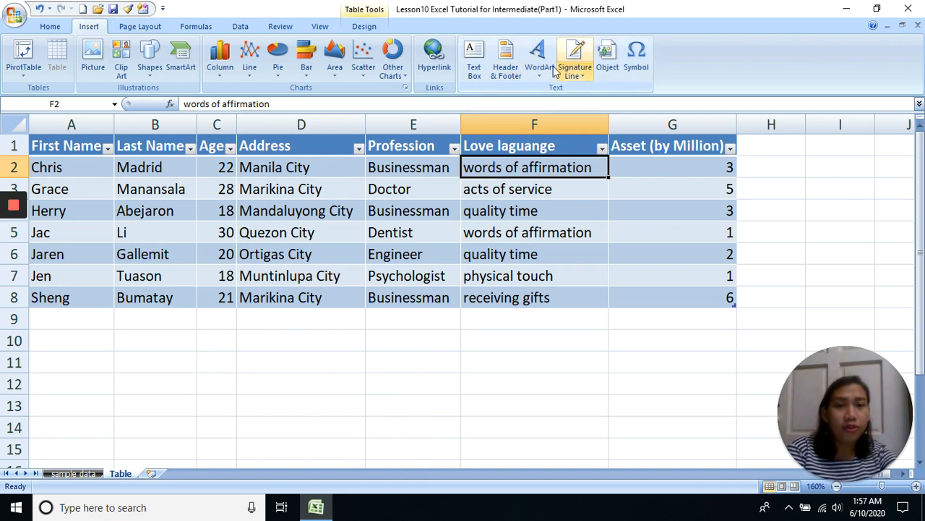
pyautogui.click(146, 26)
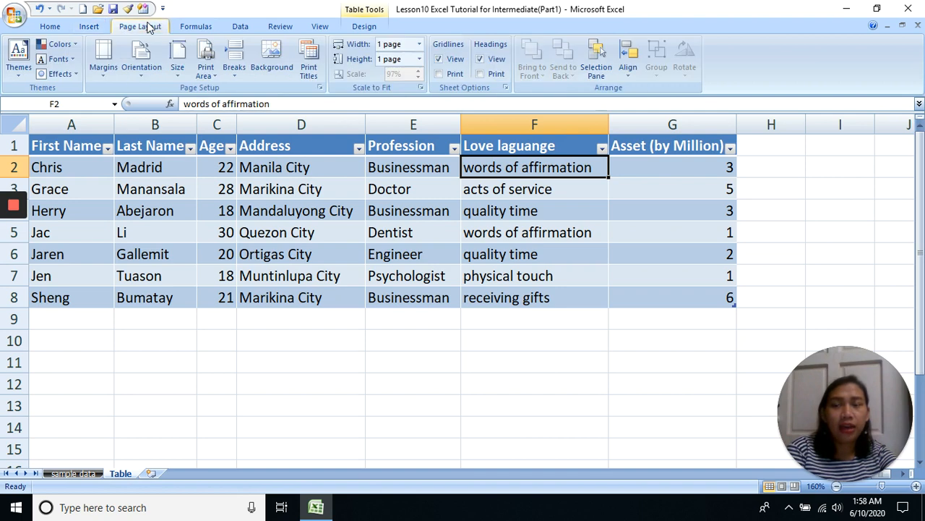
pyautogui.click(309, 71)
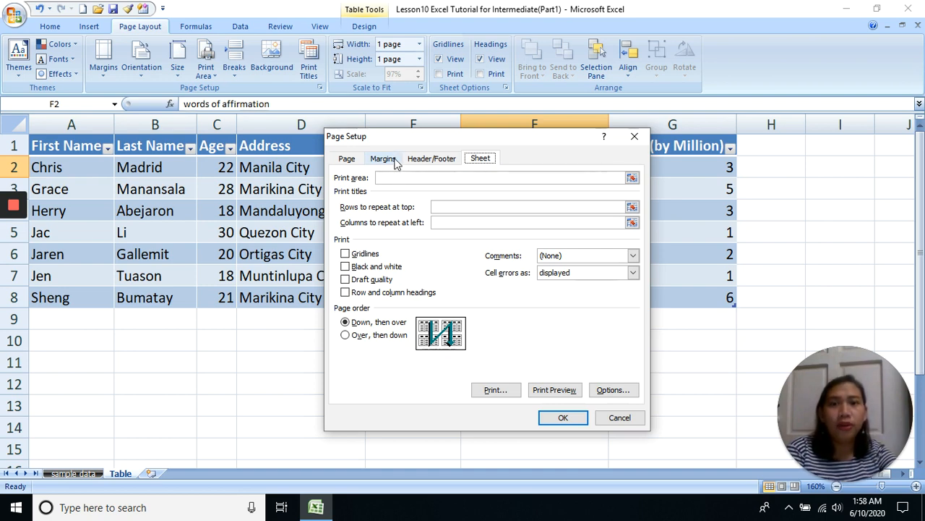
pyautogui.click(428, 159)
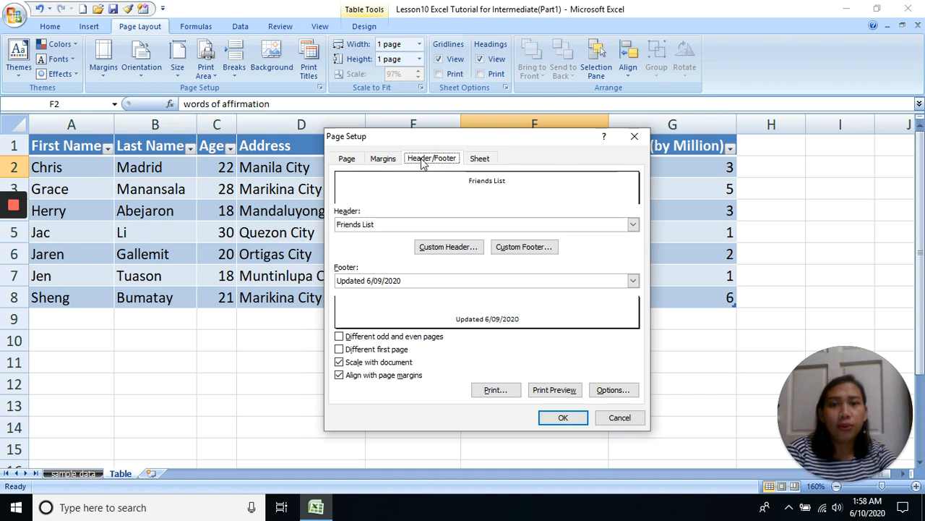
pyautogui.click(441, 247)
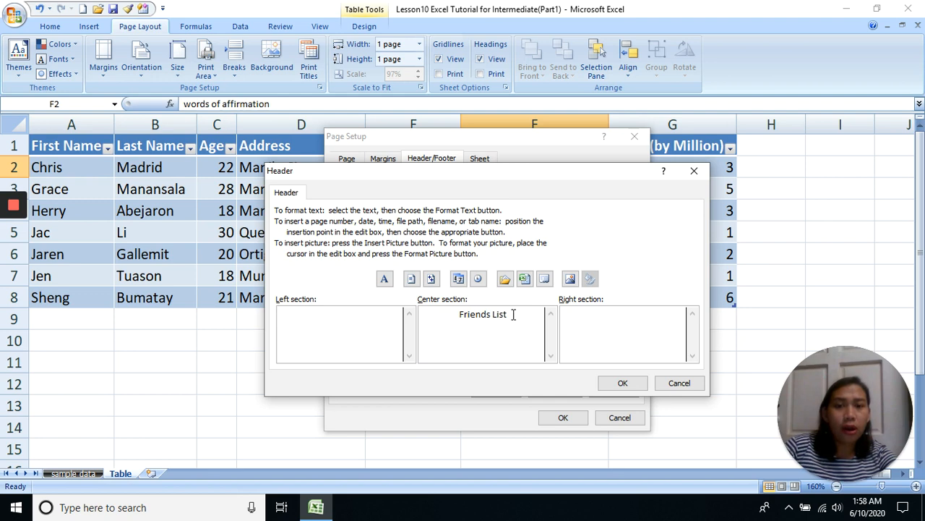
pyautogui.moveTo(511, 315); pyautogui.dragTo(449, 314)
pyautogui.hotkey('ctrl', 'c')
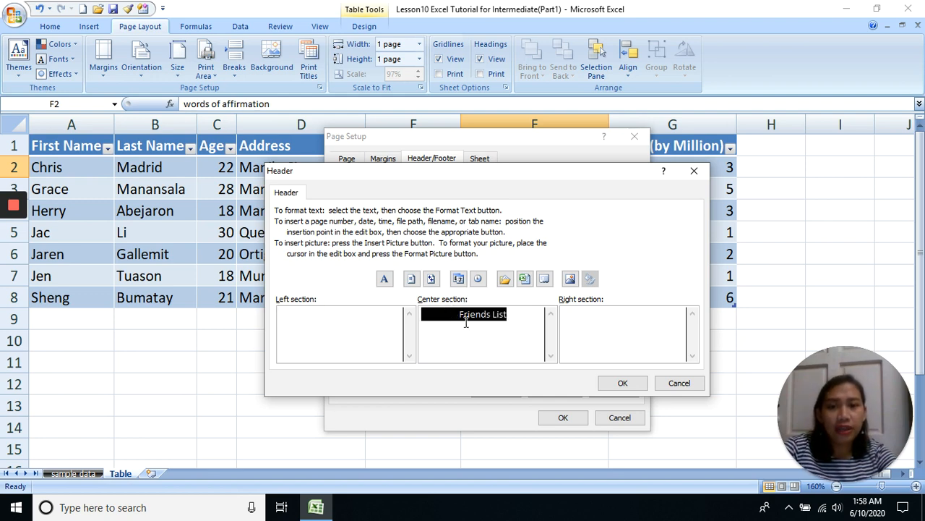
pyautogui.press('Delete')
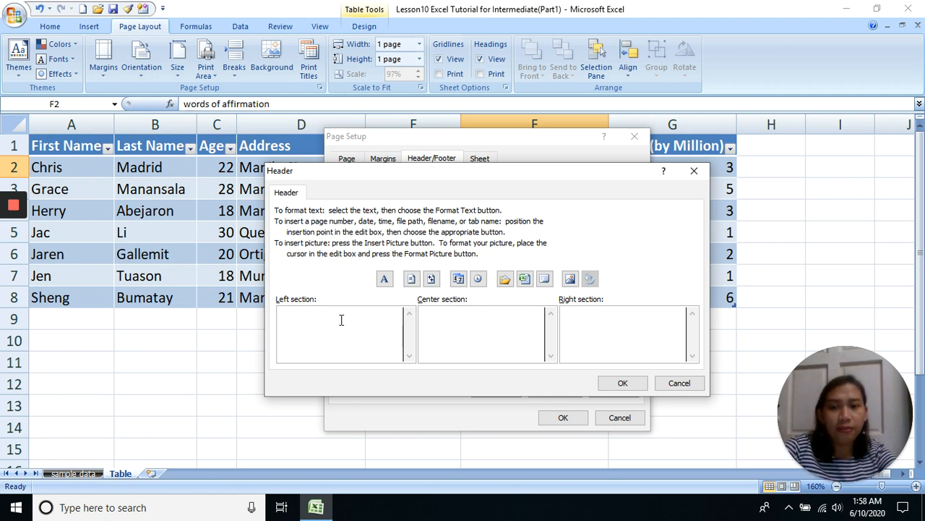
pyautogui.hotkey('ctrl', 'v')
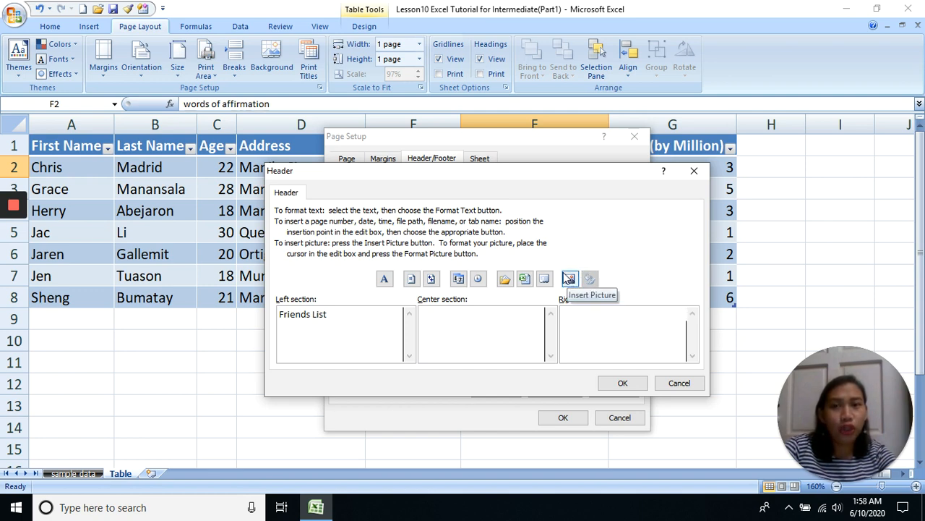
pyautogui.click(621, 383)
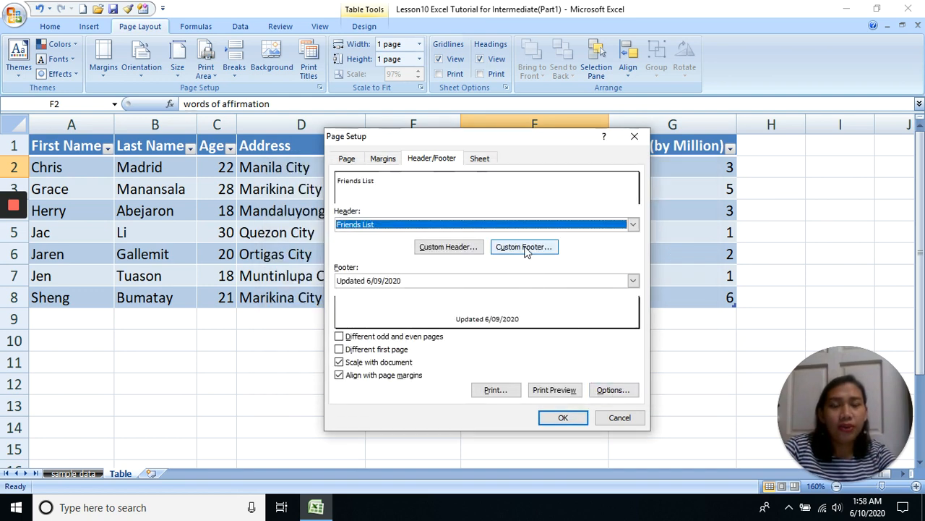
# Remove the custom footer's center text and insert the page number and page count as "&[Page] of &[Pages]" in the left section.
pyautogui.click(527, 247)
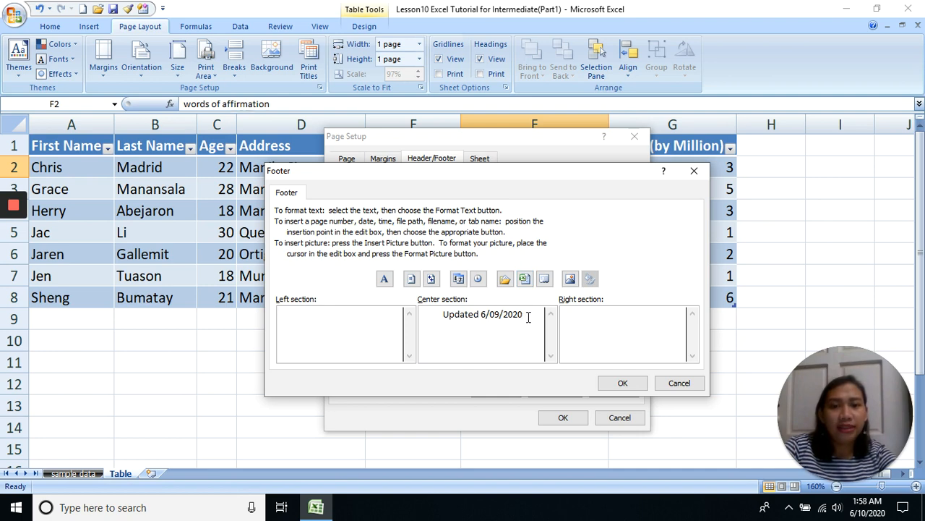
pyautogui.moveTo(529, 317); pyautogui.dragTo(431, 313)
pyautogui.press('Delete')
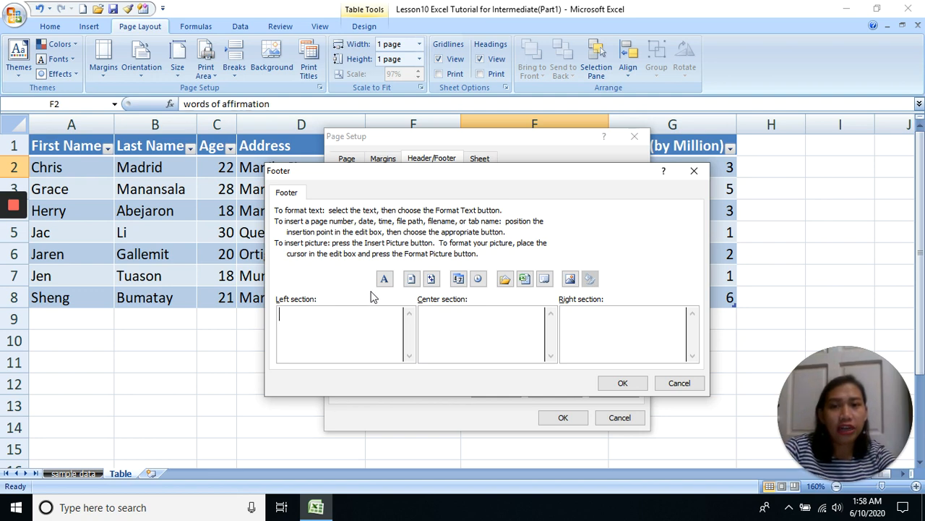
pyautogui.click(412, 278)
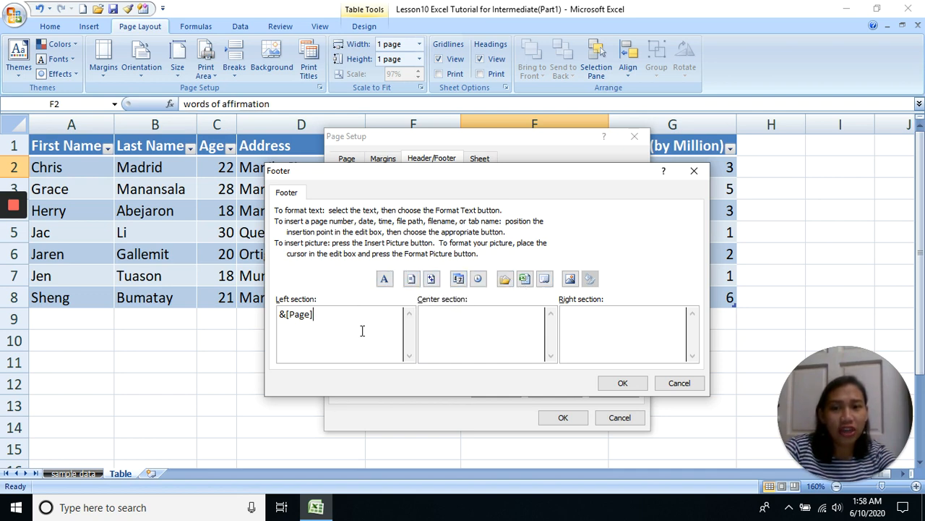
pyautogui.click(432, 279)
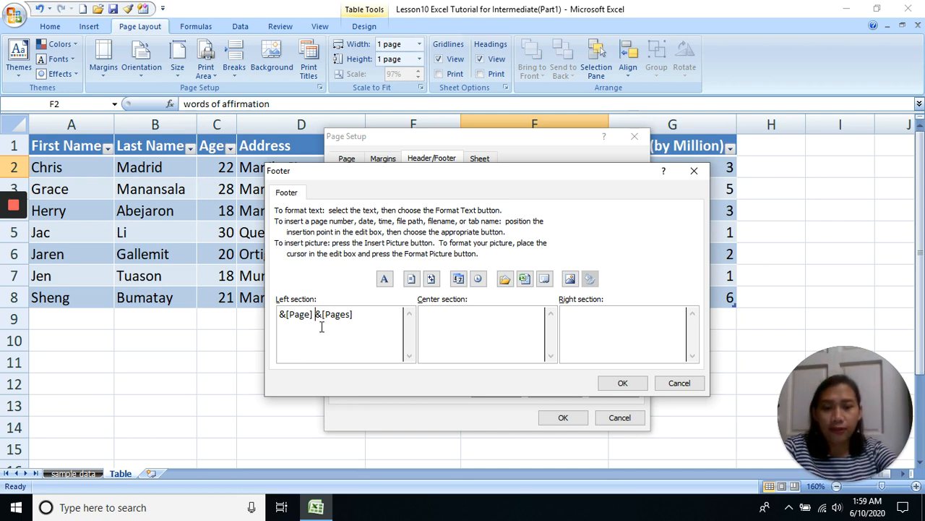
pyautogui.write('of')
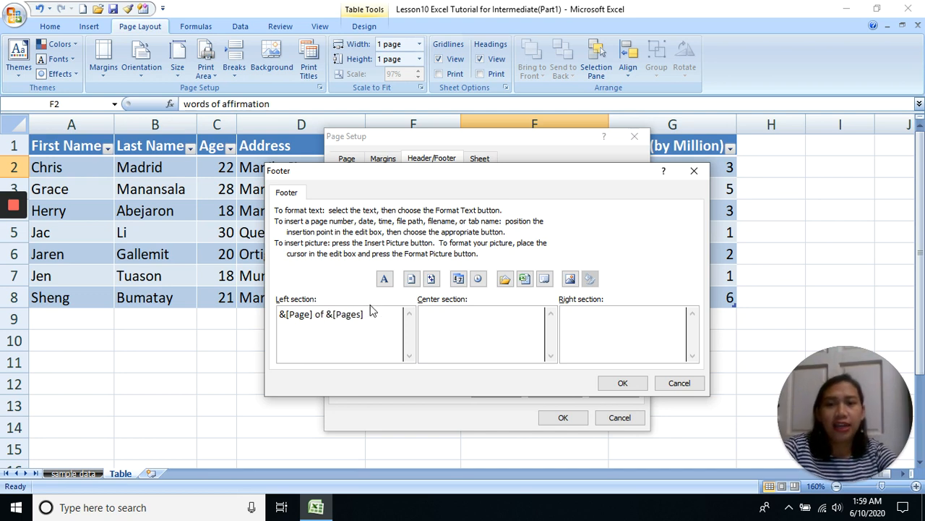
# Add the date and time to the footer's center section and the sheet name to its right section, and open the print preview.
pyautogui.click(458, 279)
pyautogui.click(478, 279)
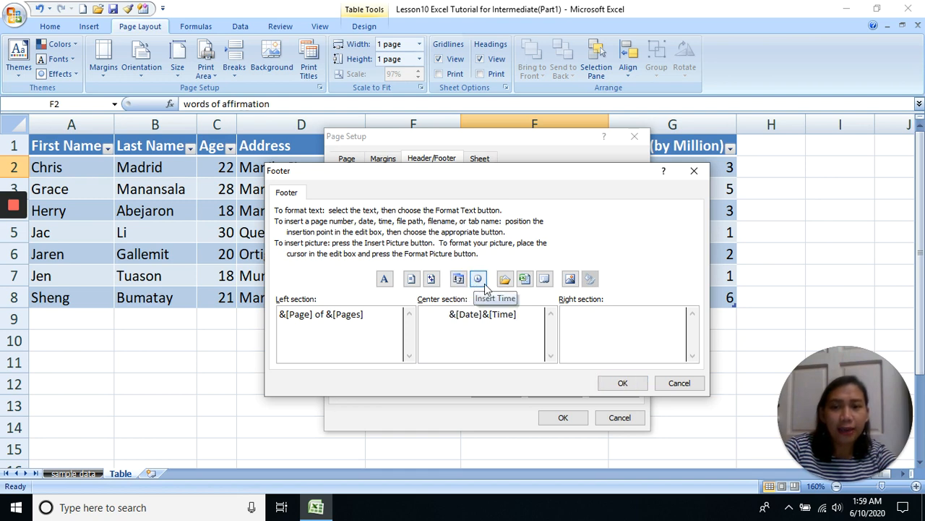
pyautogui.click(545, 281)
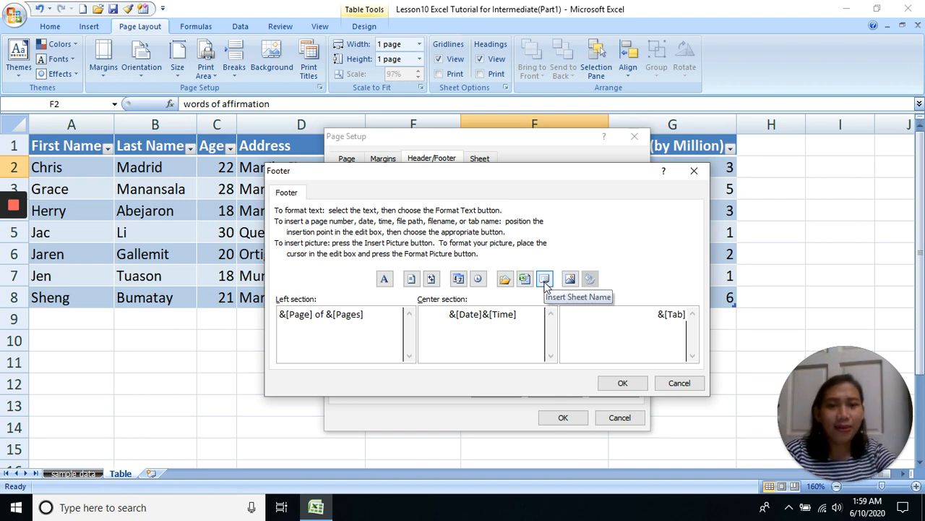
pyautogui.click(623, 382)
pyautogui.click(556, 390)
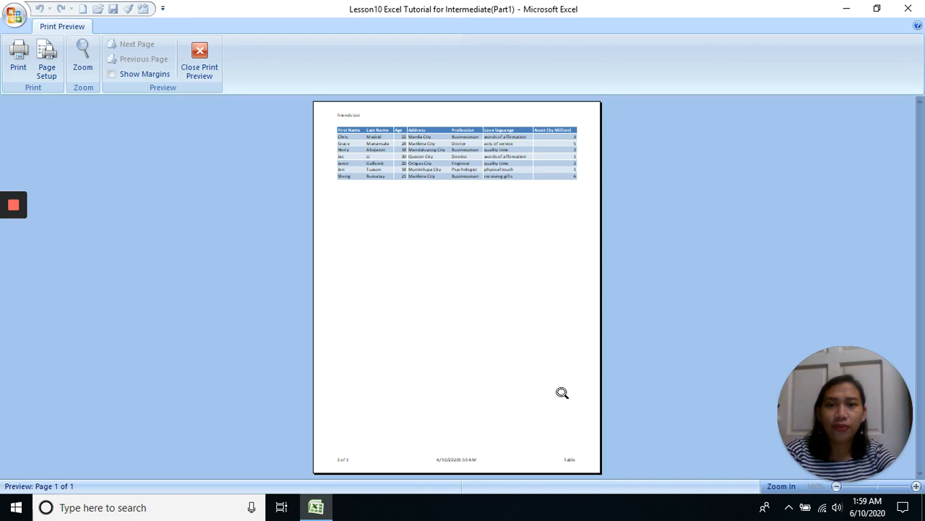
# Examine the header and all three footer sections up close in print preview, and close the preview.
pyautogui.click(380, 149)
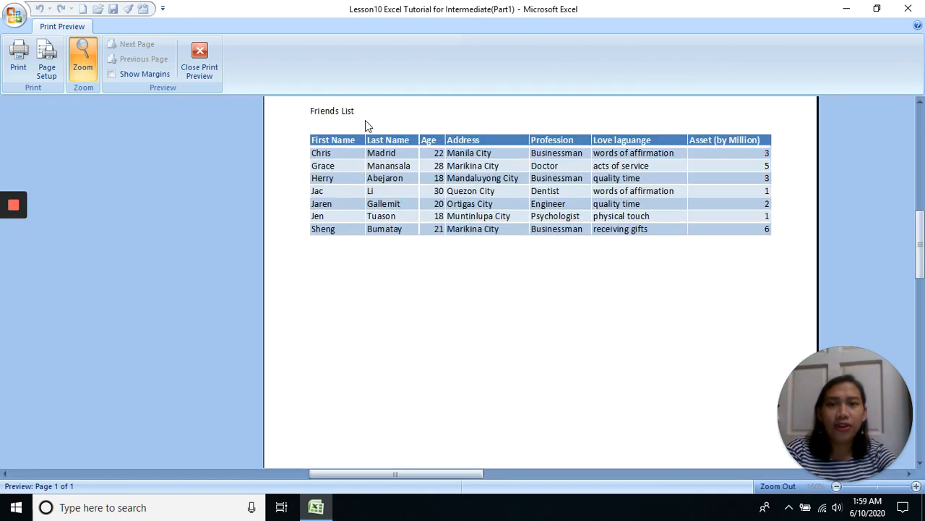
pyautogui.scroll(1, 365, 120)
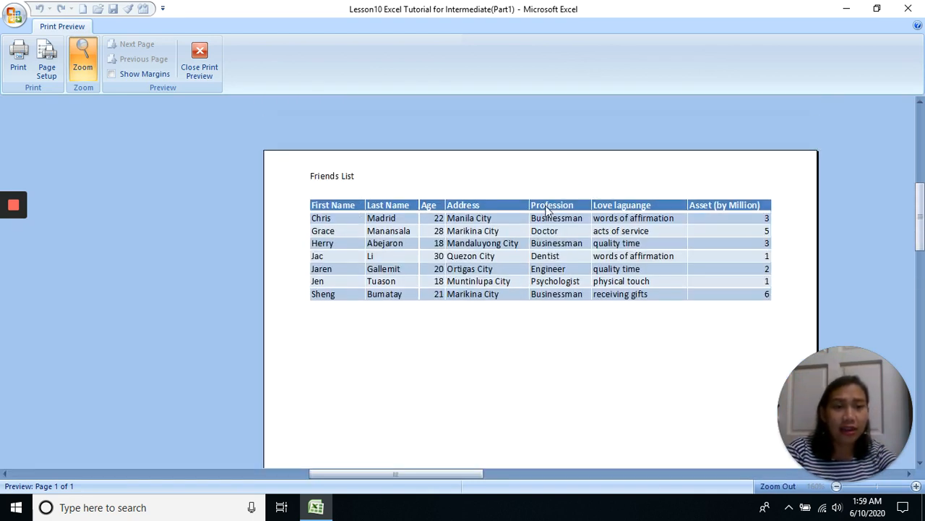
pyautogui.click(358, 190)
pyautogui.click(398, 455)
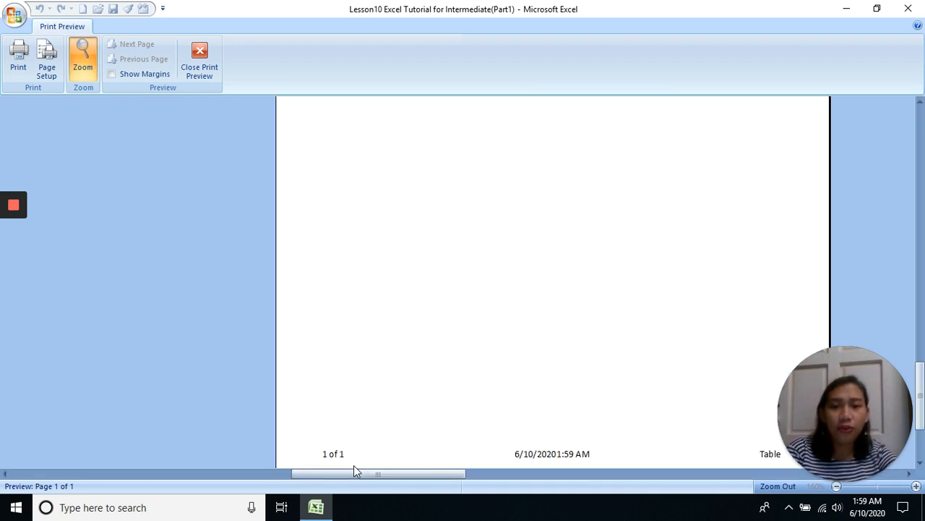
pyautogui.scroll(-1, 354, 463)
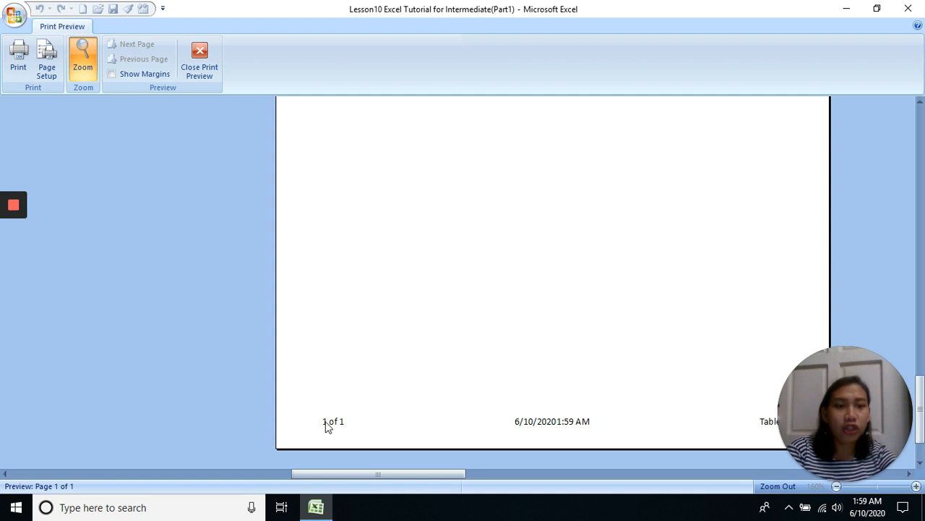
pyautogui.click(388, 409)
pyautogui.click(387, 406)
pyautogui.scroll(-3, 384, 426)
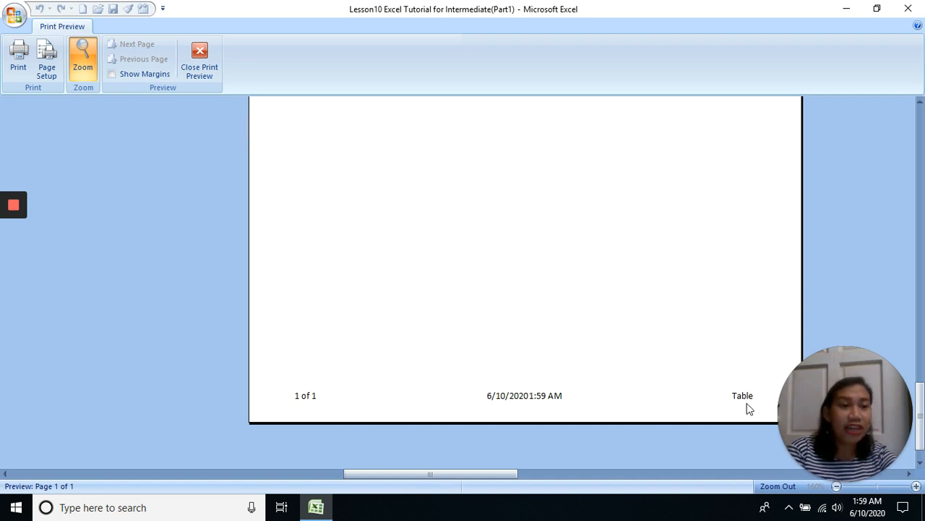
pyautogui.click(199, 62)
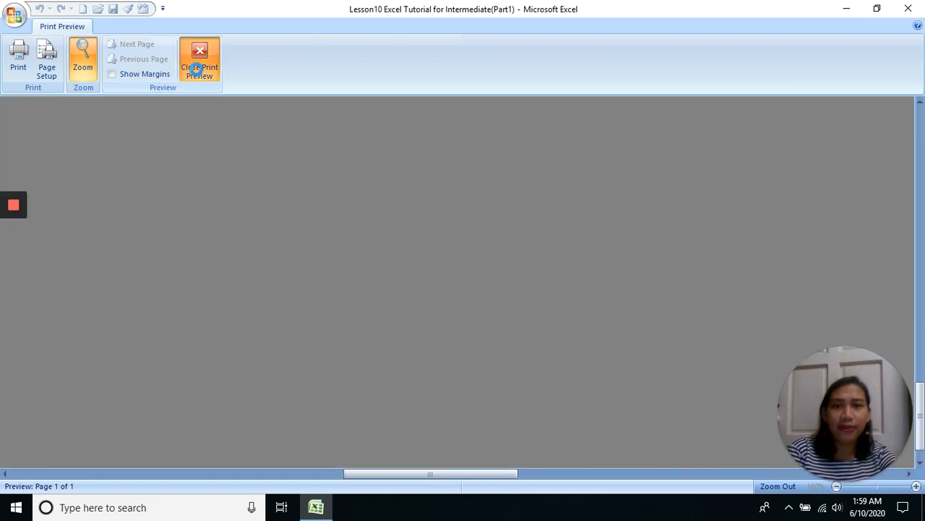
# Open the sheet settings in Page Setup and reposition the dialog so the table behind it is accessible.
pyautogui.click(398, 365)
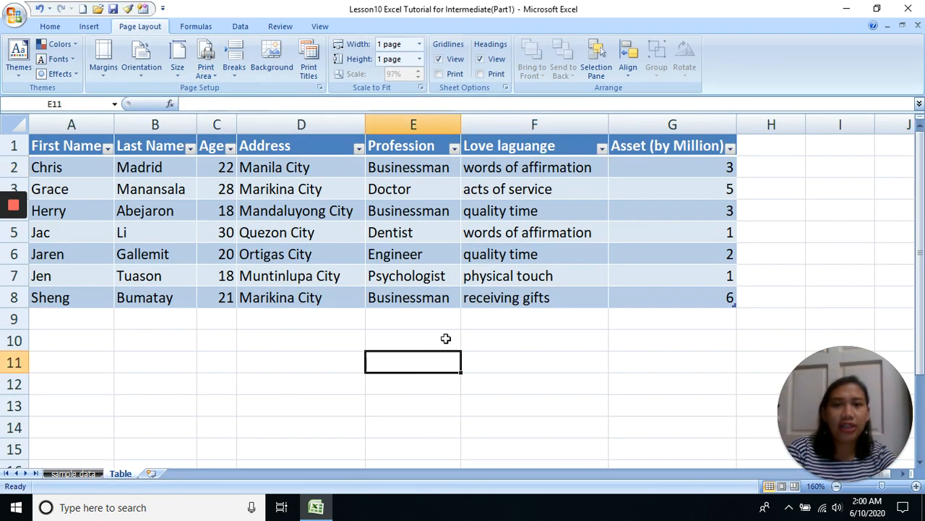
pyautogui.click(499, 291)
pyautogui.click(206, 68)
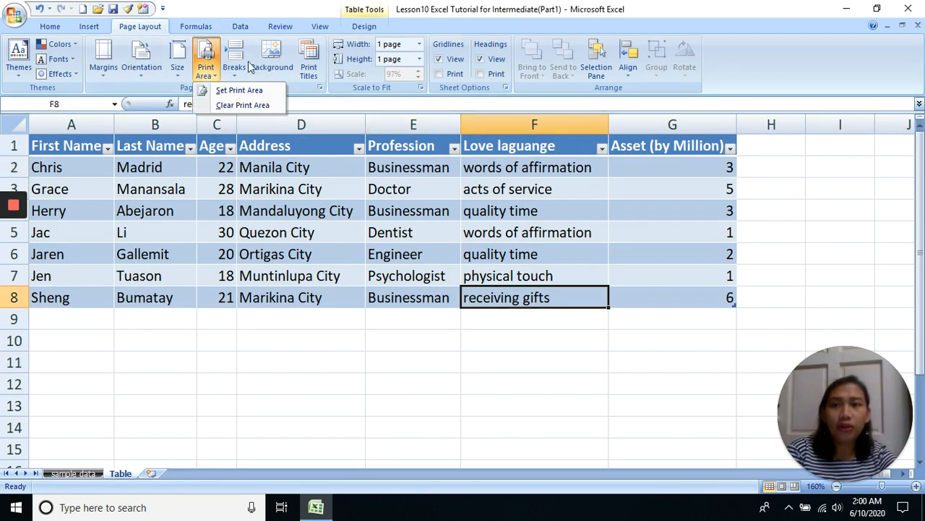
pyautogui.click(306, 61)
pyautogui.click(429, 159)
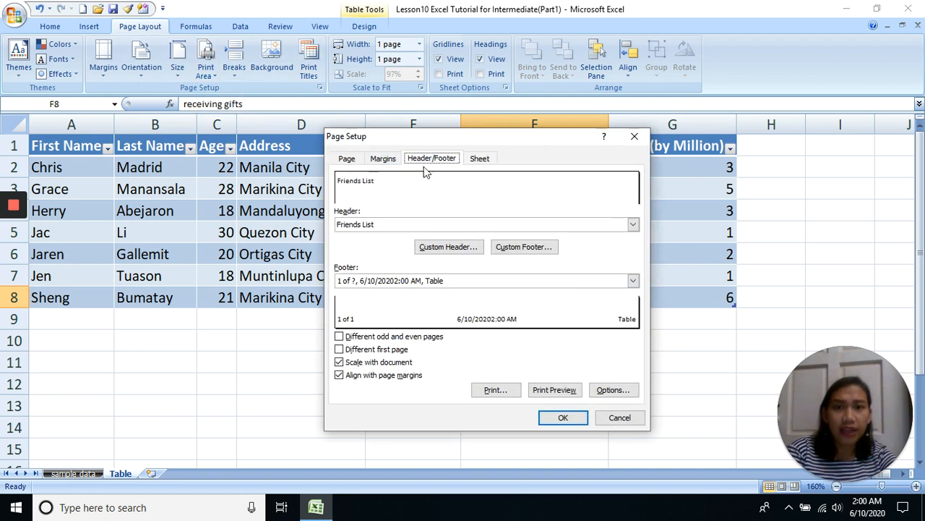
pyautogui.click(481, 159)
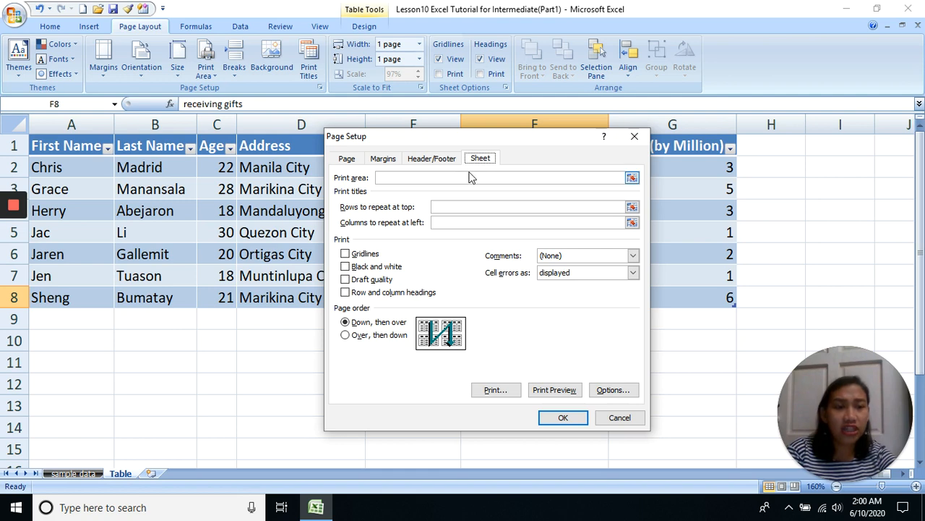
pyautogui.click(432, 177)
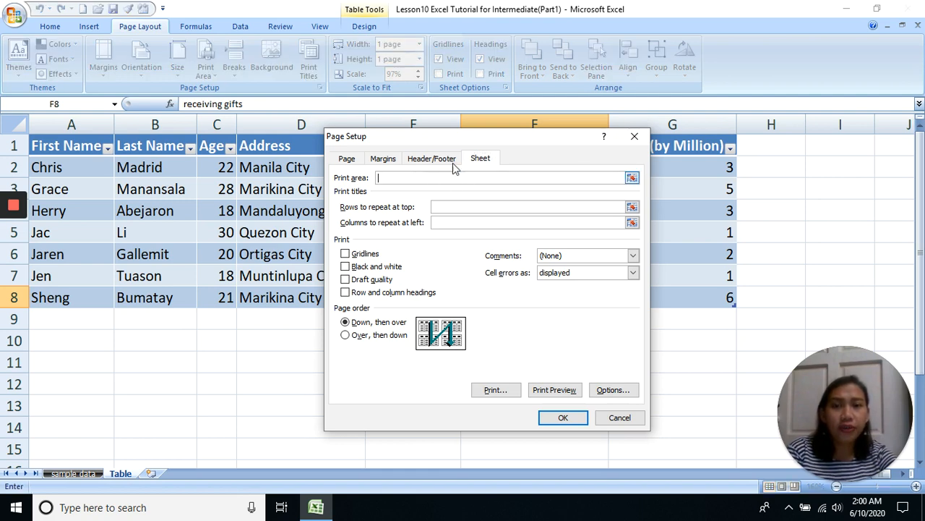
pyautogui.moveTo(480, 140); pyautogui.dragTo(495, 147)
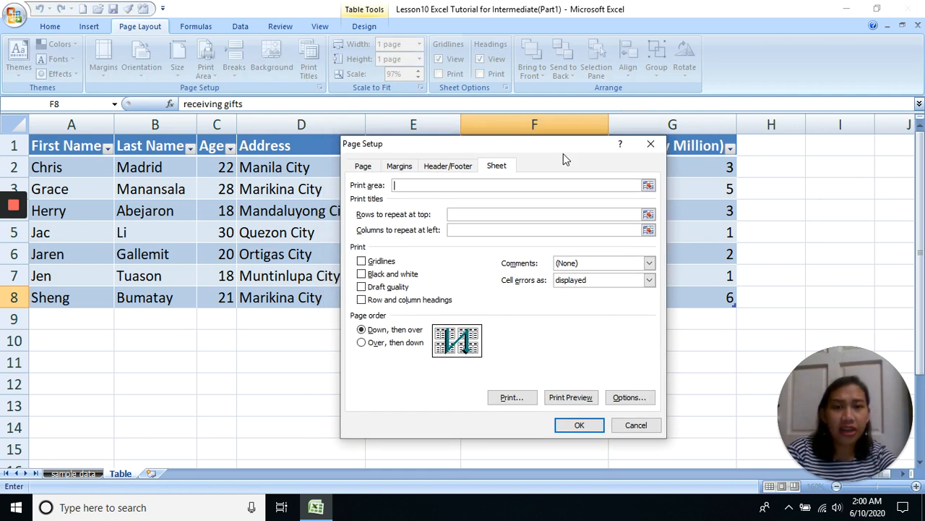
pyautogui.moveTo(564, 153); pyautogui.dragTo(575, 211)
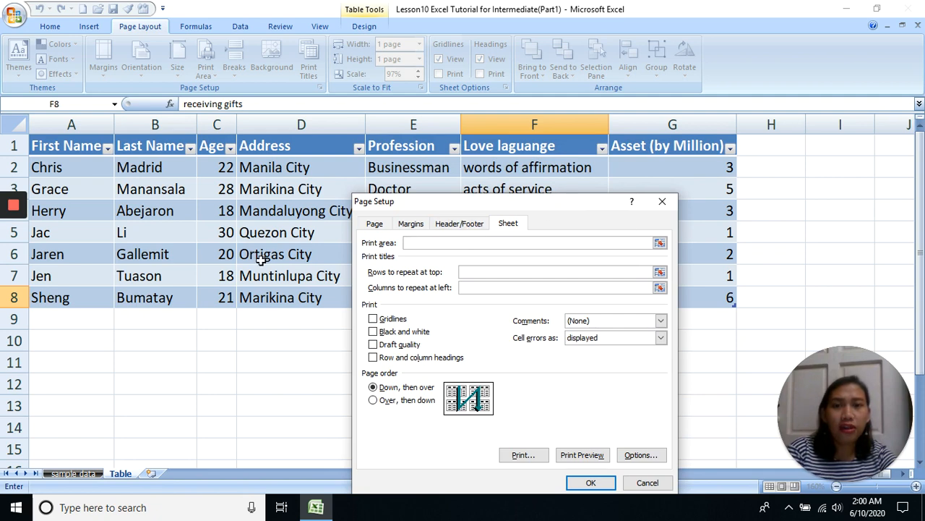
# Select the whole table including its header row as the print area, and remove that range again.
pyautogui.moveTo(266, 297); pyautogui.dragTo(22, 127)
pyautogui.moveTo(716, 293); pyautogui.dragTo(18, 127)
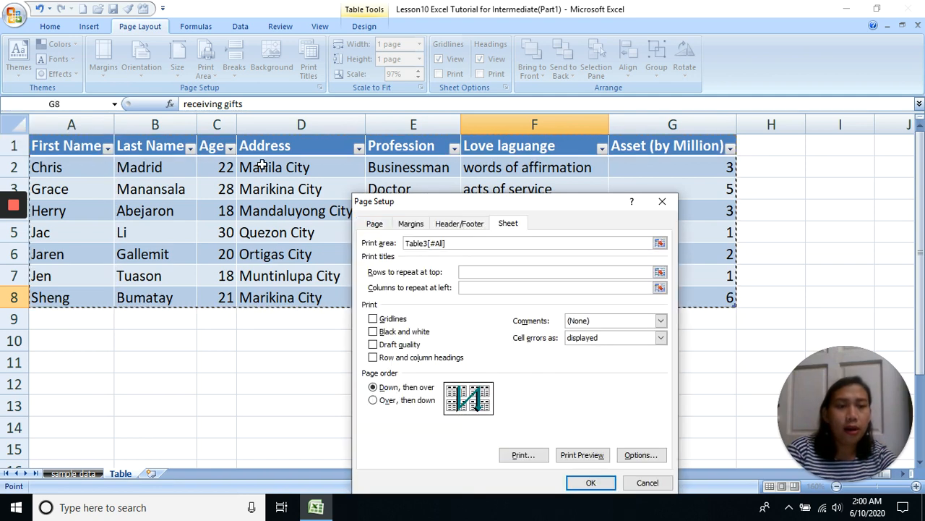
pyautogui.click(468, 243)
pyautogui.moveTo(449, 243); pyautogui.dragTo(384, 244)
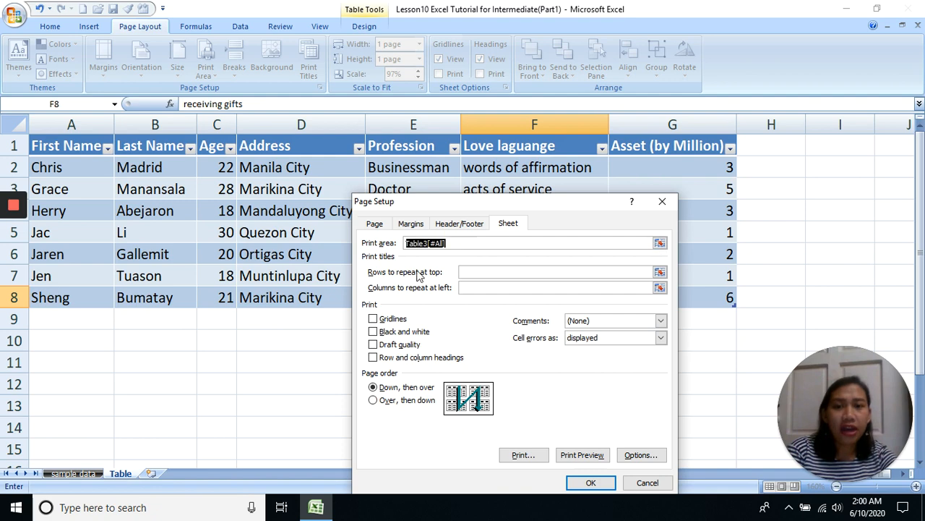
pyautogui.press('Delete')
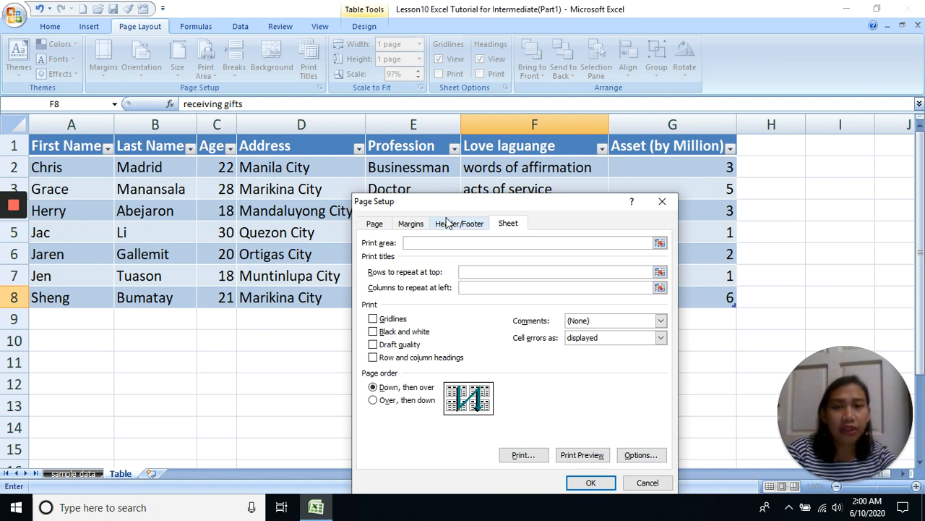
# Set the print area to the First Name through Address columns, headers included, and check the full page in print preview.
pyautogui.moveTo(277, 296); pyautogui.dragTo(41, 142)
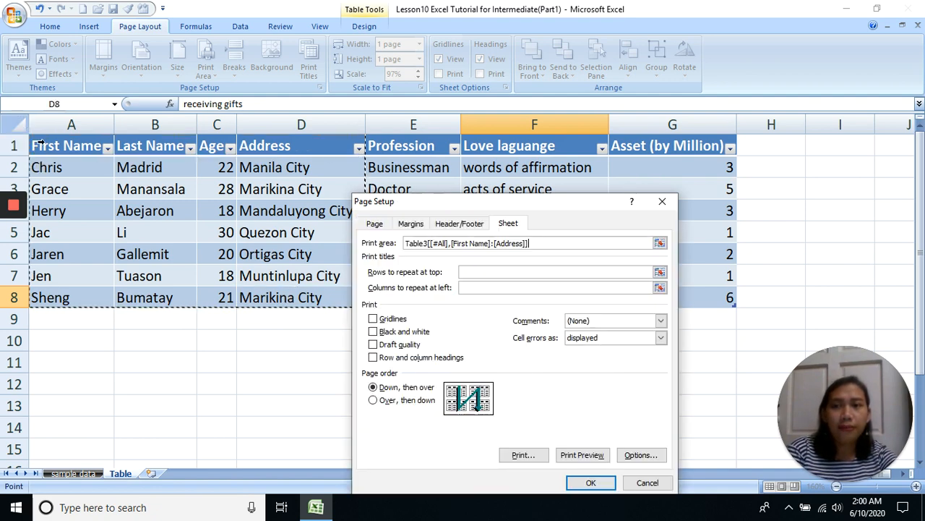
pyautogui.click(587, 453)
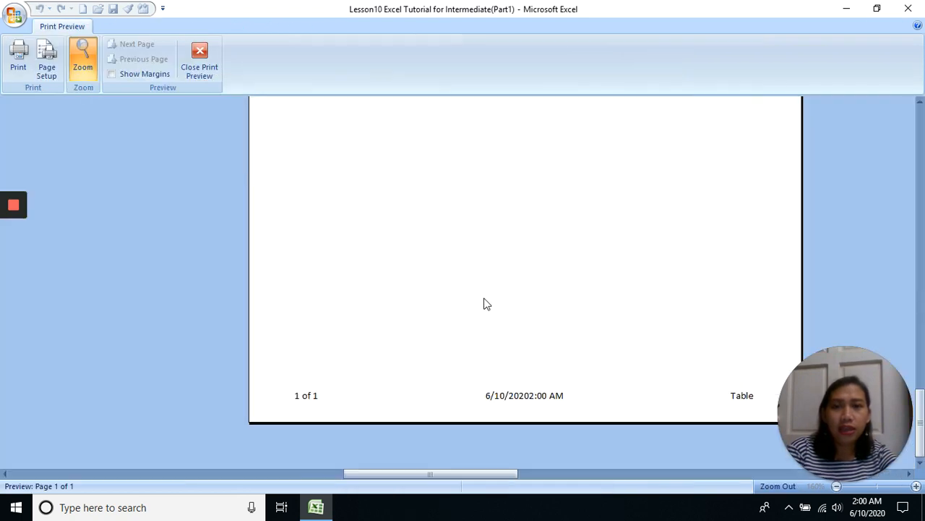
pyautogui.click(491, 141)
pyautogui.click(439, 133)
pyautogui.click(437, 127)
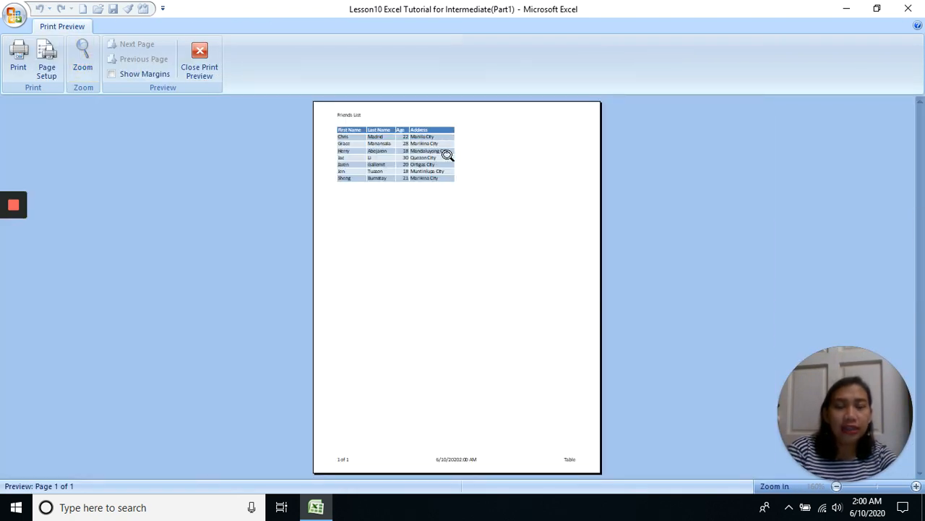
pyautogui.click(200, 59)
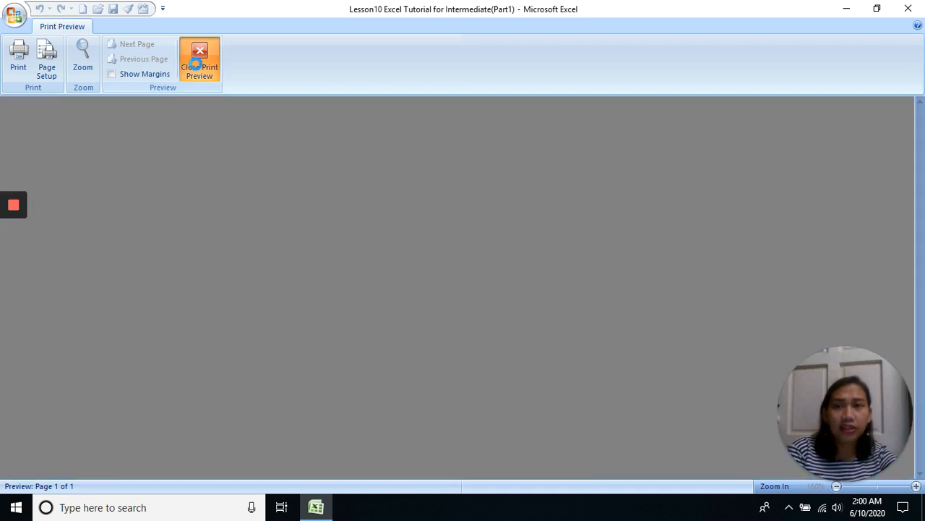
# Reopen the sheet settings in Page Setup, clear the print area, and activate the setting for rows to repeat at top.
pyautogui.click(423, 174)
pyautogui.click(206, 61)
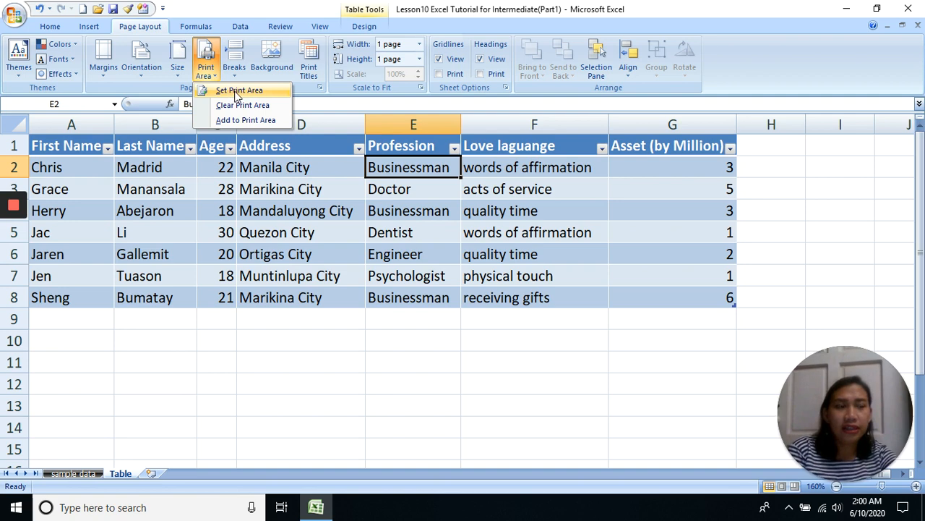
pyautogui.click(370, 194)
pyautogui.click(310, 72)
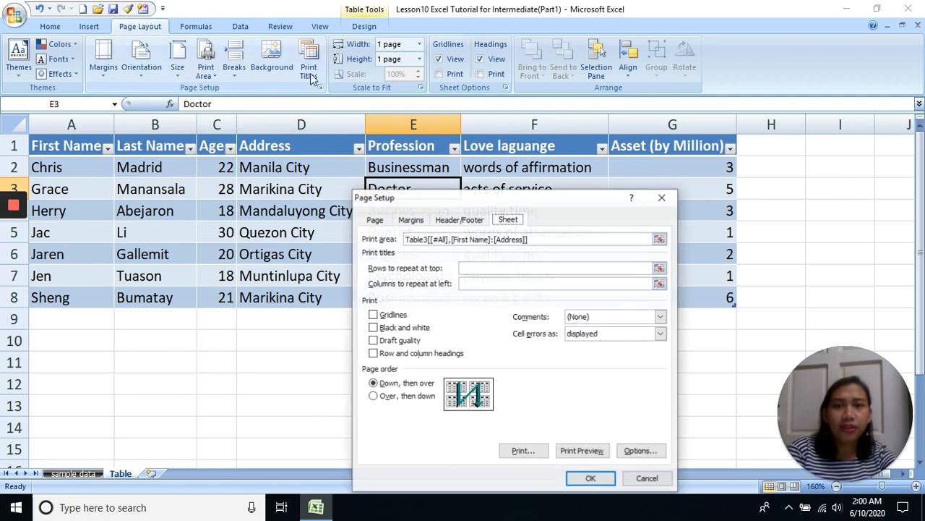
pyautogui.moveTo(650, 239); pyautogui.dragTo(404, 239)
pyautogui.press('BackSpace')
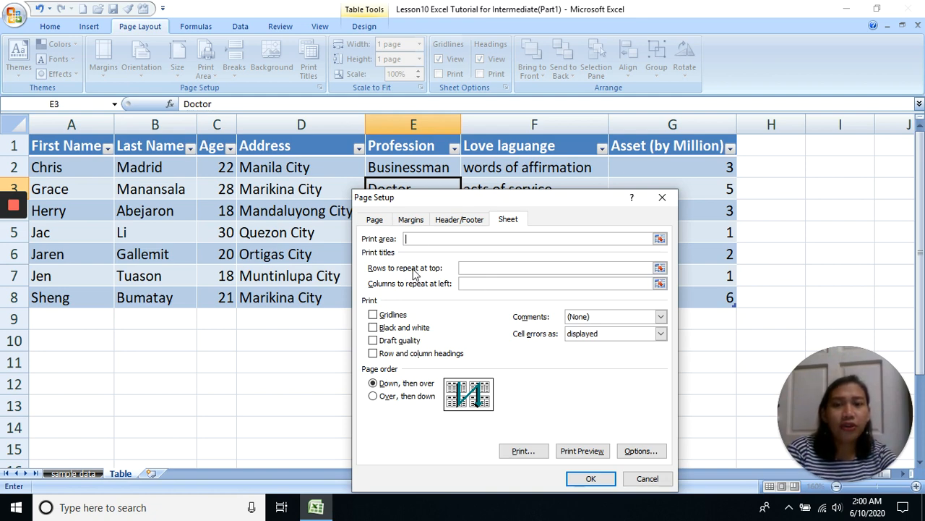
pyautogui.click(470, 270)
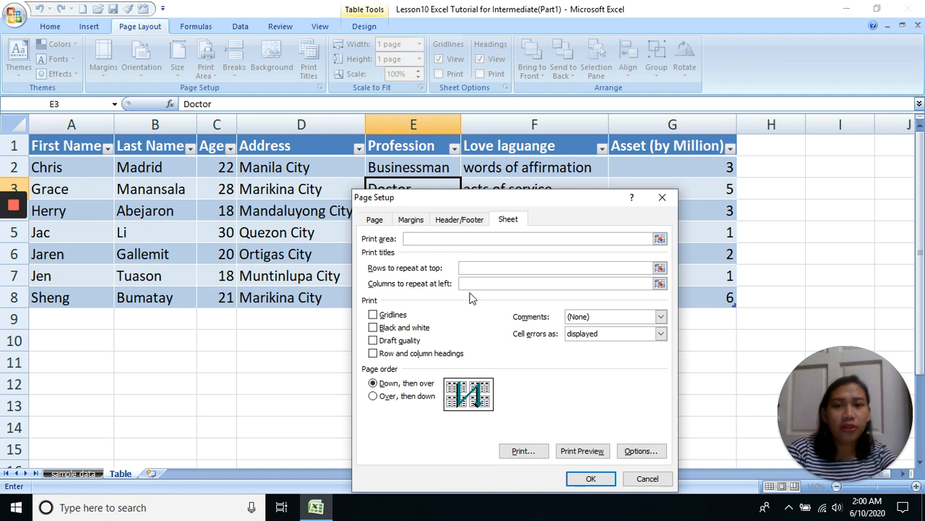